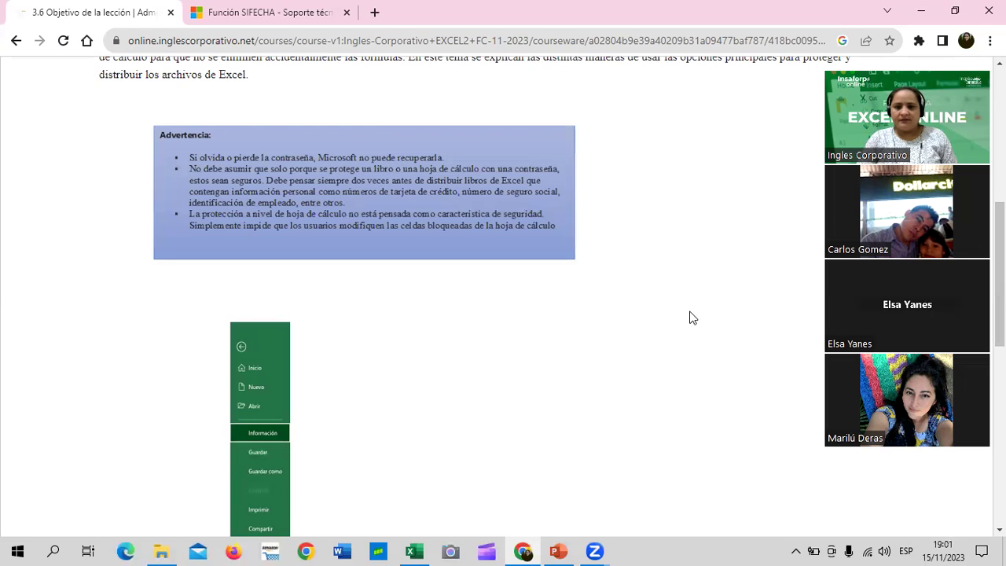
# Step: Bring the Seguridad en los libros workbook to the front from the taskbar
pyautogui.scroll(5, 689, 317)
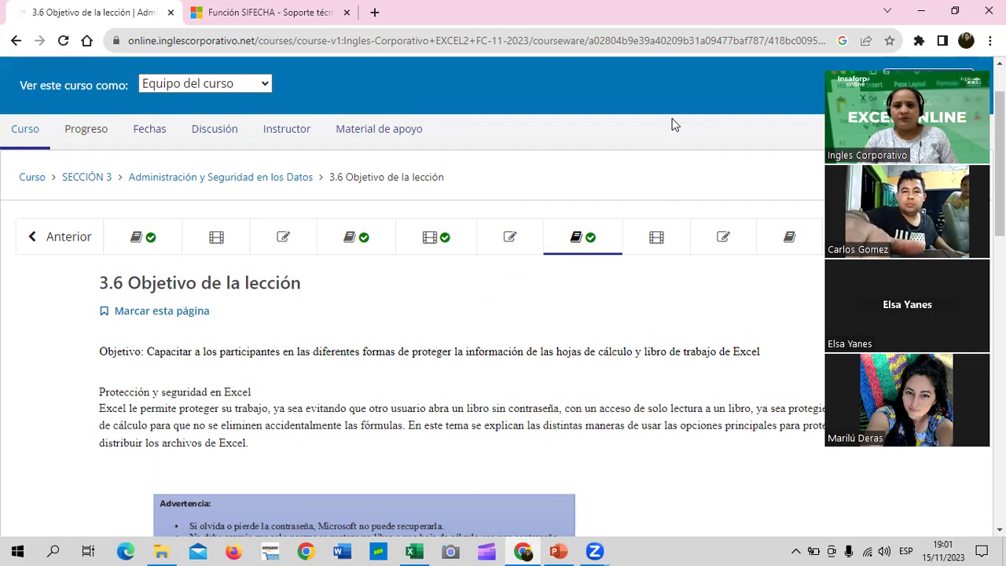
pyautogui.scroll(-3, 674, 251)
pyautogui.scroll(-4, 674, 250)
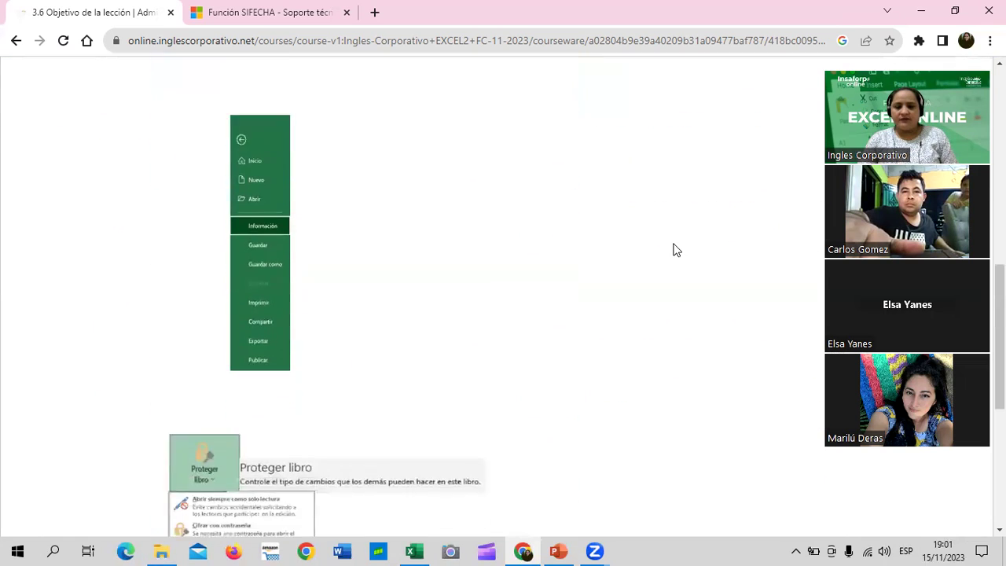
pyautogui.scroll(-2, 675, 251)
pyautogui.scroll(-3, 674, 250)
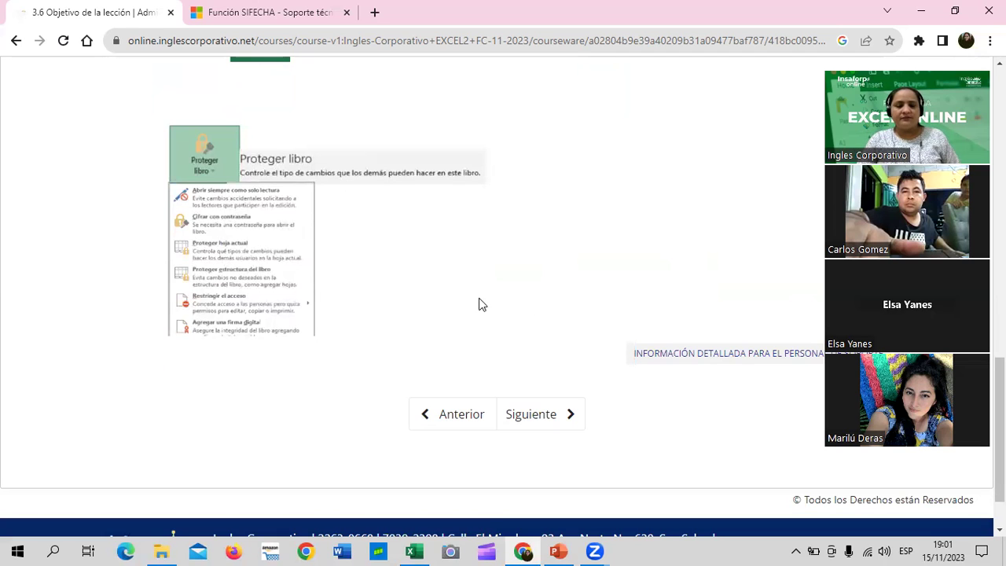
pyautogui.scroll(3, 499, 309)
pyautogui.scroll(3, 507, 312)
pyautogui.scroll(4, 507, 313)
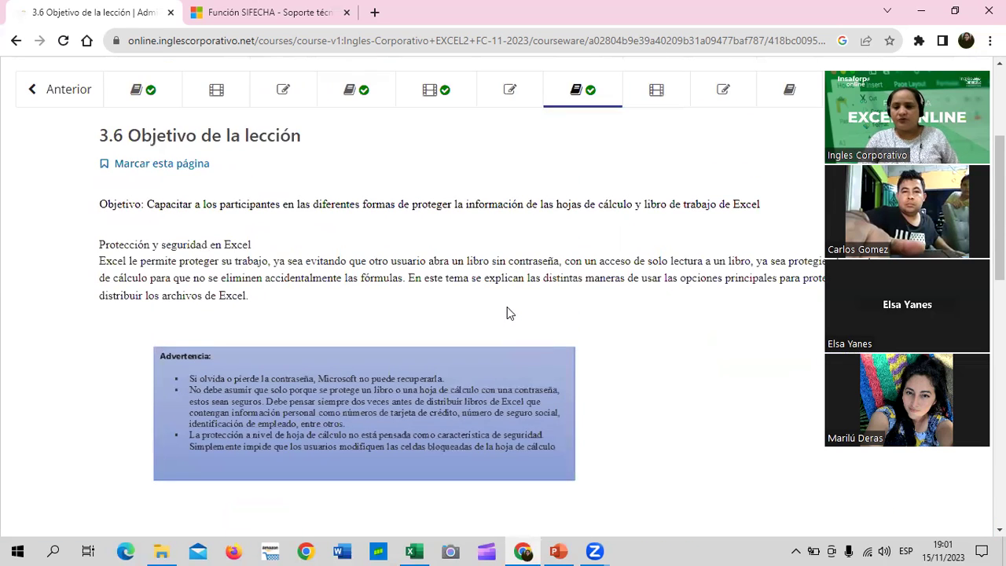
pyautogui.scroll(2, 519, 313)
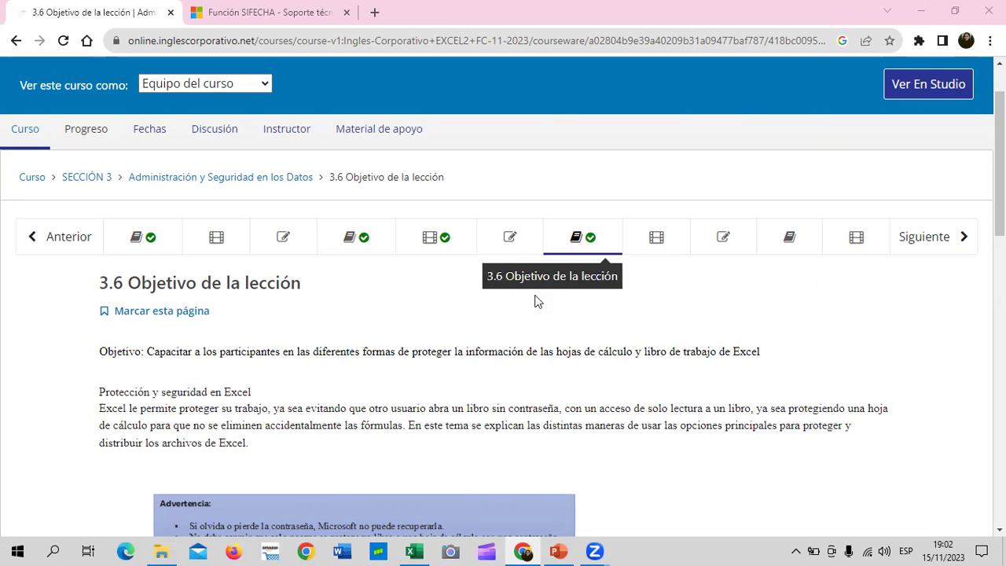
pyautogui.scroll(-3, 559, 313)
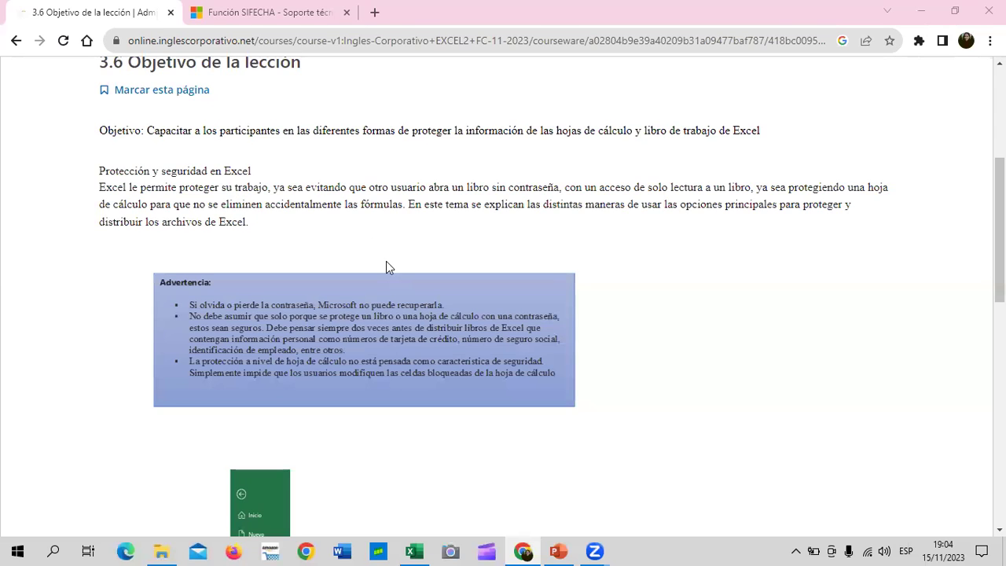
pyautogui.scroll(3, 412, 306)
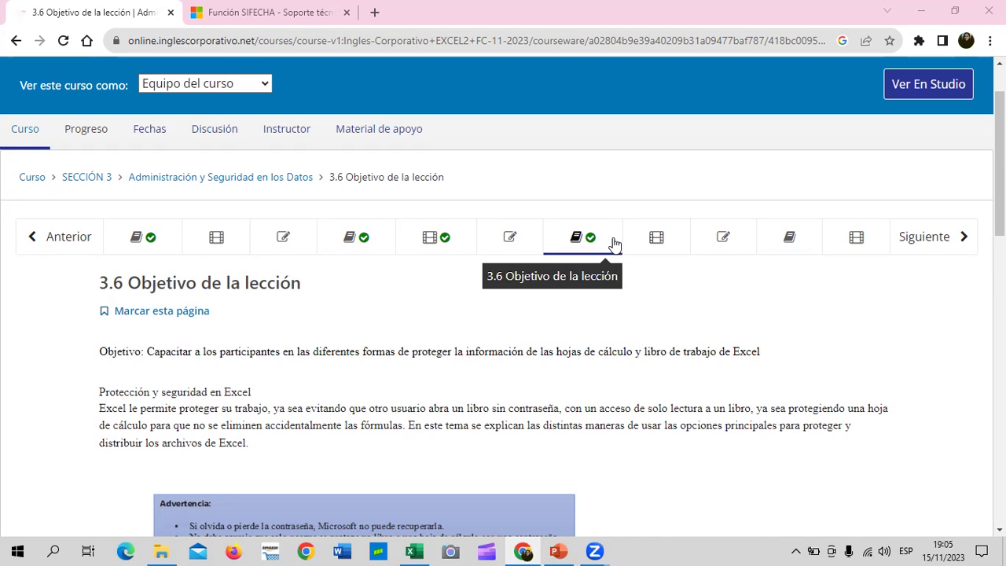
pyautogui.scroll(-1, 609, 249)
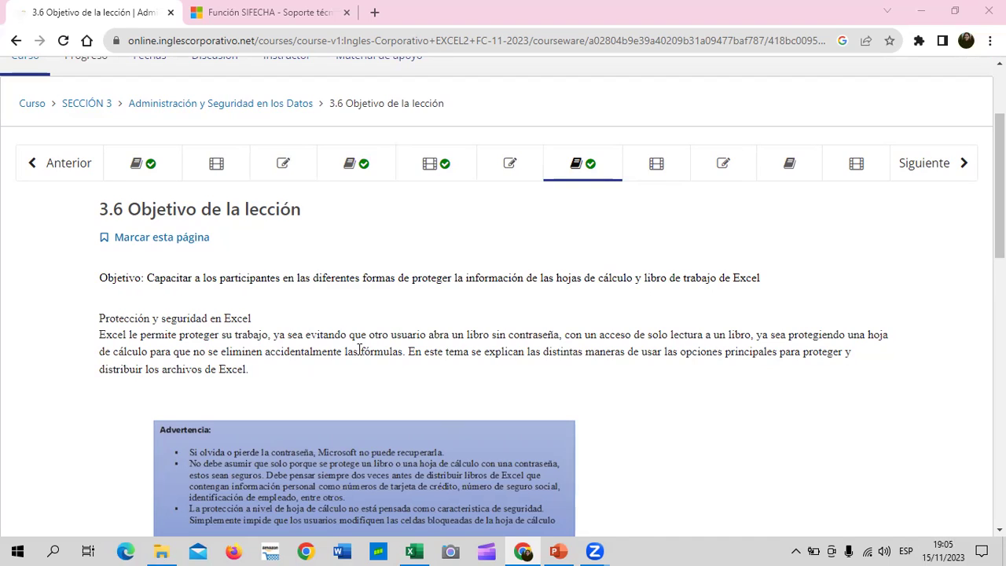
pyautogui.scroll(-1, 364, 348)
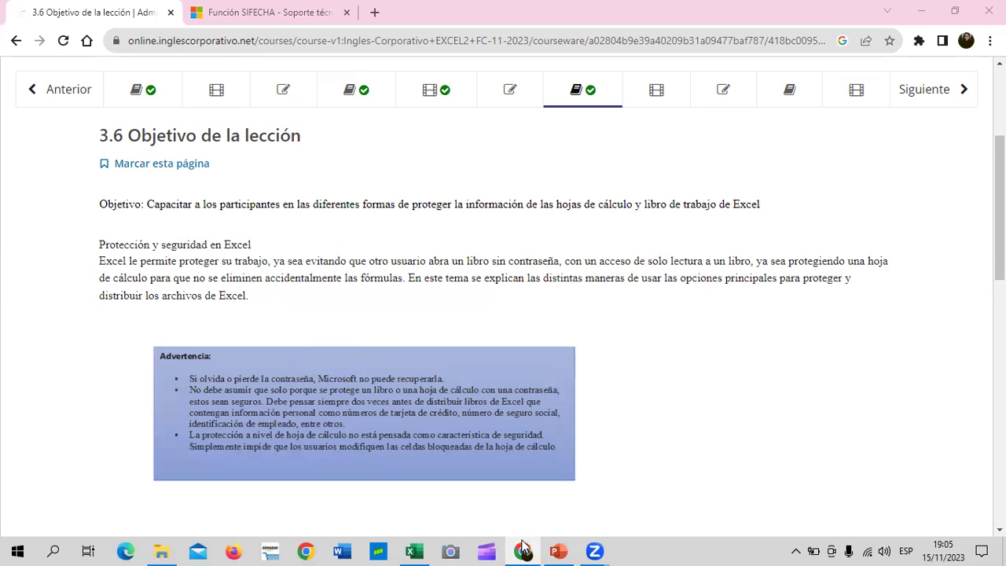
pyautogui.moveTo(419, 548)
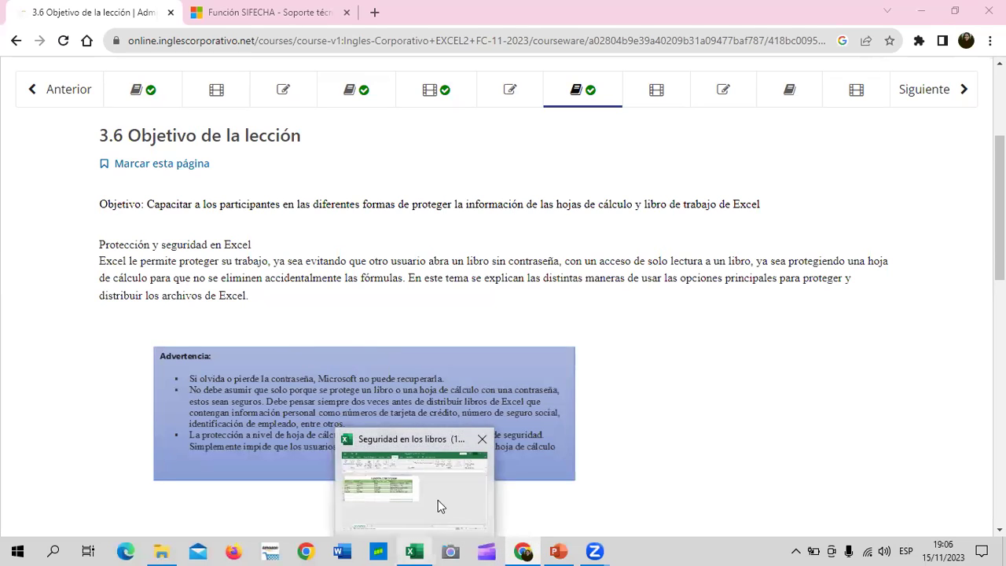
pyautogui.click(437, 501)
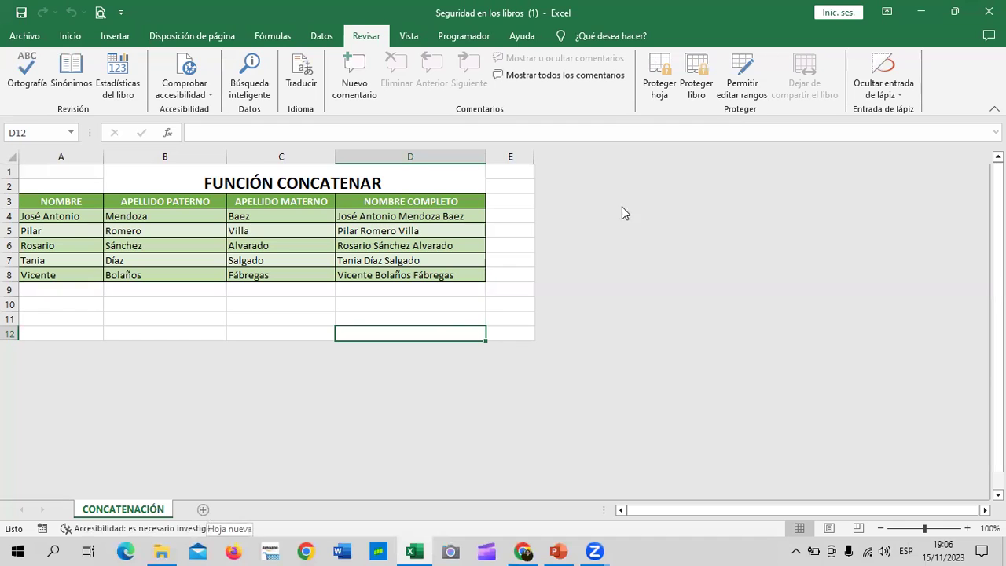
# Step: Open the CONCATENACIÓN sheet protection options twice, closing them each time without applying
pyautogui.click(659, 83)
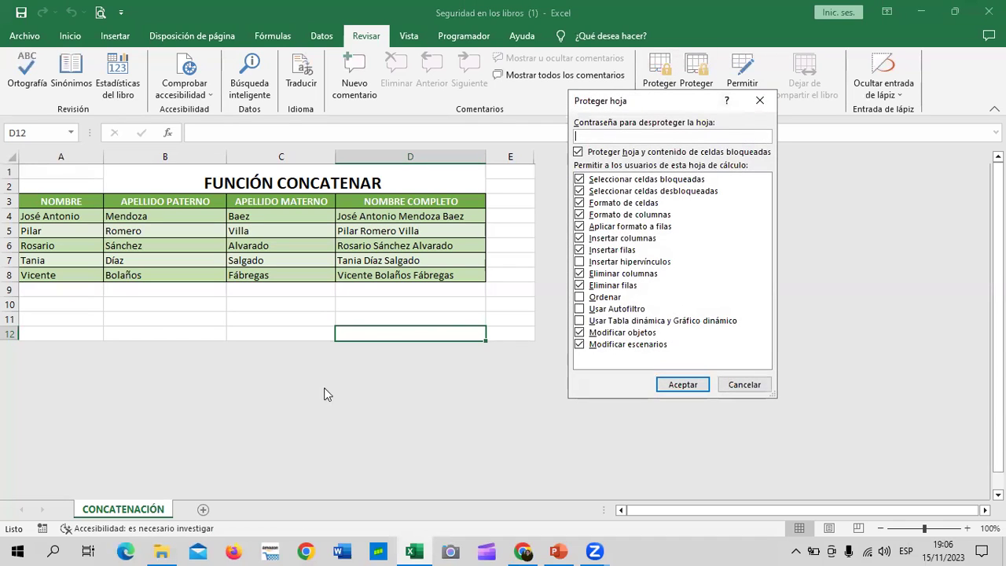
pyautogui.click(759, 100)
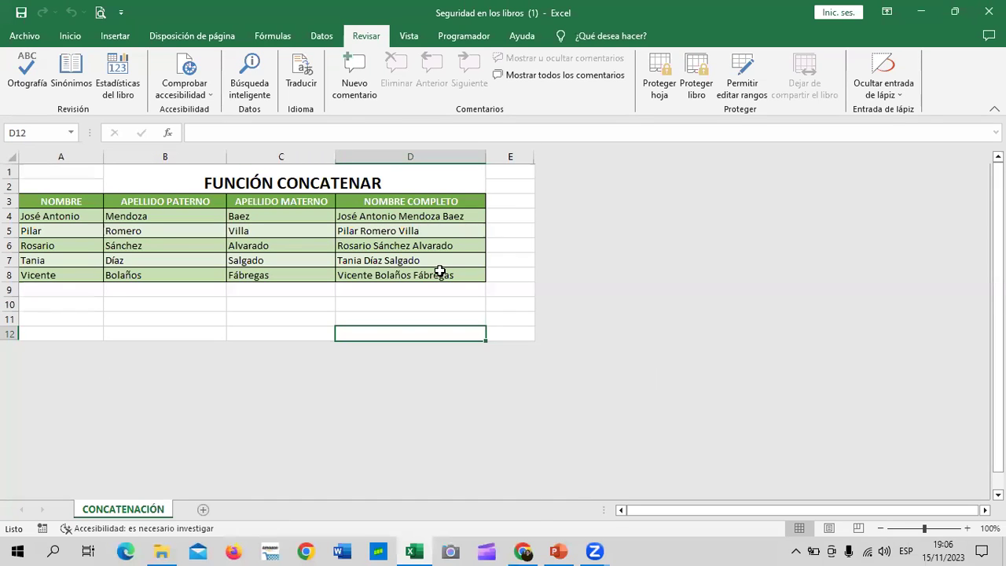
pyautogui.click(660, 82)
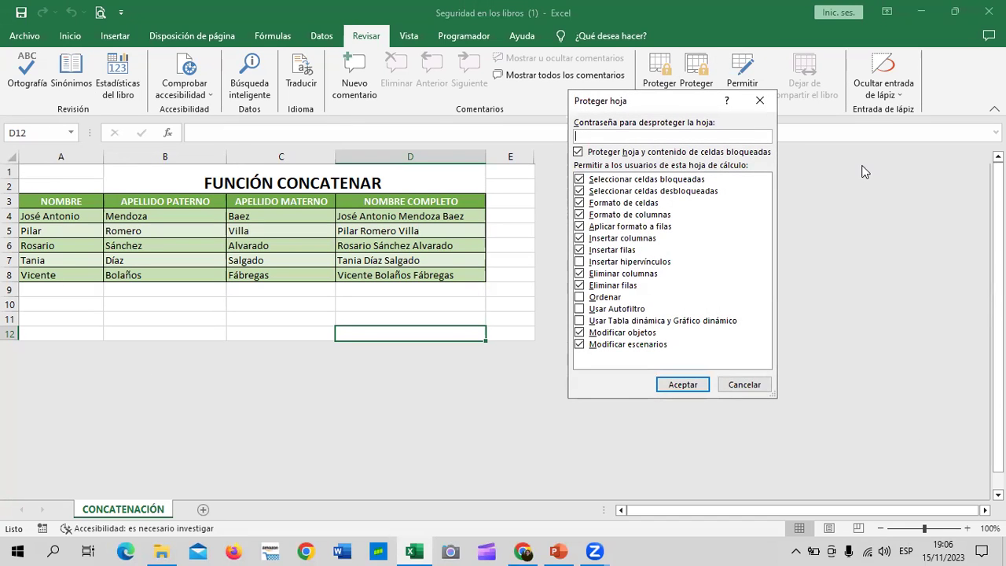
pyautogui.click(759, 100)
# Step: Lock the workbook structure via Proteger libro, entering and confirming a password
pyautogui.click(699, 83)
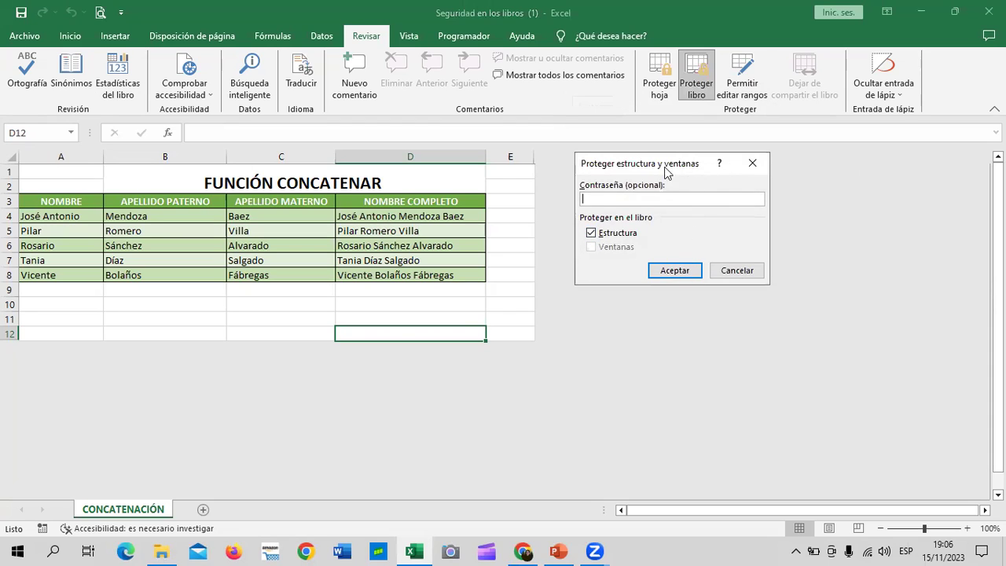
pyautogui.press('Return')
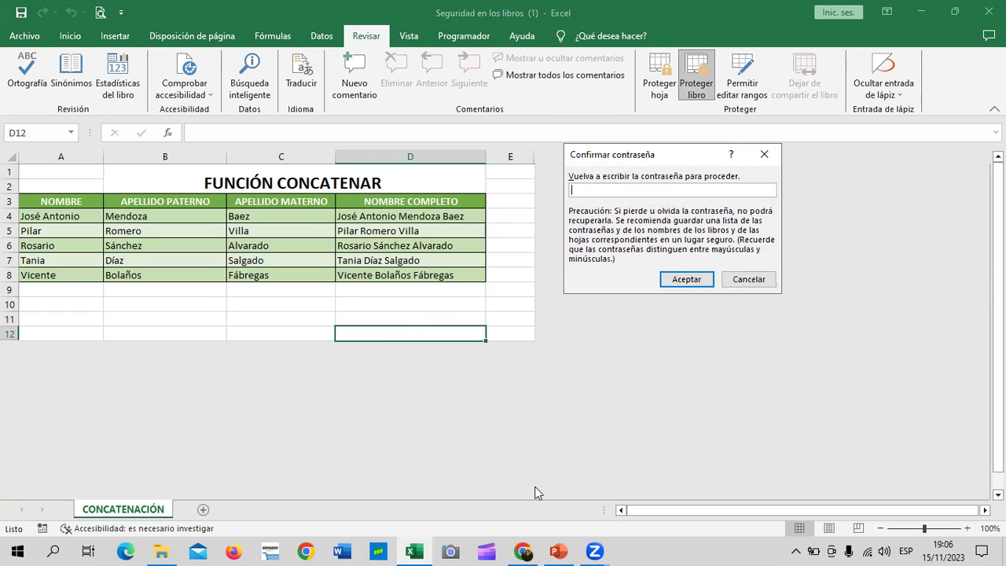
pyautogui.press('Return')
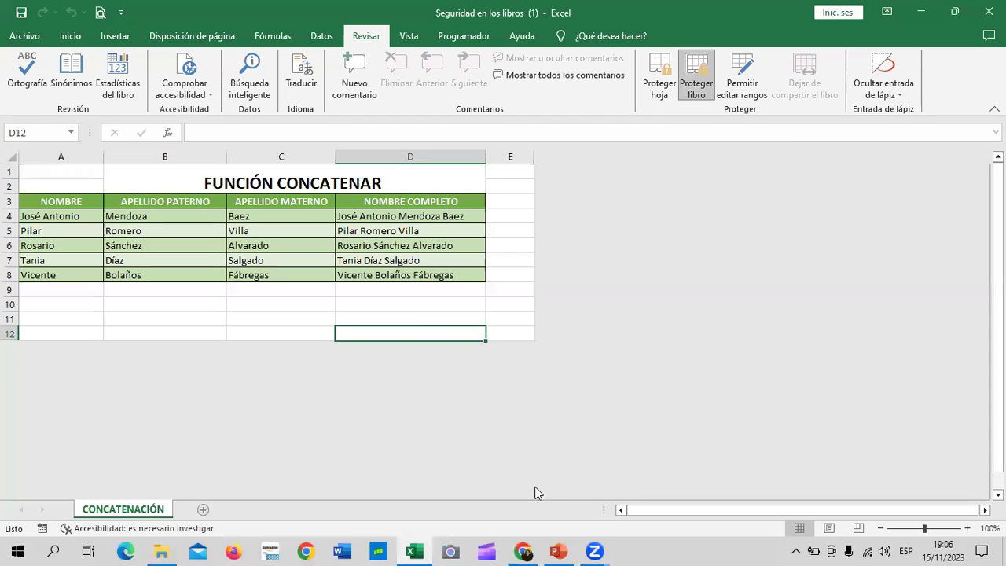
pyautogui.click(506, 304)
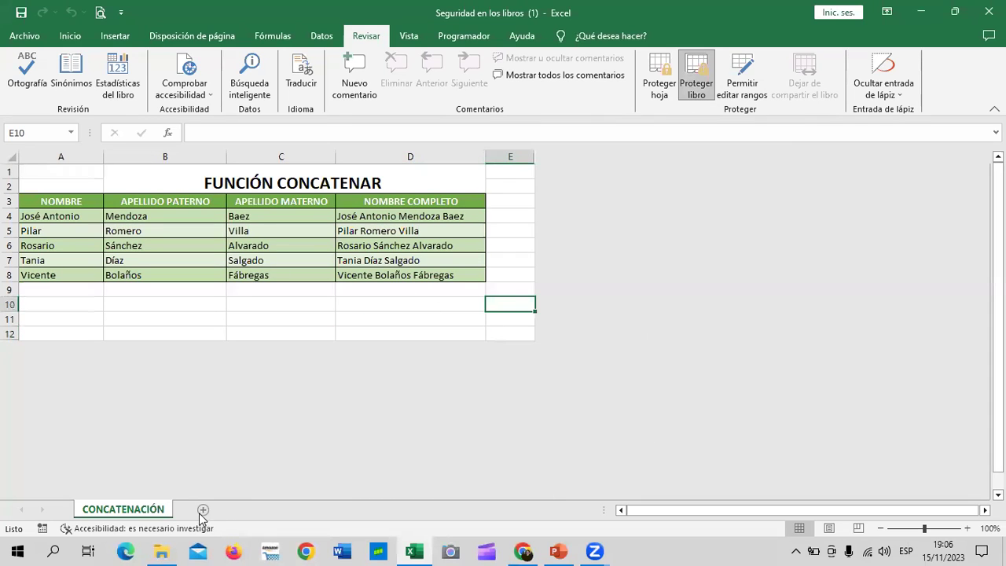
pyautogui.click(518, 201)
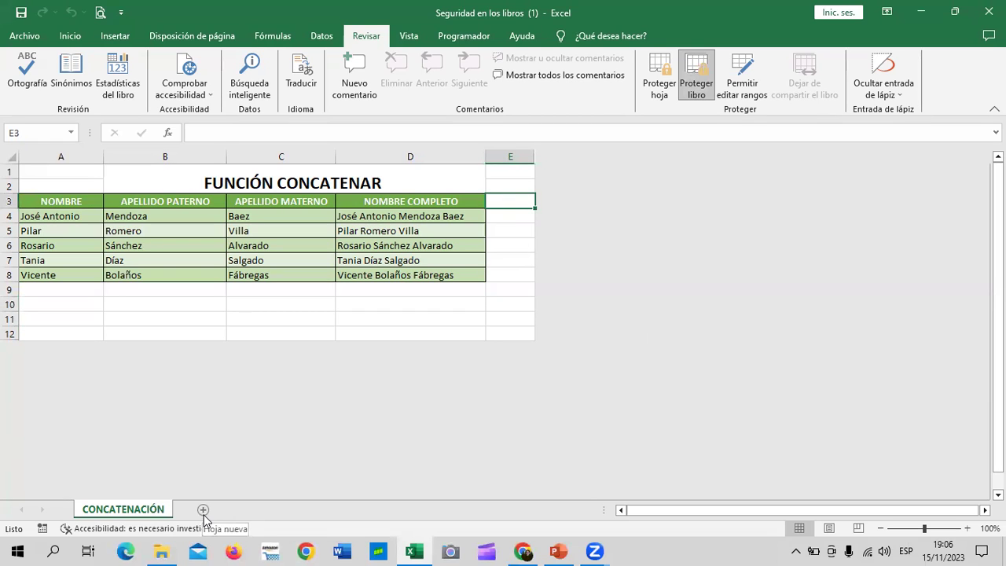
pyautogui.click(506, 265)
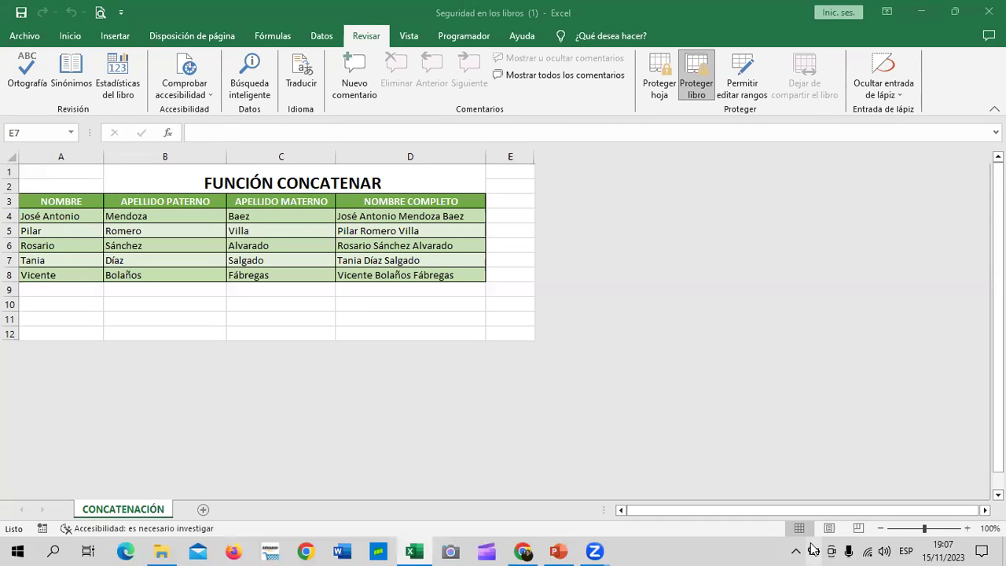
pyautogui.moveTo(812, 547)
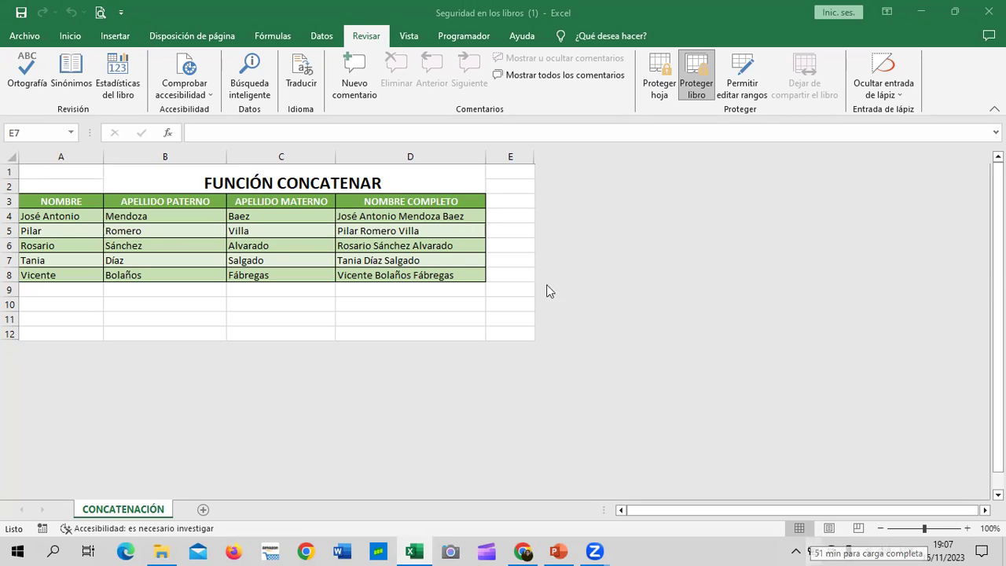
pyautogui.click(502, 290)
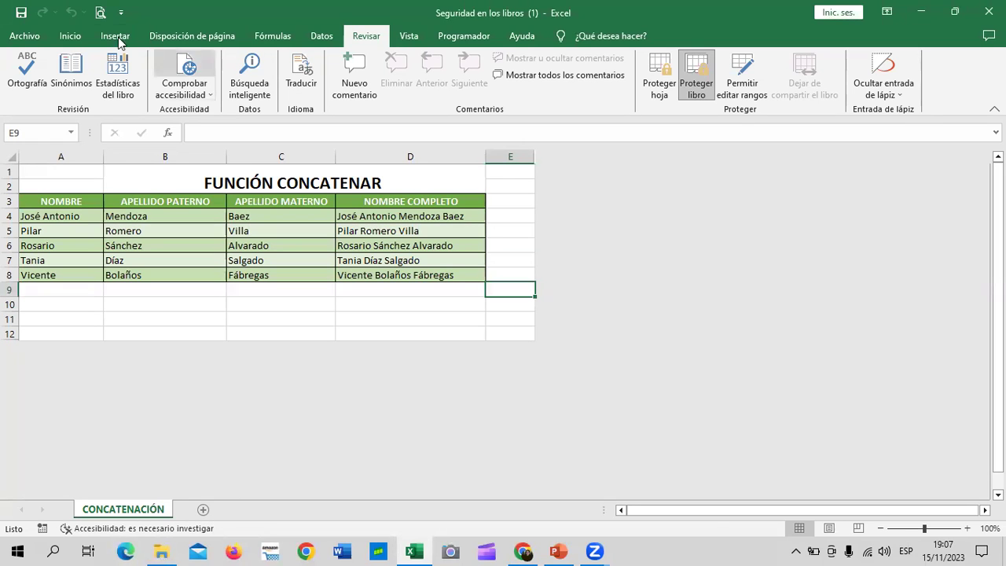
# Step: Check the Inicio tab's cell Formato and Insertar options, then return to Revisar
pyautogui.click(72, 36)
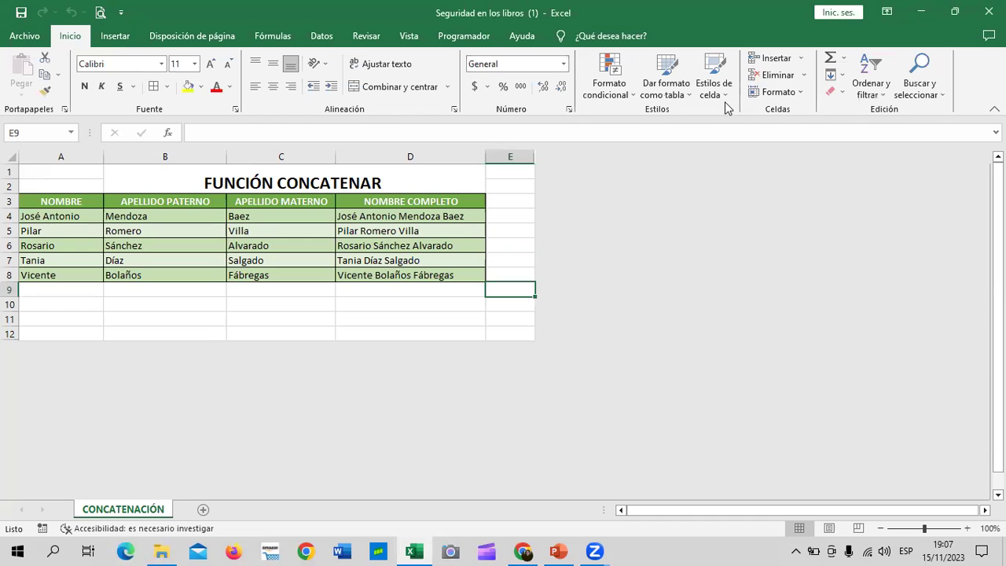
pyautogui.click(795, 92)
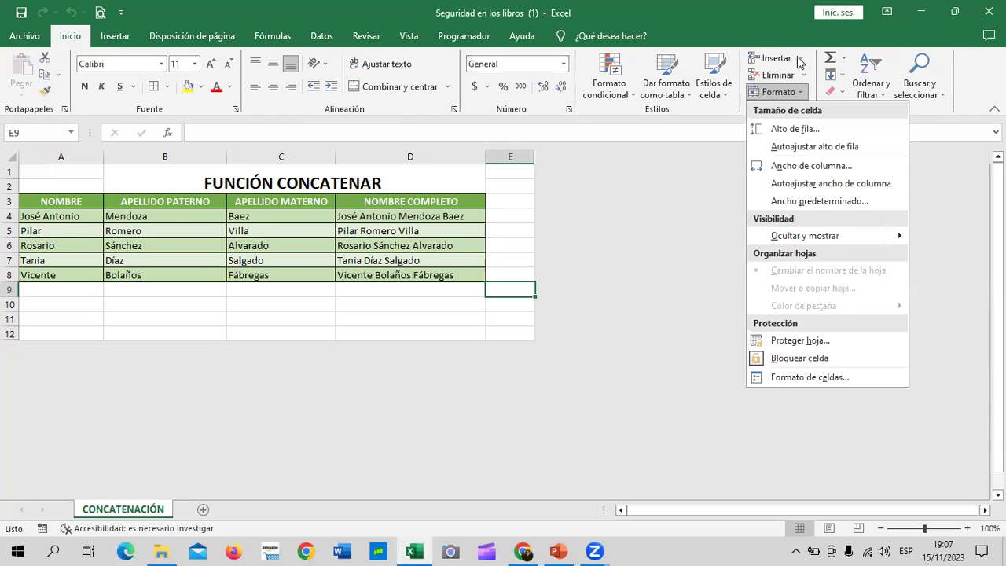
pyautogui.click(800, 58)
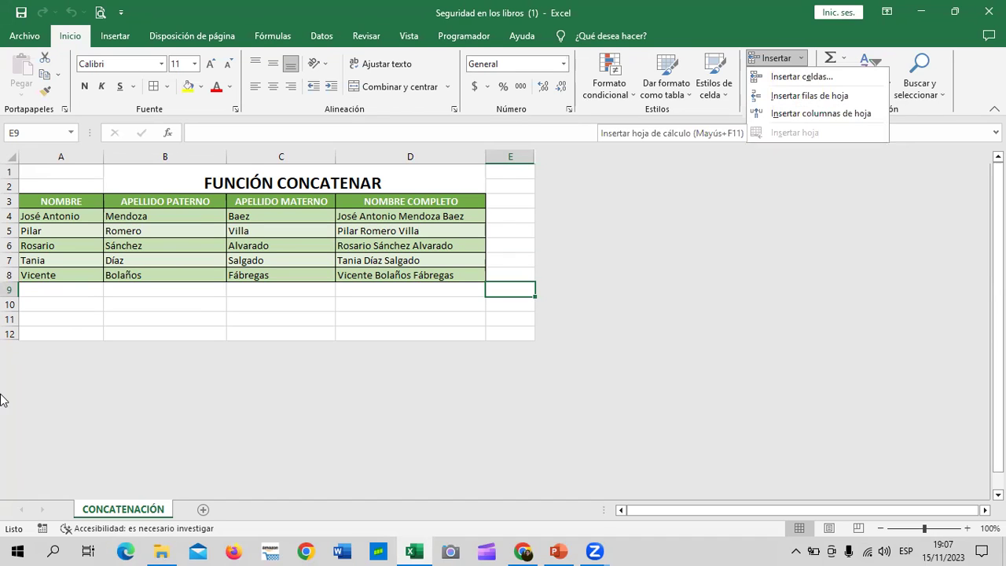
pyautogui.click(365, 36)
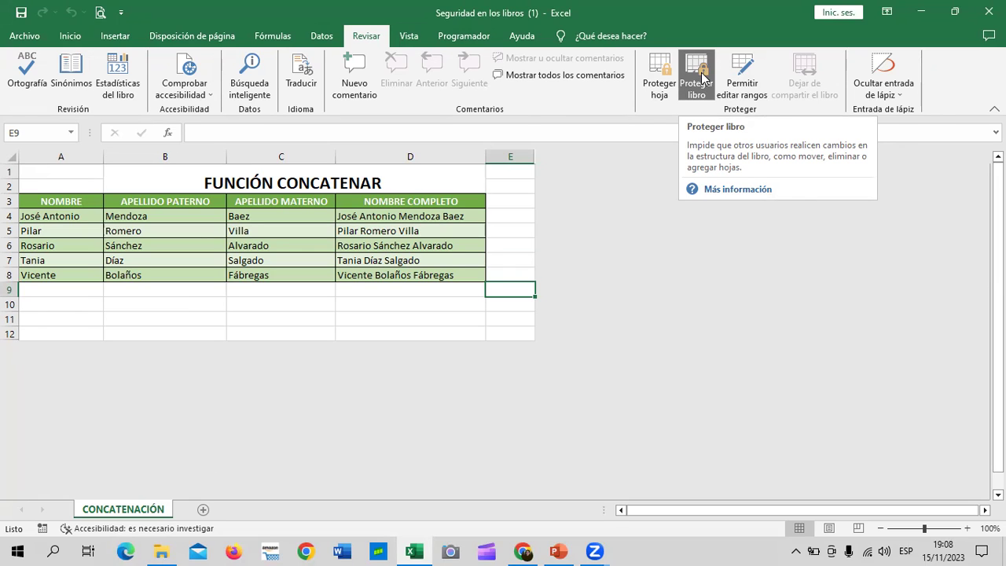
pyautogui.rightClick(138, 512)
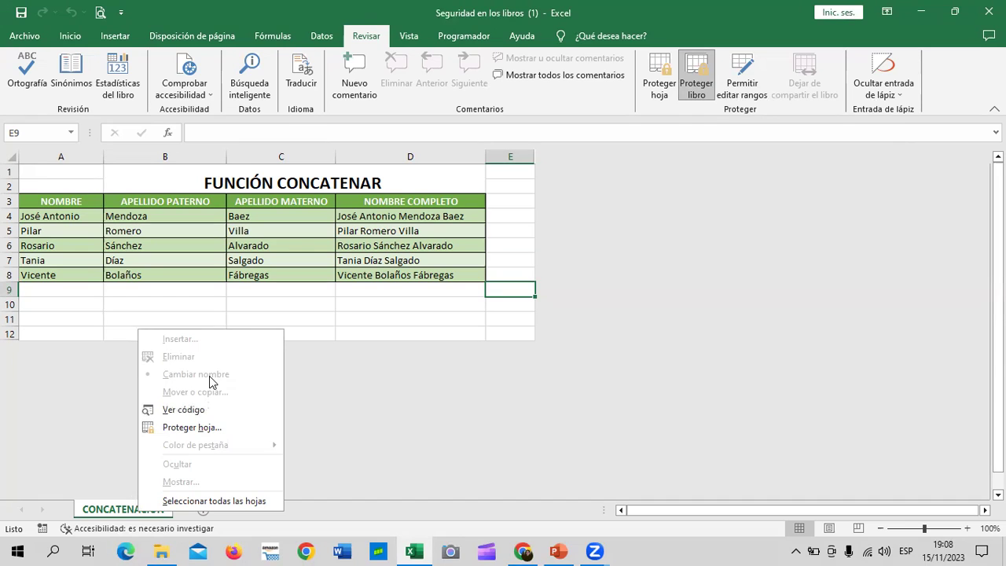
pyautogui.click(513, 208)
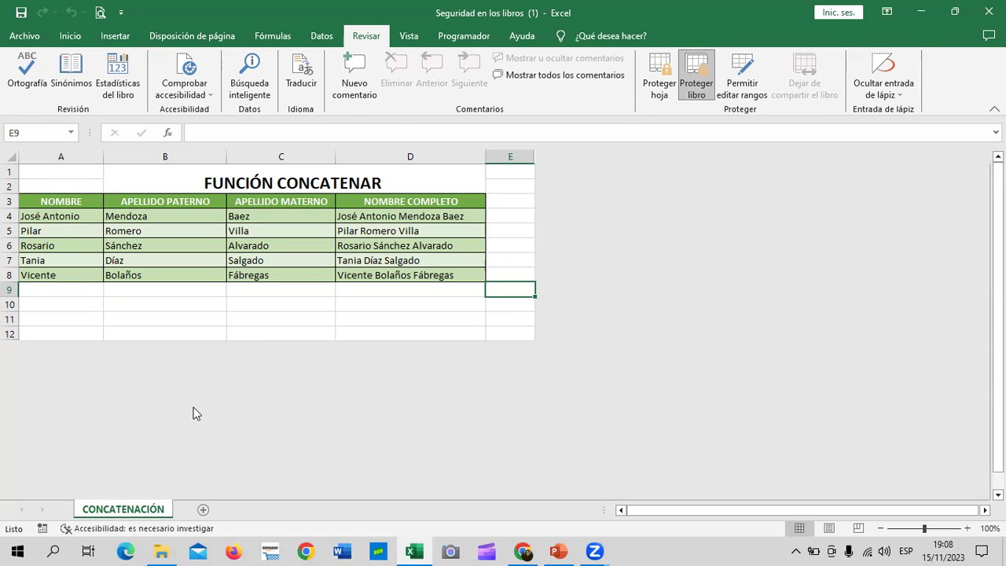
pyautogui.rightClick(140, 511)
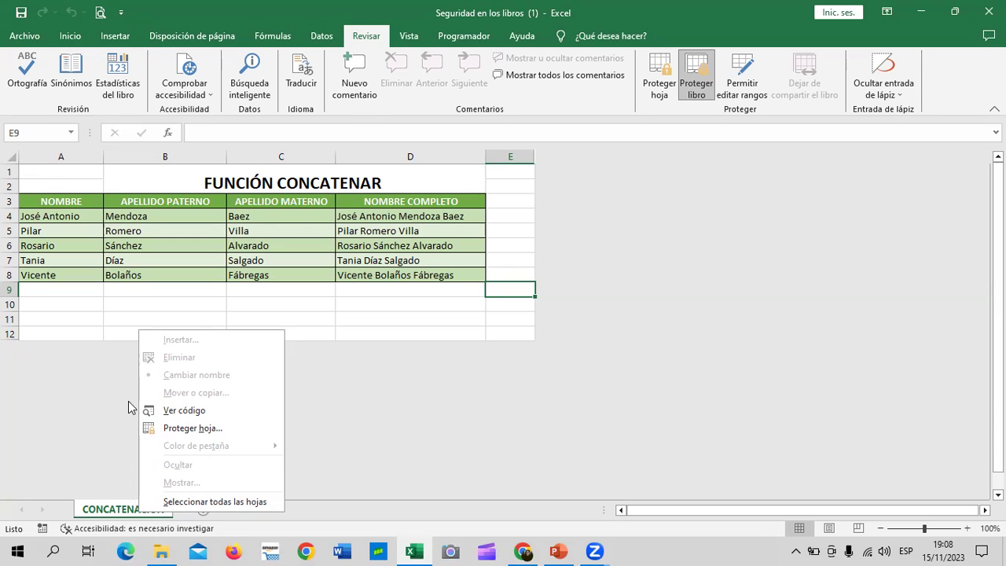
pyautogui.click(512, 196)
pyautogui.click(512, 197)
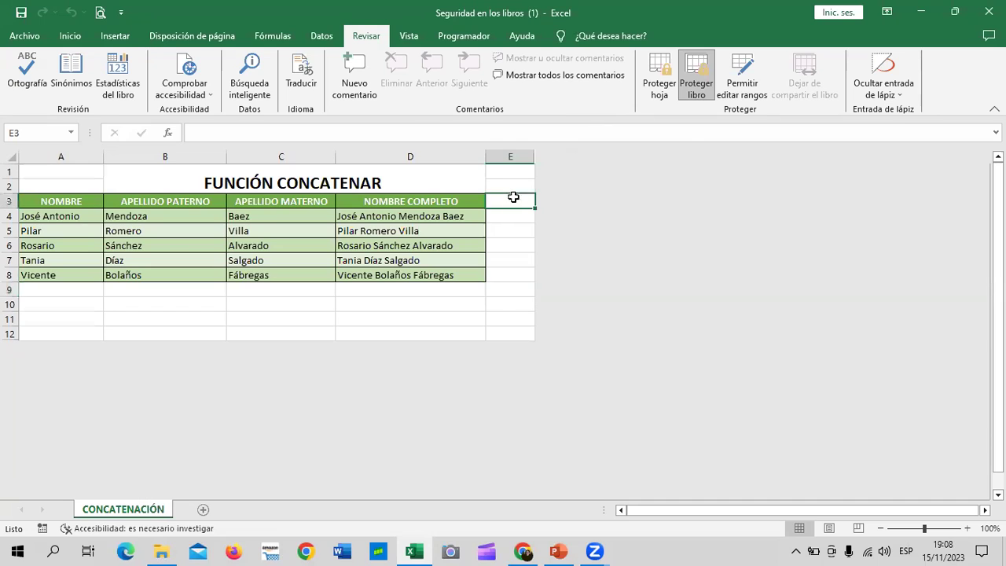
# Step: Unprotect the workbook structure with its password, then select cells E10 and C10
pyautogui.click(702, 71)
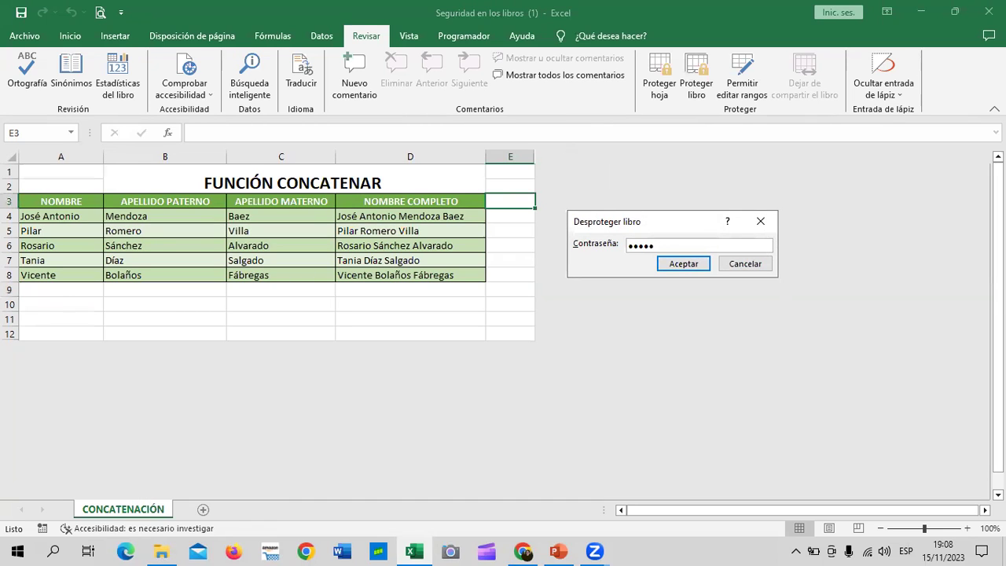
pyautogui.press('Return')
pyautogui.click(498, 305)
pyautogui.click(298, 307)
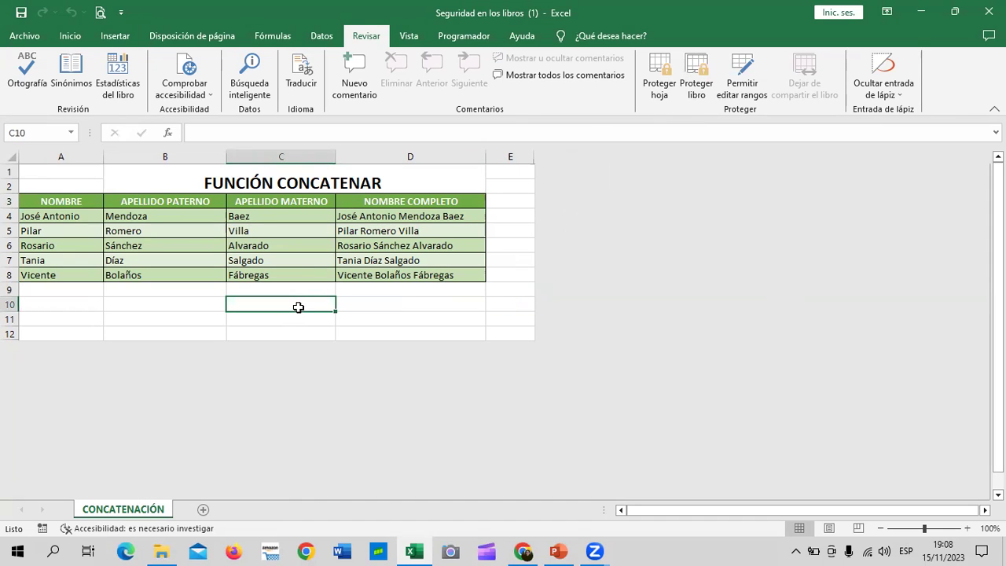
# Step: Verify the sheet's Mover o copiar workbook list works again, cancel, then switch to PowerPoint
pyautogui.rightClick(158, 512)
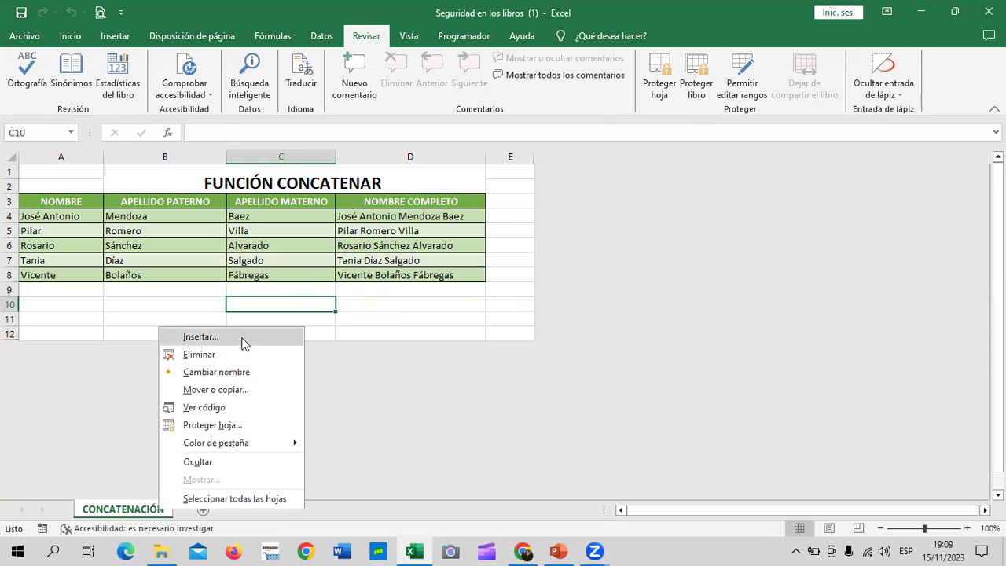
pyautogui.click(247, 390)
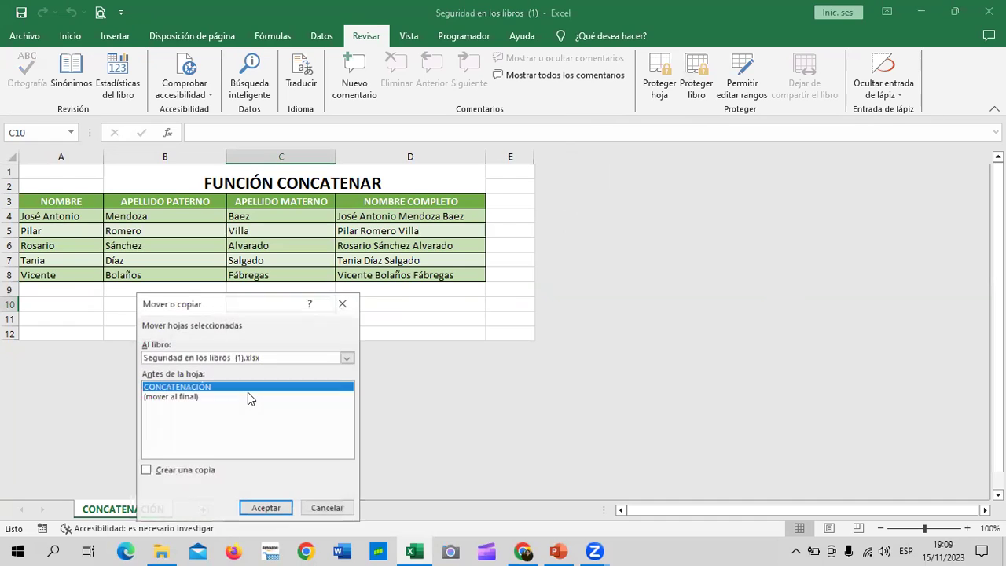
pyautogui.click(348, 358)
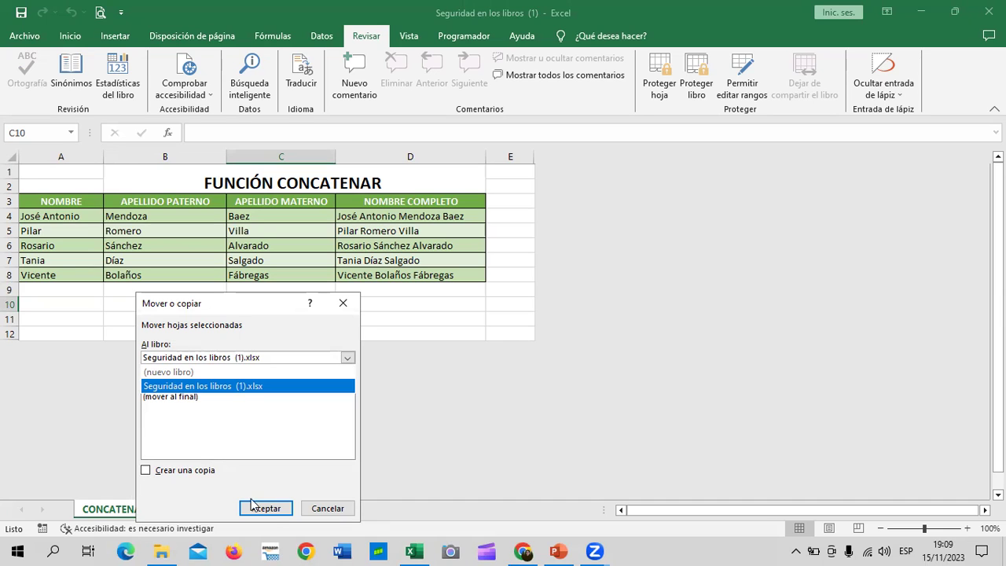
pyautogui.click(330, 507)
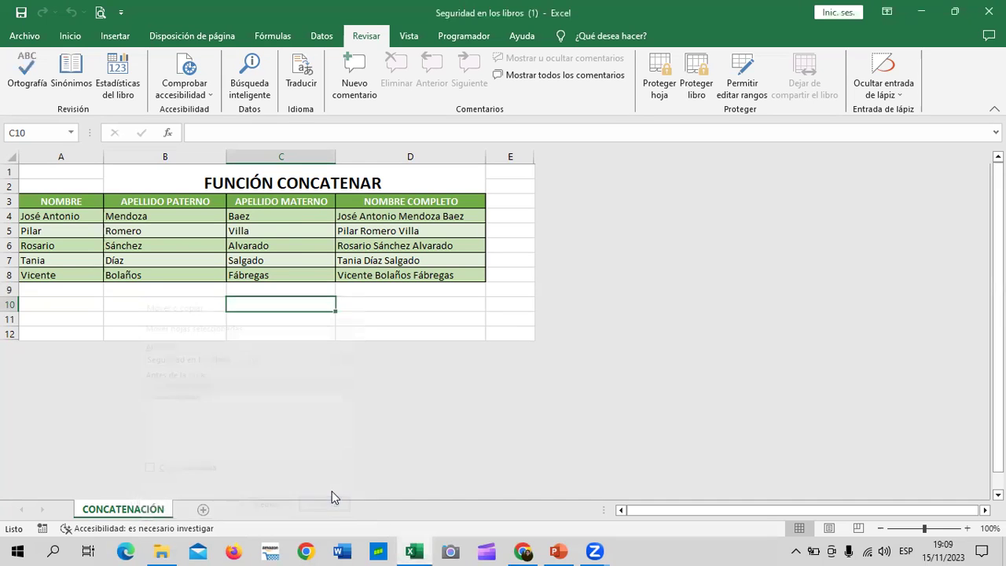
pyautogui.click(454, 308)
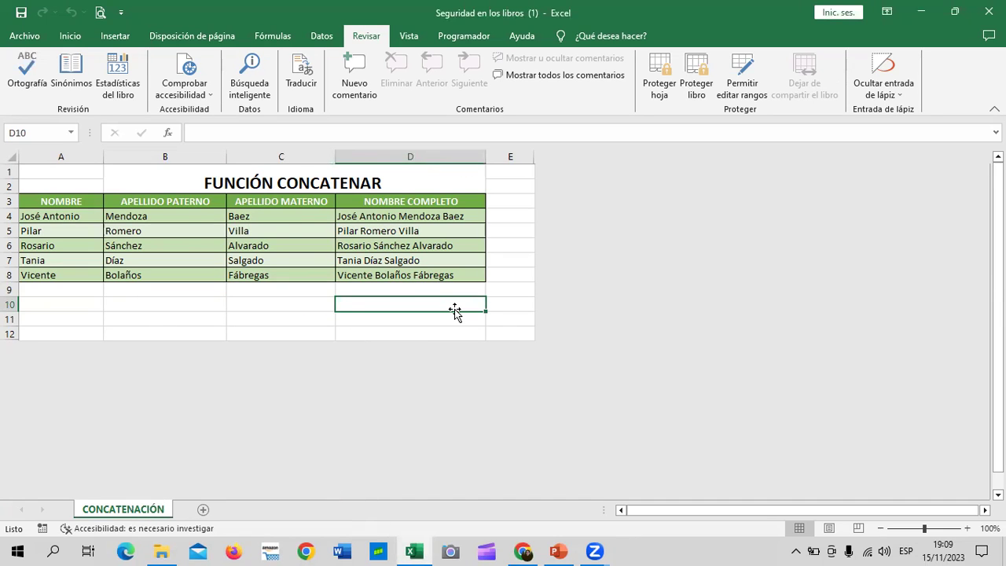
pyautogui.click(561, 550)
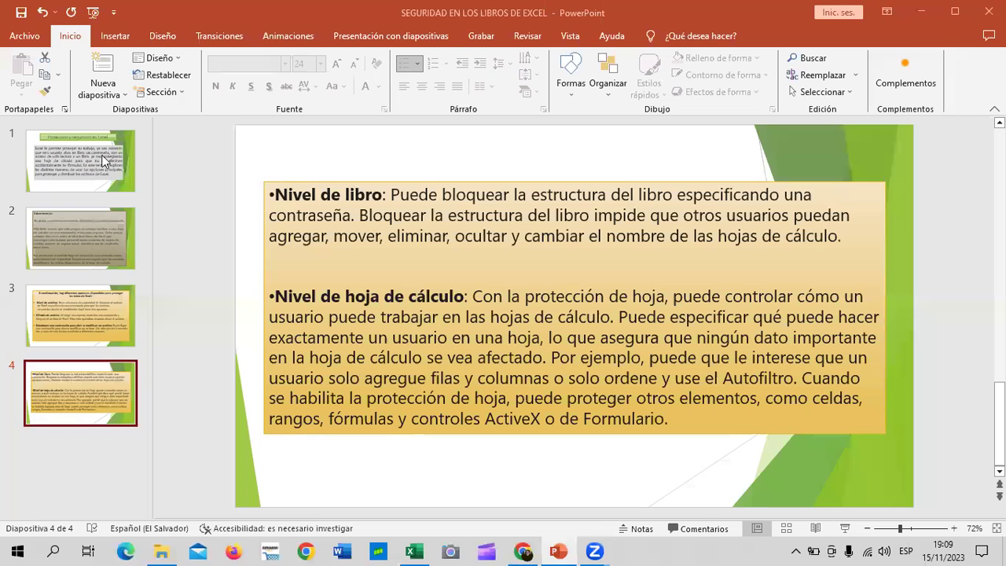
# Step: Run the slide show from slide 4 through the data-protection and Advertencia slides
pyautogui.click(842, 531)
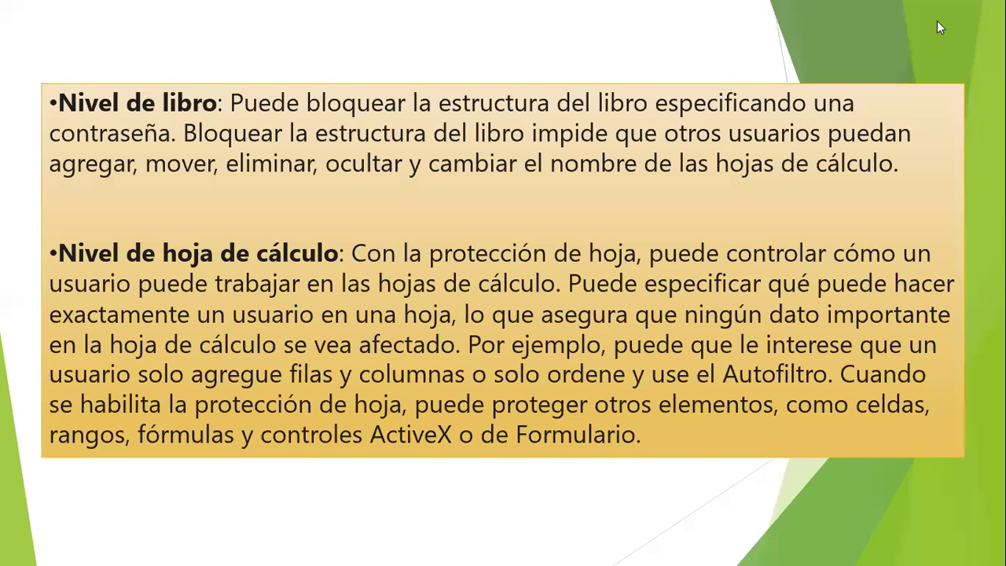
pyautogui.click(499, 460)
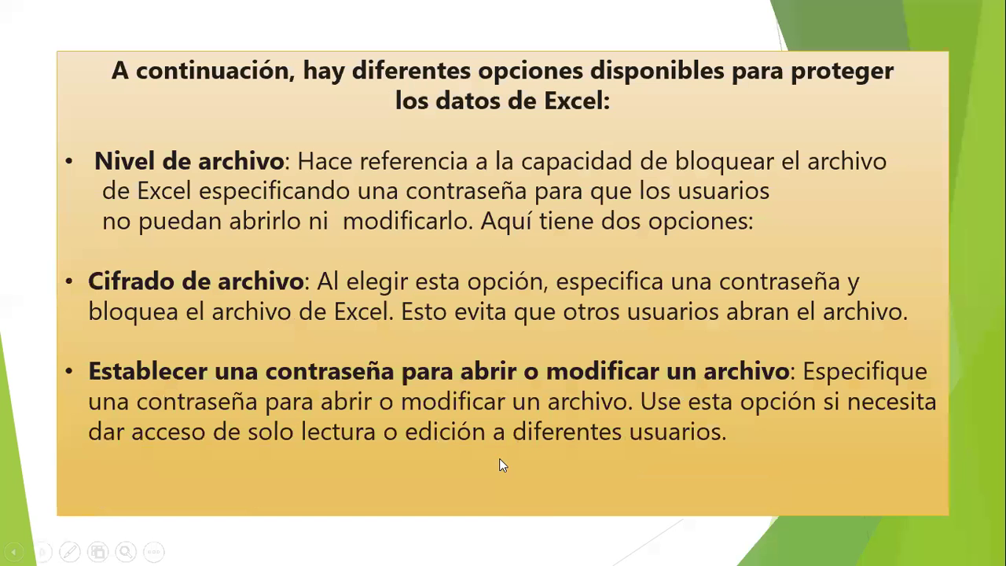
pyautogui.click(499, 460)
pyautogui.click(499, 458)
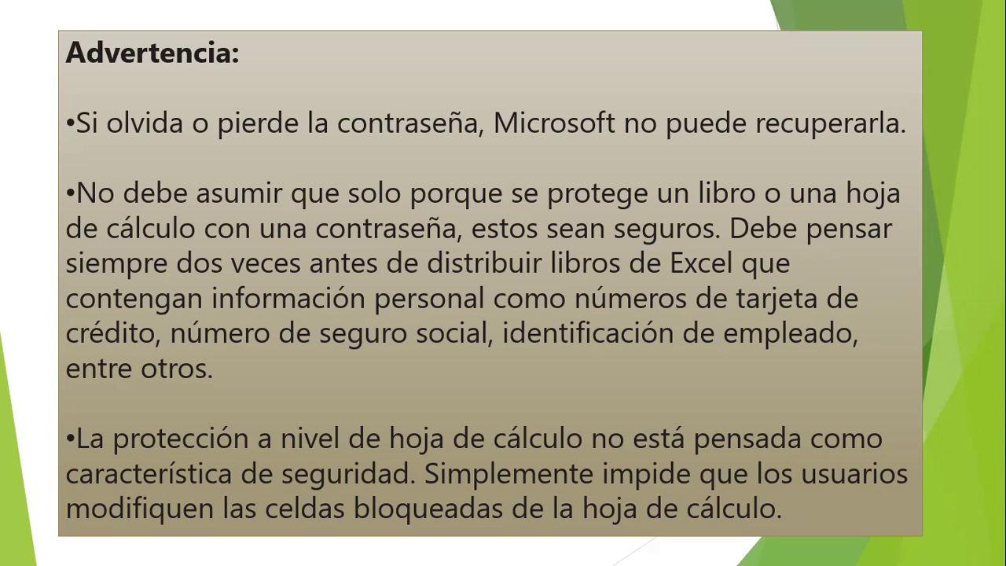
# Step: Advance the slide show to the Excel data-protection options slide
pyautogui.press('Right')
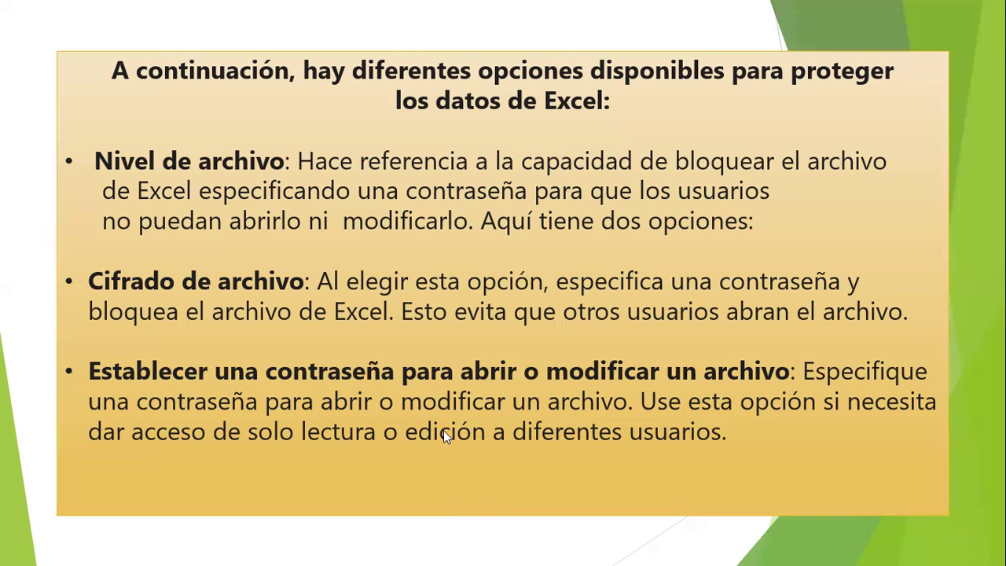
# Step: Advance past the Nivel de libro slide to end the show and return to editing
pyautogui.click(752, 544)
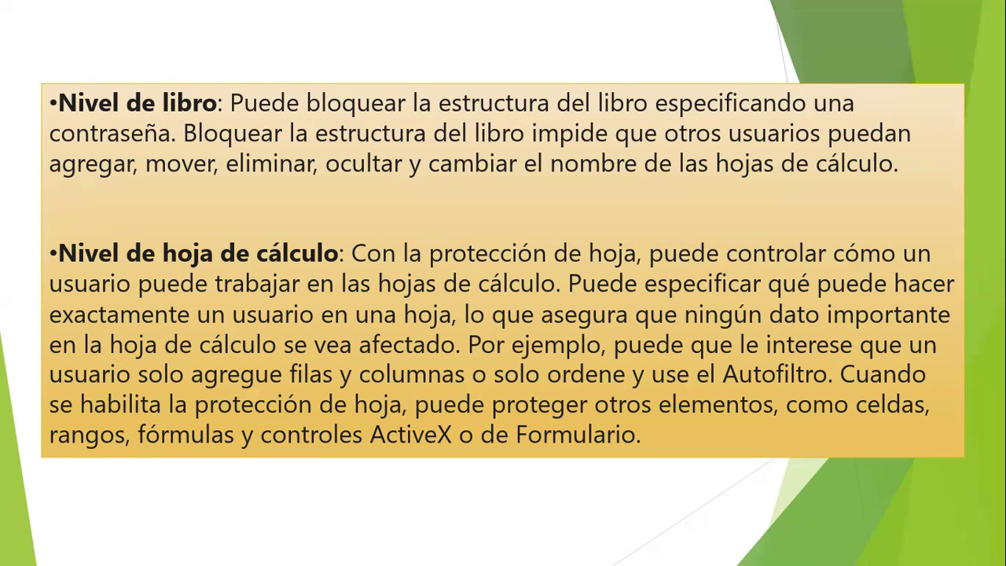
pyautogui.press('Right')
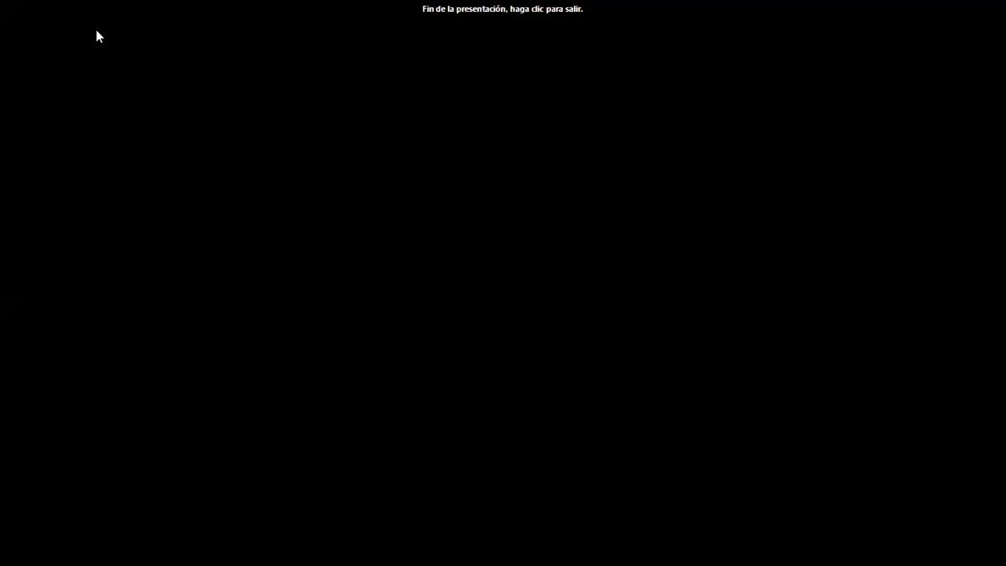
pyautogui.click(477, 537)
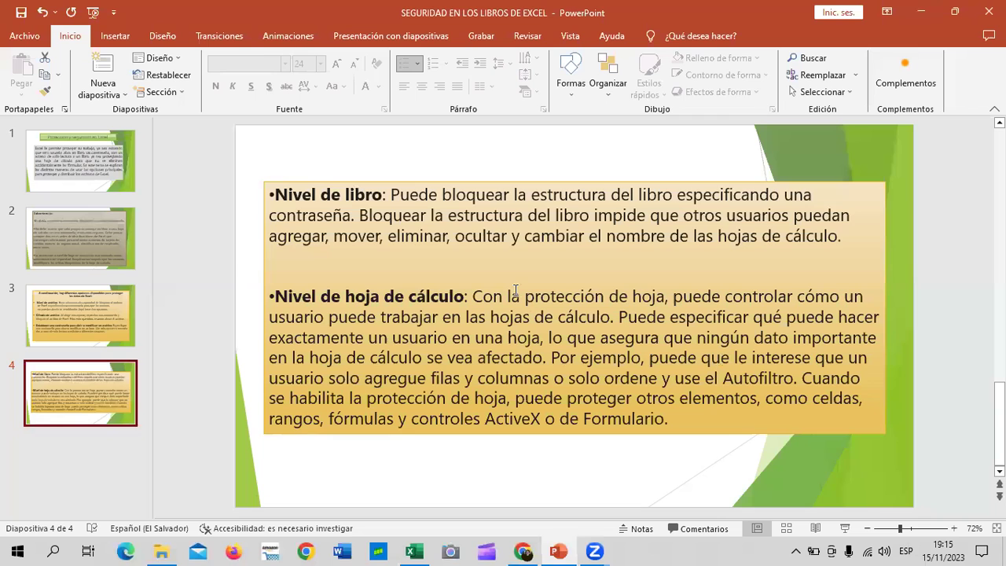
pyautogui.click(523, 550)
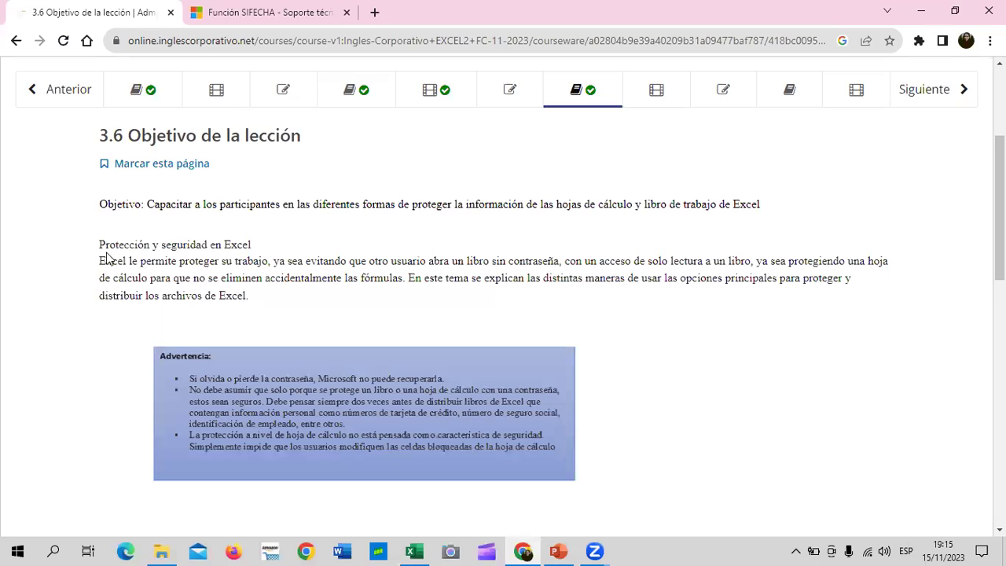
# Step: Scroll the lesson 3.6 page down to the Proteger libro illustration
pyautogui.scroll(-1, 431, 377)
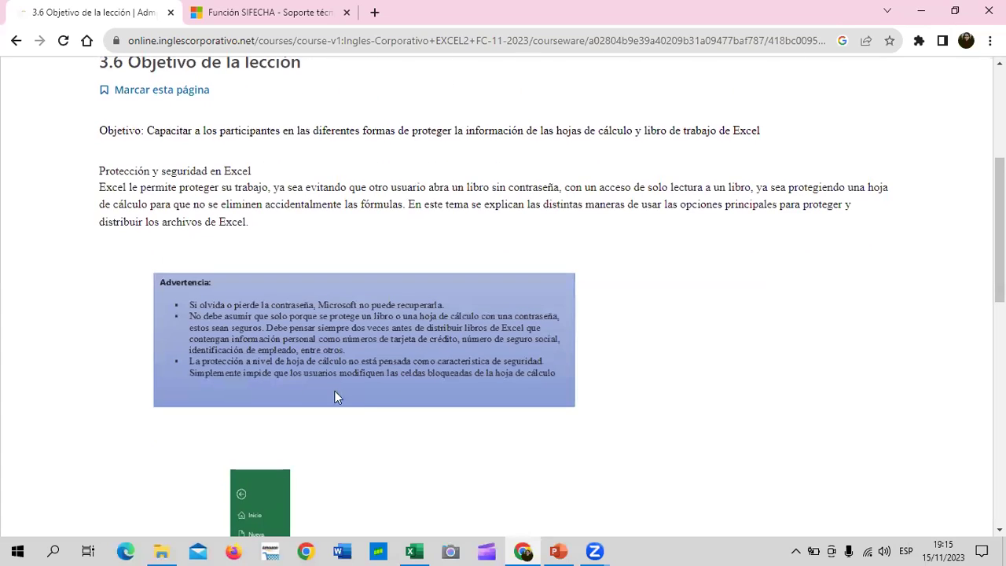
pyautogui.scroll(-4, 361, 322)
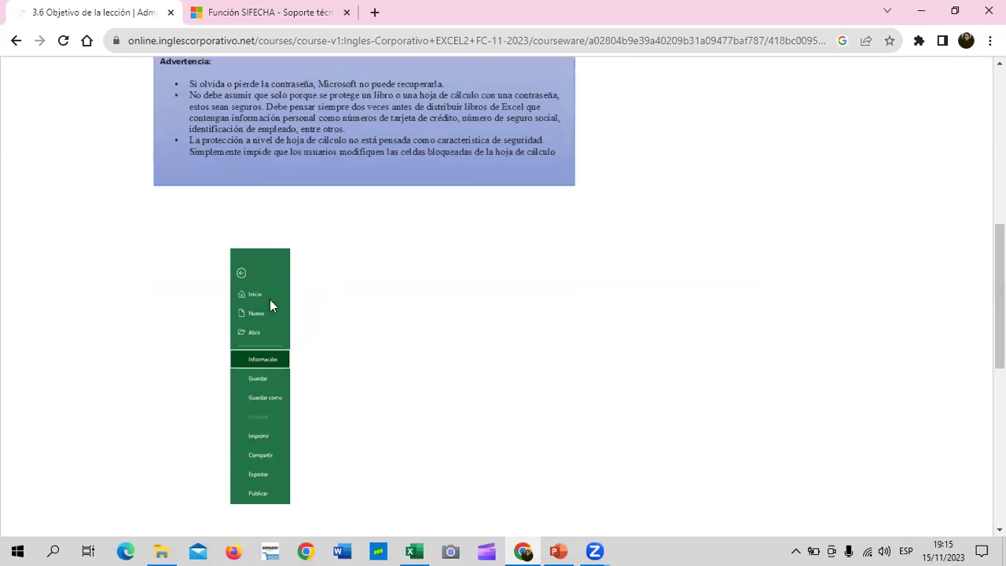
pyautogui.scroll(-4, 248, 376)
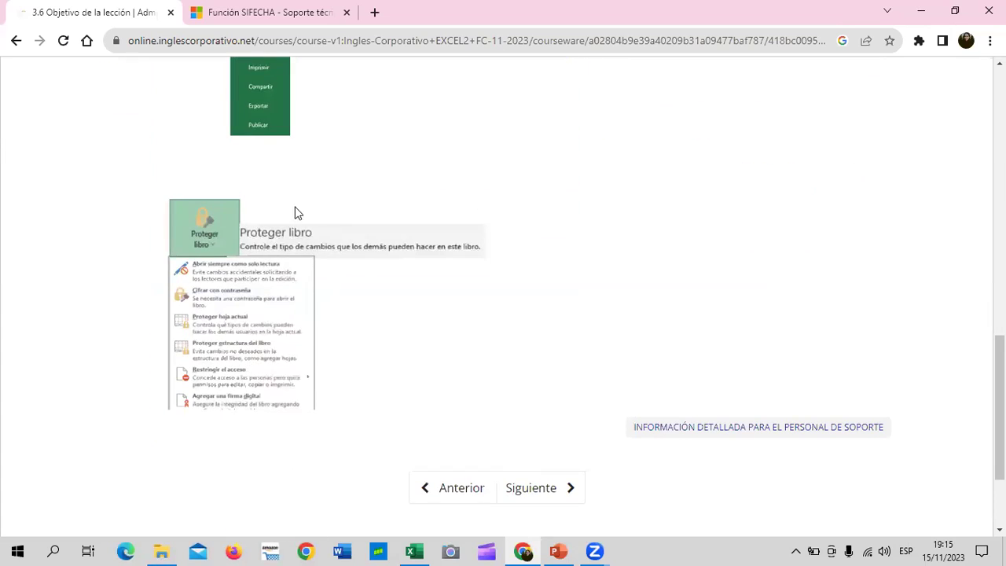
pyautogui.click(414, 551)
# Step: Select cell E8 and show the workbook's Información page in the Archivo backstage
pyautogui.click(512, 275)
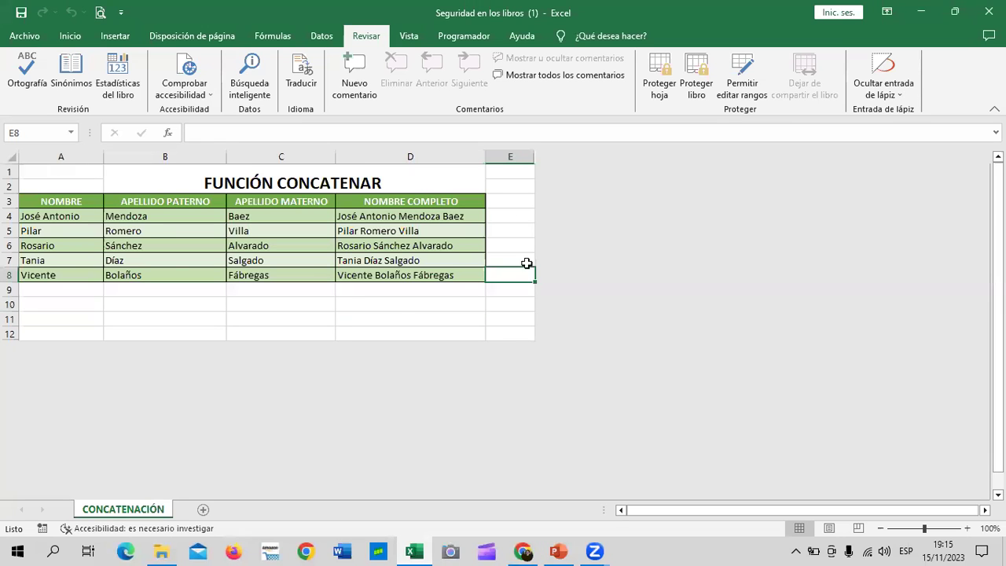
pyautogui.click(35, 37)
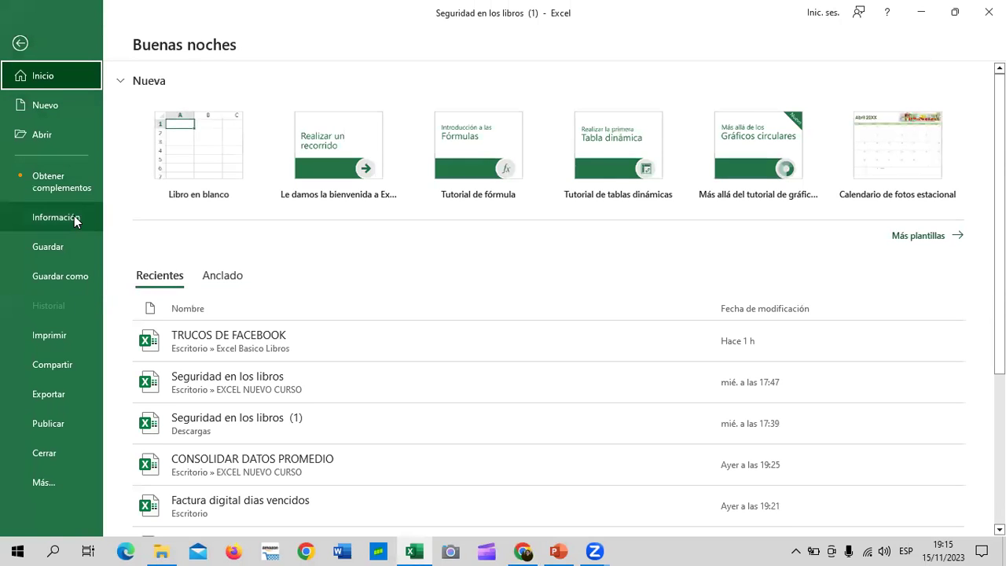
pyautogui.click(43, 44)
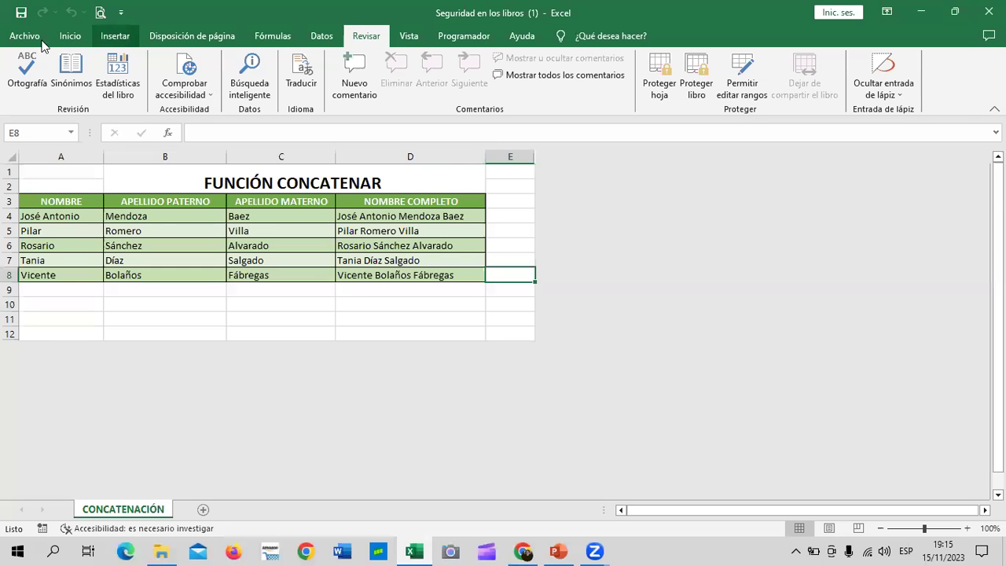
pyautogui.click(39, 38)
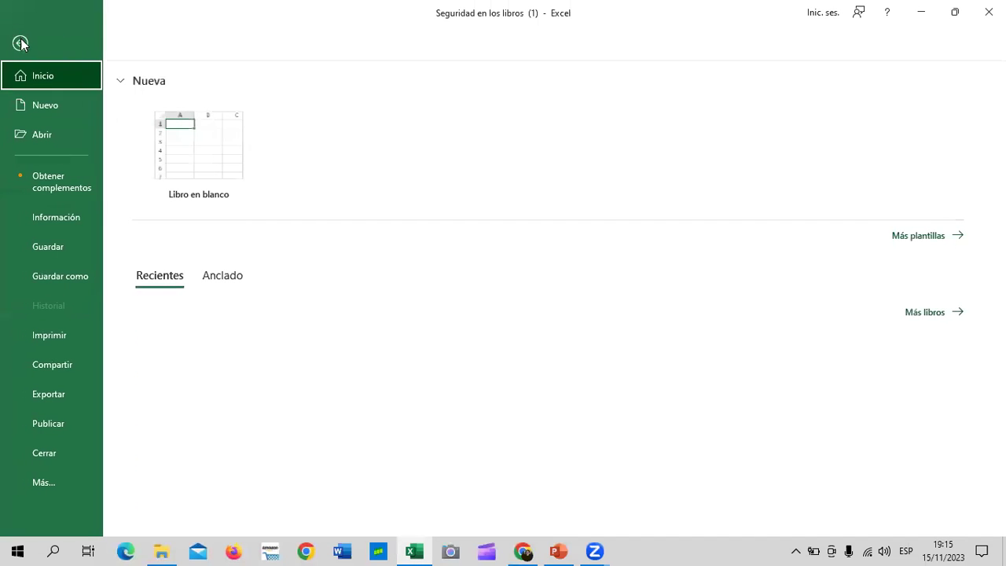
pyautogui.click(67, 219)
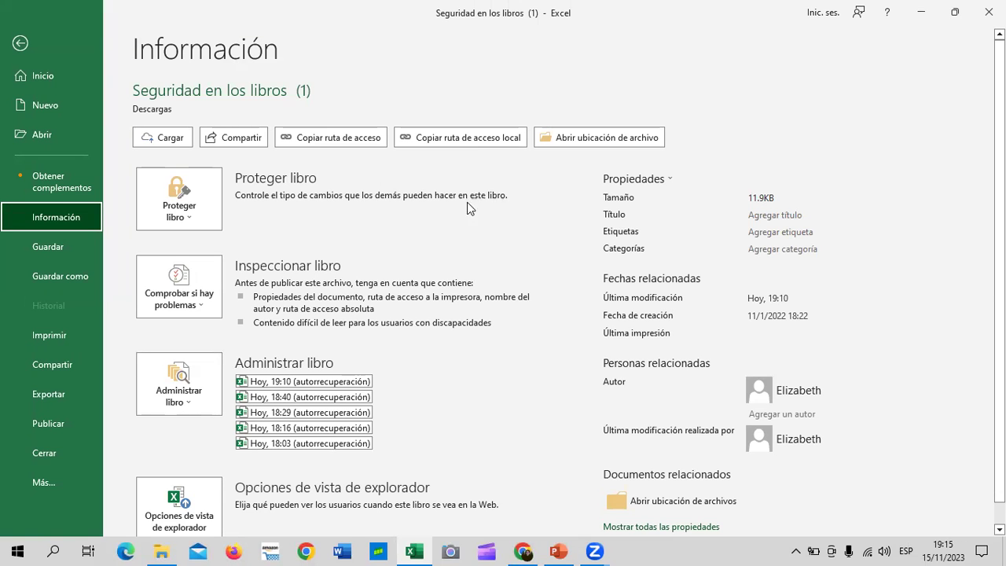
pyautogui.click(192, 215)
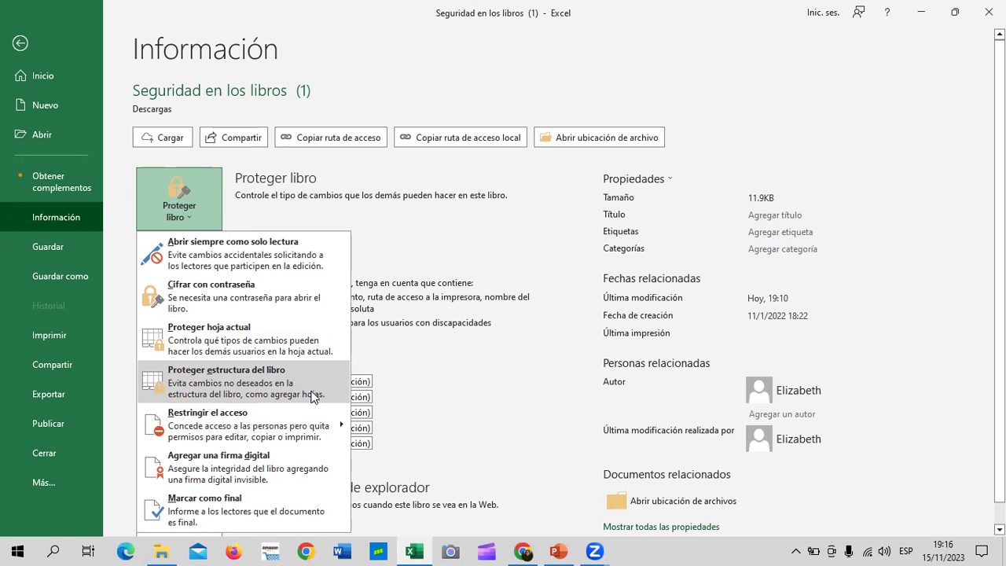
pyautogui.moveTo(234, 431)
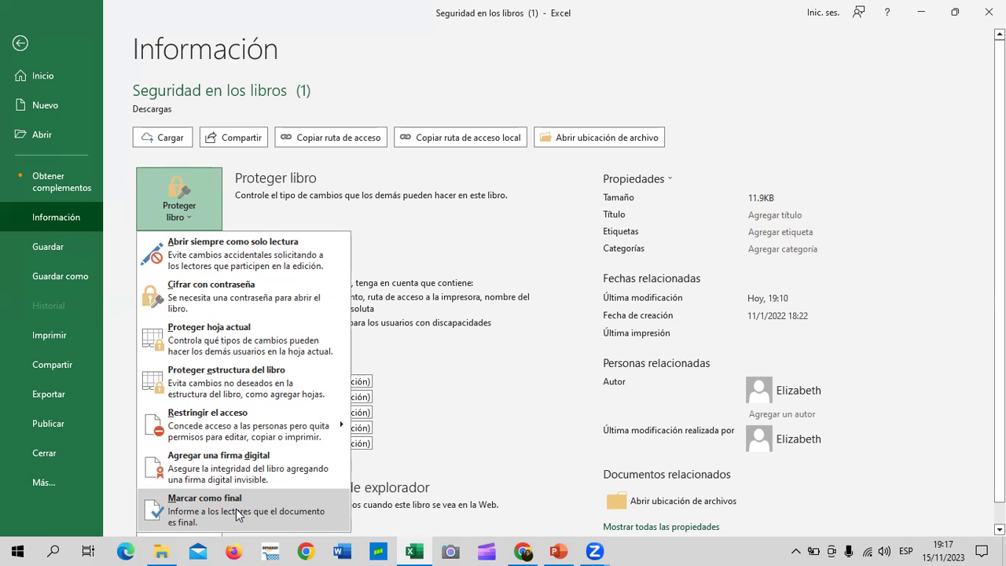
# Step: Go back to the sheet, reopen Archivo and go to Guardar como for Seguridad en los libros (1)
pyautogui.click(31, 51)
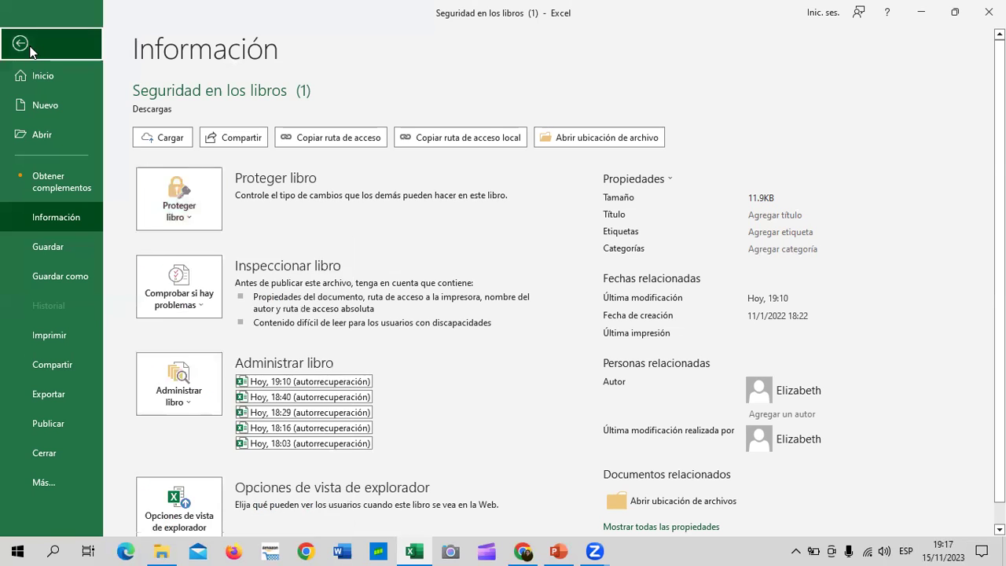
pyautogui.click(506, 206)
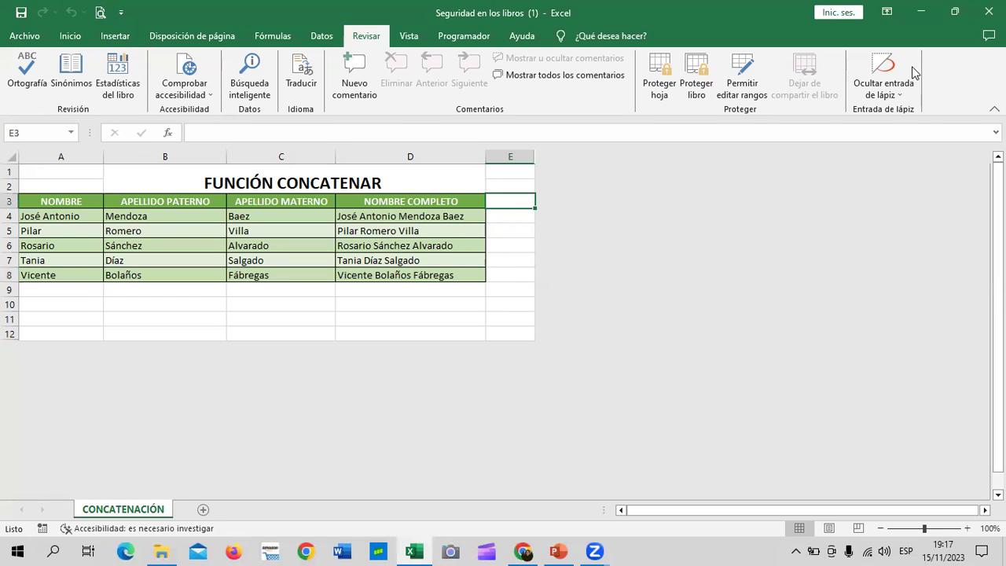
pyautogui.click(32, 36)
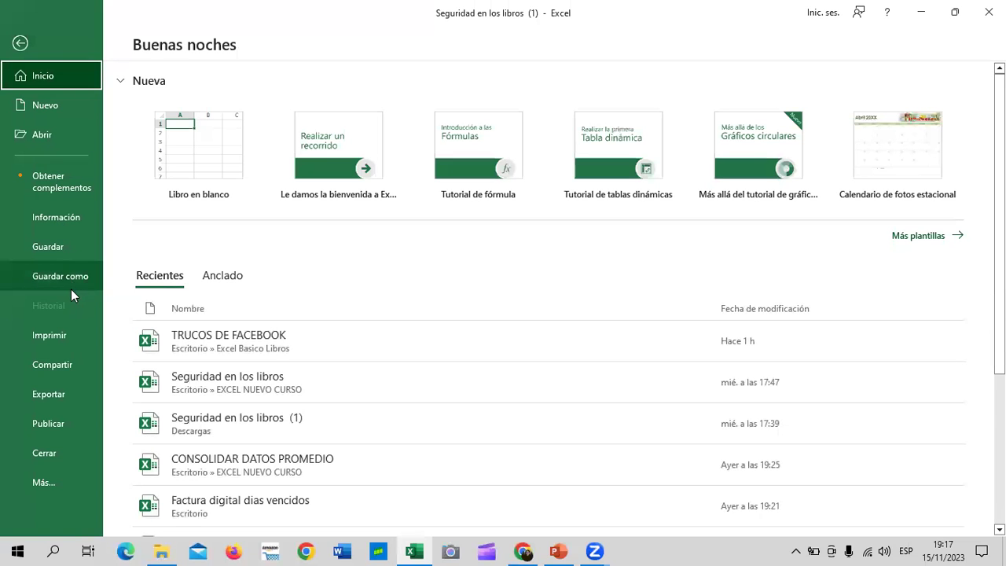
pyautogui.click(21, 43)
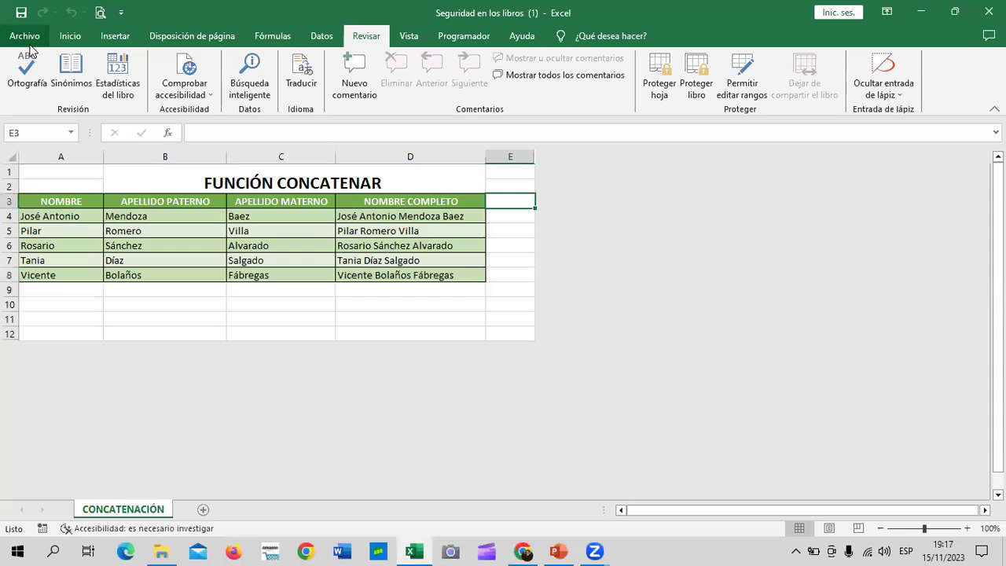
pyautogui.click(27, 37)
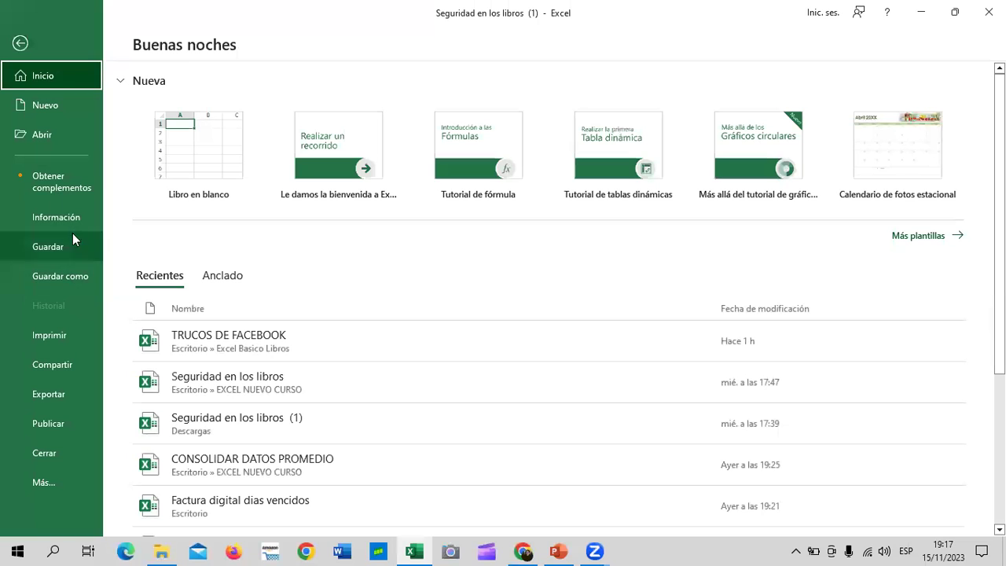
pyautogui.click(22, 44)
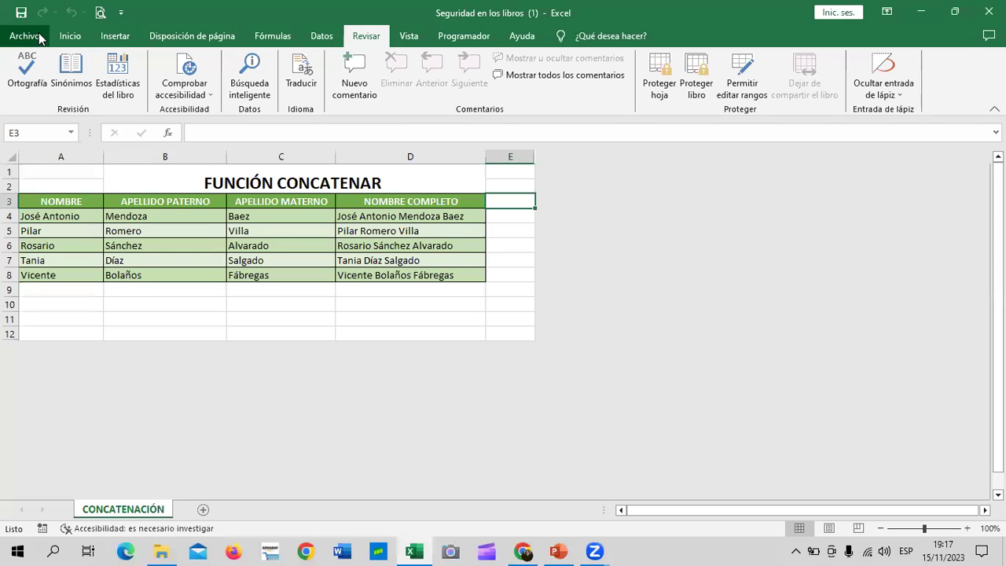
pyautogui.click(38, 32)
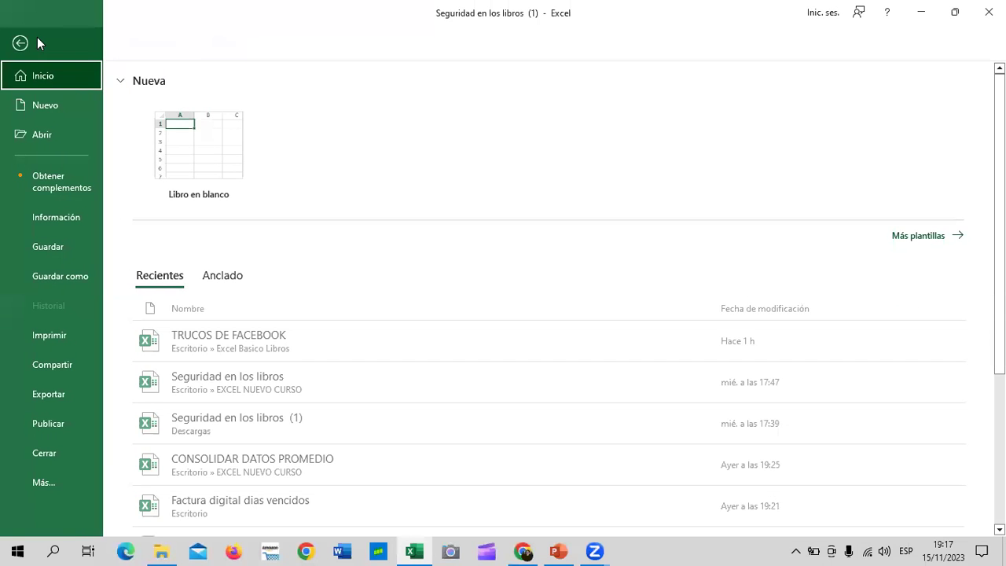
pyautogui.click(59, 274)
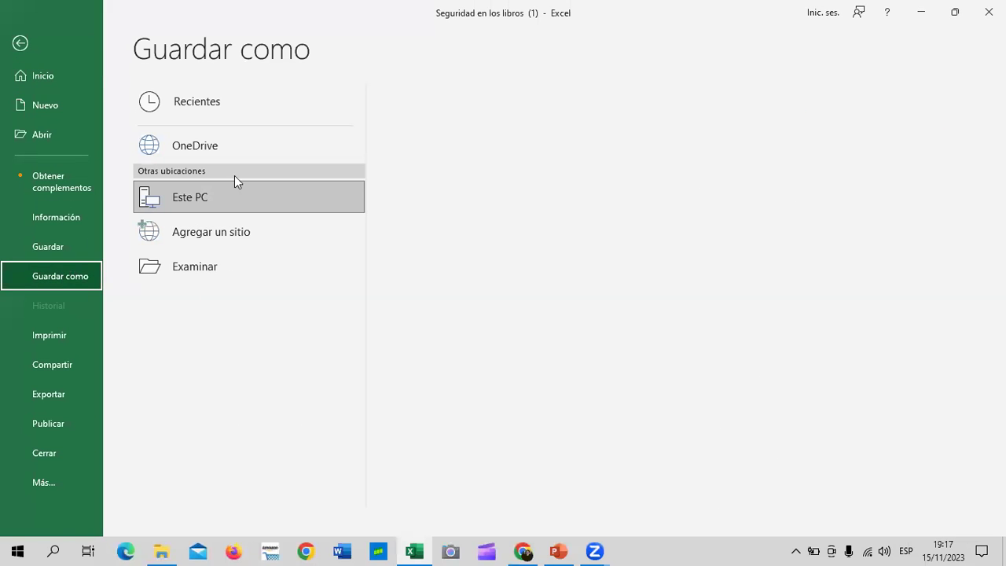
# Step: Save to the Escritorio folder and shorten the file name to 'Seguridad en los libros'
pyautogui.click(295, 267)
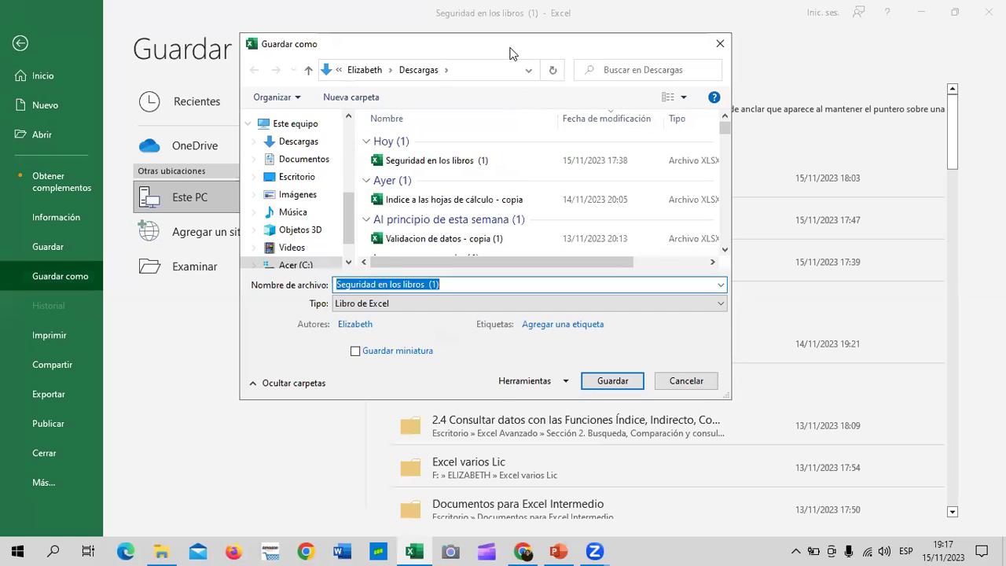
pyautogui.moveTo(510, 49); pyautogui.dragTo(519, 66)
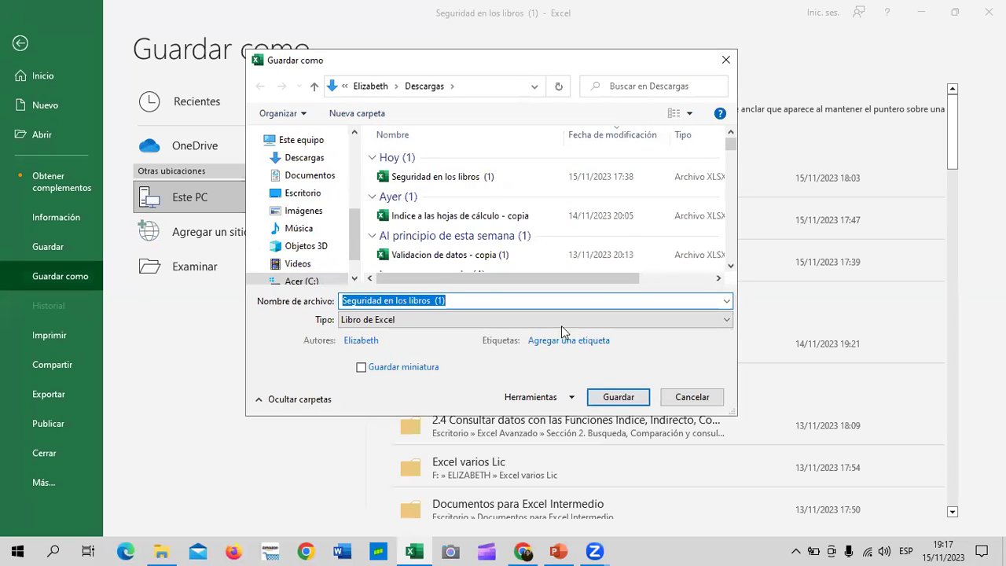
pyautogui.click(572, 399)
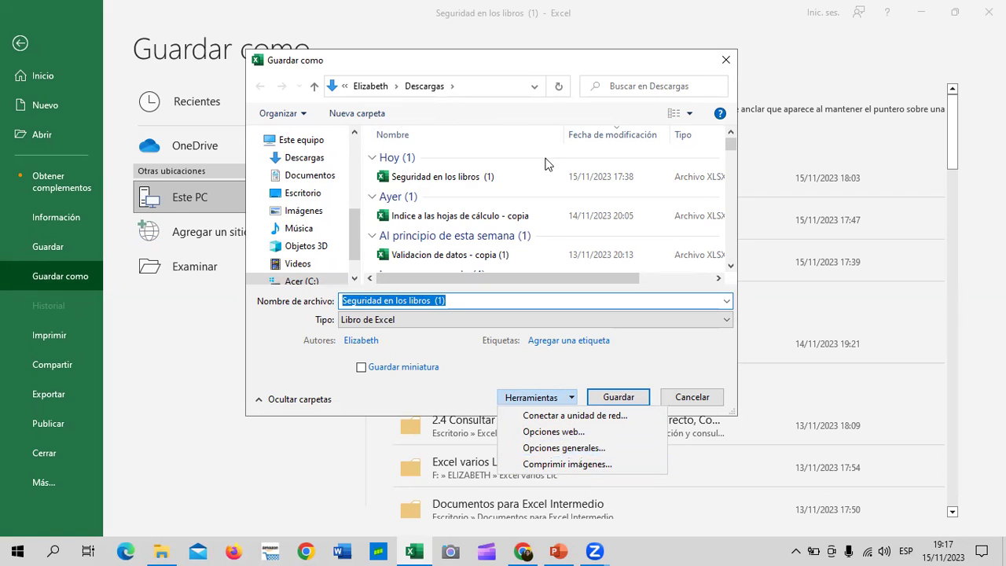
pyautogui.click(296, 195)
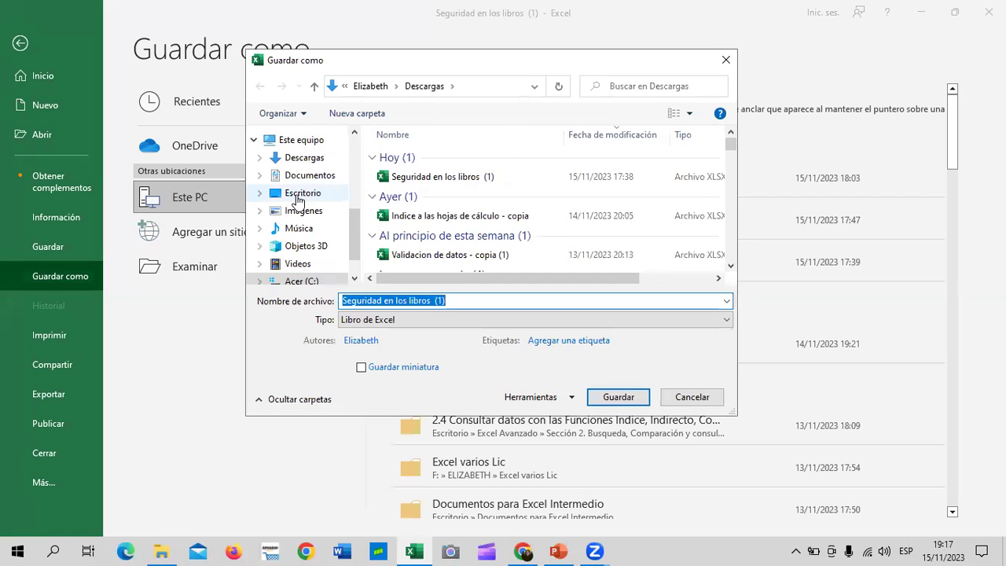
pyautogui.click(460, 300)
pyautogui.click(461, 299)
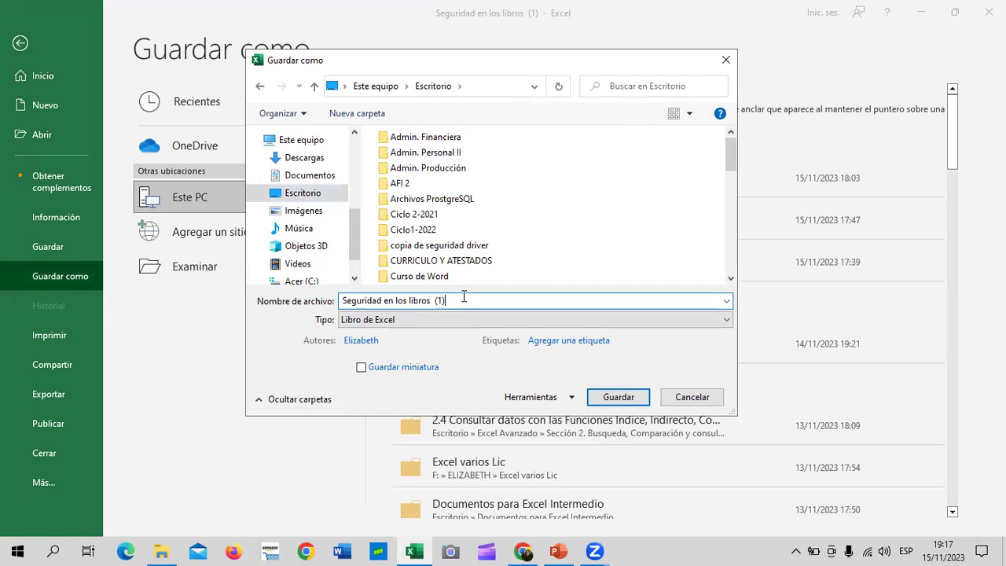
pyautogui.press('BackSpace')
pyautogui.press('BackSpace')
pyautogui.press('BackSpace')
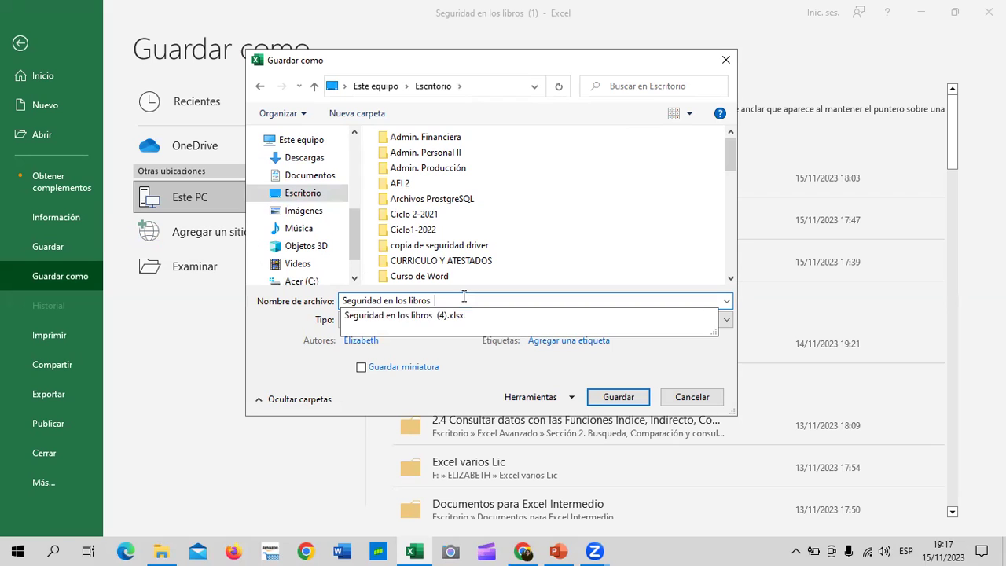
pyautogui.click(567, 392)
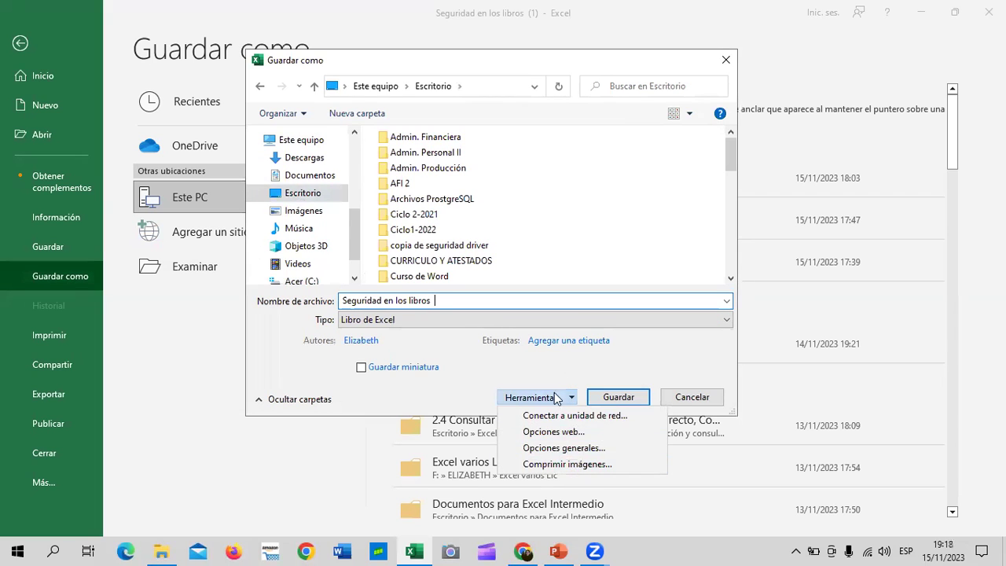
pyautogui.click(565, 448)
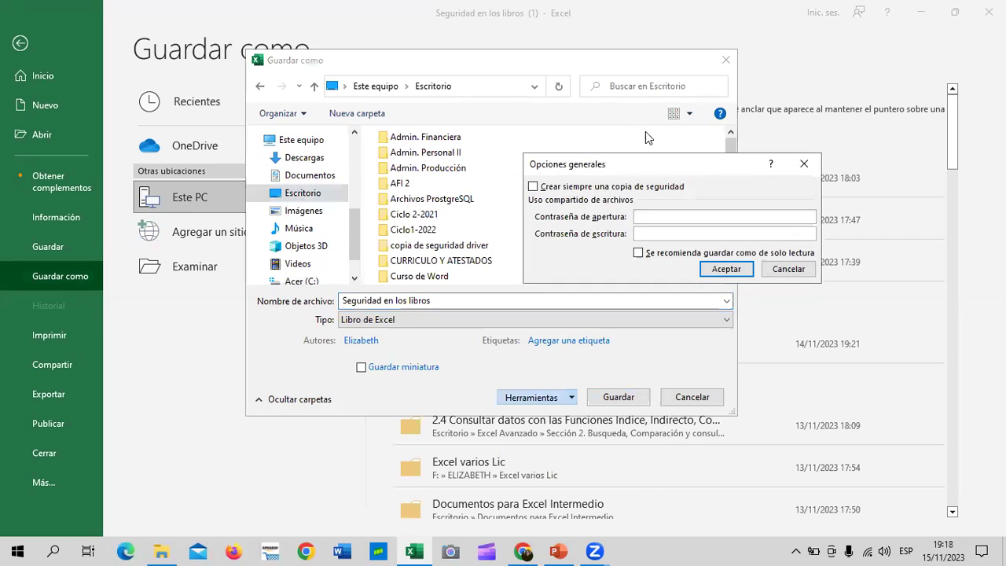
pyautogui.moveTo(642, 168); pyautogui.dragTo(482, 160)
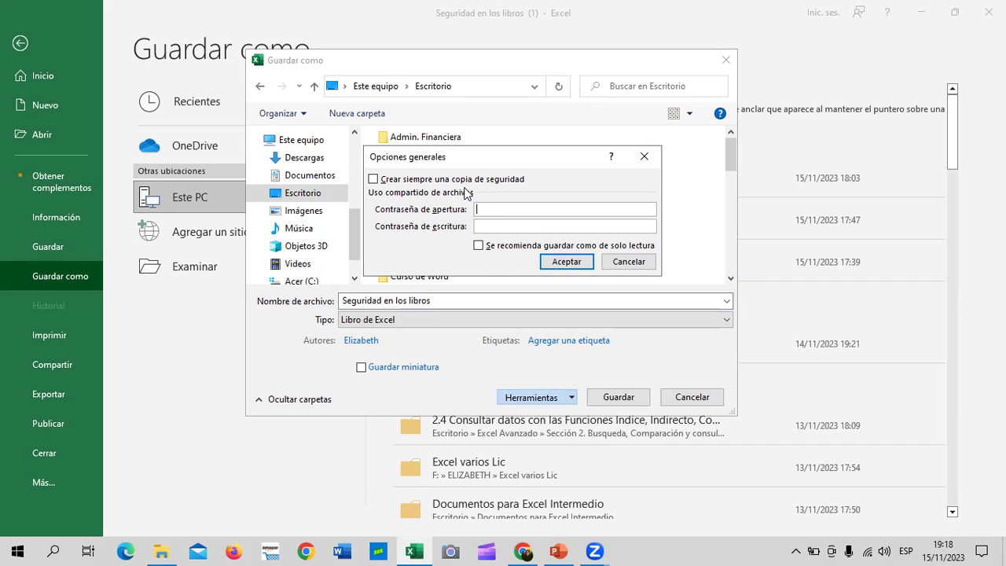
pyautogui.press('Return')
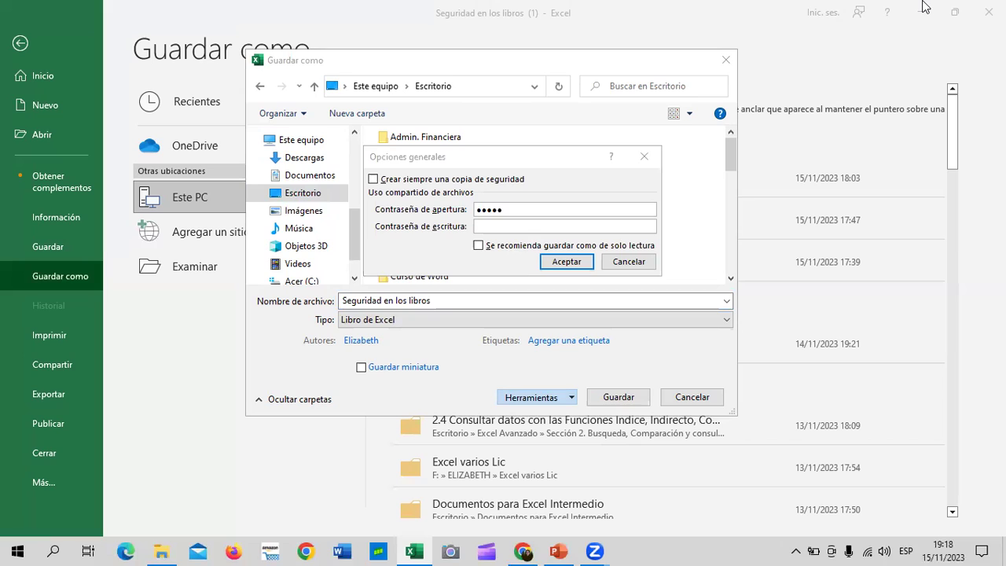
pyautogui.click(544, 210)
pyautogui.press('BackSpace')
pyautogui.press('BackSpace')
pyautogui.press('BackSpace')
pyautogui.press('BackSpace')
pyautogui.press('BackSpace')
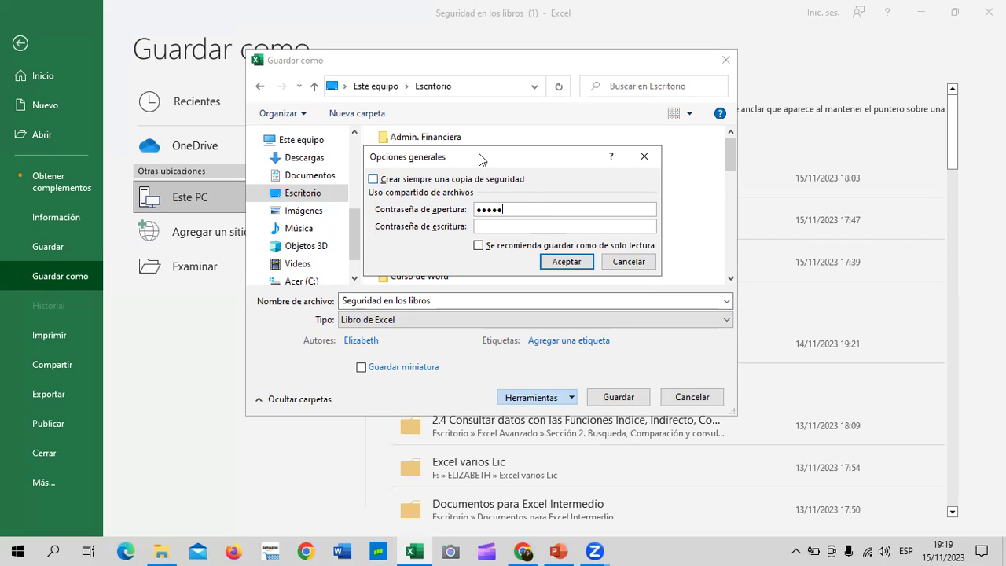
pyautogui.click(580, 264)
pyautogui.write('12')
pyautogui.press('BackSpace')
pyautogui.press('BackSpace')
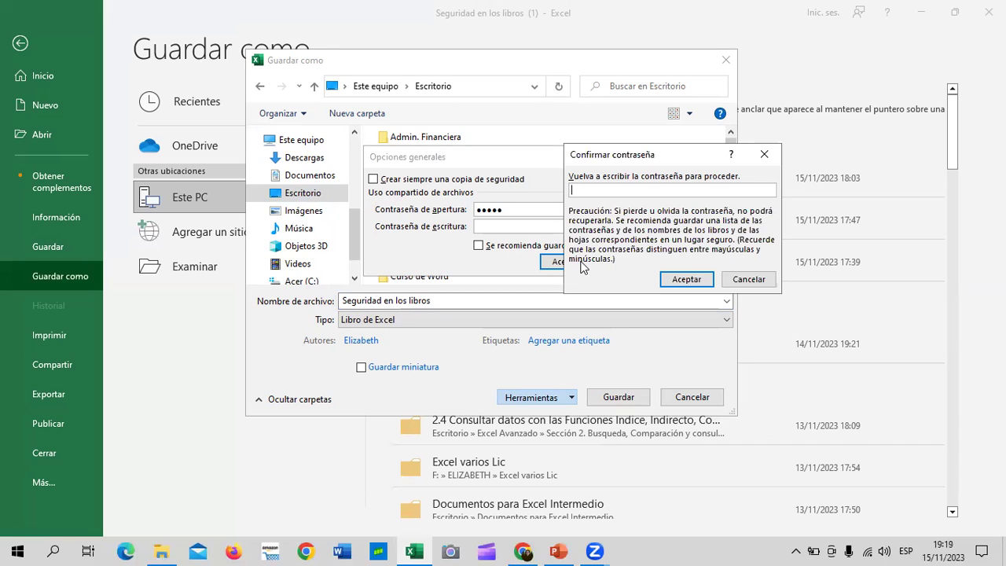
pyautogui.click(689, 279)
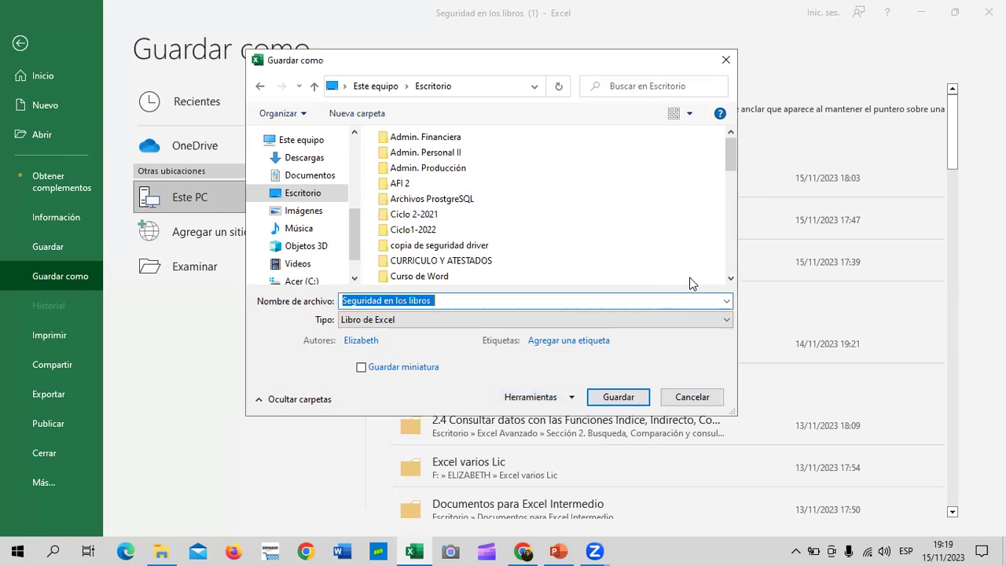
pyautogui.click(627, 399)
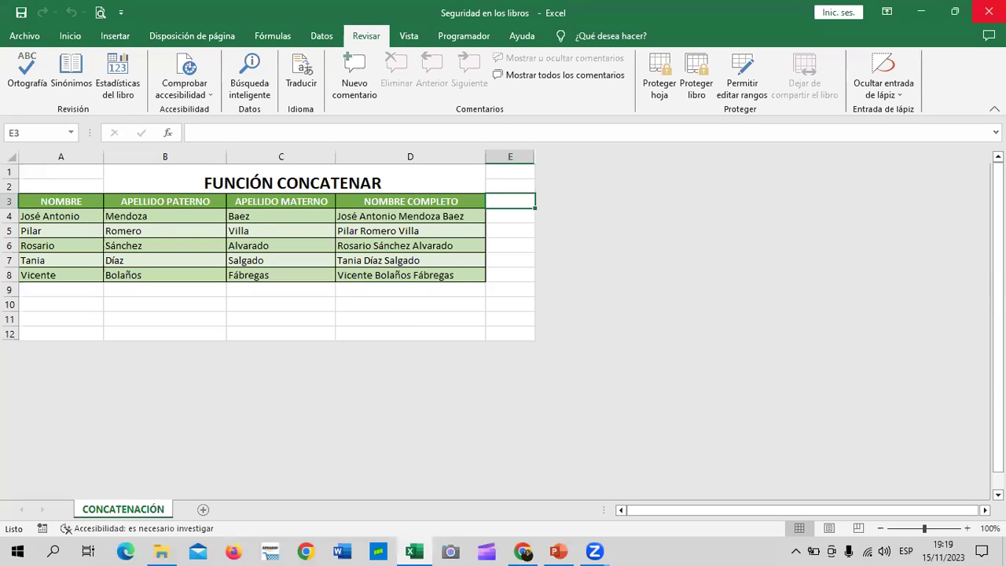
# Step: Close Excel, show the desktop and move the Seguridad en los libros icon to a free spot
pyautogui.click(988, 11)
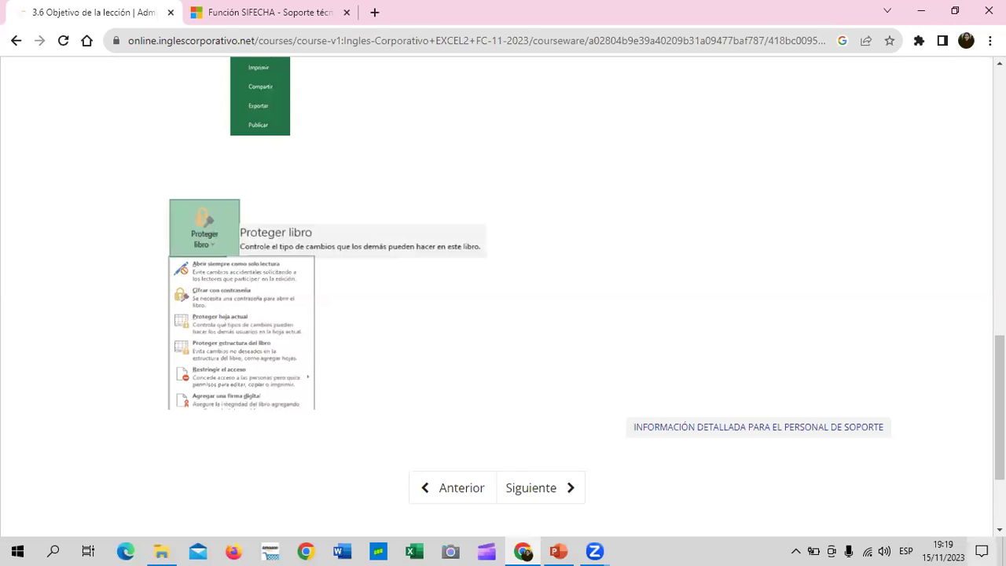
pyautogui.click(1004, 550)
pyautogui.moveTo(523, 32); pyautogui.dragTo(548, 189)
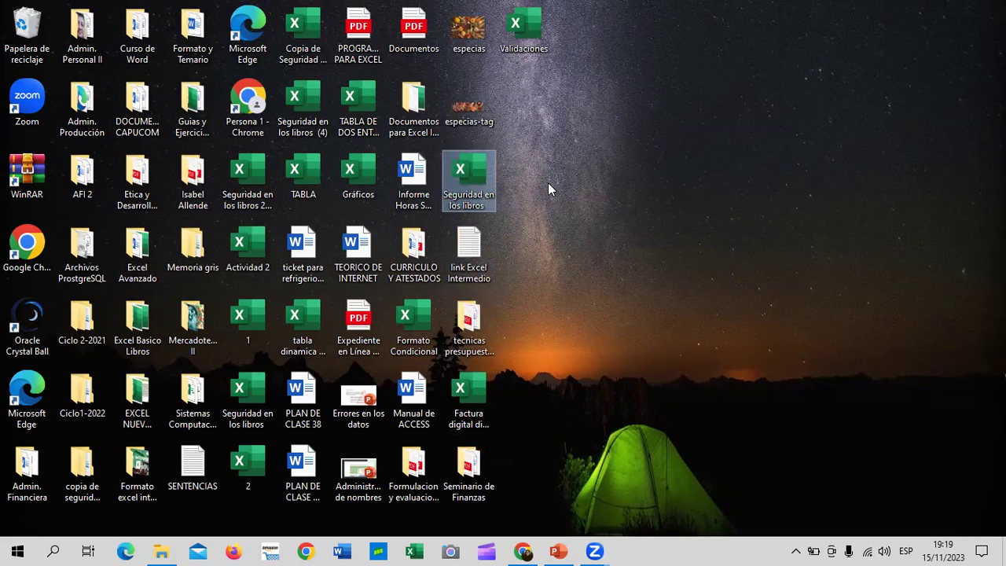
pyautogui.doubleClick(474, 177)
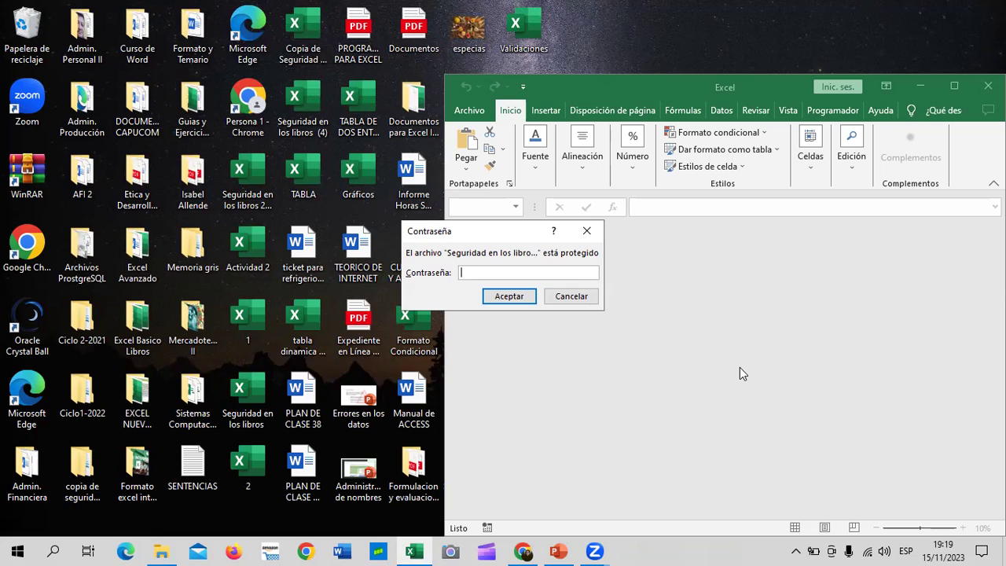
pyautogui.press('Tab')
pyautogui.press('Return')
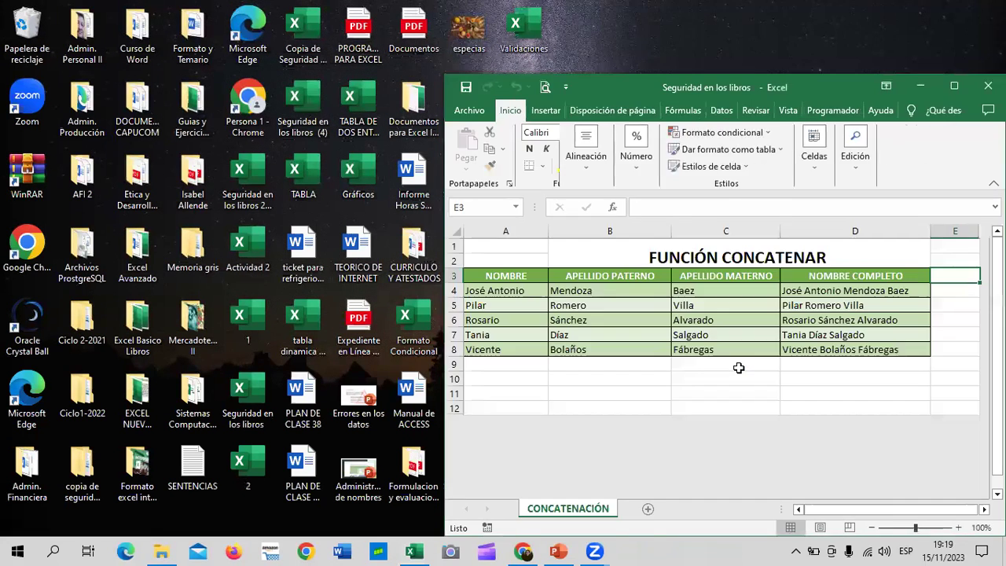
# Step: Dismiss the licence notice, maximize the workbook and select cell B10 below the table
pyautogui.click(993, 222)
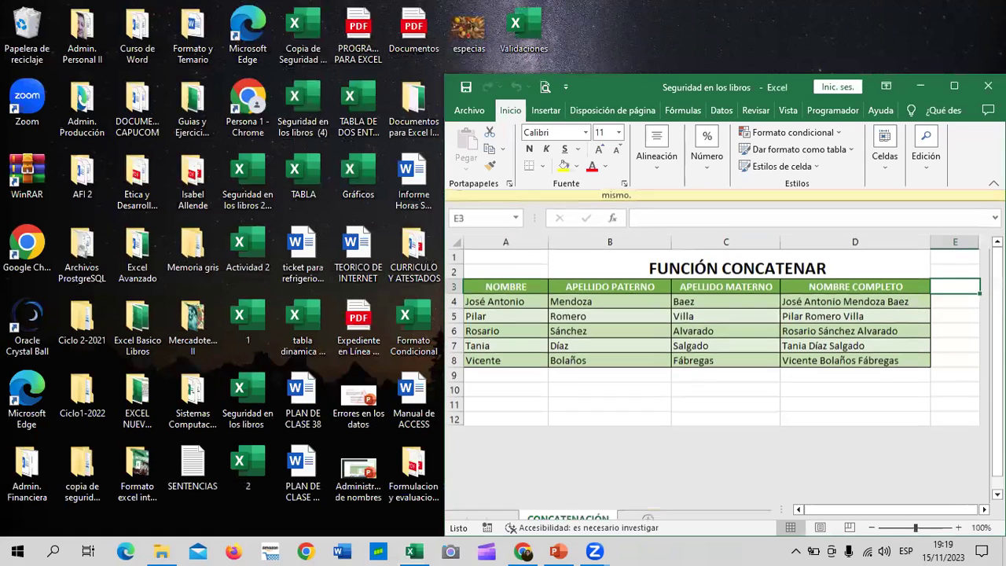
pyautogui.click(953, 86)
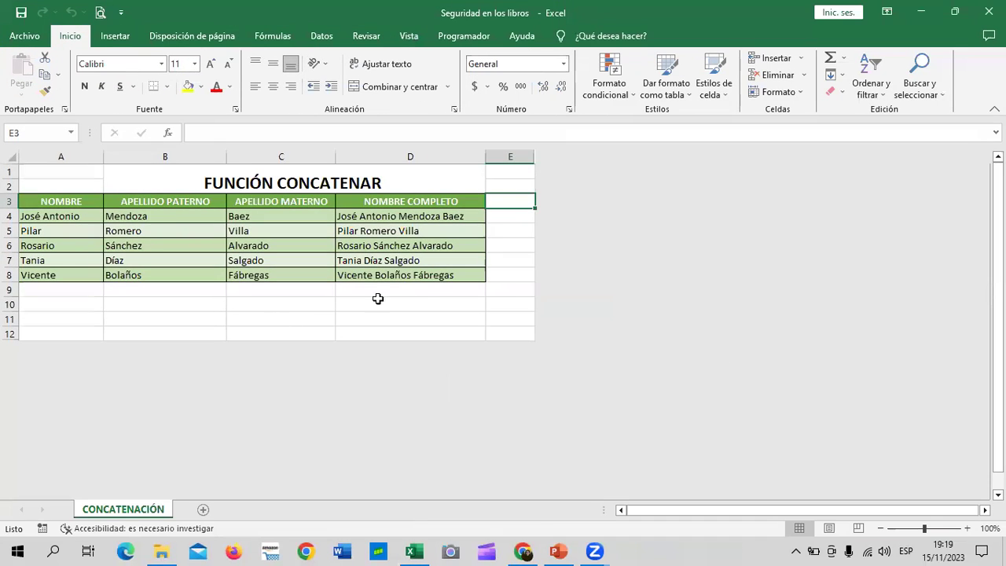
pyautogui.click(399, 327)
pyautogui.click(291, 319)
pyautogui.click(136, 317)
pyautogui.click(79, 305)
pyautogui.click(168, 307)
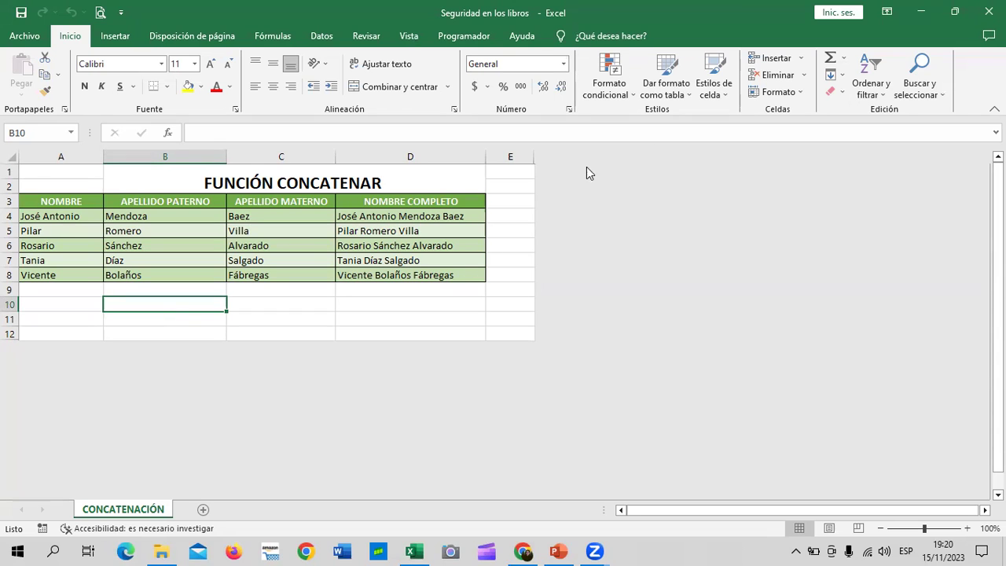
# Step: Clear the opening password in the general save options and save over the existing desktop file
pyautogui.click(25, 35)
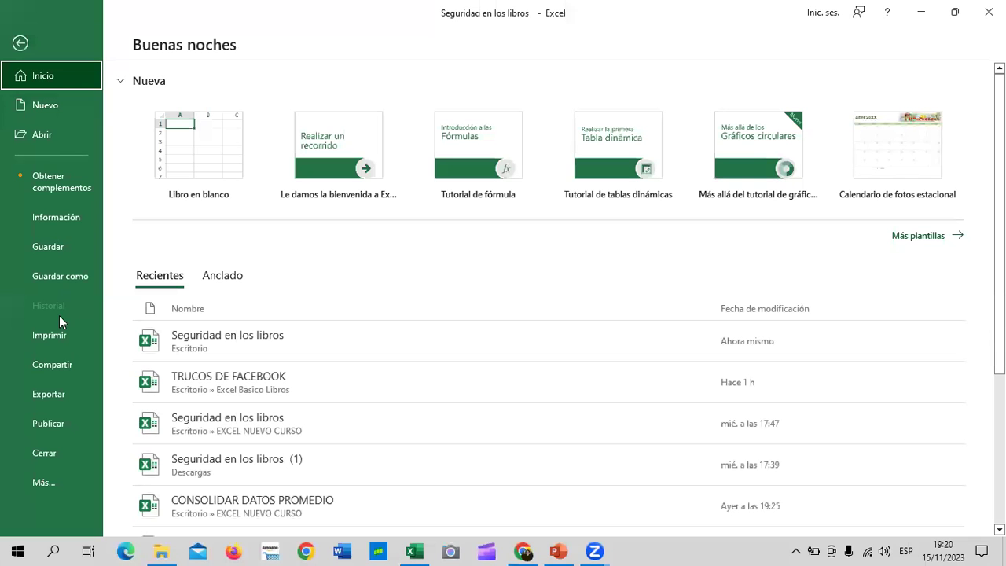
pyautogui.click(68, 278)
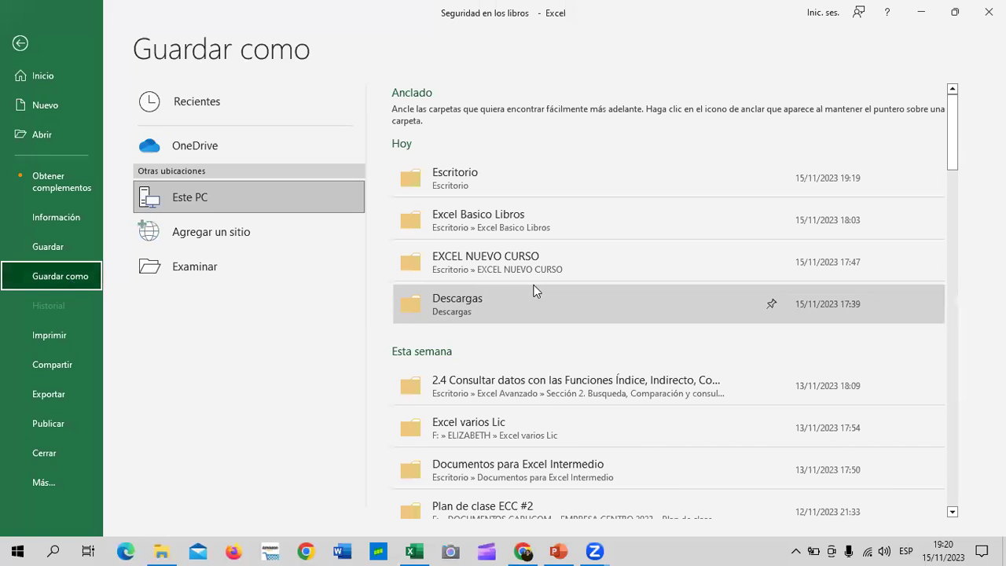
pyautogui.click(252, 268)
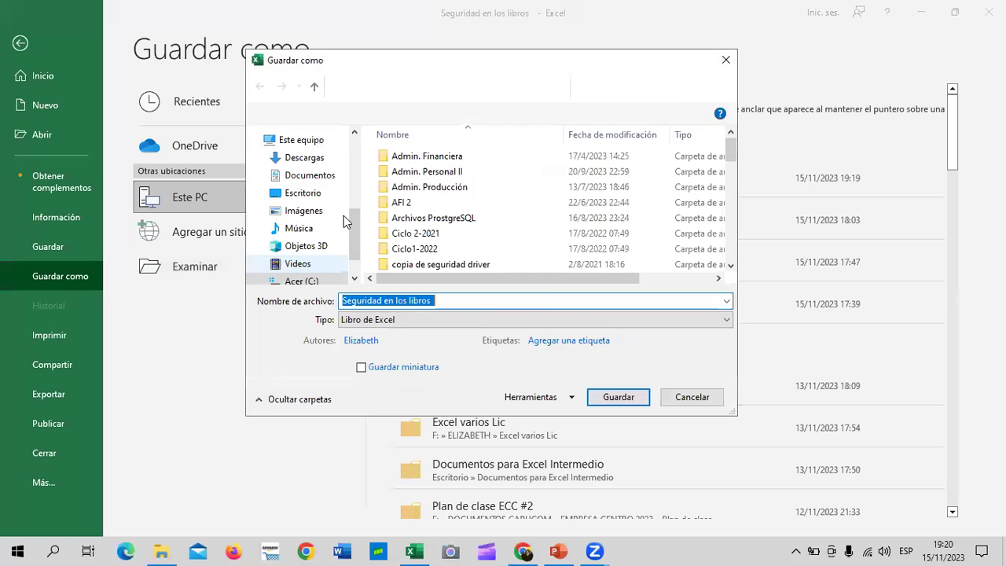
pyautogui.click(564, 397)
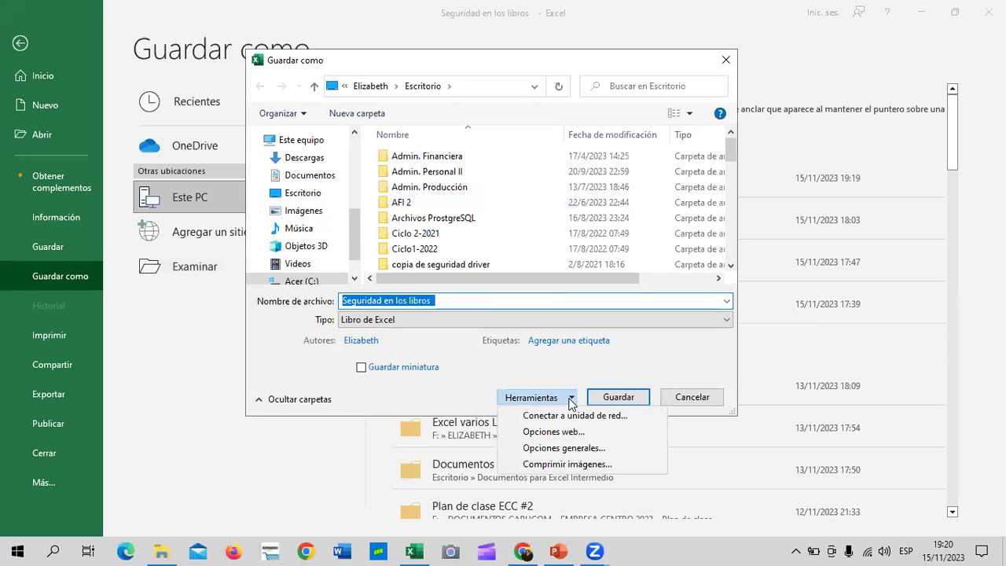
pyautogui.click(574, 450)
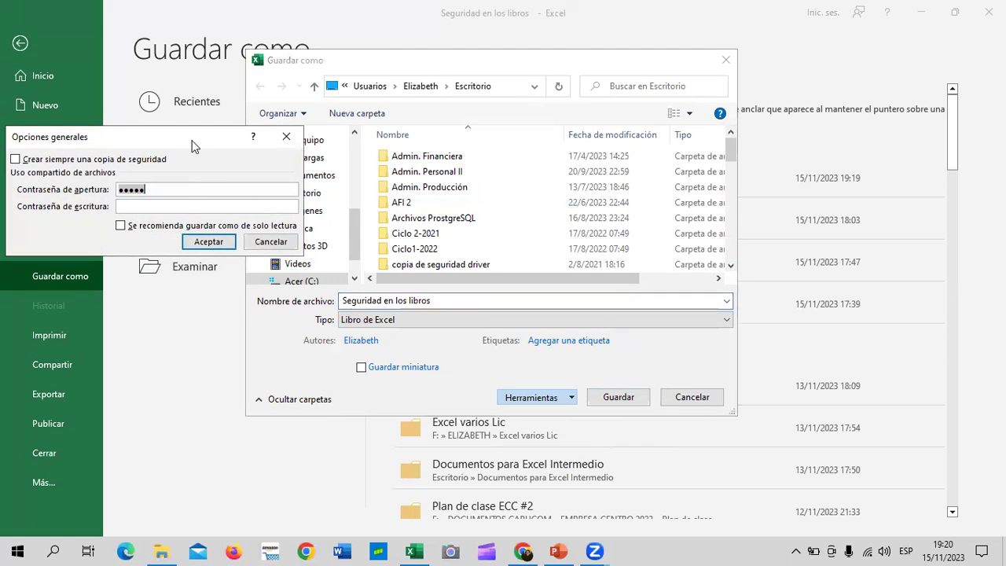
pyautogui.moveTo(195, 146); pyautogui.dragTo(260, 141)
pyautogui.press('BackSpace')
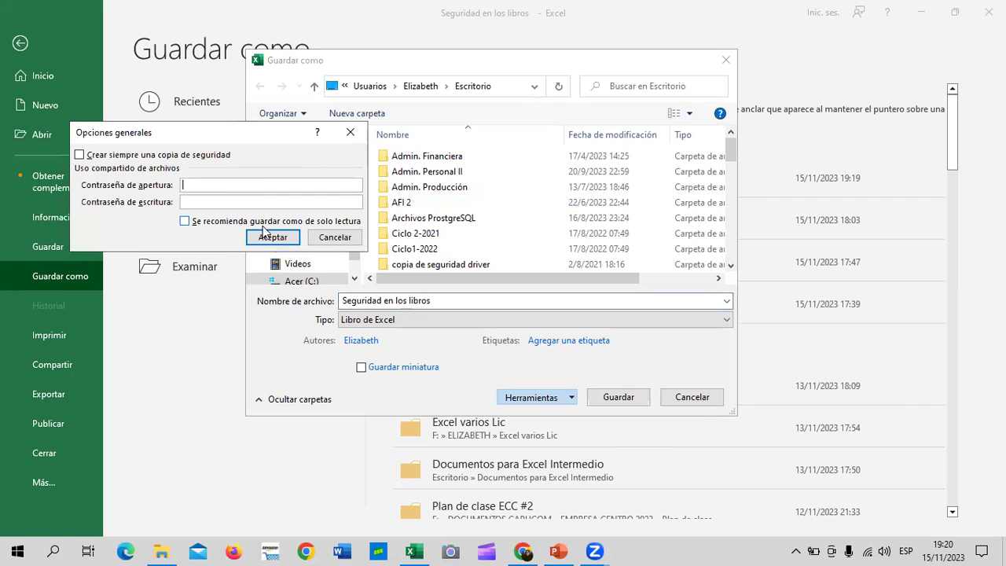
pyautogui.click(267, 234)
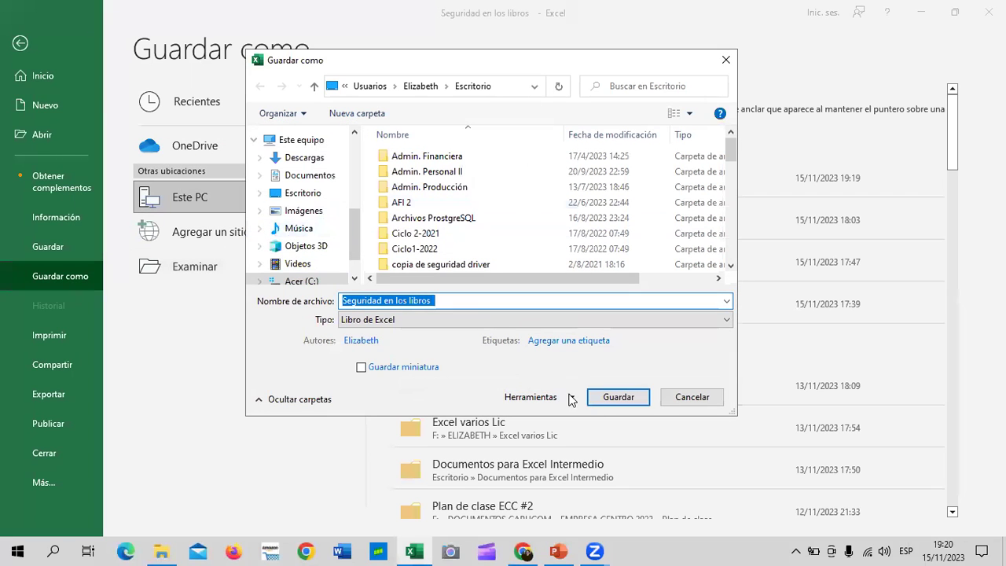
pyautogui.click(639, 398)
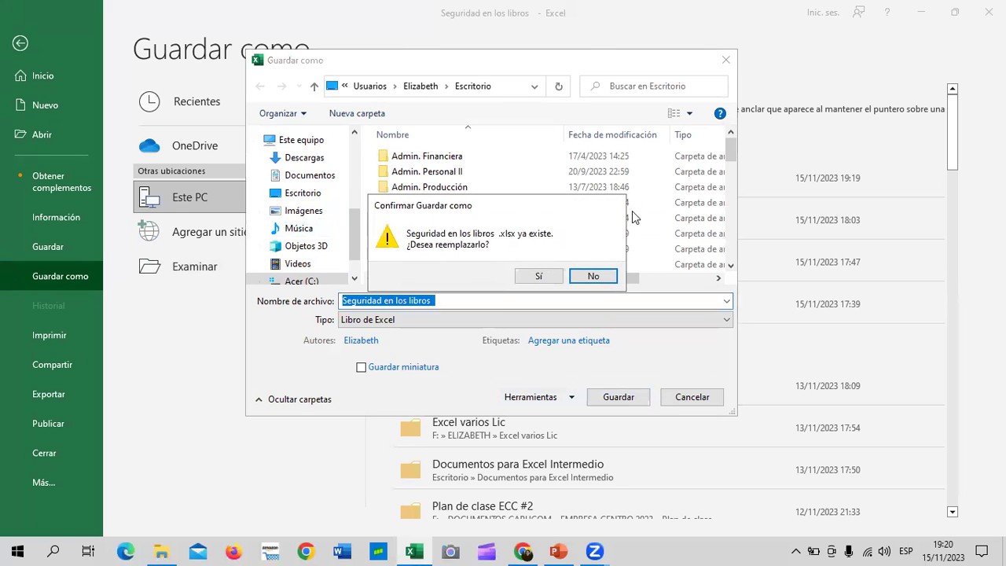
pyautogui.click(544, 276)
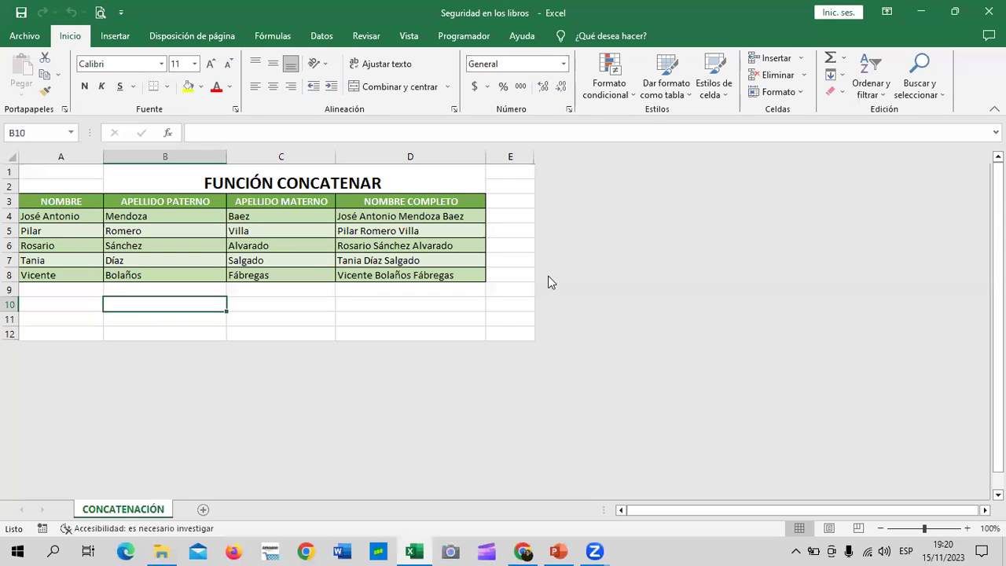
# Step: Close Excel and reopen Seguridad en los libros from the desktop, now with no password prompt
pyautogui.click(979, 12)
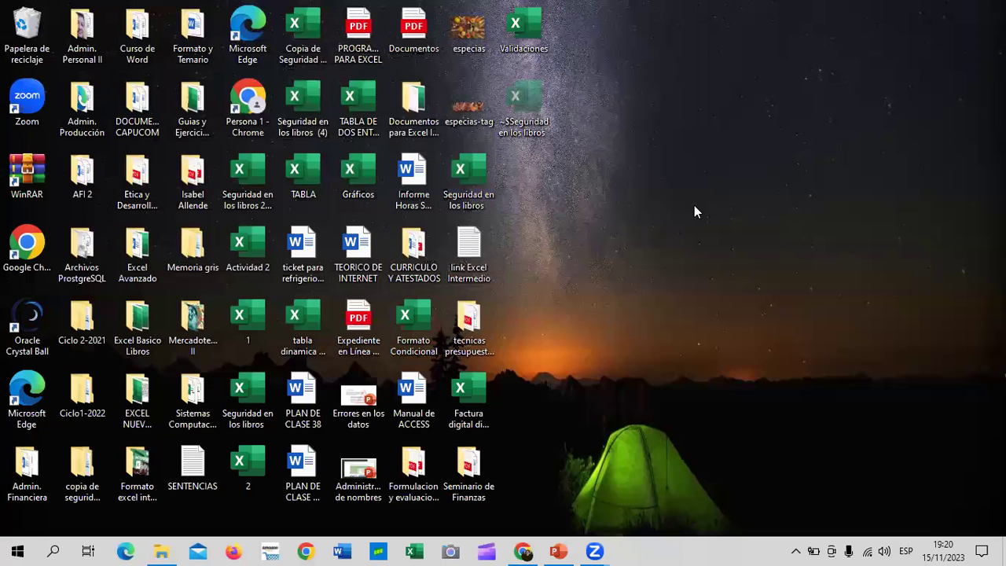
pyautogui.doubleClick(474, 174)
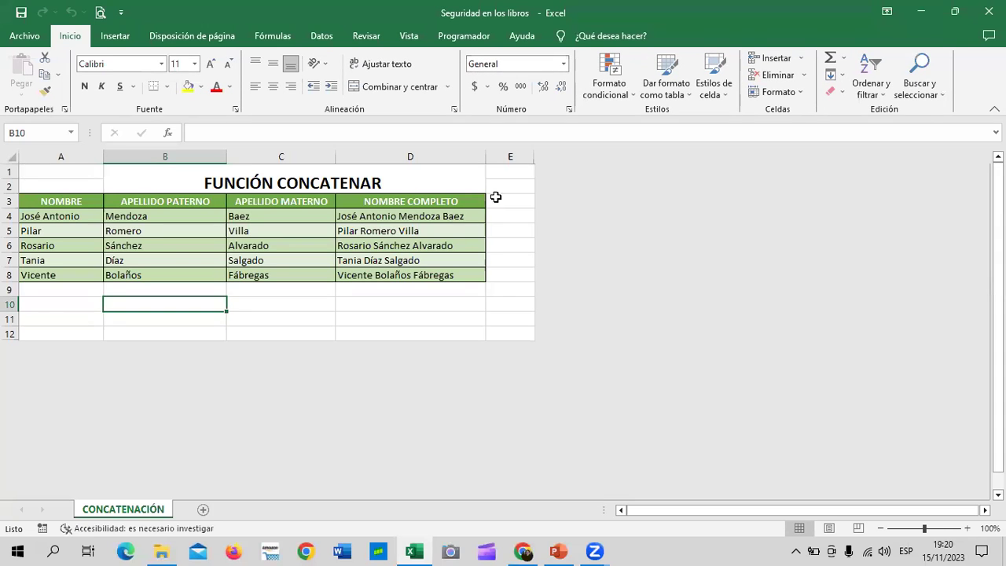
pyautogui.click(509, 187)
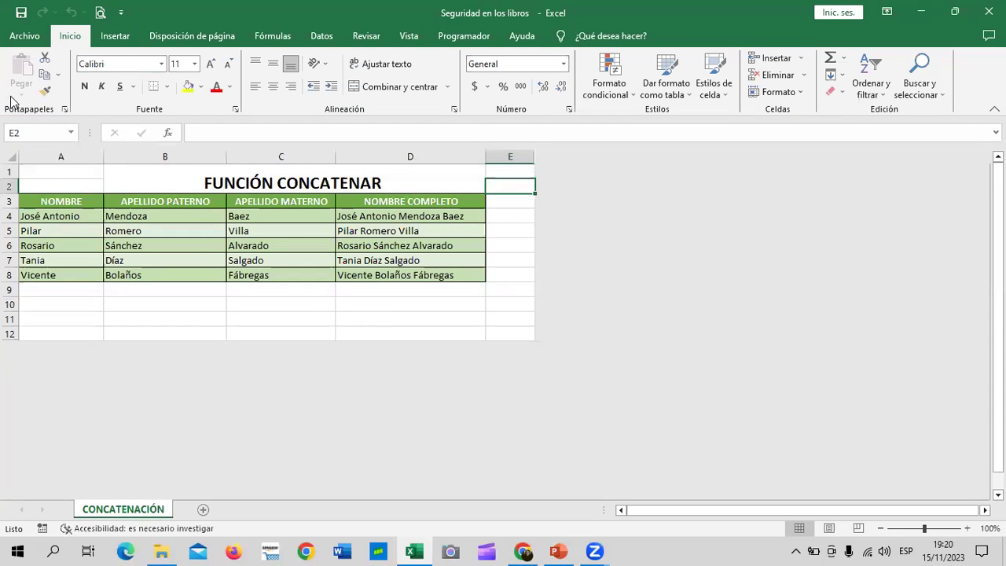
# Step: Use Información > Proteger libro > Marcar como final and accept both confirmation messages
pyautogui.click(18, 36)
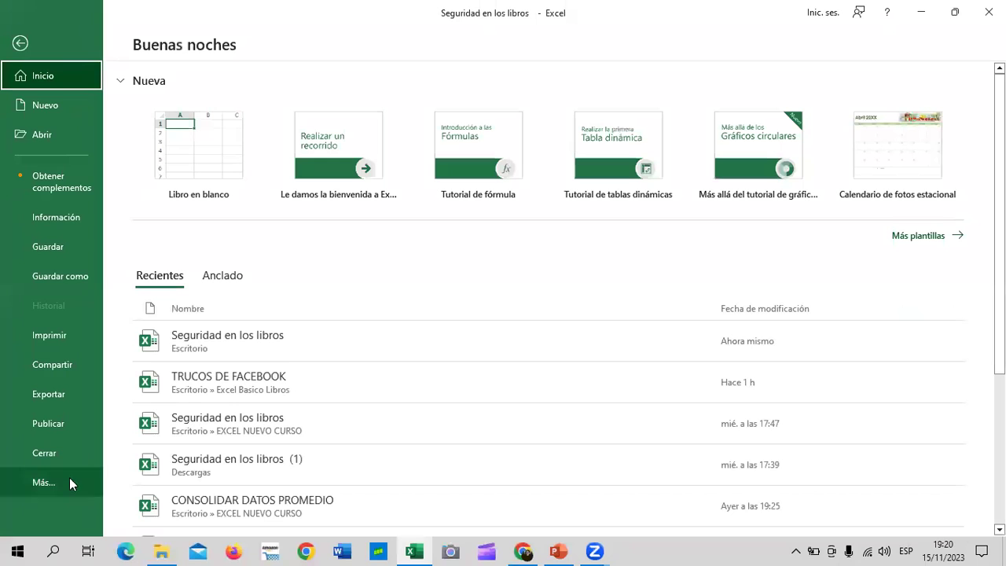
pyautogui.click(69, 217)
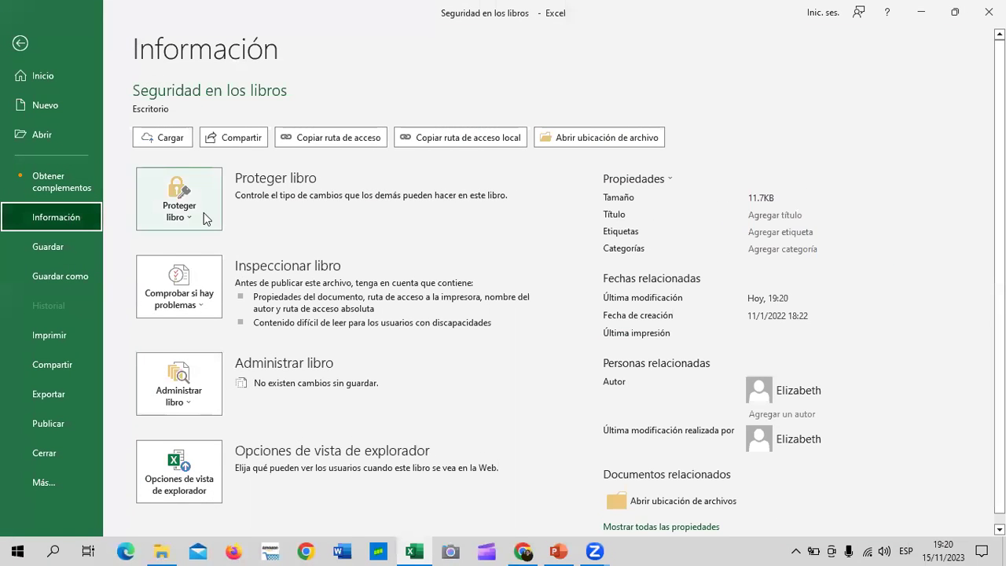
pyautogui.click(204, 227)
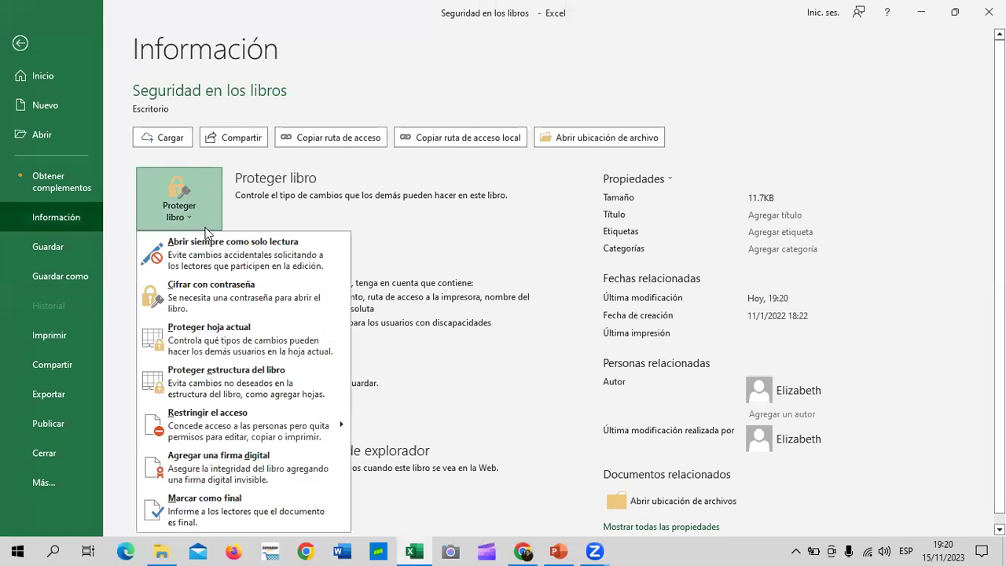
pyautogui.click(219, 507)
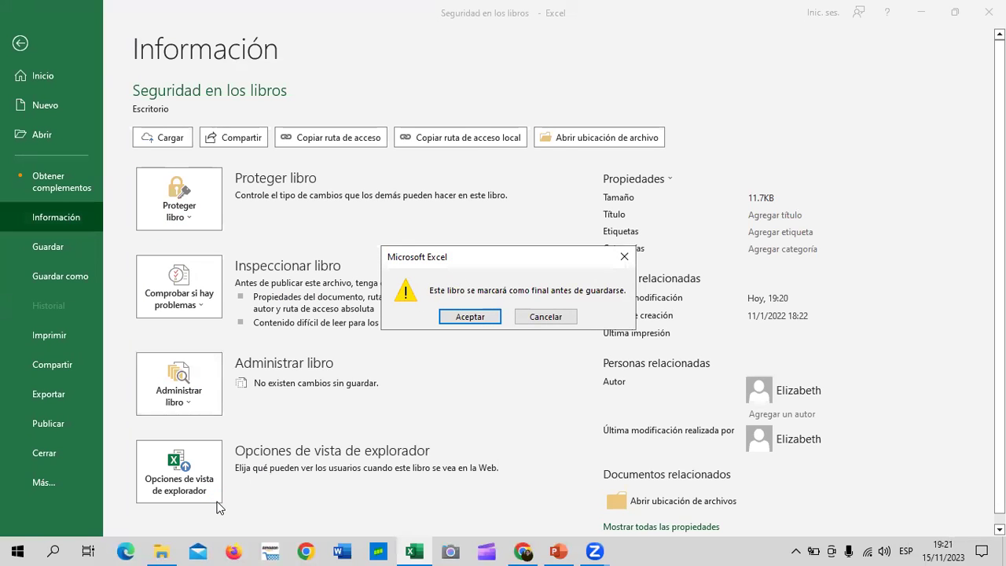
pyautogui.click(480, 317)
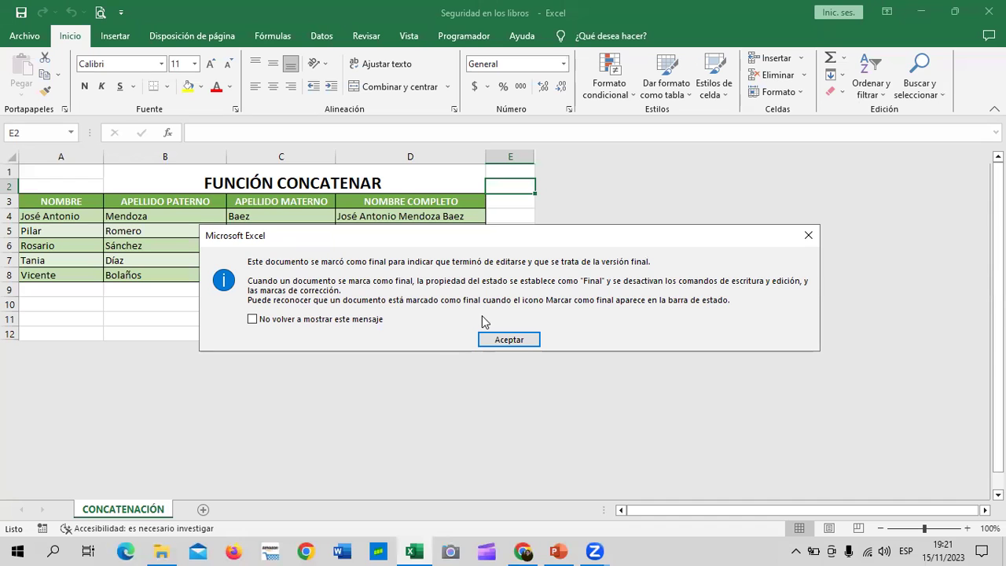
pyautogui.click(519, 338)
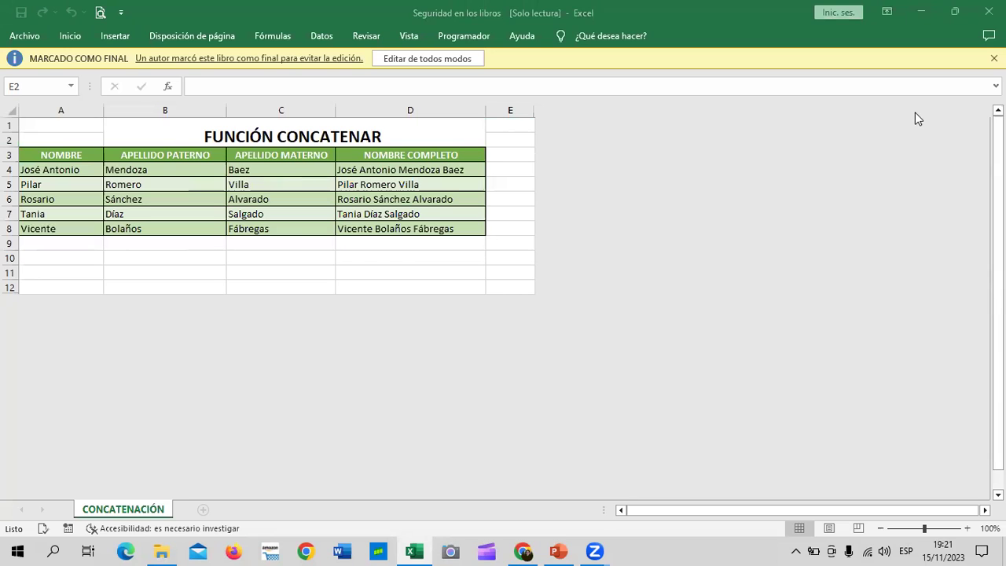
# Step: Dismiss the Office licence warning and choose Editar de todos modos on the final-version bar
pyautogui.click(953, 8)
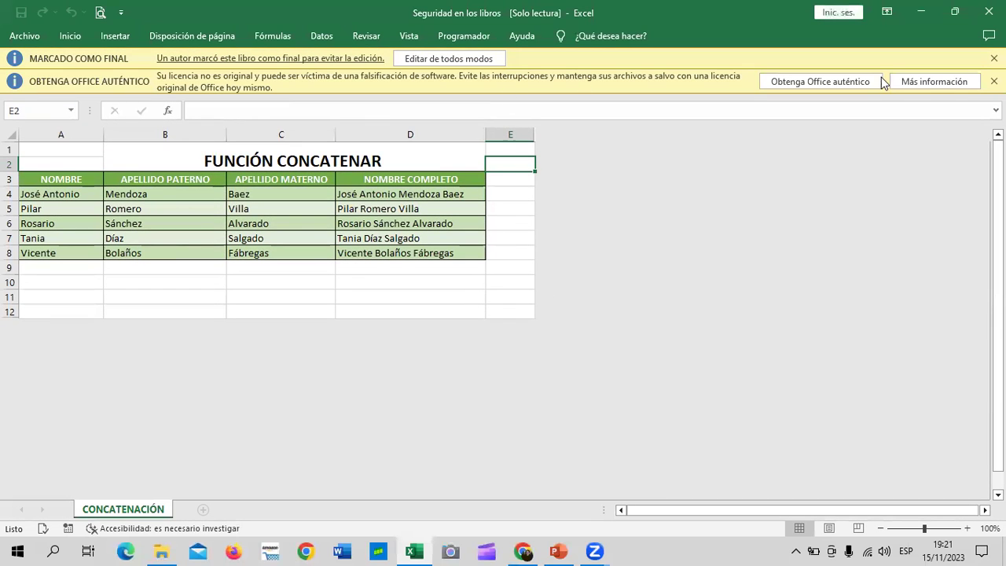
pyautogui.click(993, 81)
pyautogui.click(498, 247)
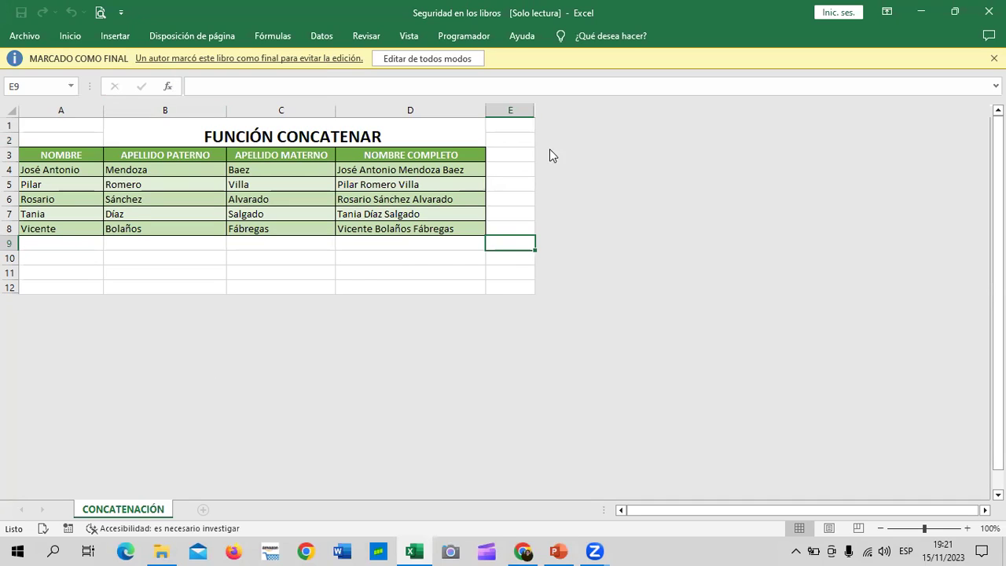
pyautogui.click(453, 63)
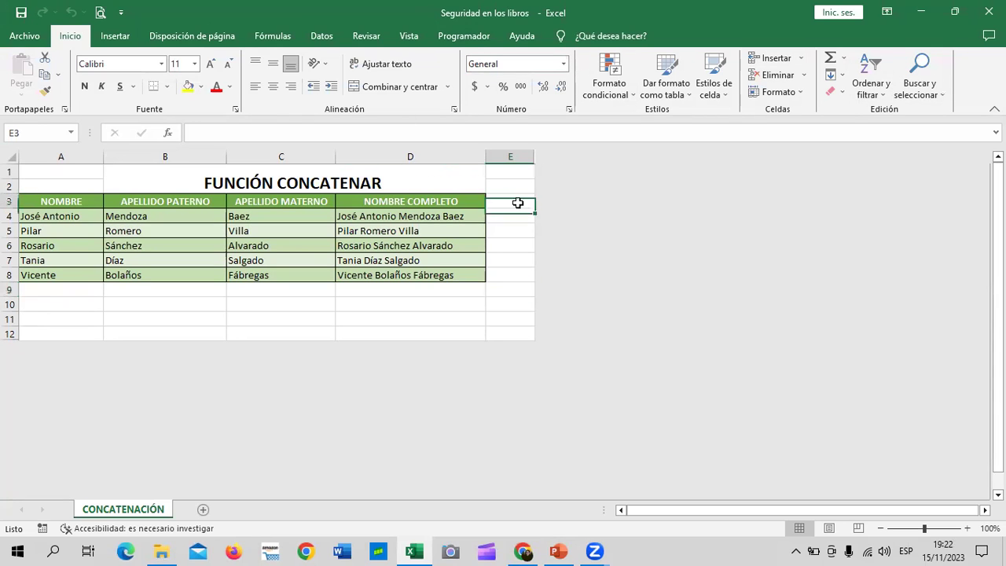
# Step: Insert a blank Hoja1 sheet after CONCATENACIÓN and select cells G7 and K9 in it
pyautogui.click(448, 311)
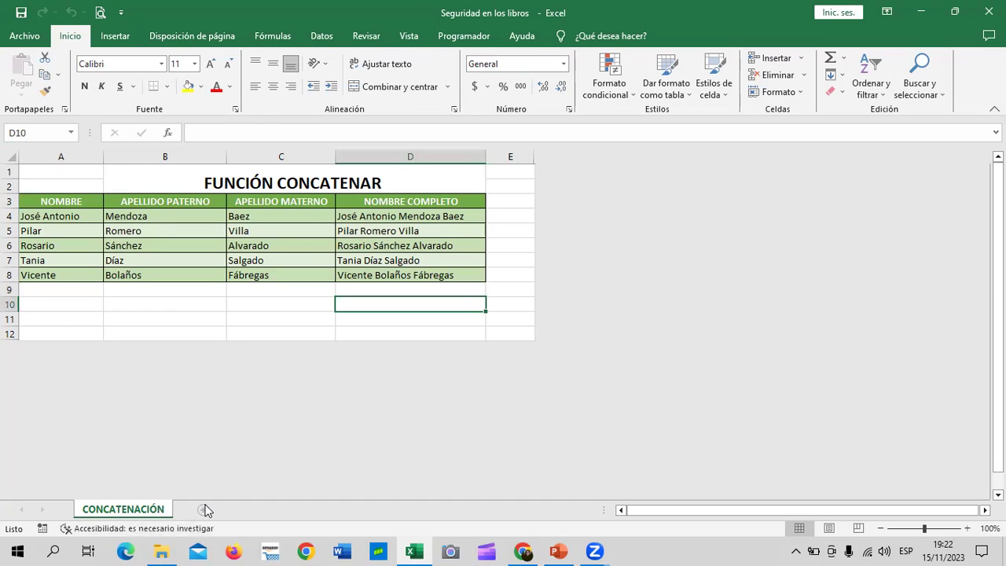
pyautogui.click(204, 509)
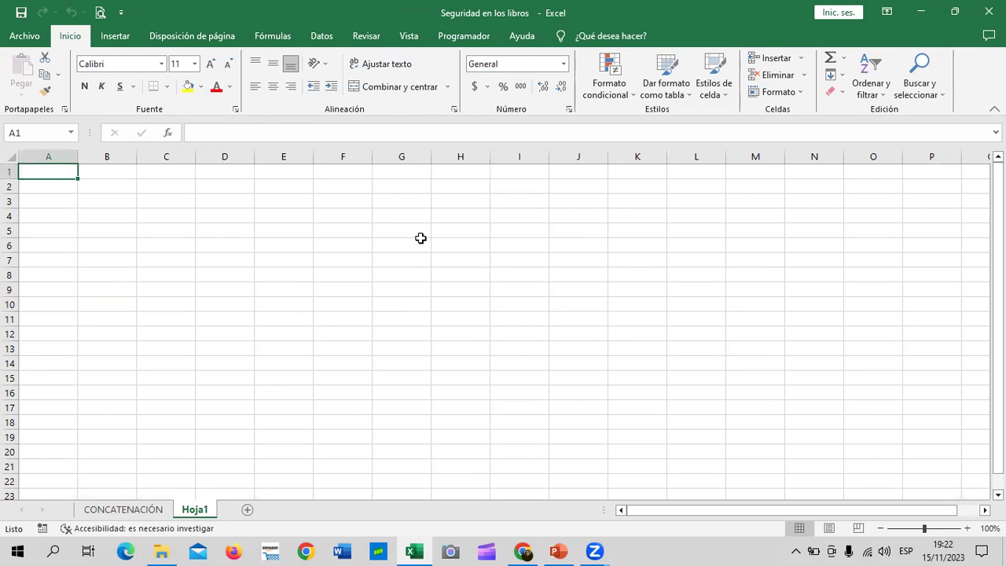
pyautogui.click(415, 266)
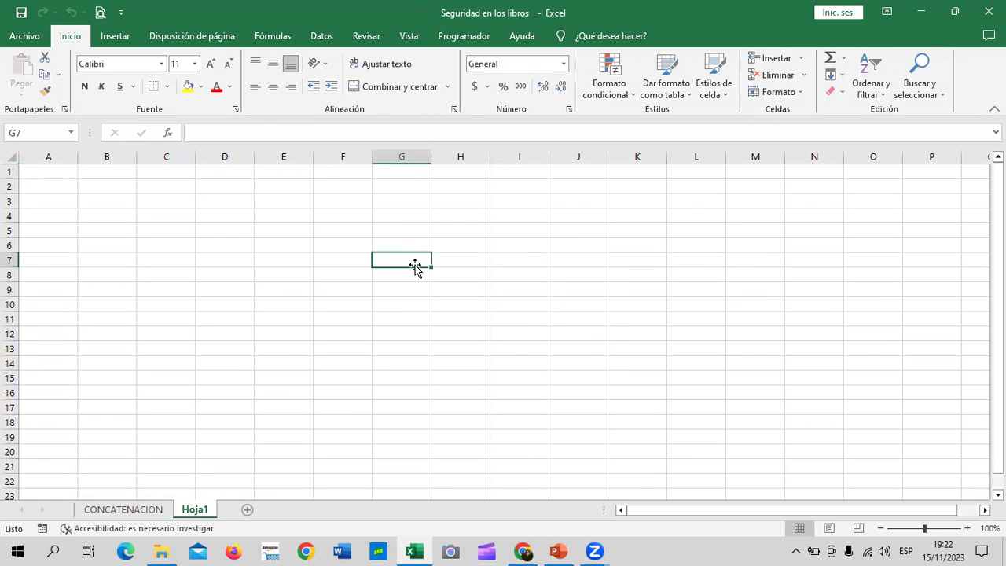
pyautogui.click(619, 290)
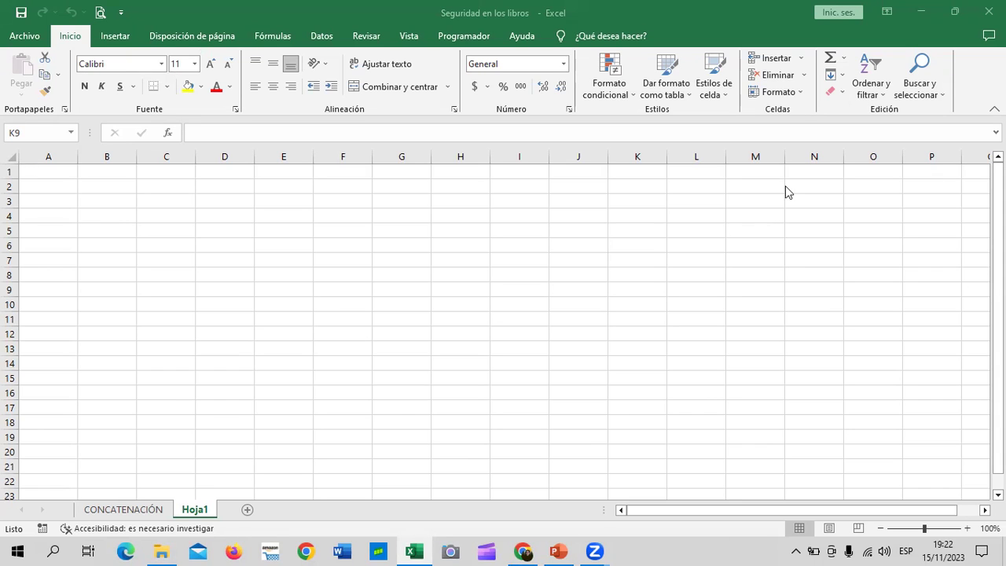
# Step: Open Guardar como's Opciones generales for the Seguridad en los libros workbook
pyautogui.click(414, 550)
pyautogui.click(34, 37)
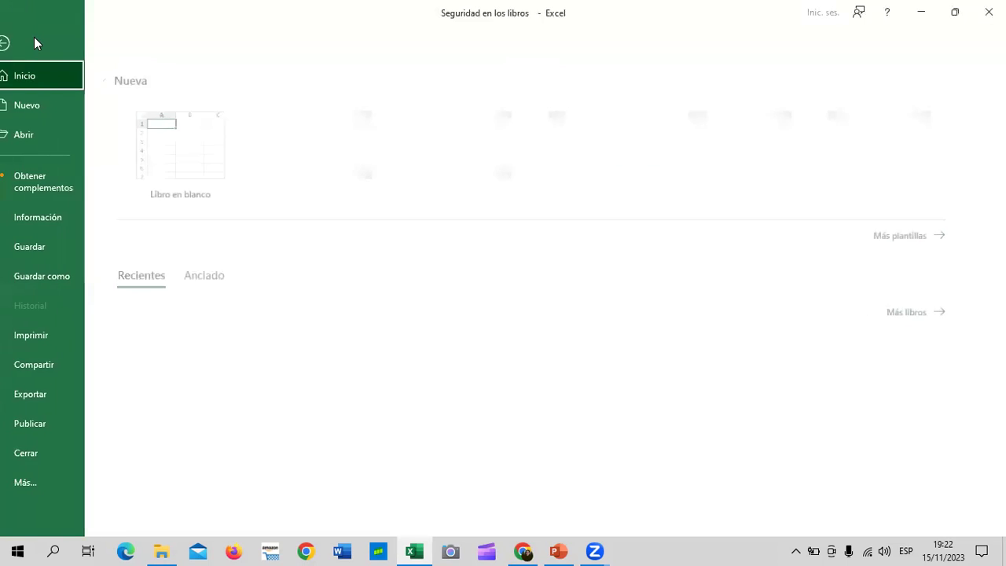
pyautogui.click(52, 273)
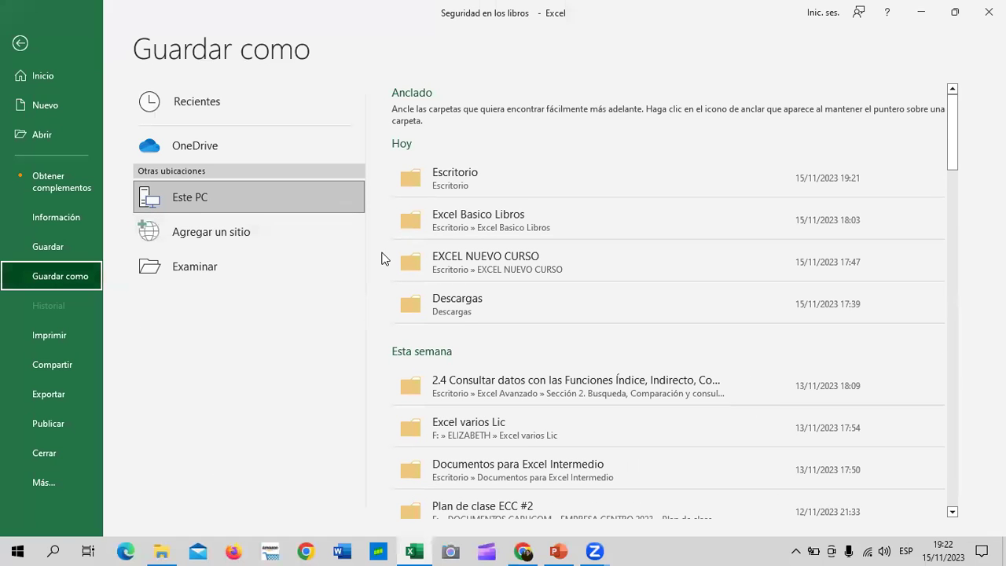
pyautogui.click(277, 267)
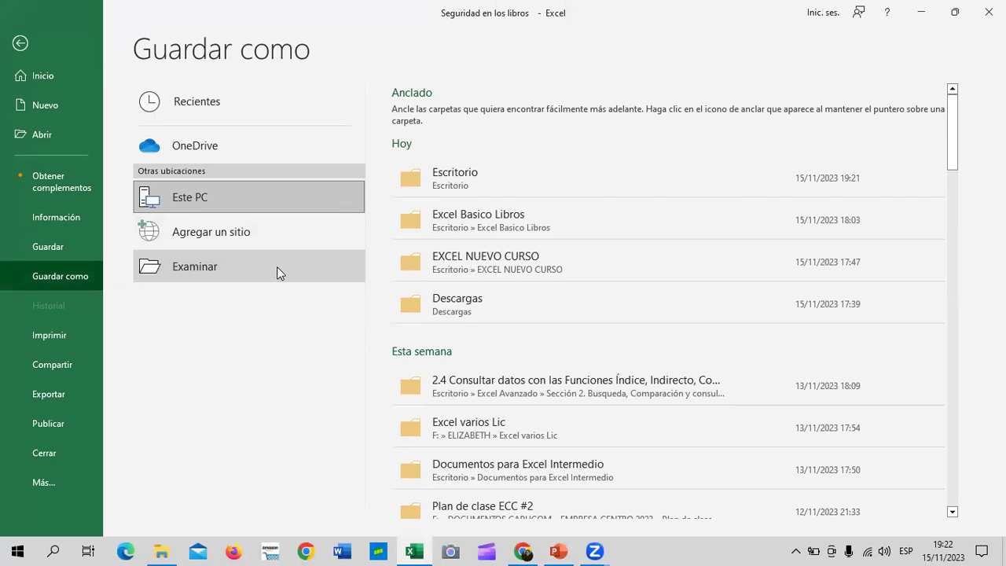
pyautogui.click(571, 397)
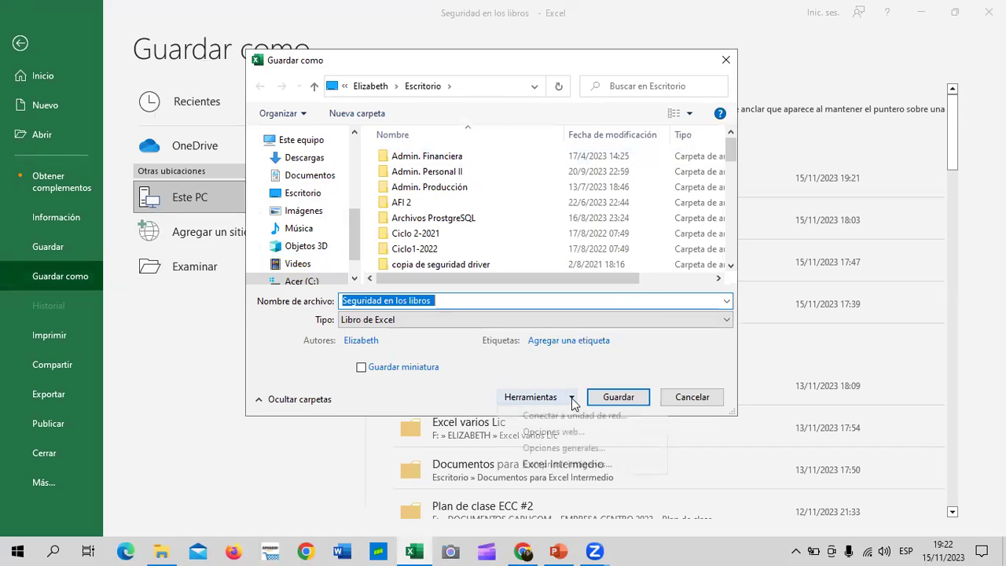
pyautogui.click(566, 448)
# Step: Set and confirm the opening and write passwords, then save over the existing file
pyautogui.moveTo(157, 142); pyautogui.dragTo(463, 149)
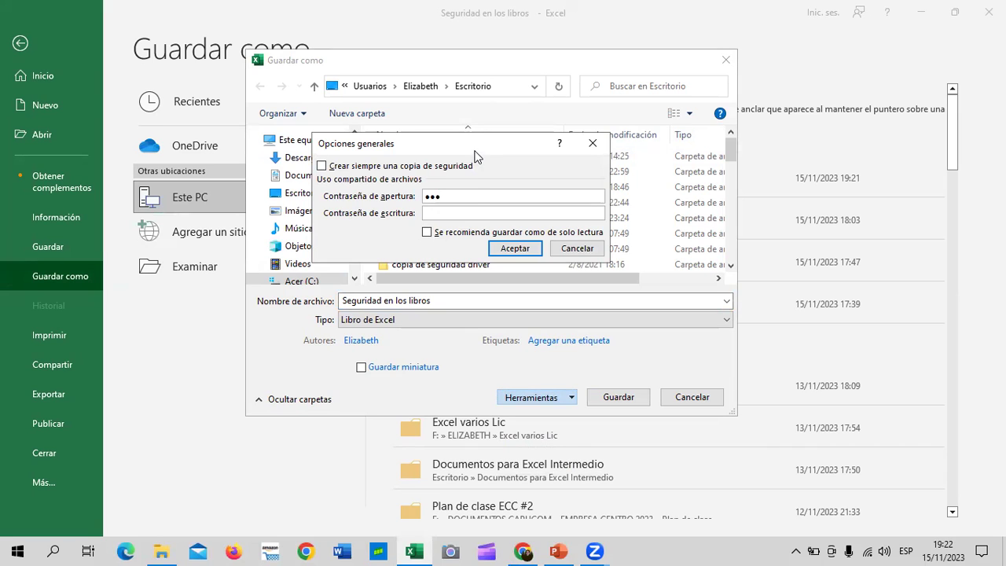
pyautogui.click(463, 212)
pyautogui.click(503, 250)
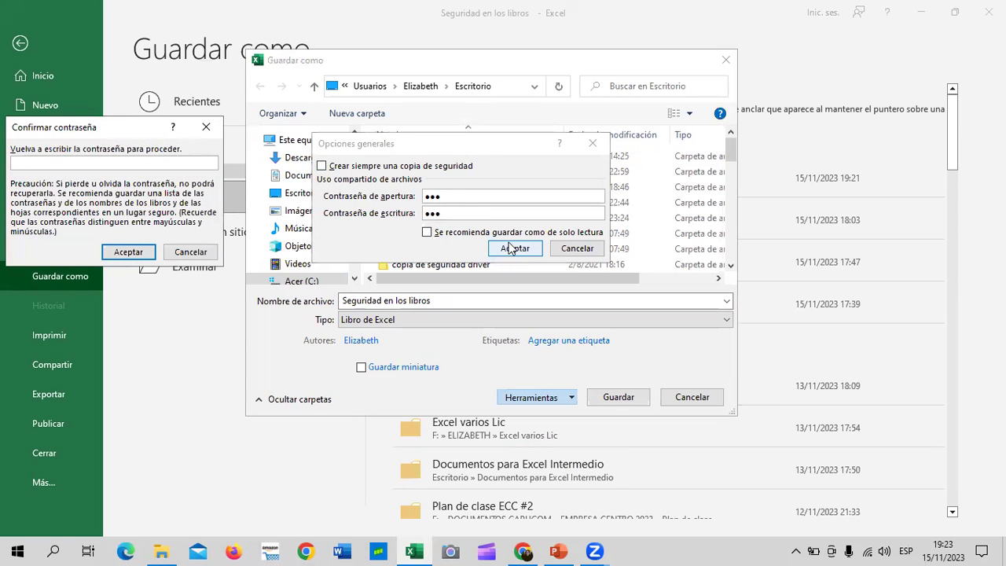
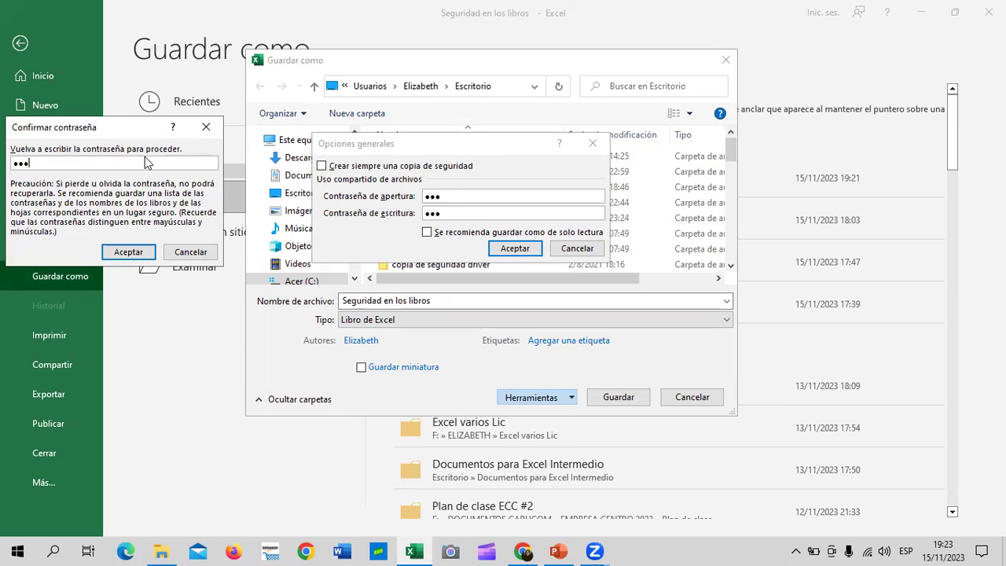
pyautogui.click(147, 254)
pyautogui.click(147, 255)
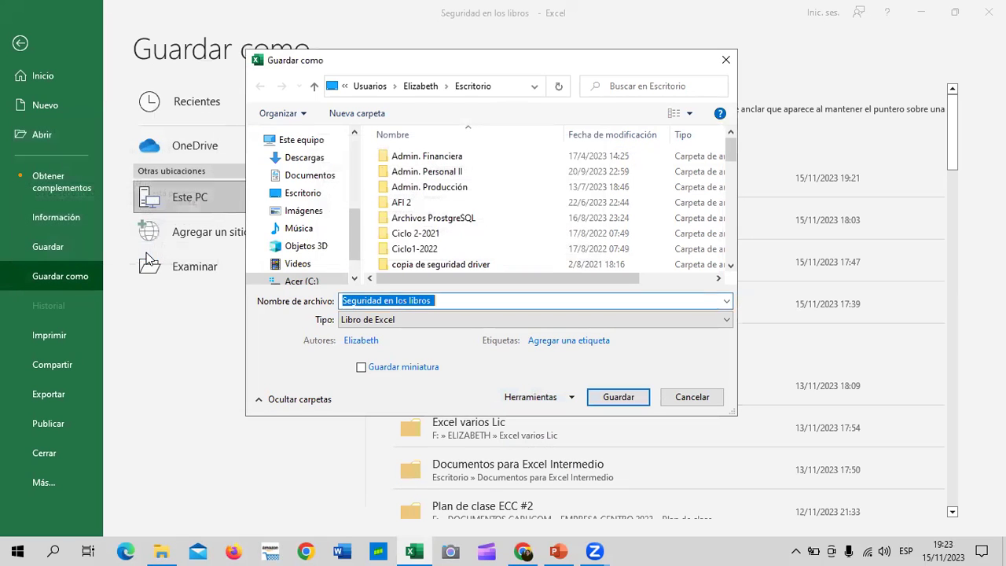
pyautogui.click(629, 407)
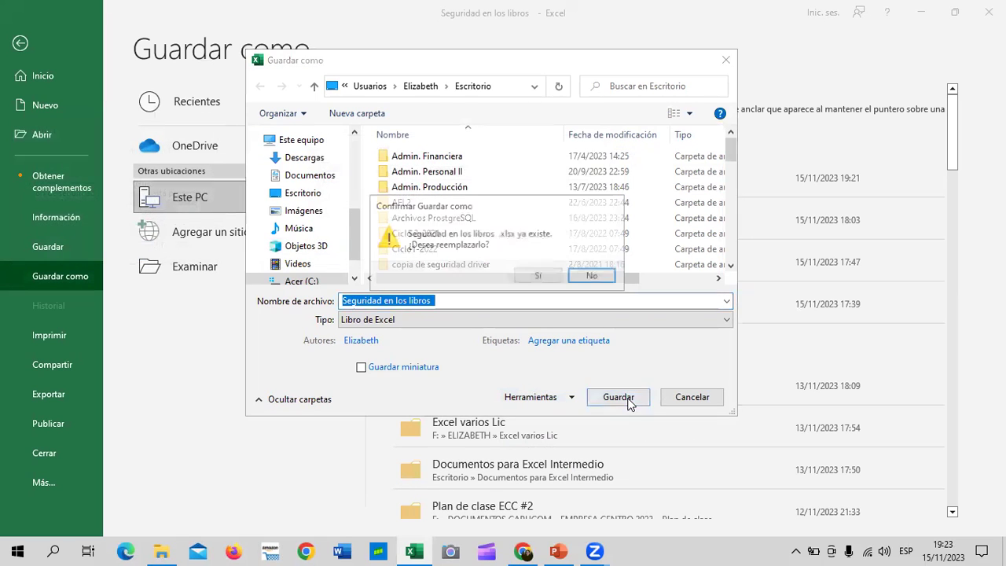
pyautogui.click(536, 275)
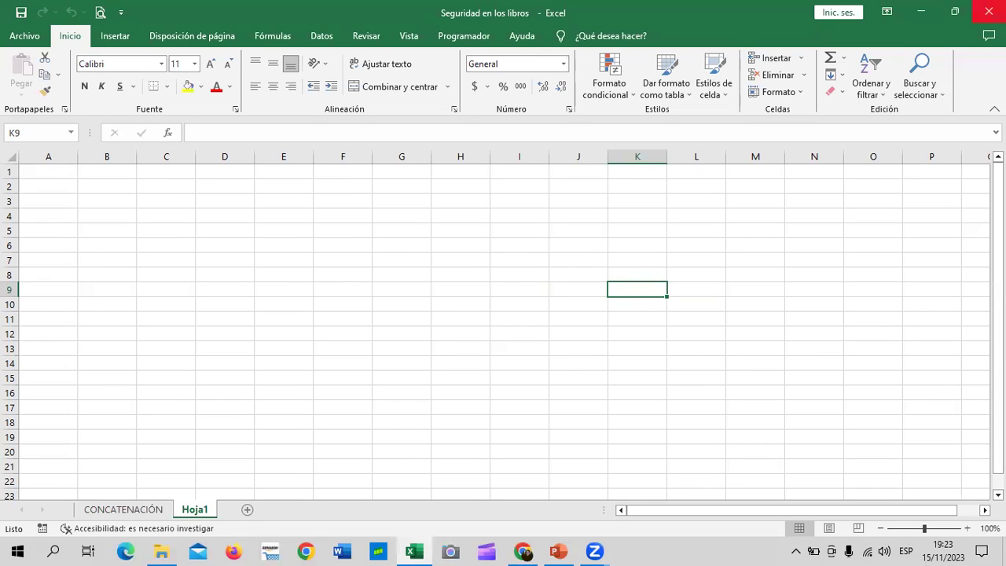
# Step: Open Seguridad en los libros from the desktop with its opening password, choosing Solo lectura
pyautogui.press('super+d')
pyautogui.rightClick(659, 171)
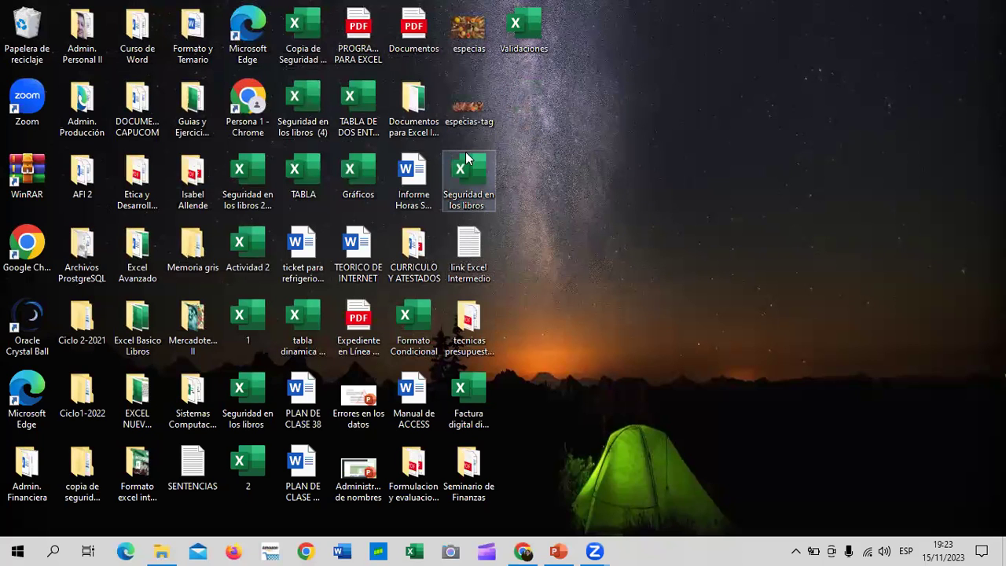
pyautogui.doubleClick(469, 177)
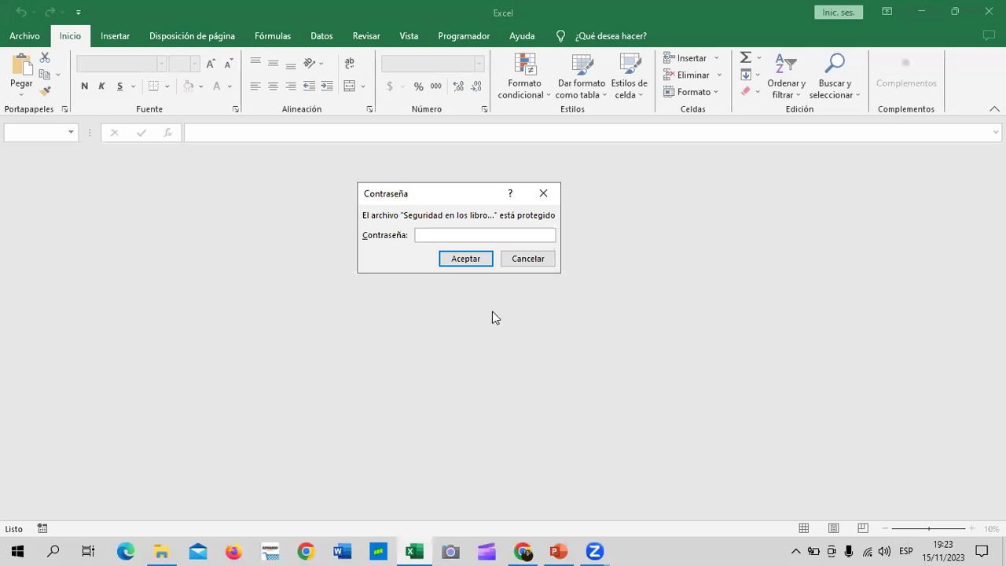
pyautogui.press('Return')
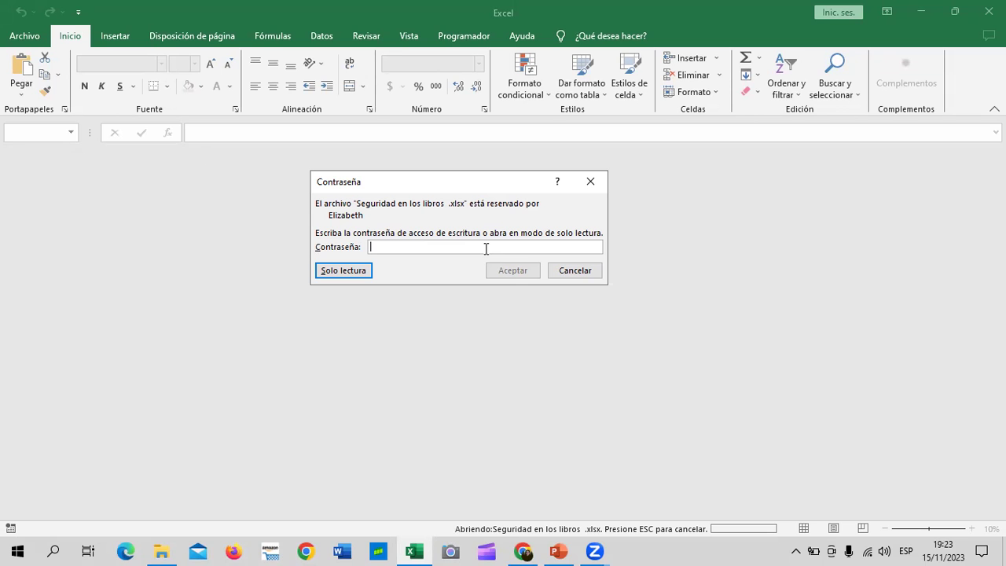
pyautogui.click(335, 272)
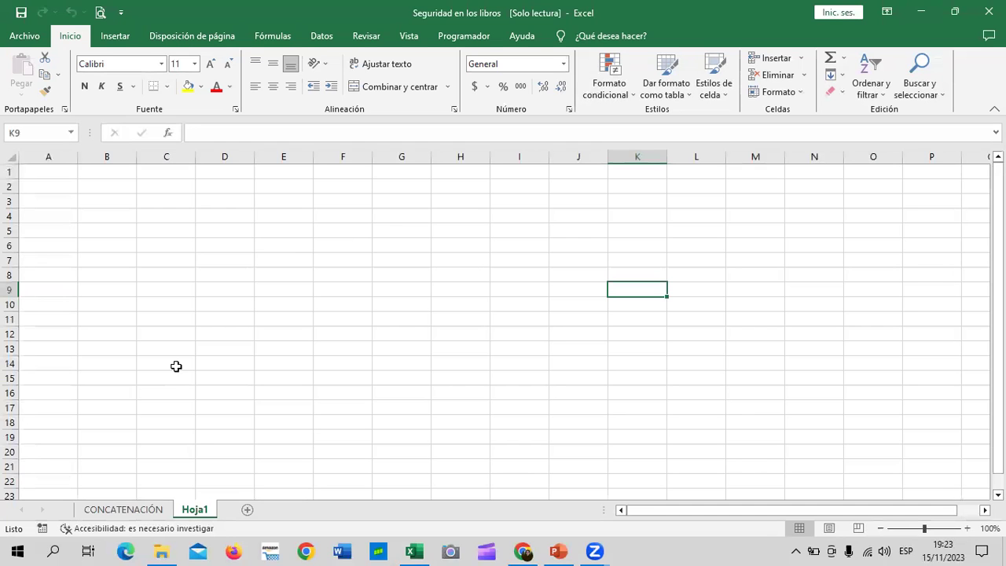
# Step: Add sheet Hoja2 and apply Todos los bordes to range D3:I14
pyautogui.hotkey('ctrl', 'pageup')
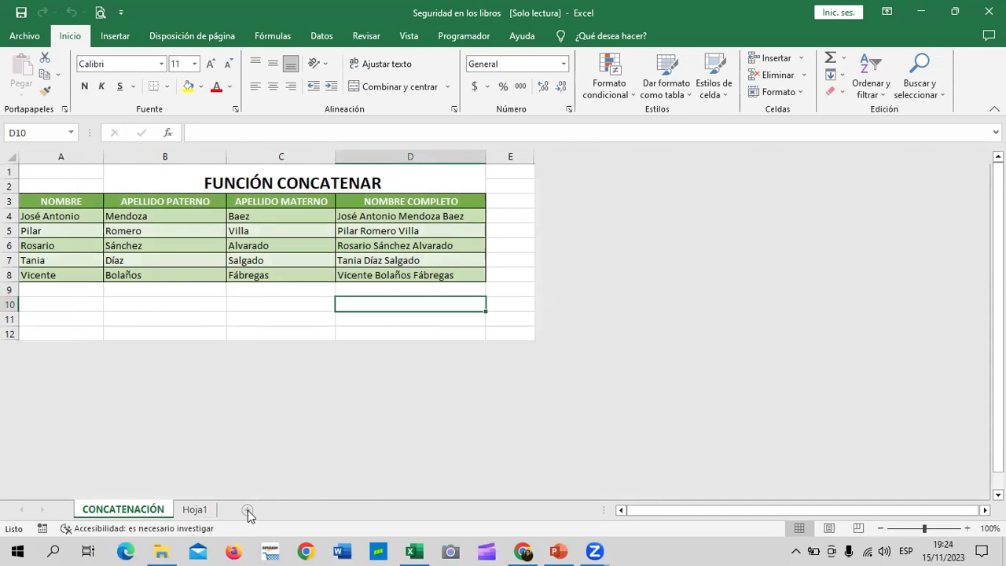
pyautogui.click(248, 510)
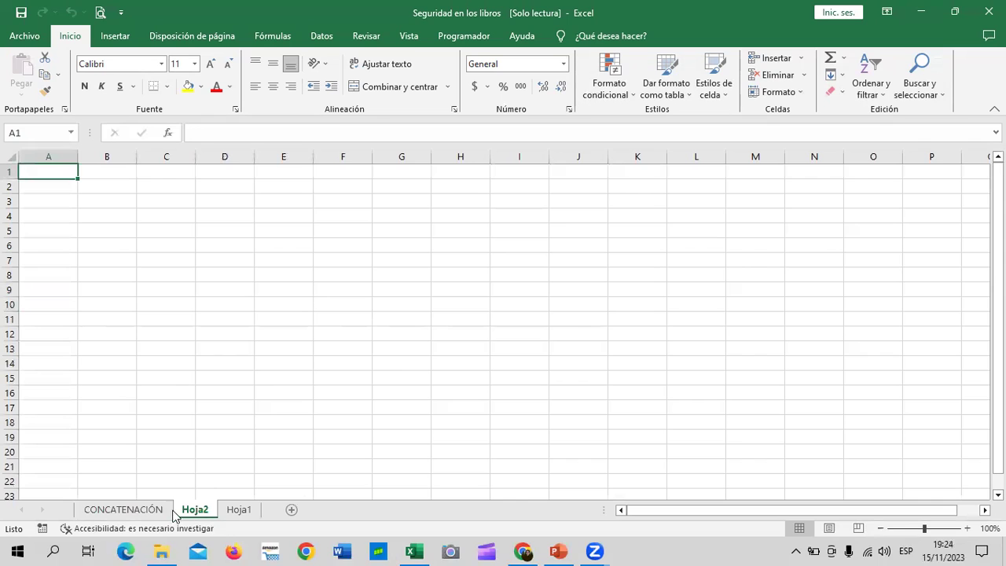
pyautogui.moveTo(235, 203); pyautogui.dragTo(528, 366)
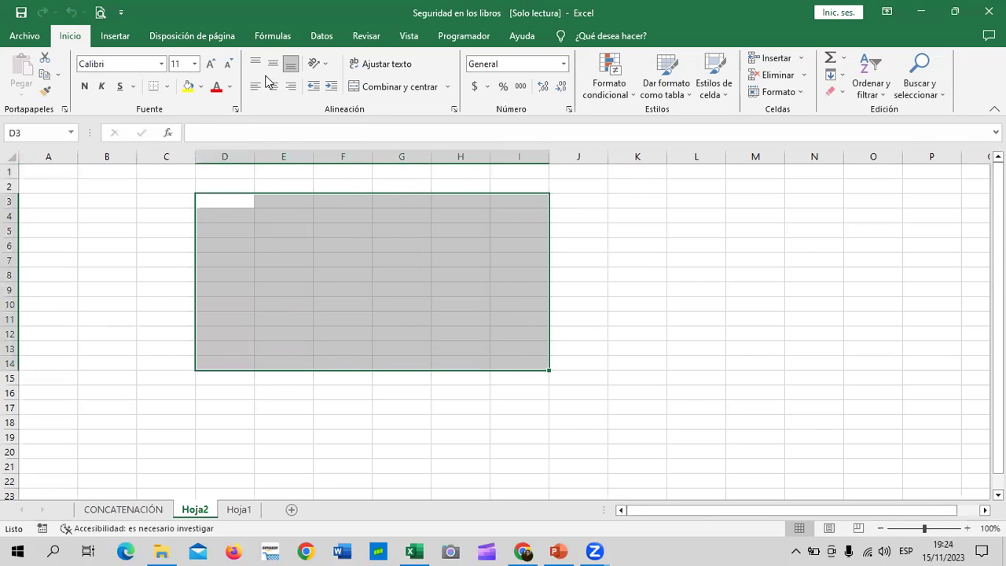
pyautogui.click(166, 86)
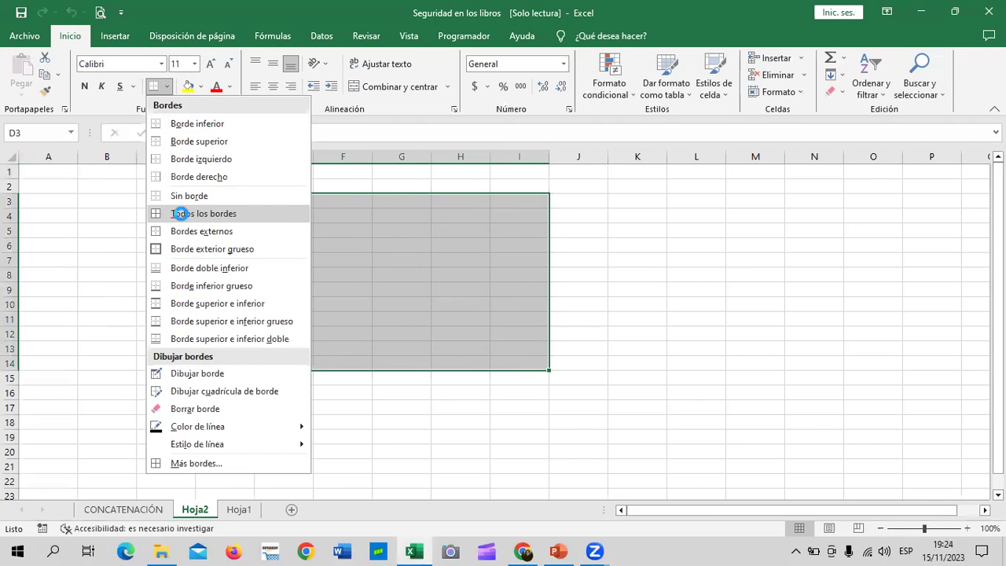
pyautogui.click(180, 214)
pyautogui.click(635, 259)
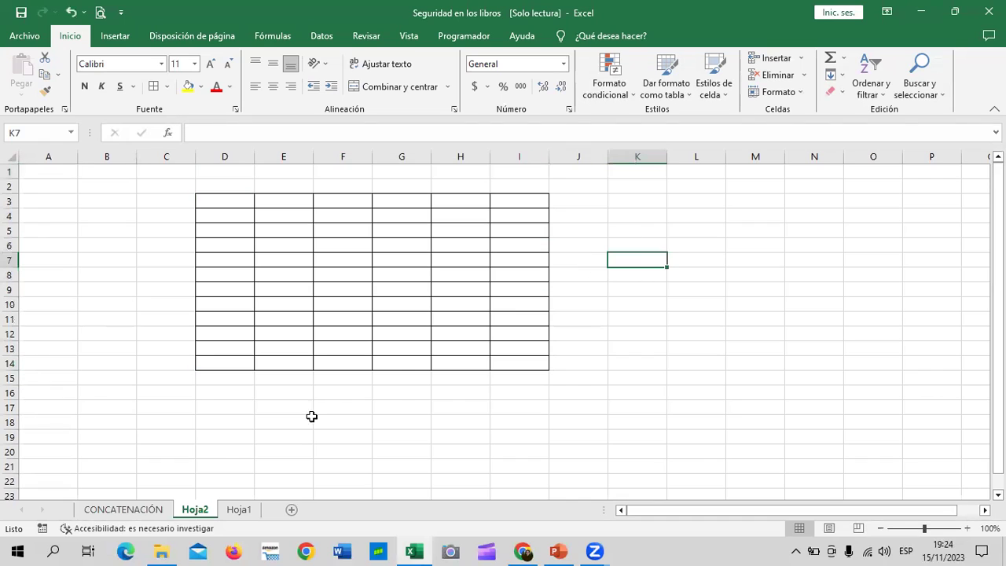
pyautogui.click(236, 510)
# Step: On CONCATENACIÓN, unhide all columns from E onward with Mostrar
pyautogui.click(124, 510)
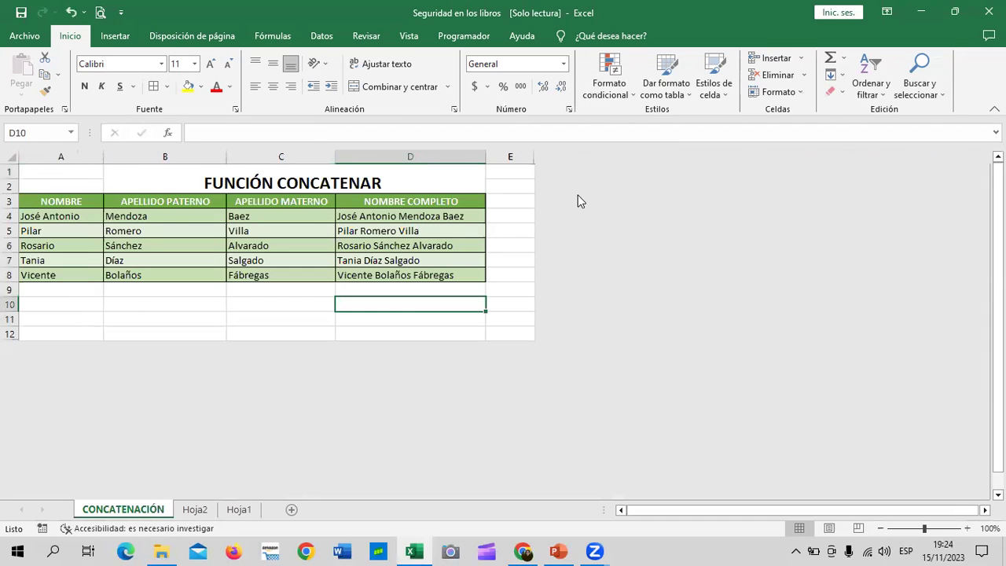
pyautogui.click(531, 157)
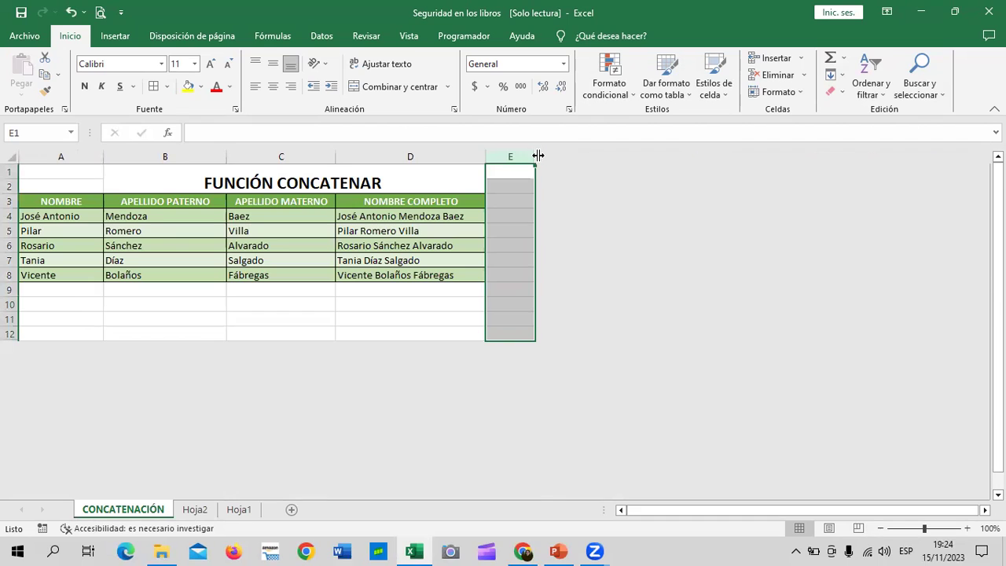
pyautogui.moveTo(538, 156)
pyautogui.mouseDown()
pyautogui.moveTo(558, 157)
pyautogui.moveTo(538, 156)
pyautogui.mouseUp()
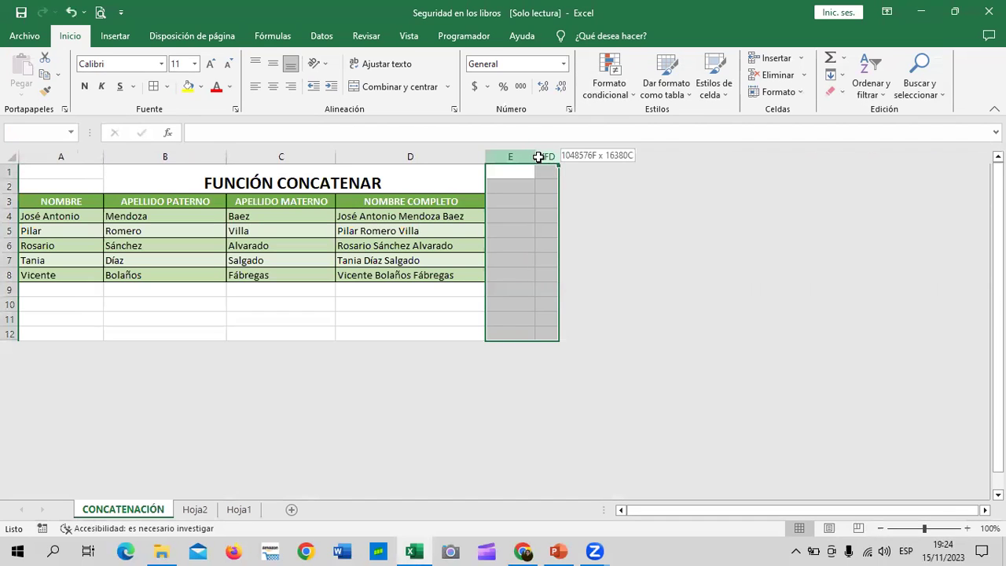
pyautogui.rightClick(549, 200)
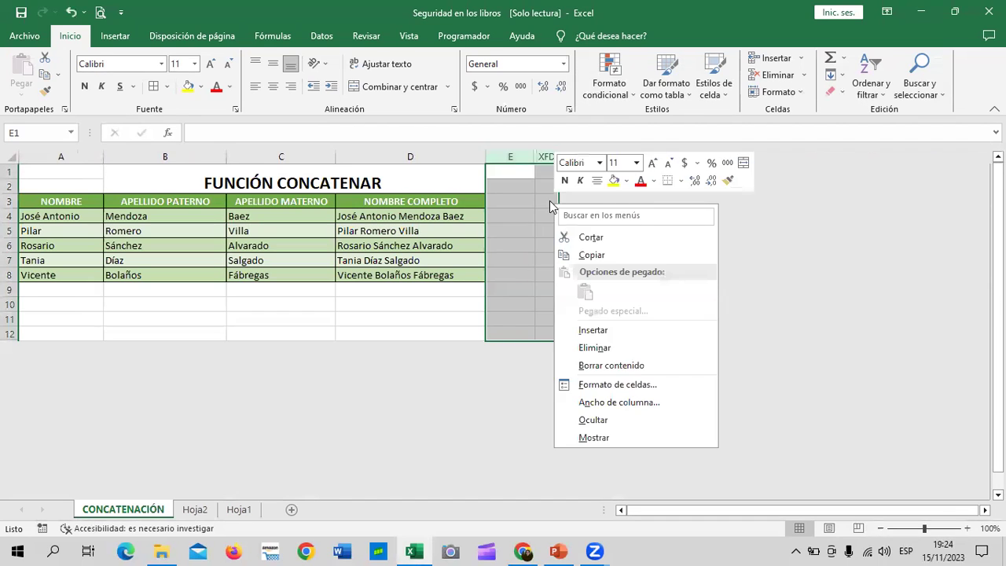
pyautogui.click(635, 437)
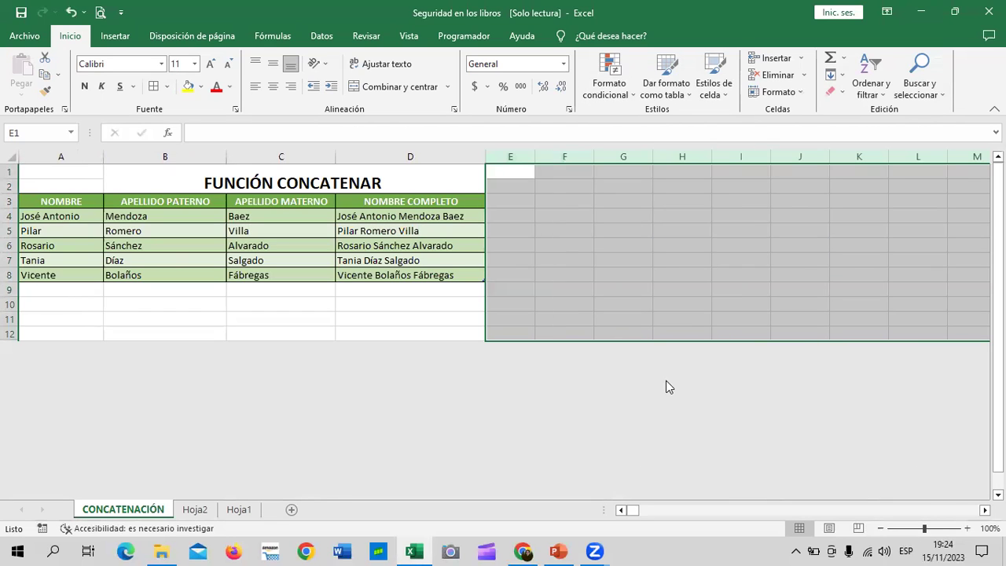
# Step: Unhide the rows from 12 to the sheet's end and readjust row 12's height
pyautogui.moveTo(8, 340); pyautogui.dragTo(10, 346)
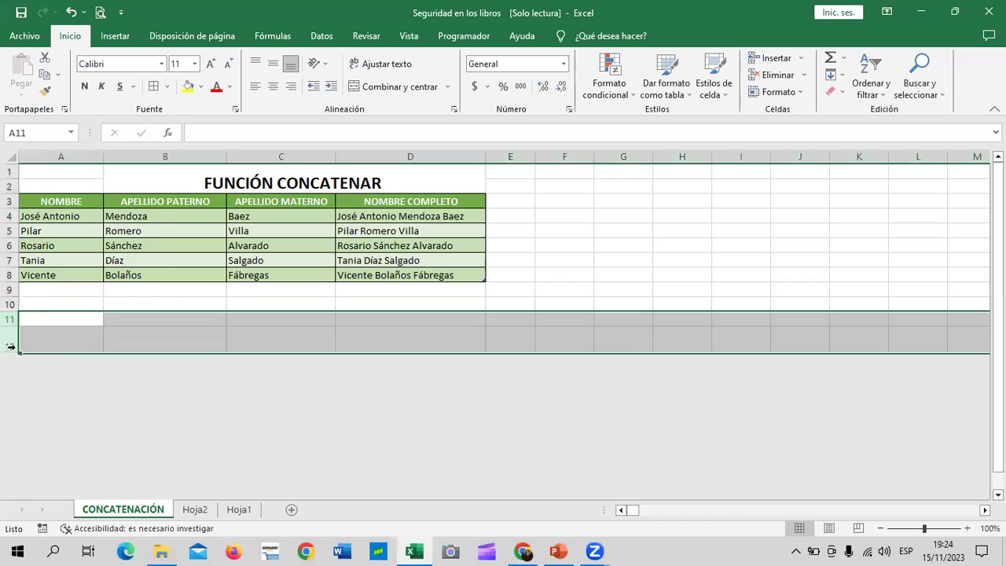
pyautogui.rightClick(10, 346)
pyautogui.click(47, 432)
pyautogui.doubleClick(10, 353)
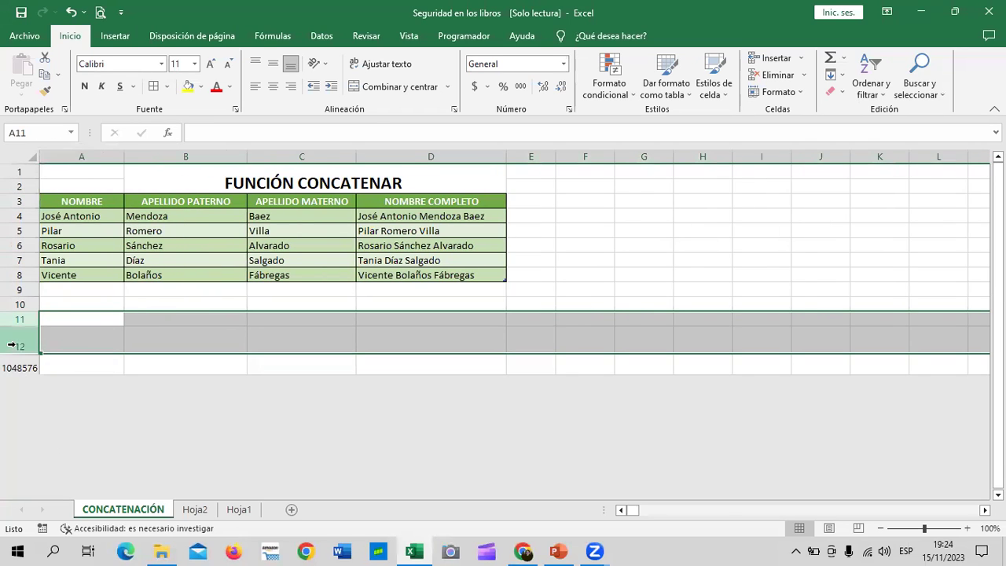
pyautogui.moveTo(11, 344); pyautogui.dragTo(13, 366)
pyautogui.rightClick(13, 366)
pyautogui.click(39, 351)
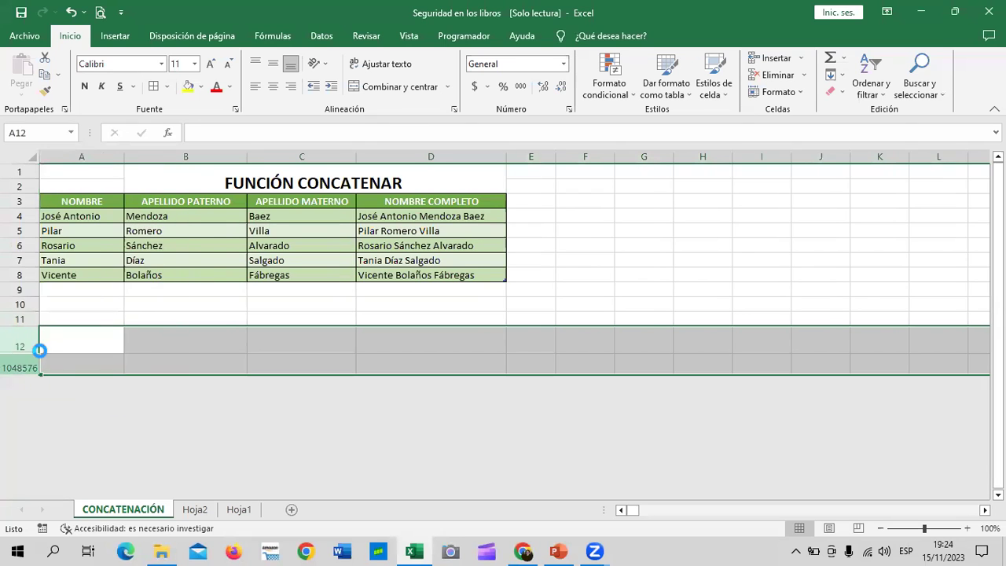
pyautogui.click(240, 377)
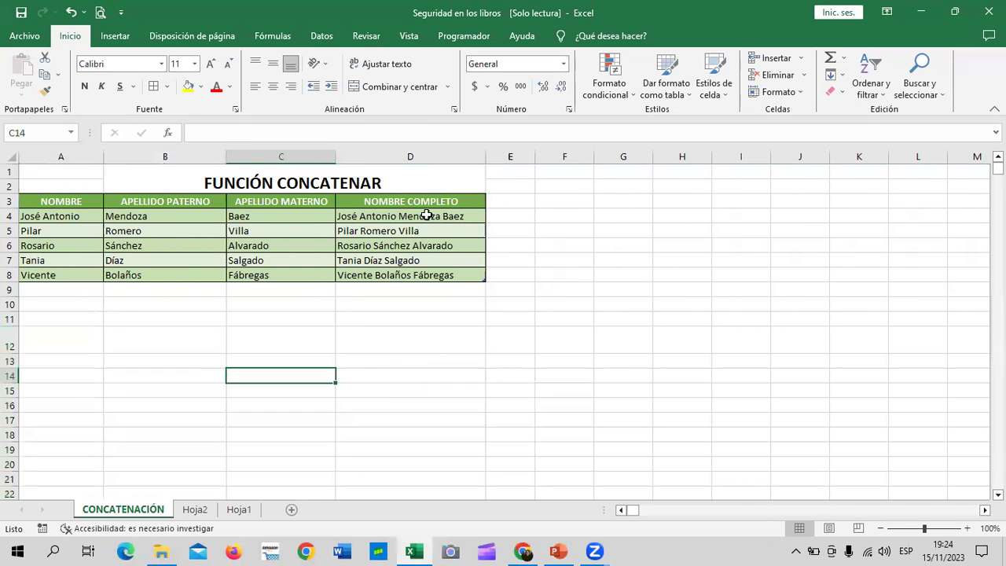
pyautogui.click(102, 343)
pyautogui.click(442, 393)
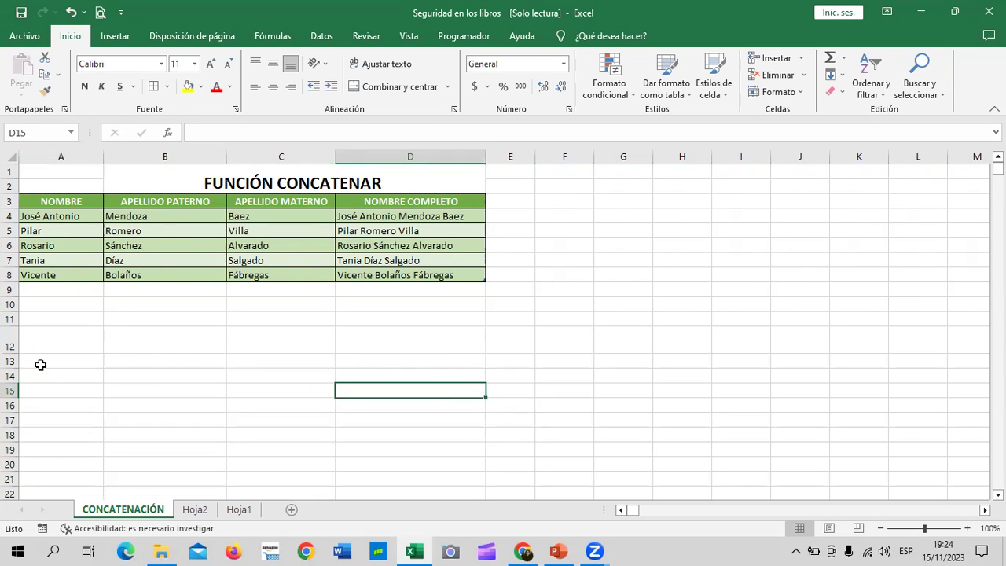
pyautogui.moveTo(11, 353); pyautogui.dragTo(11, 347)
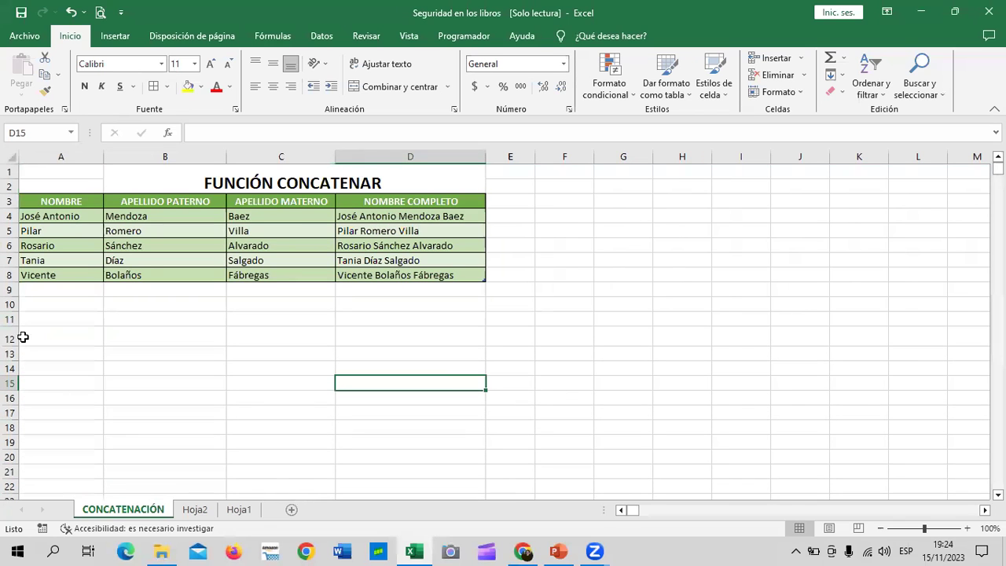
# Step: Close the workbook, saving the changes as 'Copia de Seguridad en los libros'
pyautogui.click(988, 11)
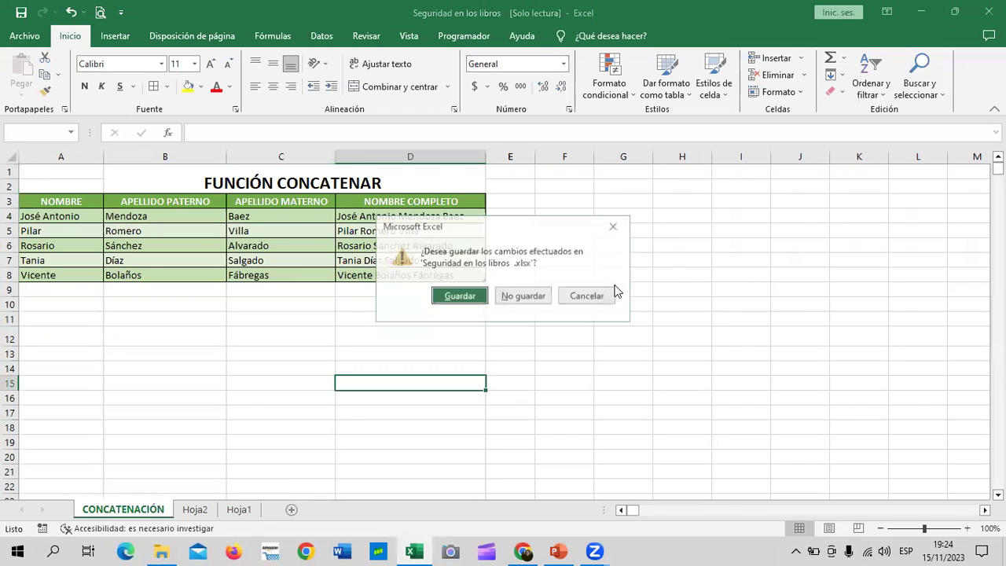
pyautogui.click(463, 296)
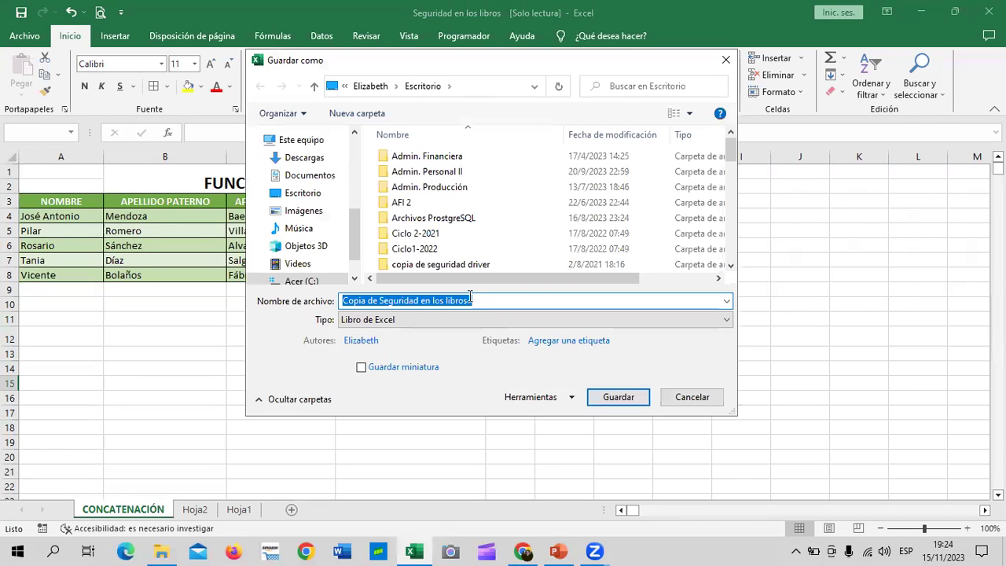
pyautogui.click(625, 399)
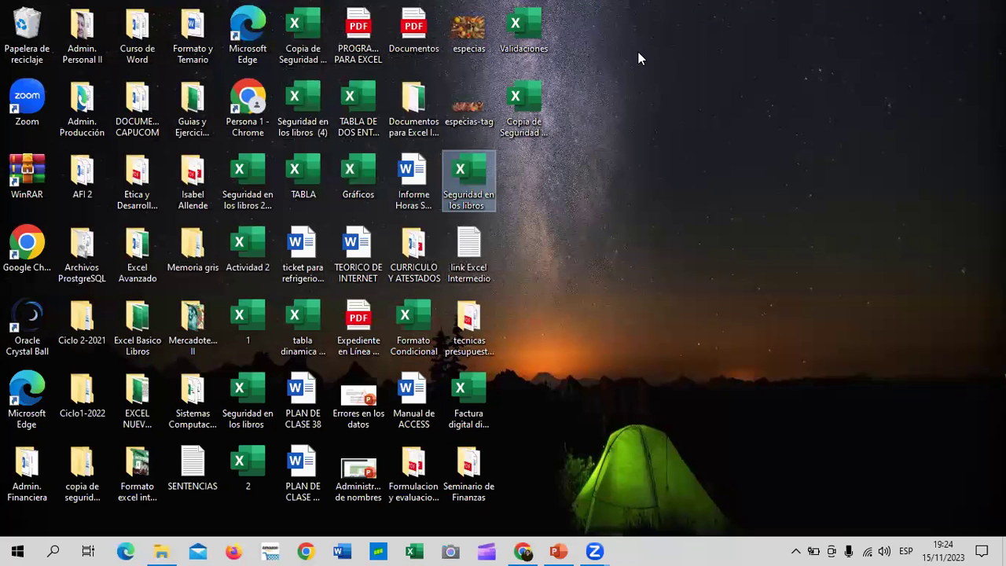
# Step: Refresh the desktop twice with Actualizar
pyautogui.rightClick(645, 174)
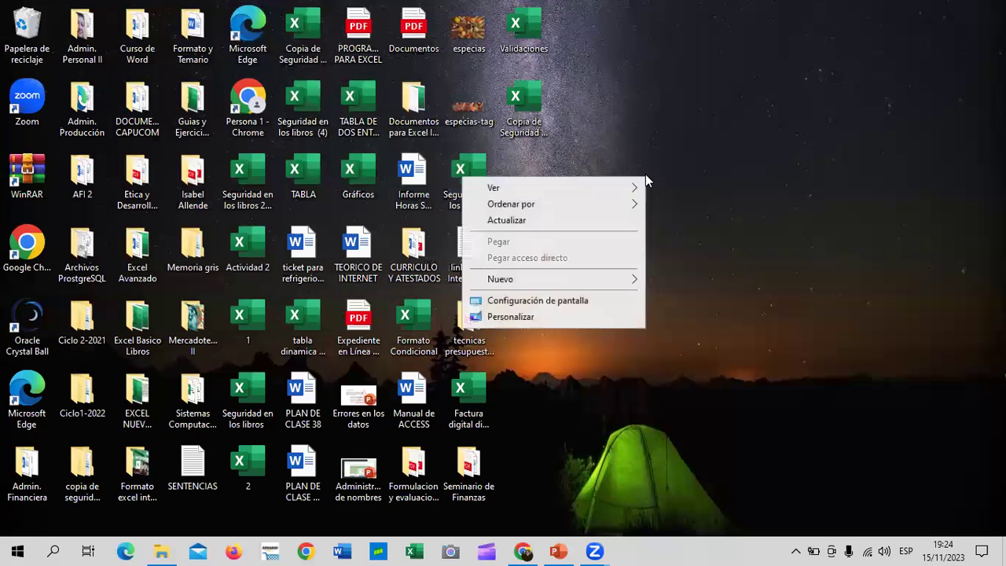
pyautogui.click(618, 221)
pyautogui.rightClick(709, 191)
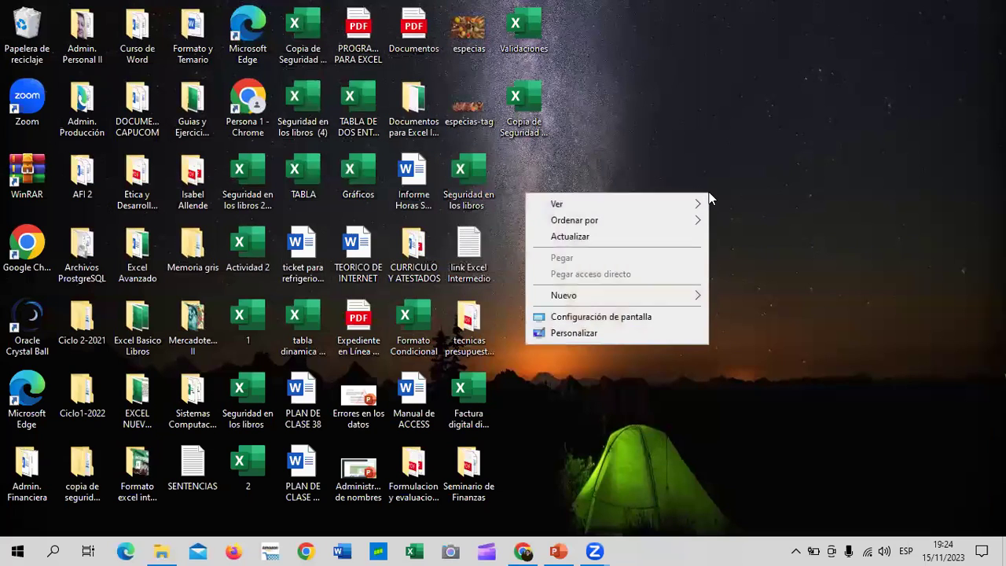
pyautogui.click(682, 238)
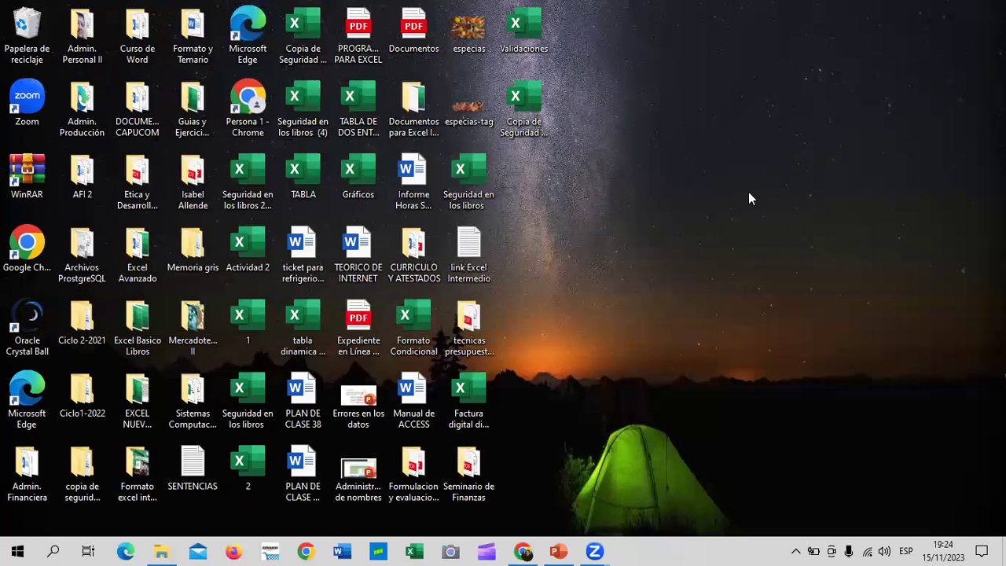
# Step: Open Seguridad en los libros, entering the opening and write-access passwords
pyautogui.doubleClick(480, 175)
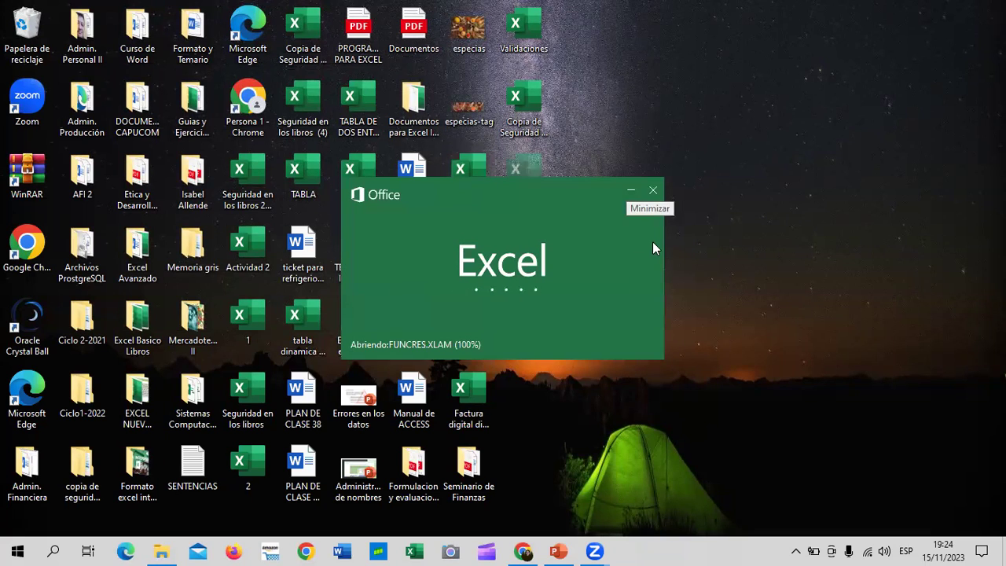
pyautogui.press('Return')
pyautogui.press('Return')
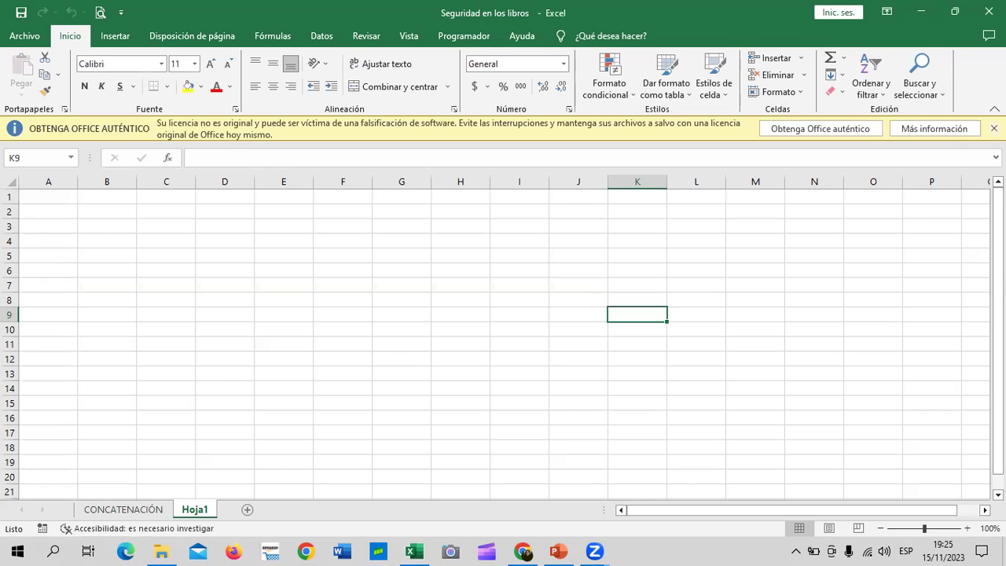
# Step: Dismiss the licence warning, go to CONCATENACIÓN and select cells E1, E12 and D12
pyautogui.click(993, 128)
pyautogui.click(159, 510)
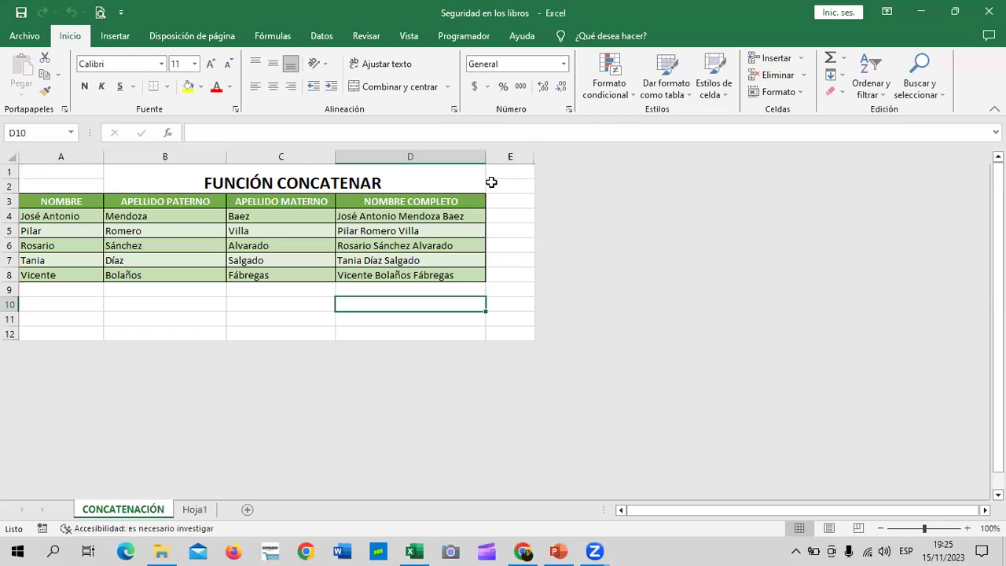
pyautogui.click(509, 174)
pyautogui.click(504, 333)
pyautogui.click(392, 335)
# Step: Check the table's edge by selecting cells along row 12 and E1
pyautogui.click(305, 336)
pyautogui.click(169, 336)
pyautogui.click(271, 336)
pyautogui.click(377, 338)
pyautogui.click(514, 332)
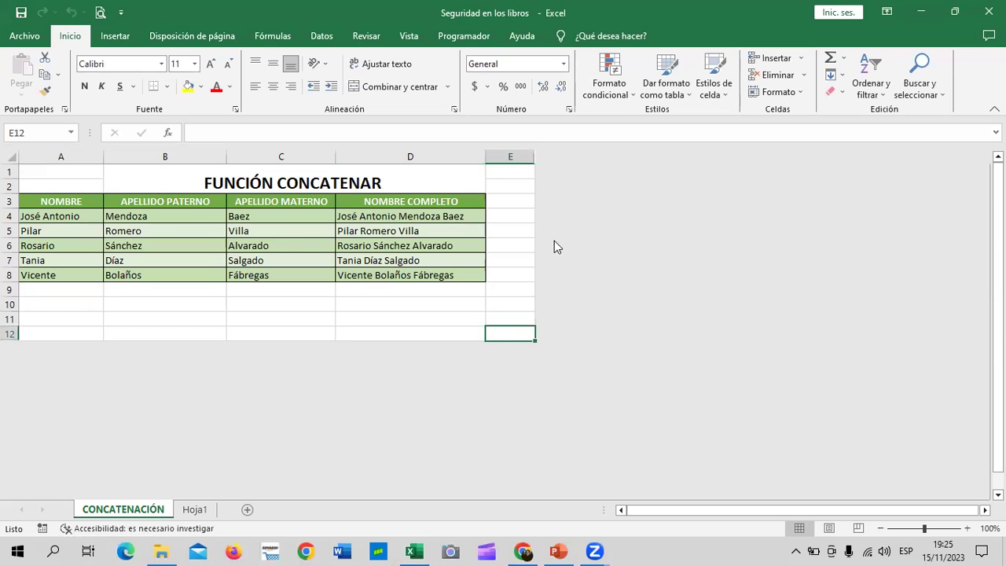
pyautogui.click(524, 174)
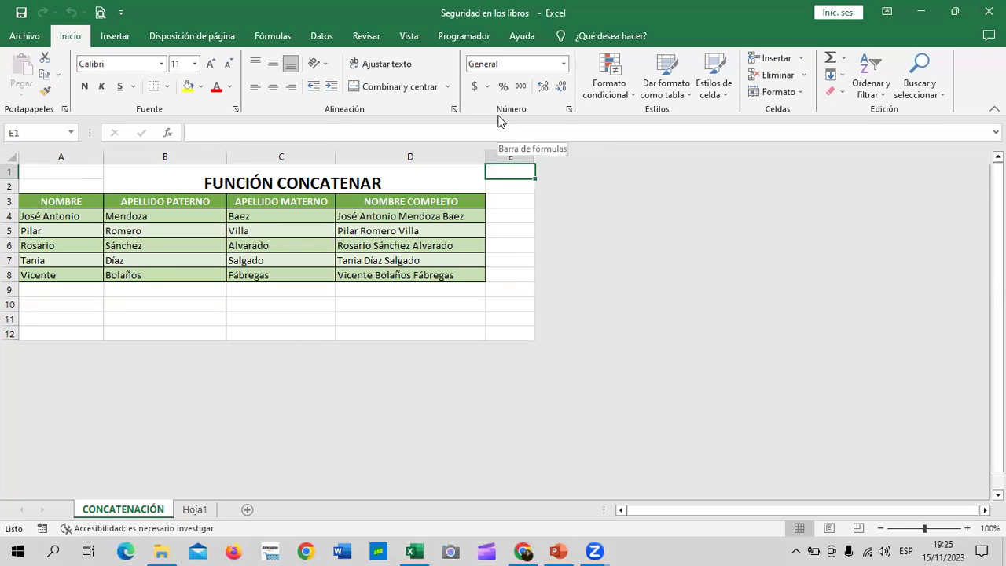
pyautogui.click(507, 333)
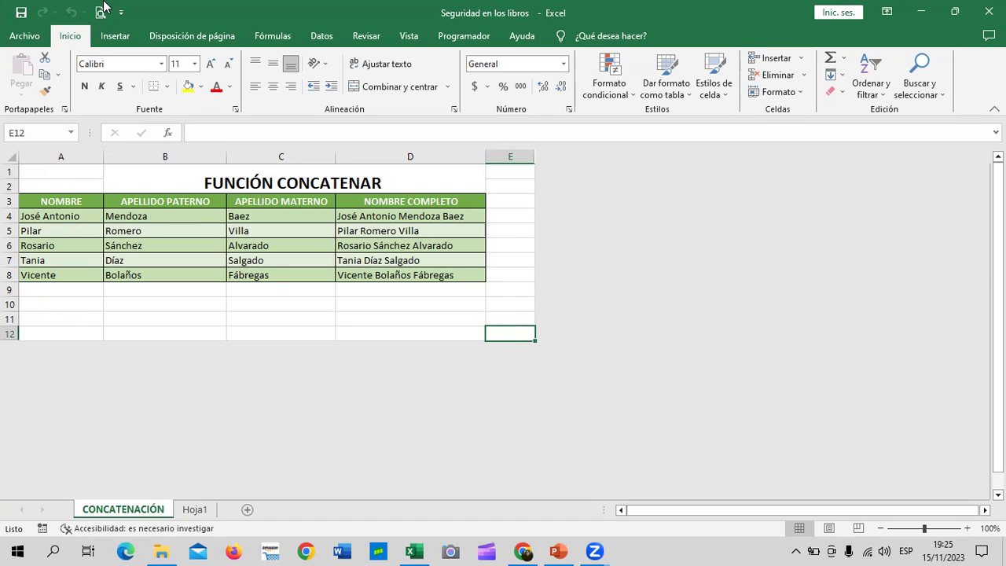
# Step: Lower the system volume and select cell E2
pyautogui.click(103, 11)
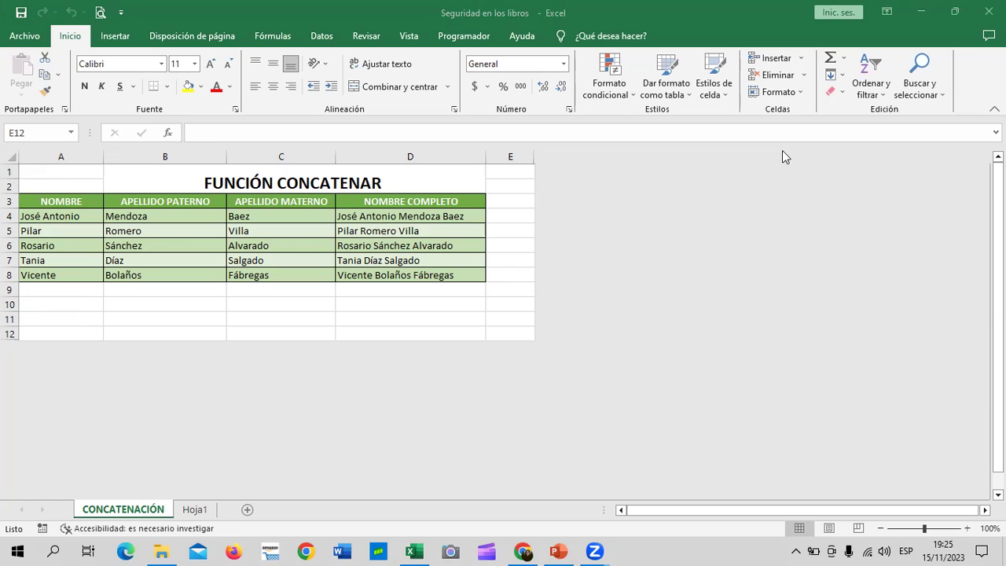
pyautogui.press('XF86AudioLowerVolume')
pyautogui.press('XF86AudioLowerVolume')
pyautogui.press('XF86AudioLowerVolume')
pyautogui.press('XF86AudioLowerVolume')
pyautogui.press('XF86AudioLowerVolume')
pyautogui.press('XF86AudioLowerVolume')
pyautogui.press('XF86AudioLowerVolume')
pyautogui.press('XF86AudioLowerVolume')
pyautogui.press('XF86AudioLowerVolume')
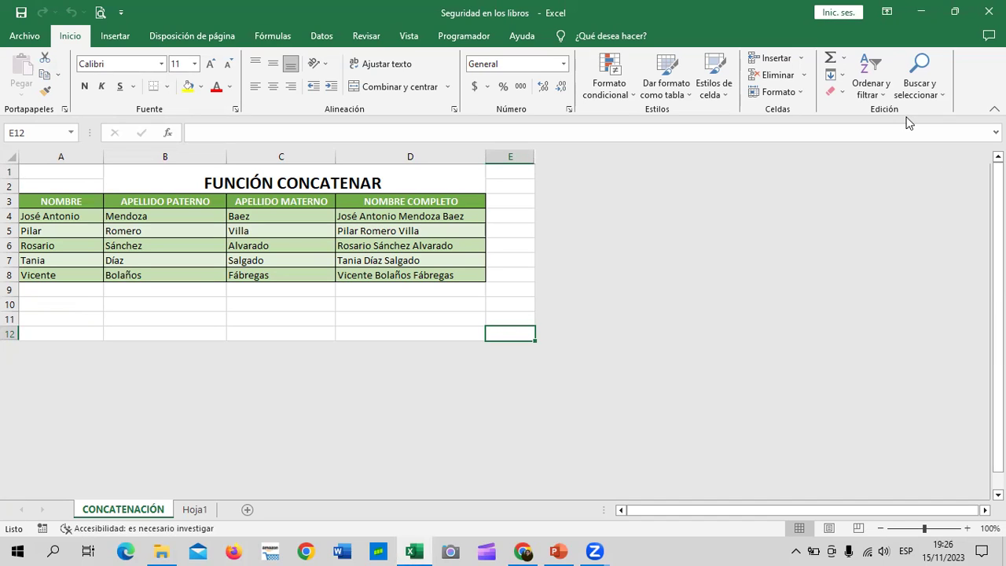
pyautogui.click(493, 185)
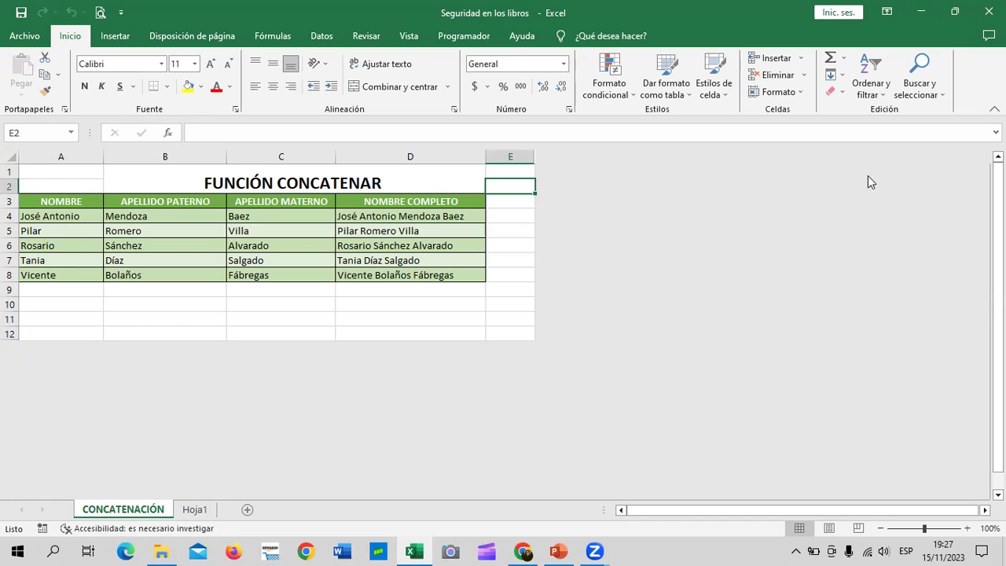
# Step: Leave the CONCATENACIÓN table and go to the empty Hoja1 sheet
pyautogui.click(195, 509)
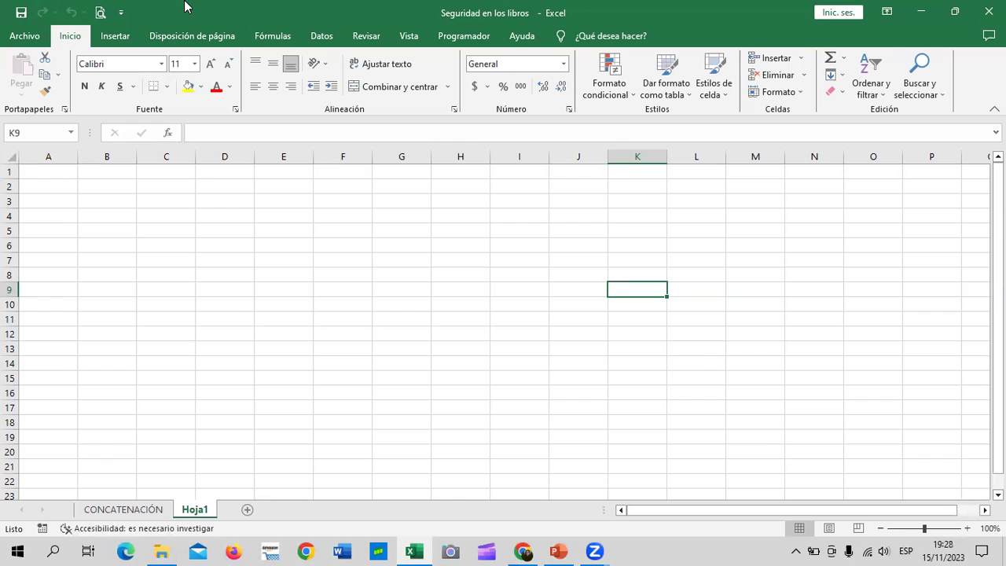
pyautogui.moveTo(401, 203); pyautogui.dragTo(636, 415)
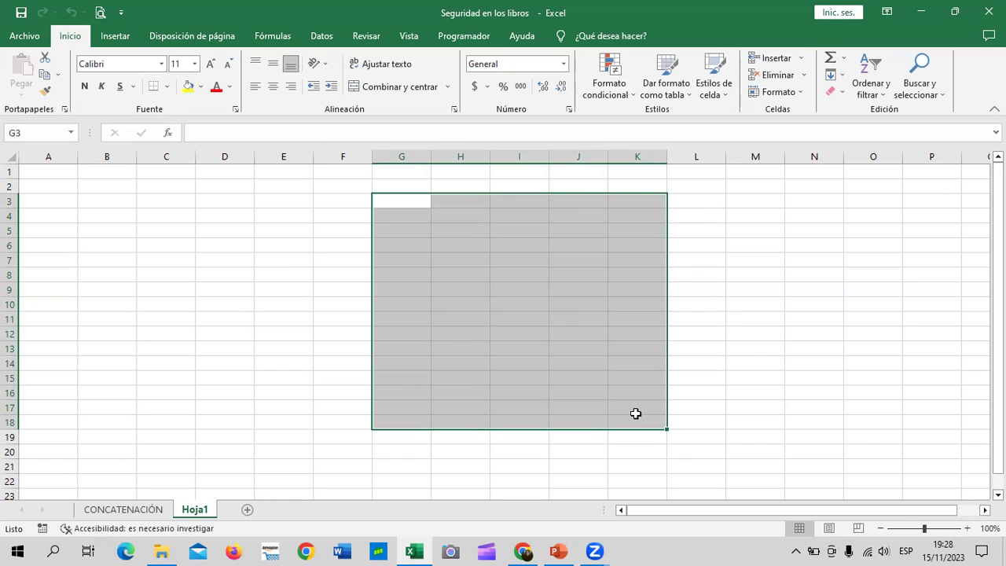
pyautogui.click(750, 348)
pyautogui.moveTo(402, 199)
pyautogui.mouseDown()
pyautogui.moveTo(419, 377)
pyautogui.moveTo(604, 418)
pyautogui.mouseUp()
pyautogui.click(665, 376)
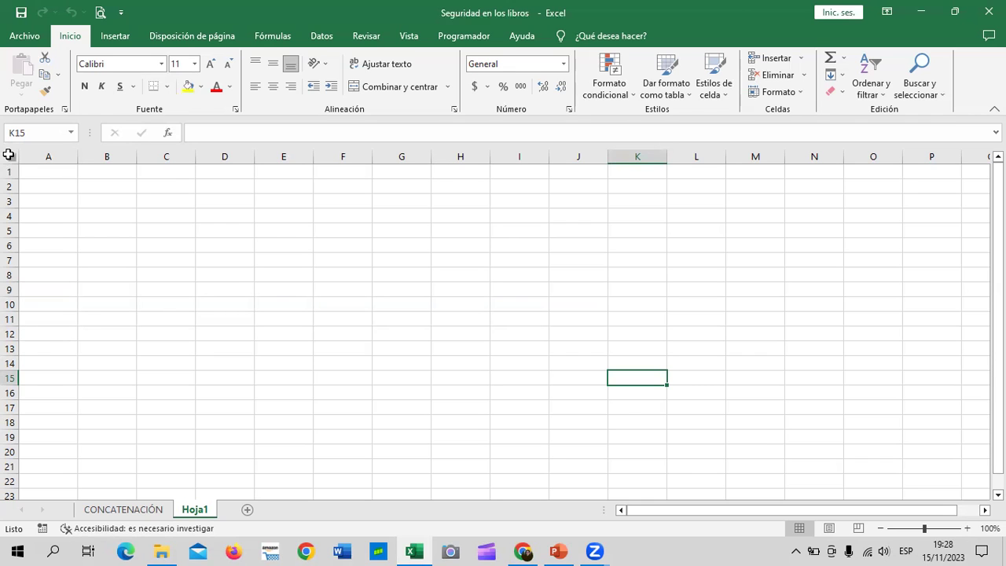
pyautogui.click(566, 110)
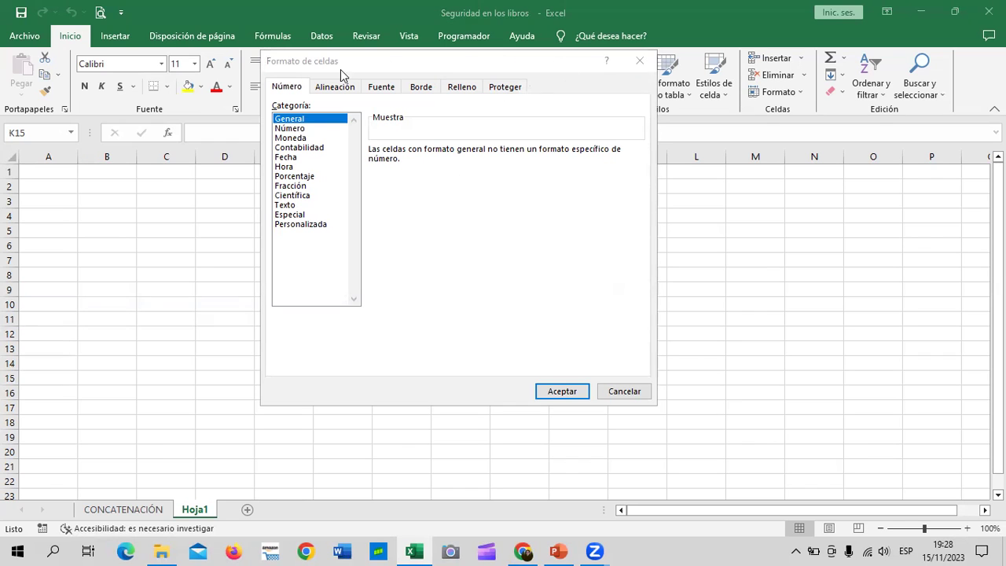
pyautogui.click(518, 91)
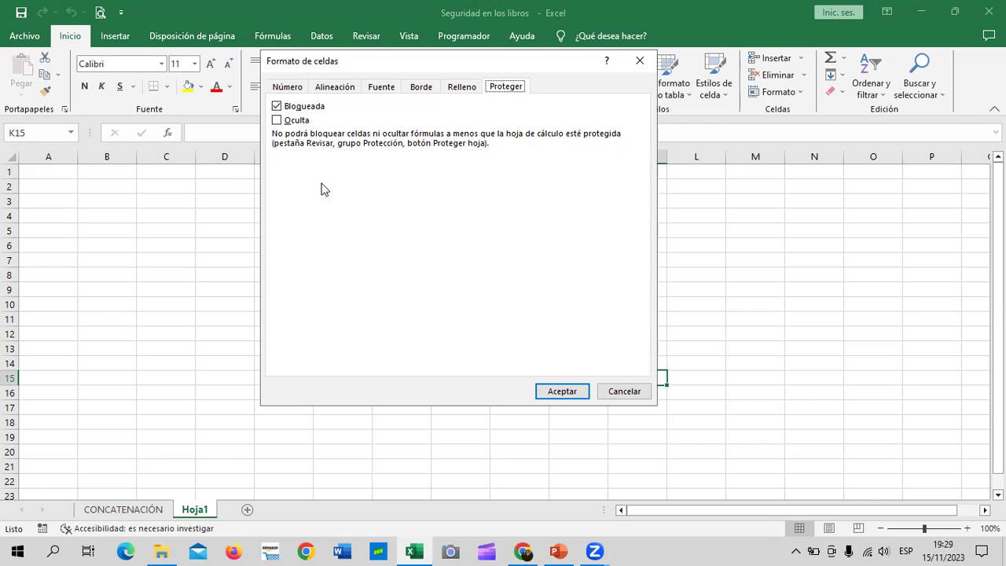
pyautogui.click(626, 391)
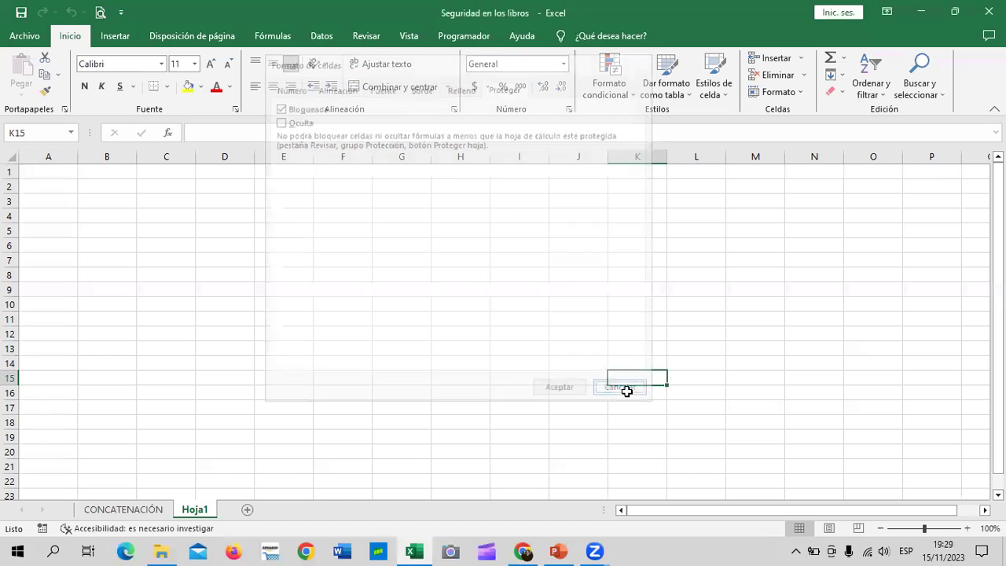
# Step: Select the whole Hoja1 sheet and clear Bloqueada under Format Cells > Proteger
pyautogui.click(11, 160)
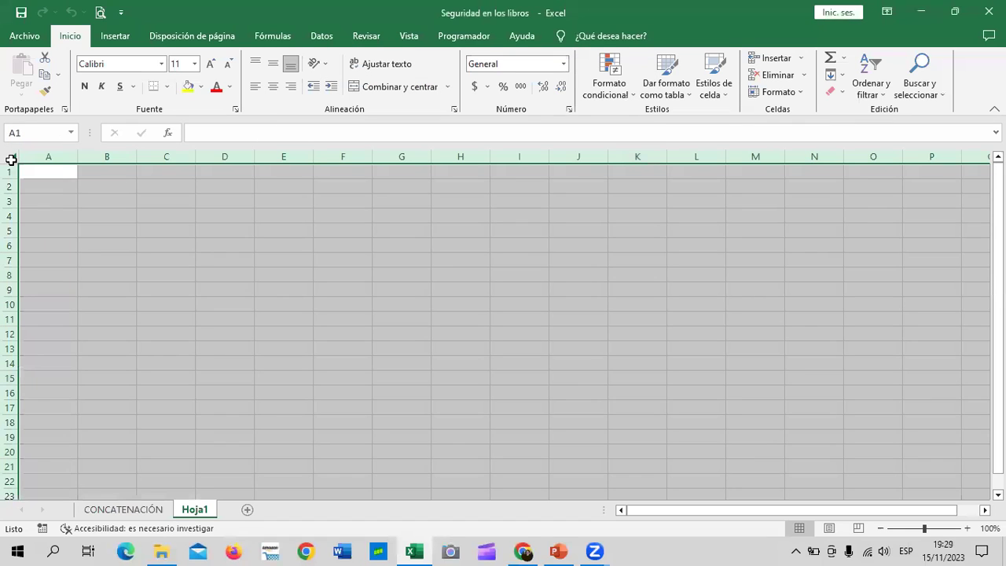
pyautogui.click(357, 259)
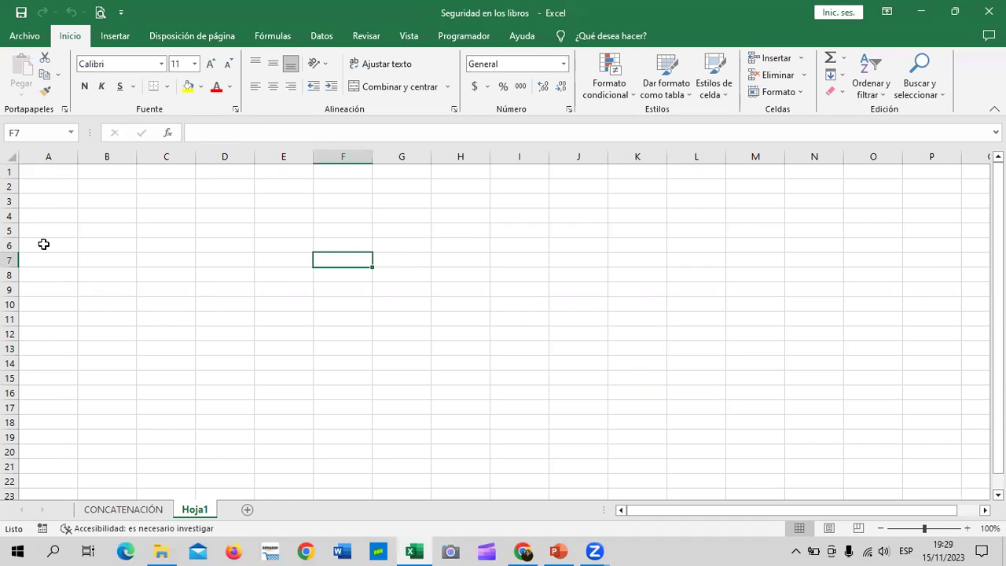
pyautogui.click(8, 152)
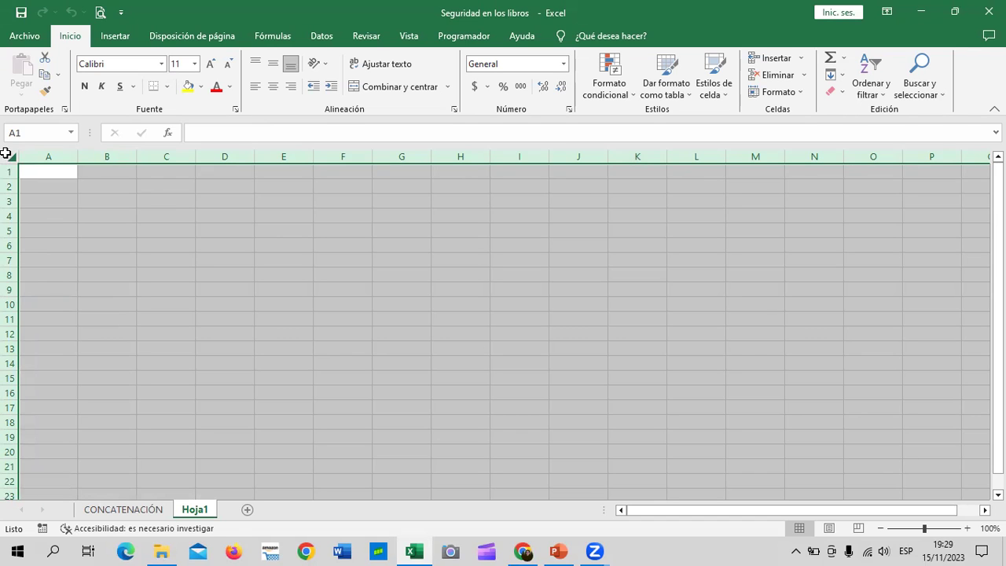
pyautogui.click(568, 109)
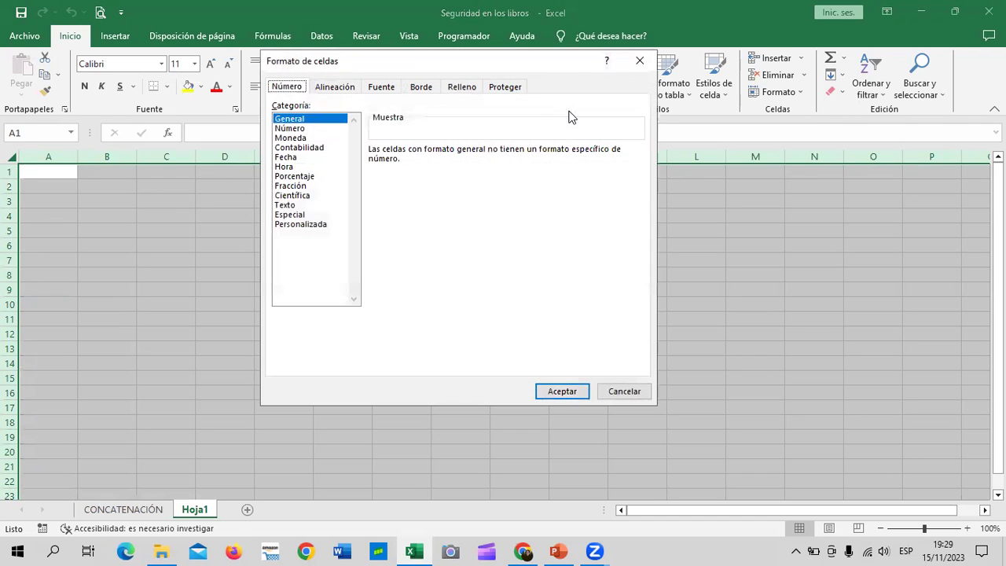
pyautogui.moveTo(503, 66); pyautogui.dragTo(407, 69)
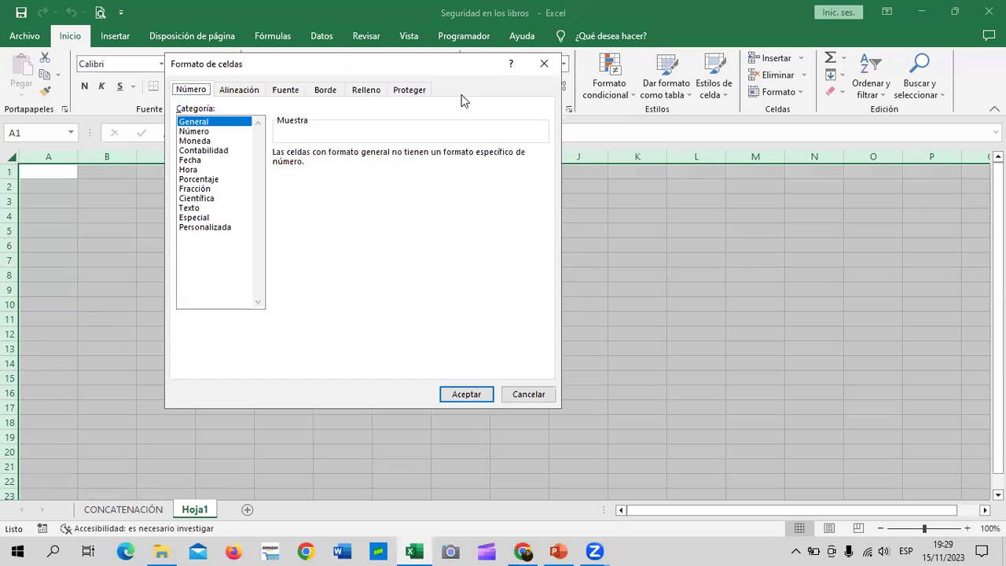
pyautogui.click(417, 90)
pyautogui.click(207, 110)
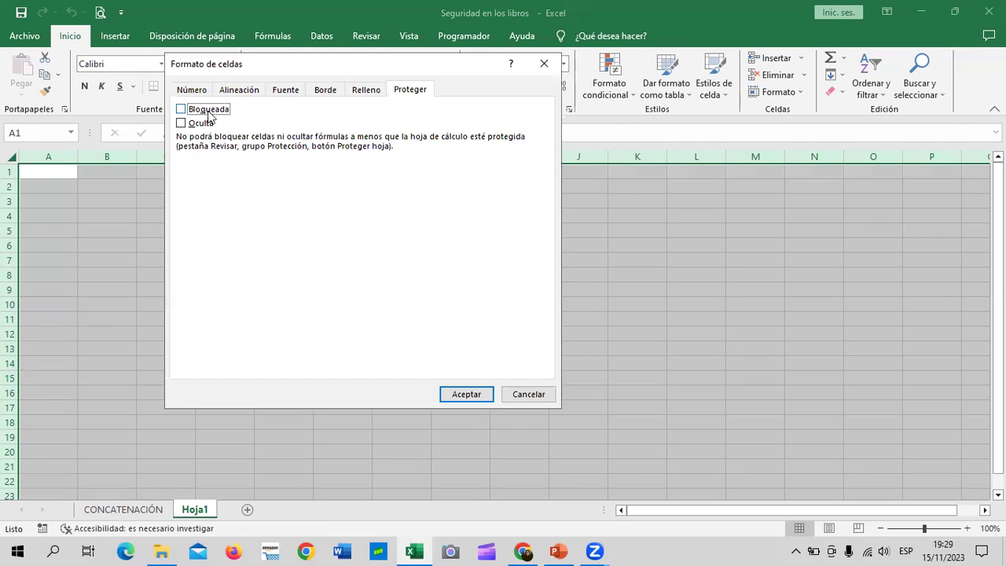
pyautogui.click(459, 395)
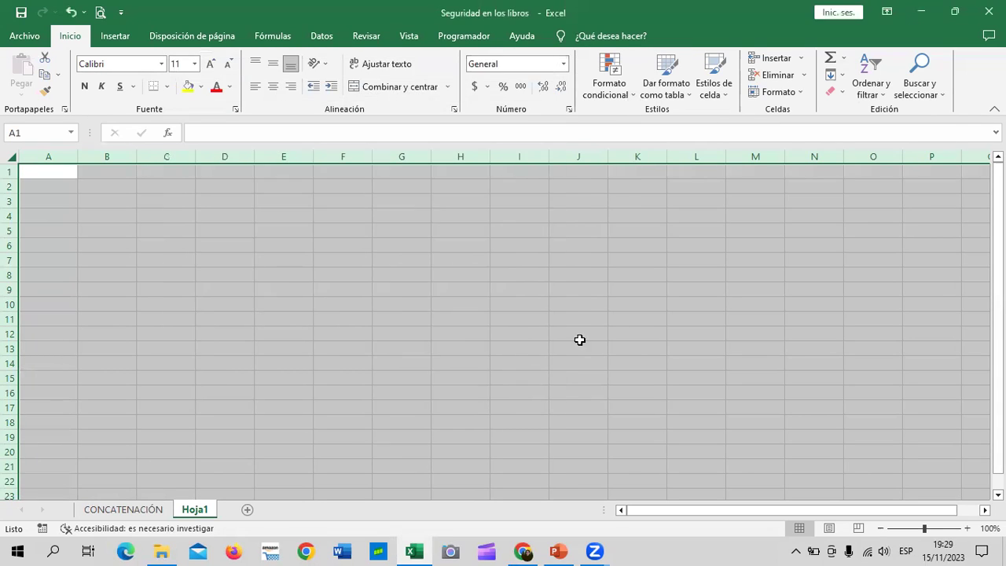
pyautogui.click(638, 333)
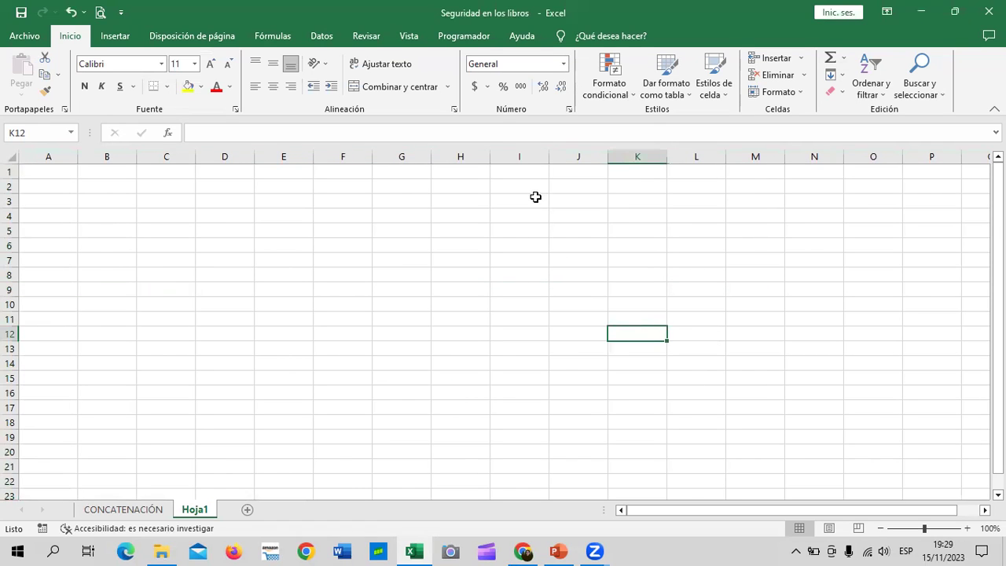
# Step: Apply Todos los bordes to the range I3:L18
pyautogui.moveTo(535, 197); pyautogui.dragTo(717, 421)
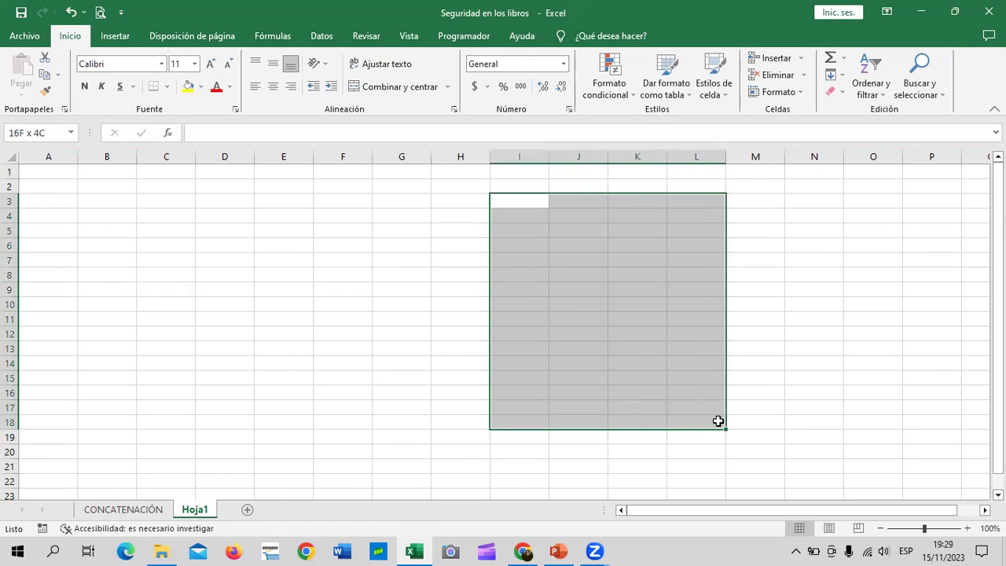
pyautogui.click(167, 86)
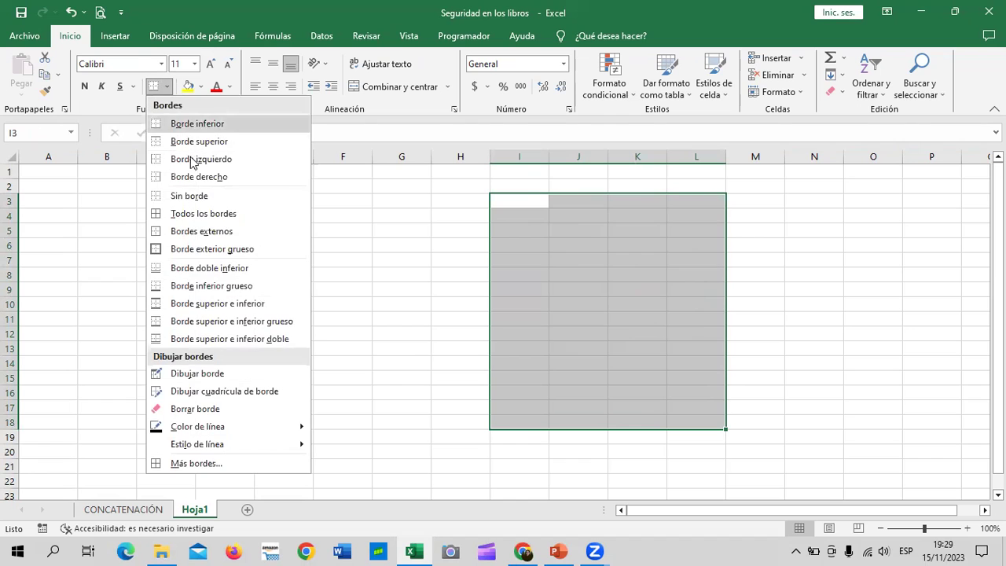
pyautogui.click(213, 212)
pyautogui.click(851, 331)
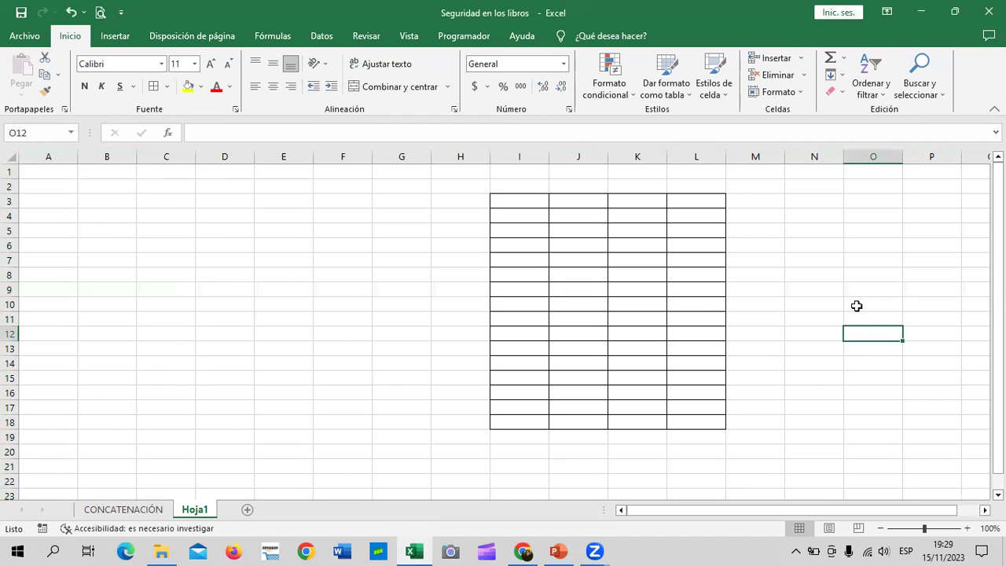
pyautogui.click(383, 333)
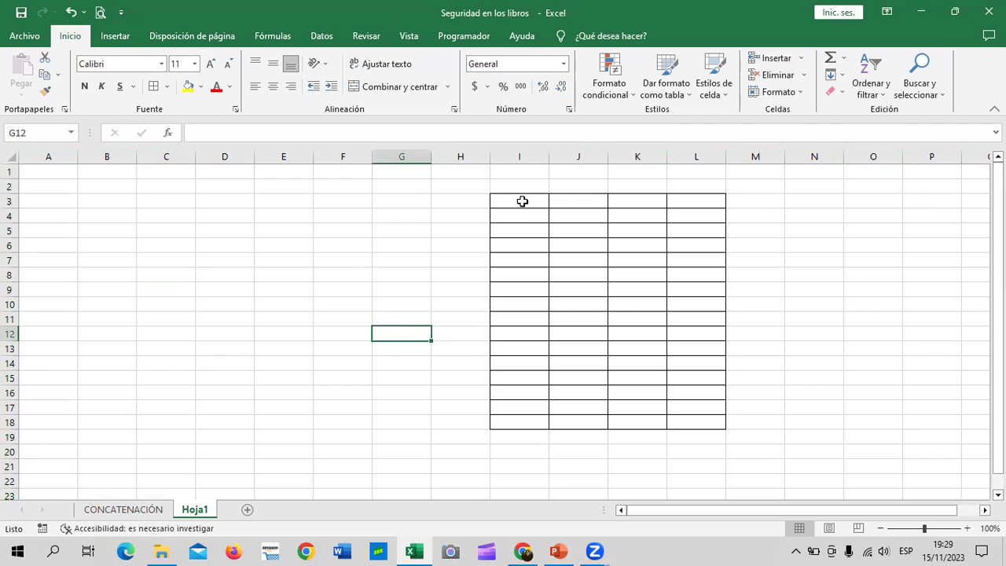
# Step: Type test values 1, 0, 0 into I3:I5, then delete them
pyautogui.click(493, 201)
pyautogui.write('1')
pyautogui.press('Return')
pyautogui.write('0')
pyautogui.press('Return')
pyautogui.write('0')
pyautogui.press('Return')
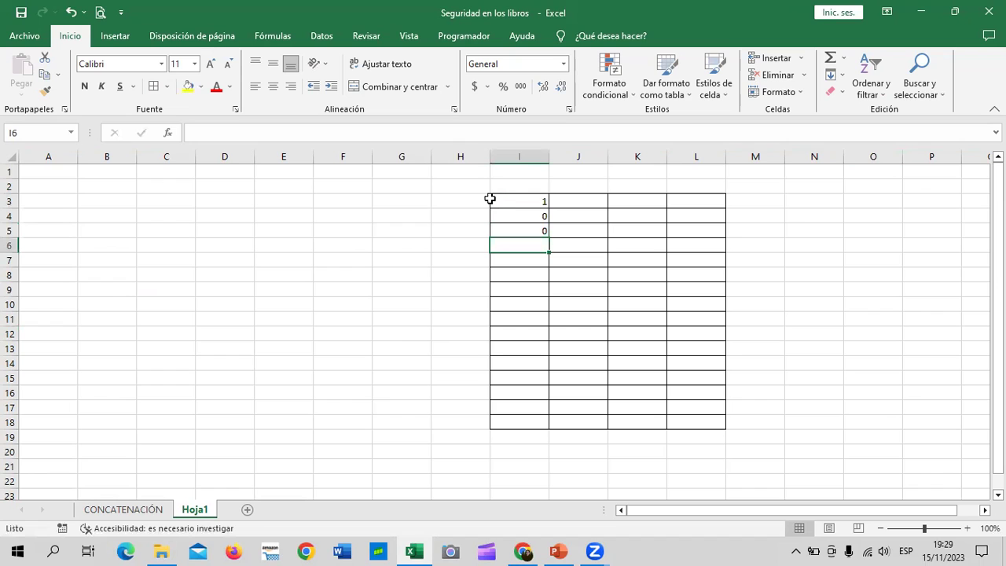
pyautogui.moveTo(525, 201)
pyautogui.mouseDown()
pyautogui.moveTo(542, 216)
pyautogui.moveTo(535, 227)
pyautogui.mouseUp()
pyautogui.press('Delete')
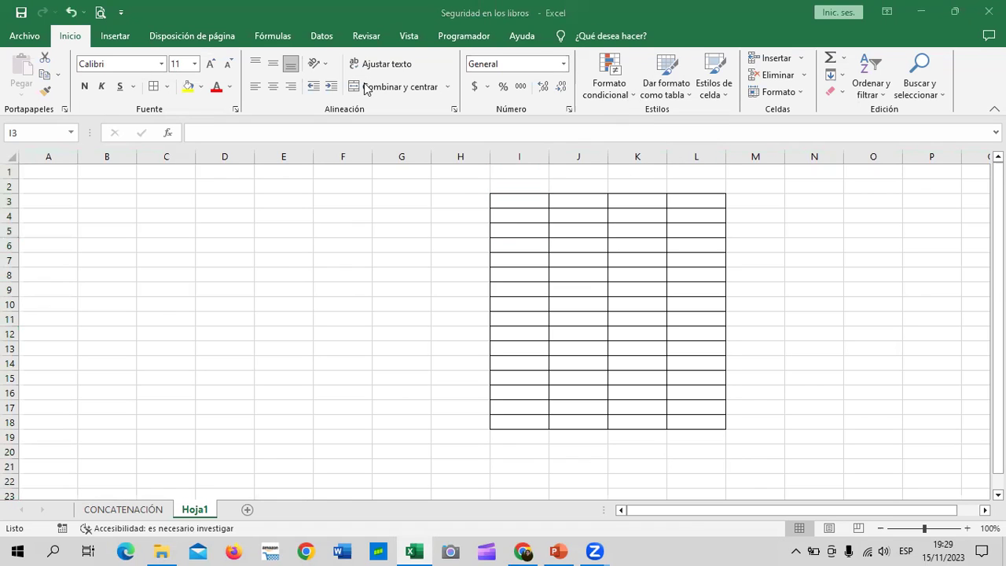
# Step: Protect Hoja1 with a password from the Revisar tab
pyautogui.click(363, 36)
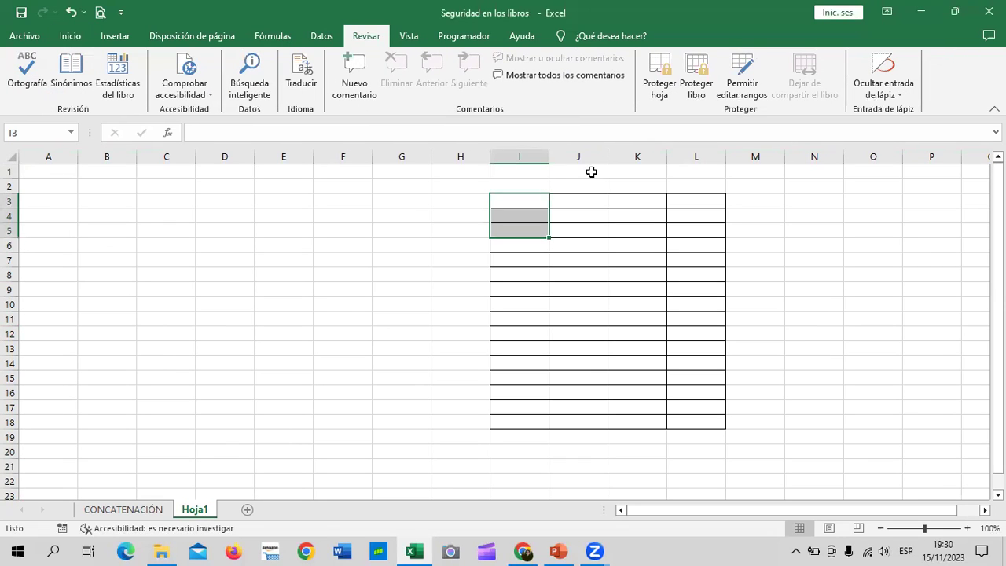
pyautogui.click(817, 303)
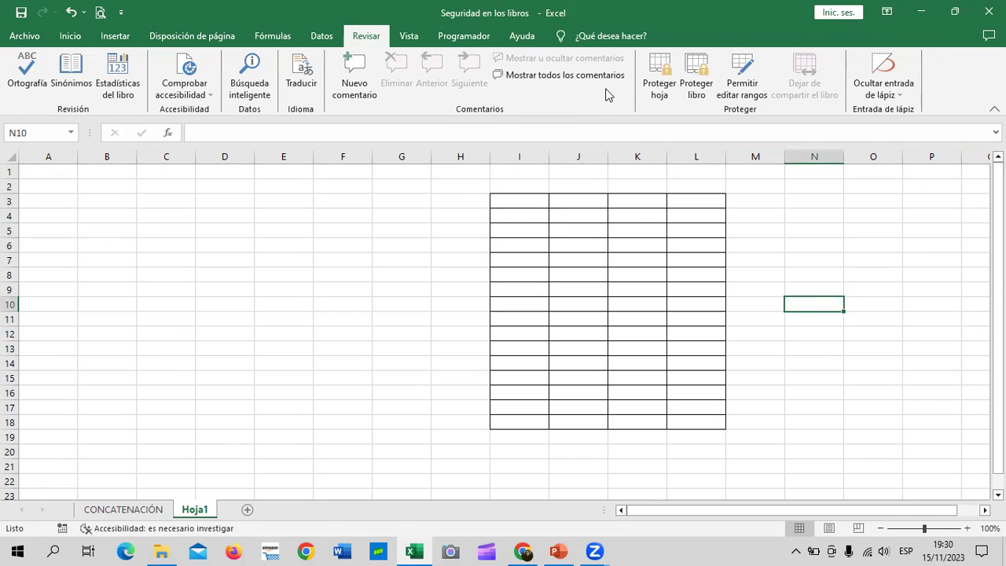
pyautogui.click(661, 77)
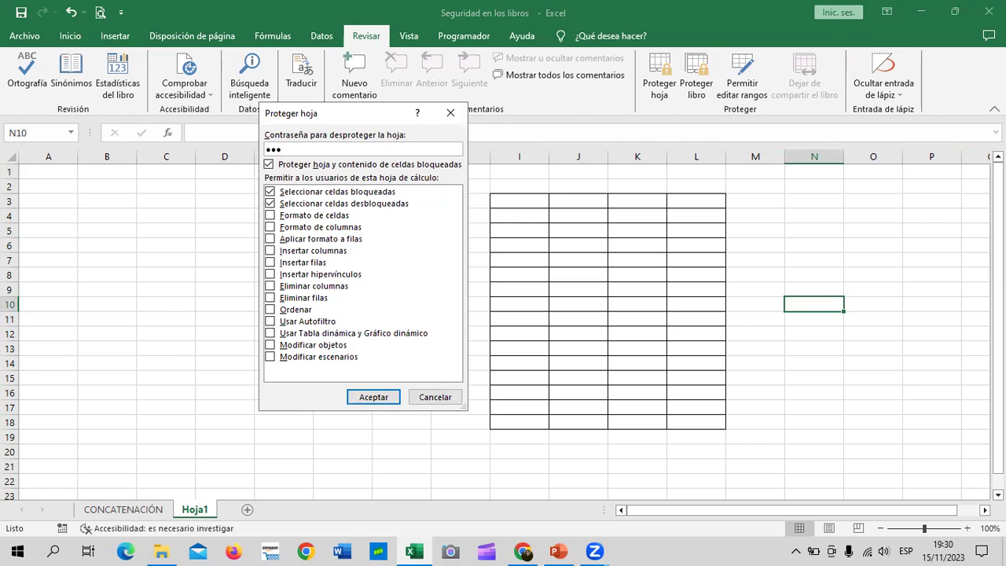
pyautogui.press('Return')
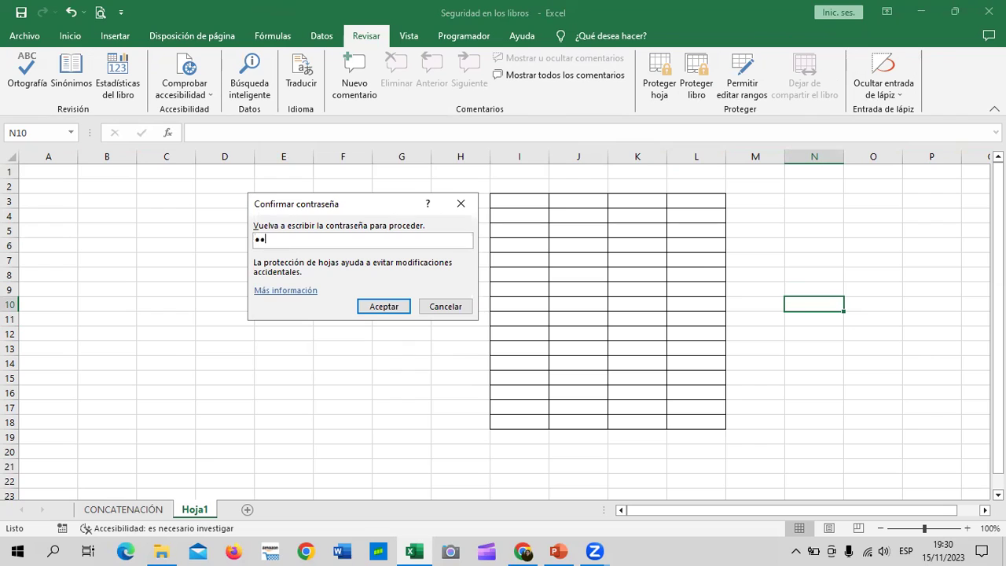
pyautogui.press('Return')
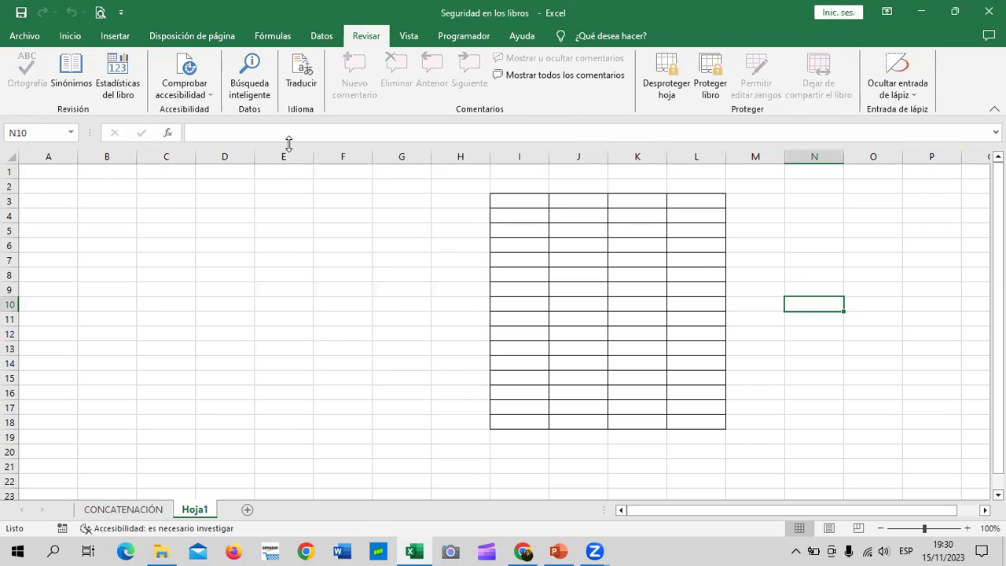
# Step: Enter 41 in cell I4 to test editing on the protected sheet
pyautogui.click(503, 196)
pyautogui.press('Down')
pyautogui.write('41')
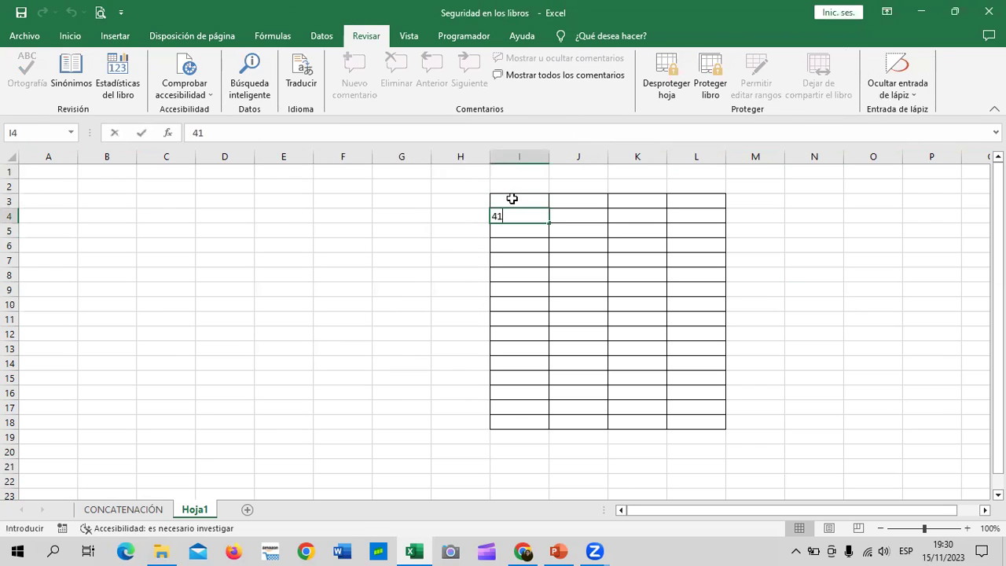
pyautogui.press('Return')
pyautogui.click(531, 216)
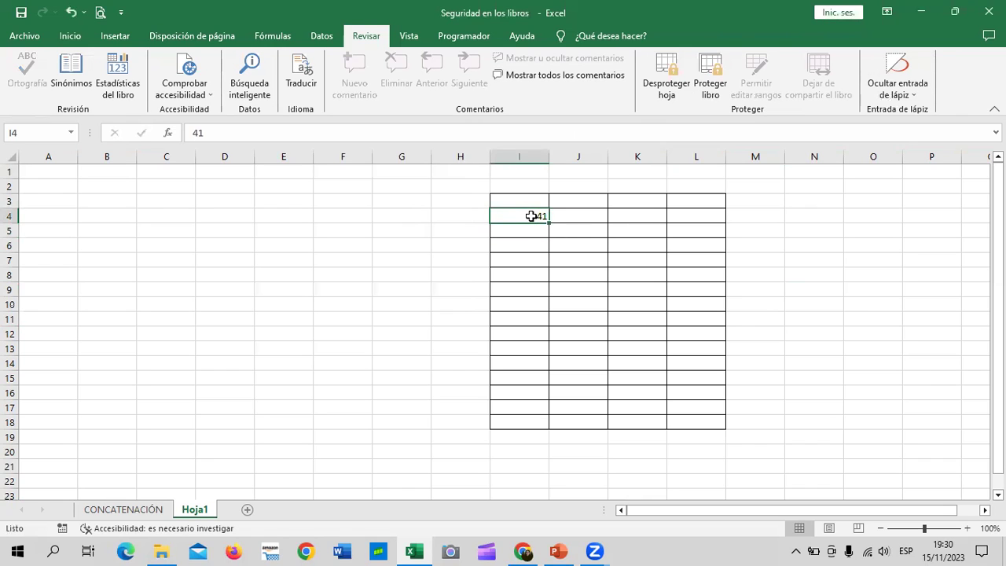
pyautogui.click(824, 263)
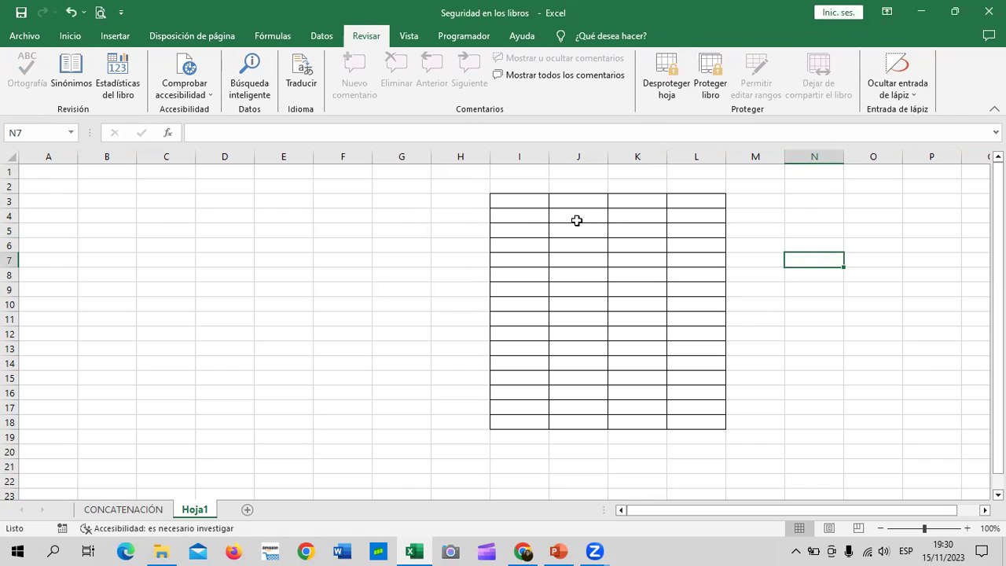
# Step: Reselect the table I3:L17 and return to the Revisar protection tools
pyautogui.moveTo(518, 201); pyautogui.dragTo(694, 431)
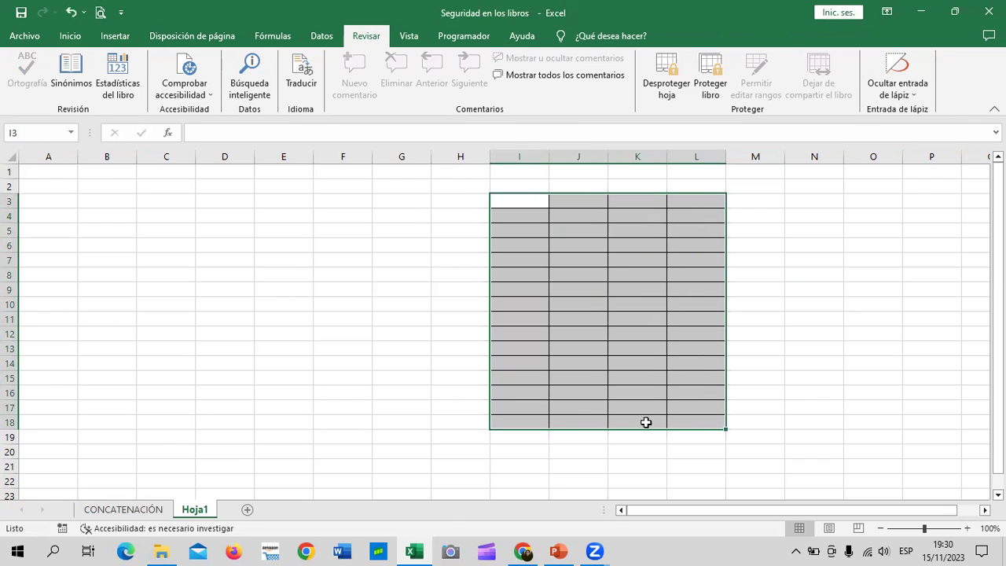
pyautogui.click(70, 36)
pyautogui.click(614, 319)
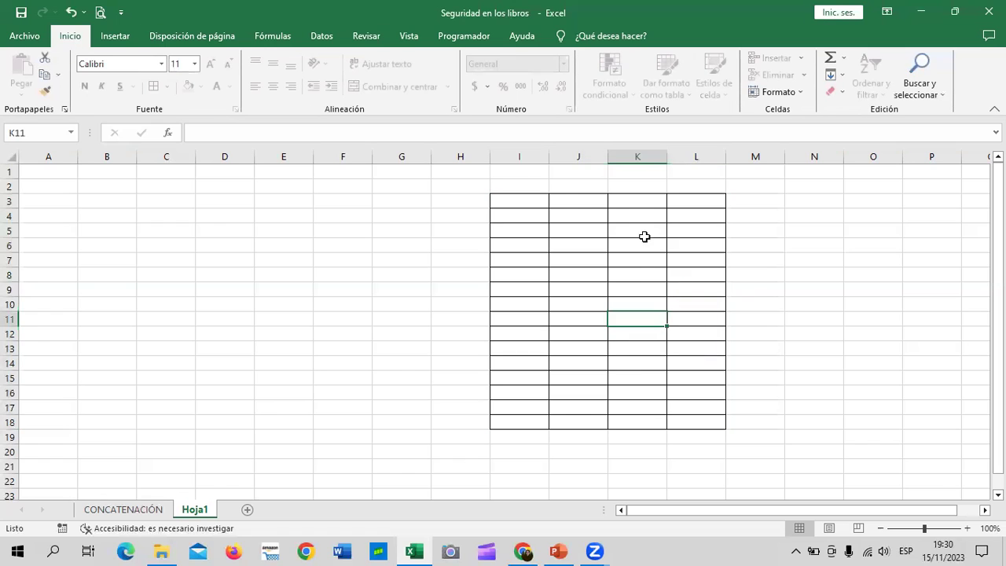
pyautogui.click(518, 213)
pyautogui.click(735, 394)
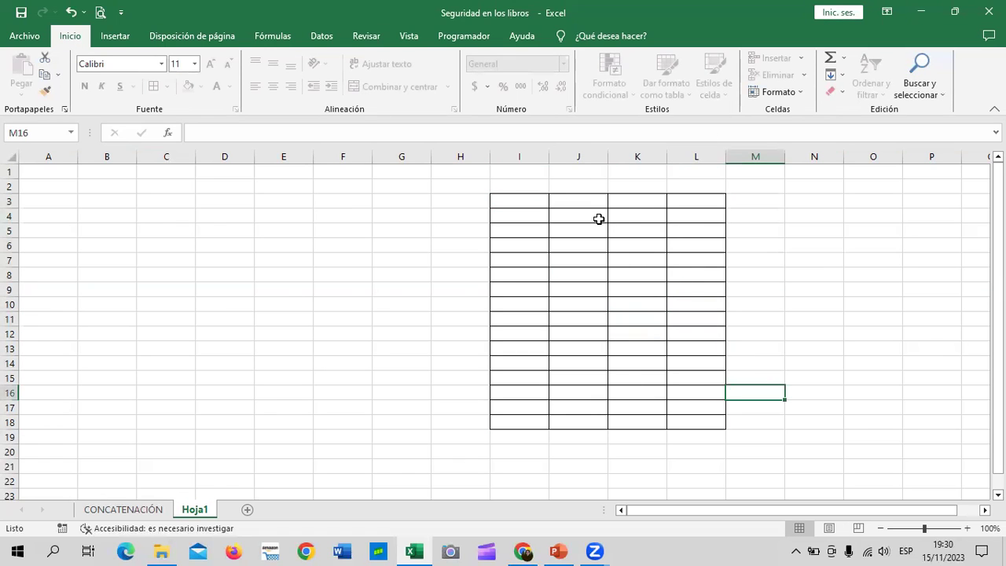
pyautogui.moveTo(544, 205); pyautogui.dragTo(696, 407)
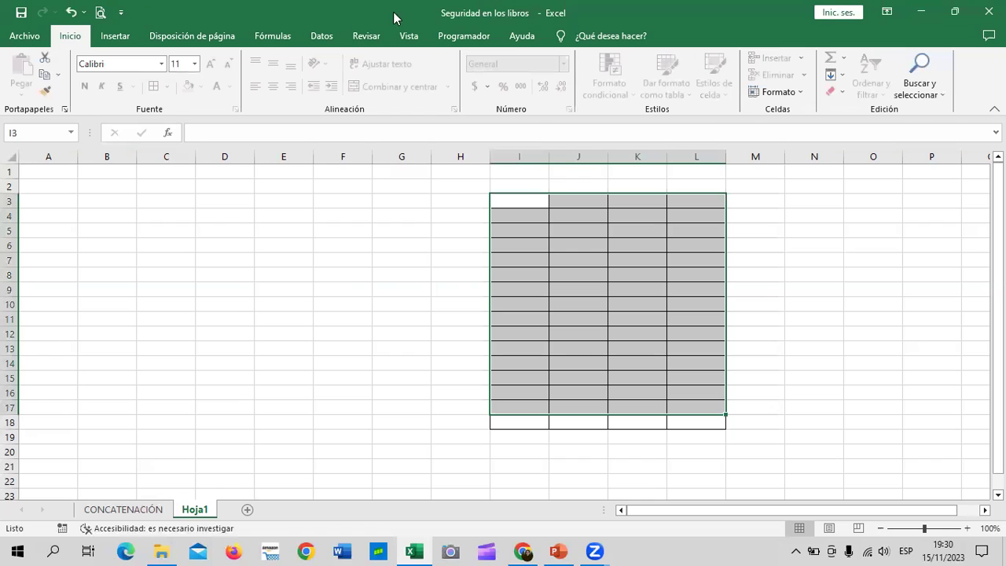
pyautogui.click(366, 35)
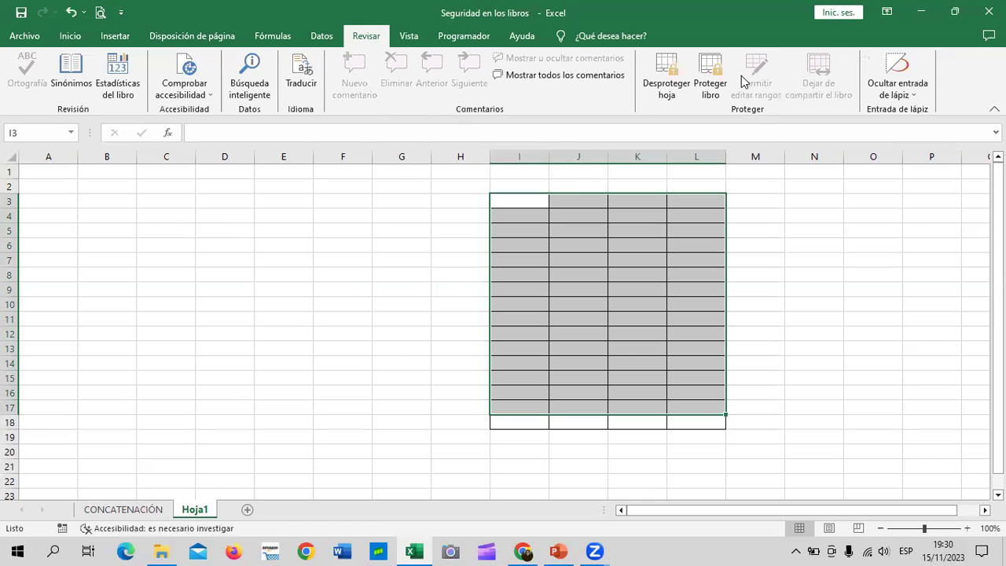
# Step: Unprotect Hoja1 and mark the table I3:L18 as Bloqueada in Format Cells
pyautogui.click(666, 85)
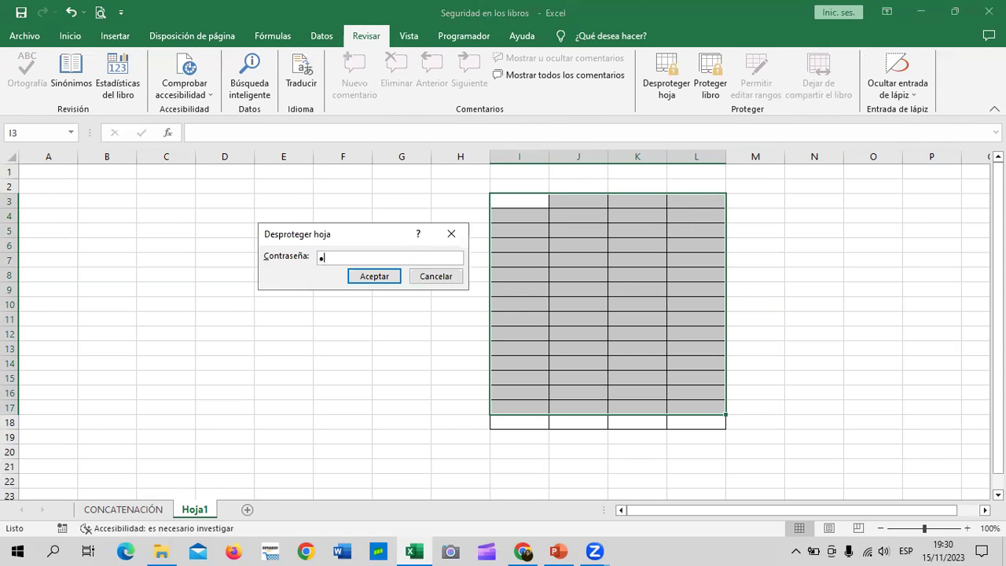
pyautogui.press('Return')
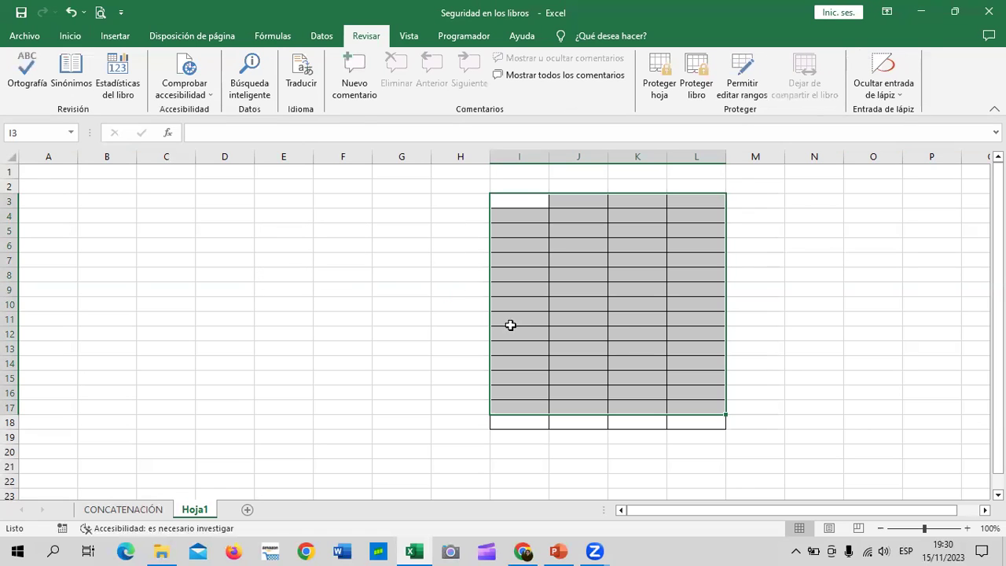
pyautogui.click(788, 362)
pyautogui.moveTo(518, 201); pyautogui.dragTo(698, 421)
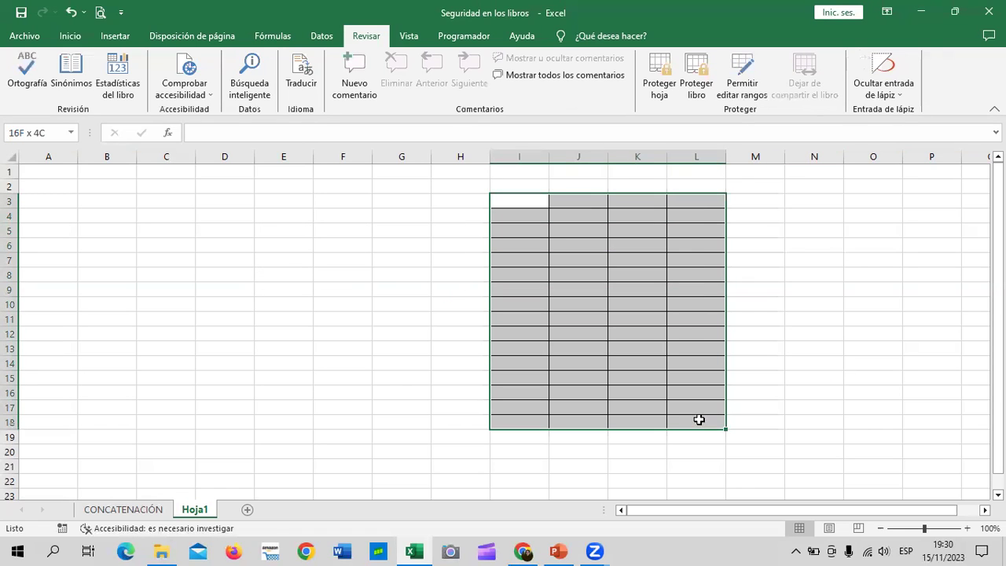
pyautogui.click(70, 35)
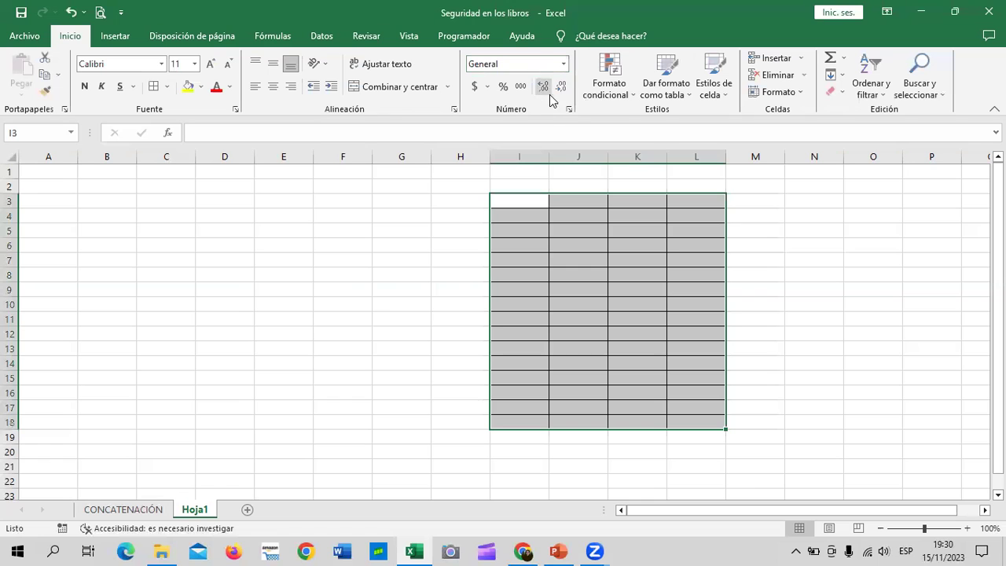
pyautogui.click(569, 109)
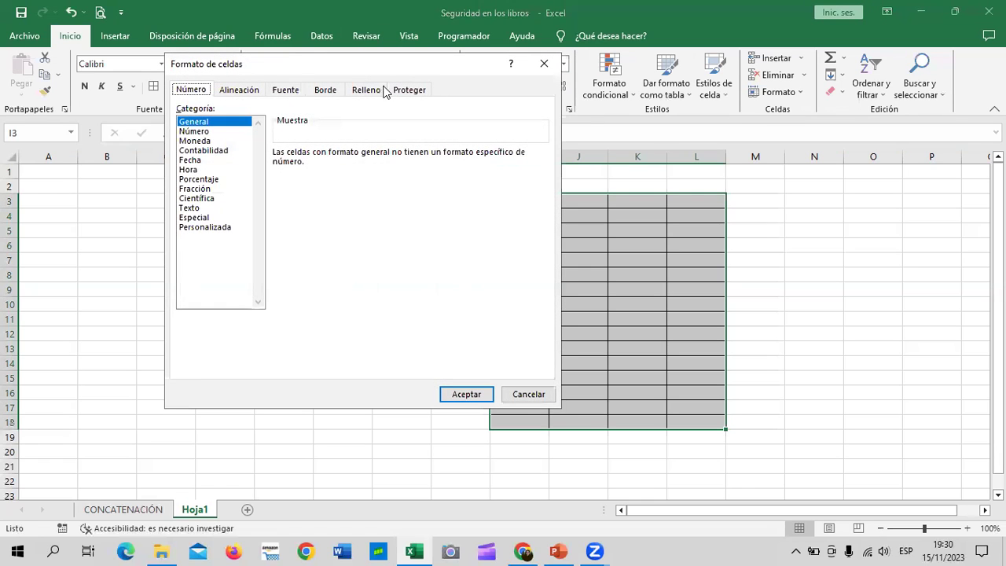
pyautogui.click(410, 89)
pyautogui.click(205, 112)
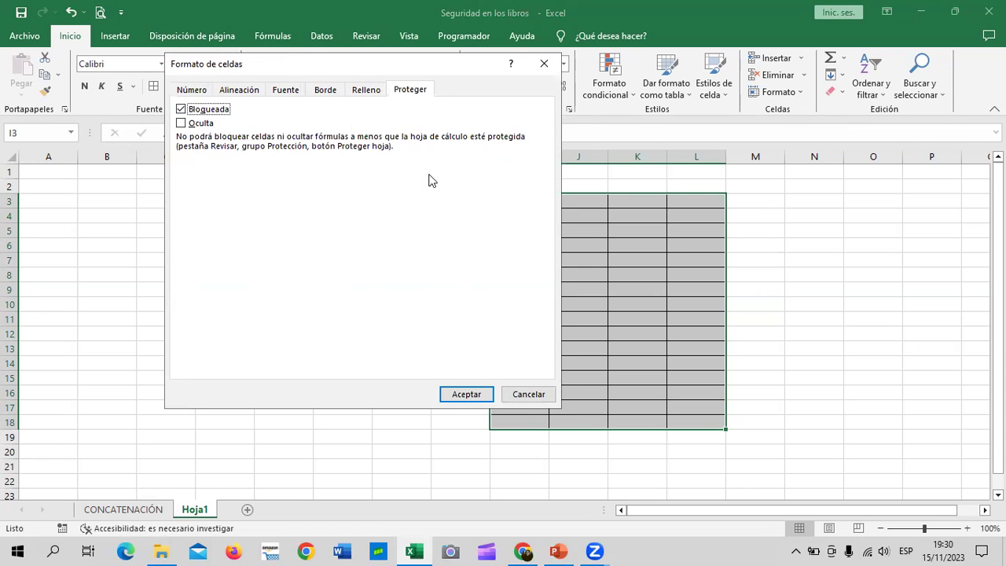
pyautogui.click(467, 394)
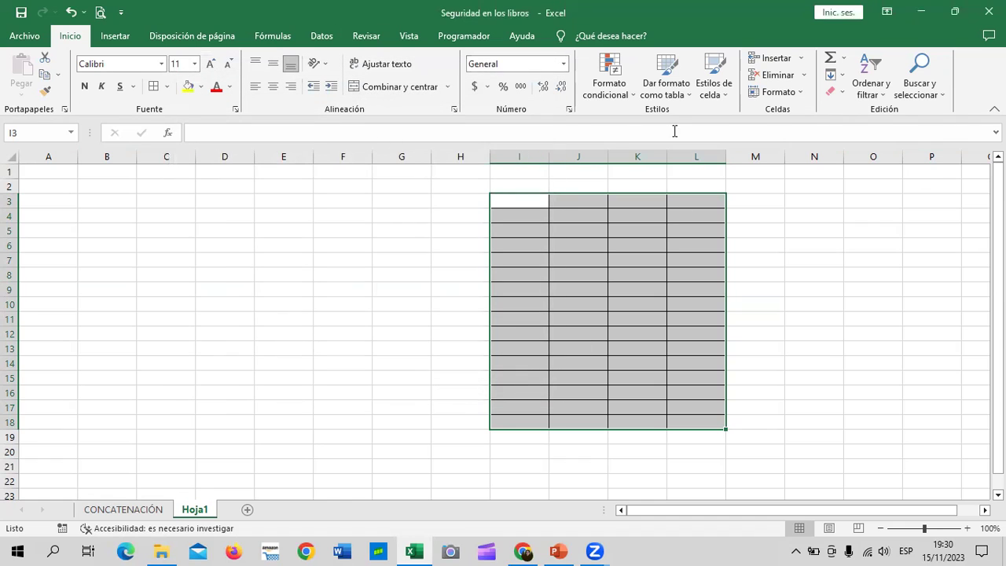
# Step: Protect Hoja1 again with the sheet password, confirming it twice
pyautogui.click(371, 36)
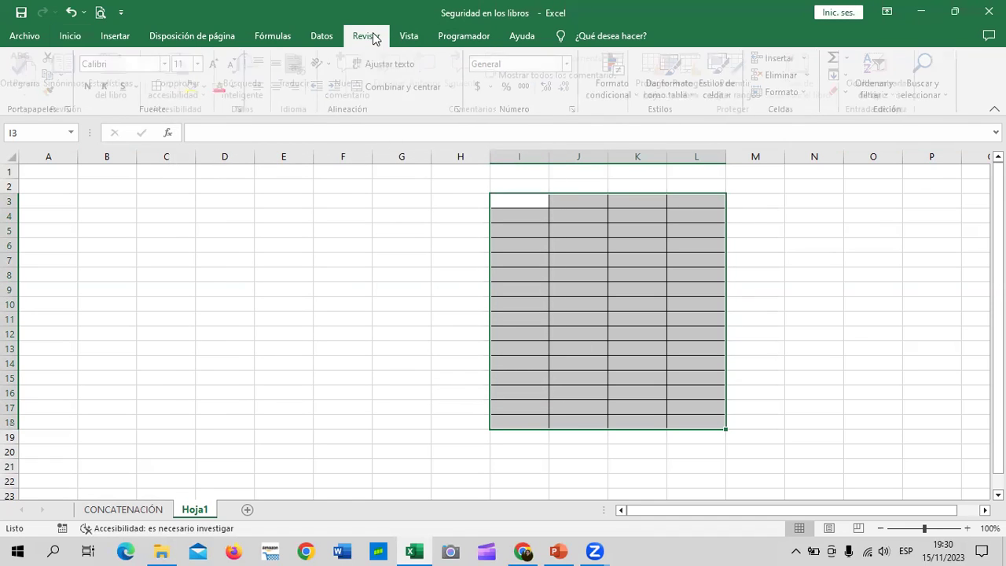
pyautogui.click(659, 75)
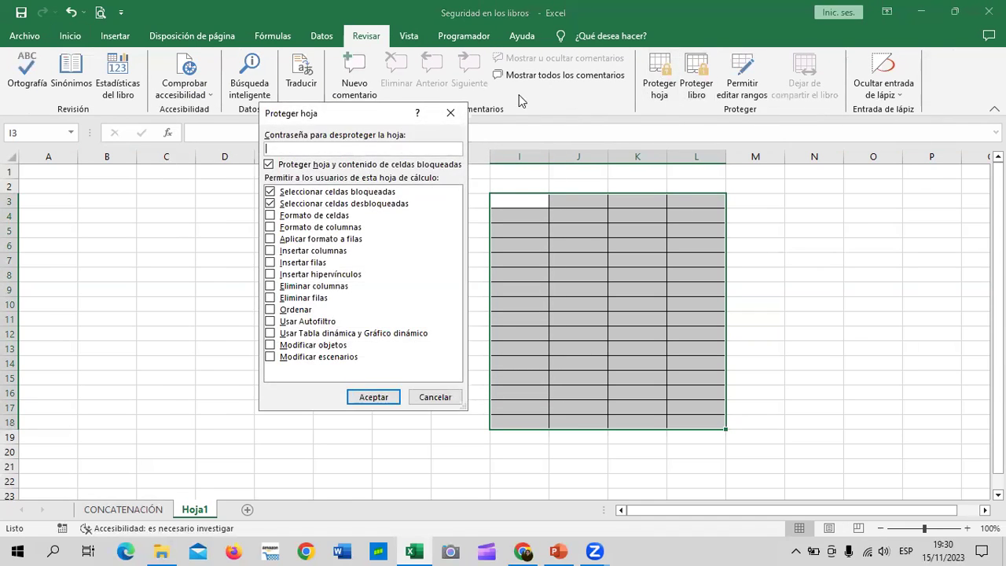
pyautogui.write('1')
pyautogui.press('Return')
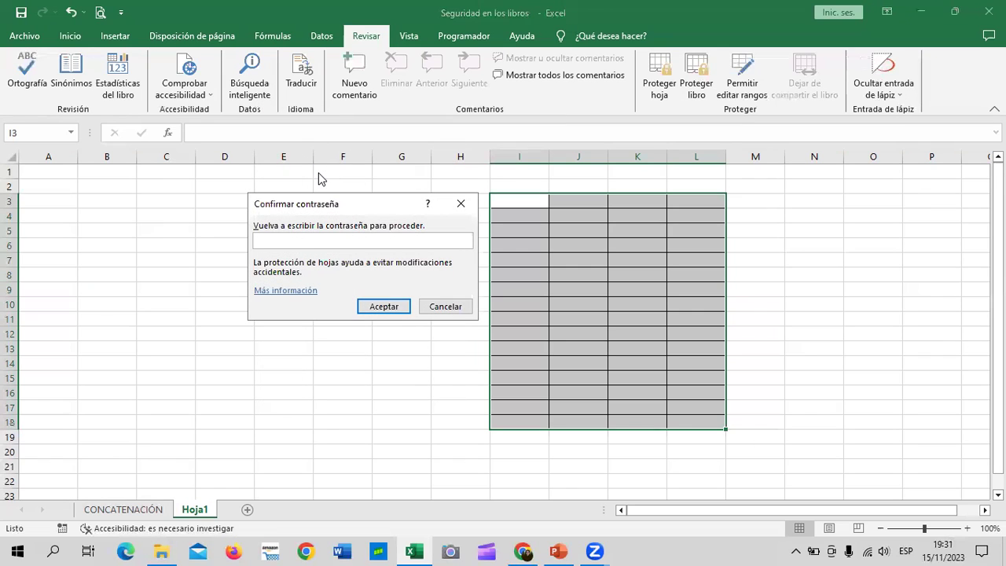
pyautogui.press('Return')
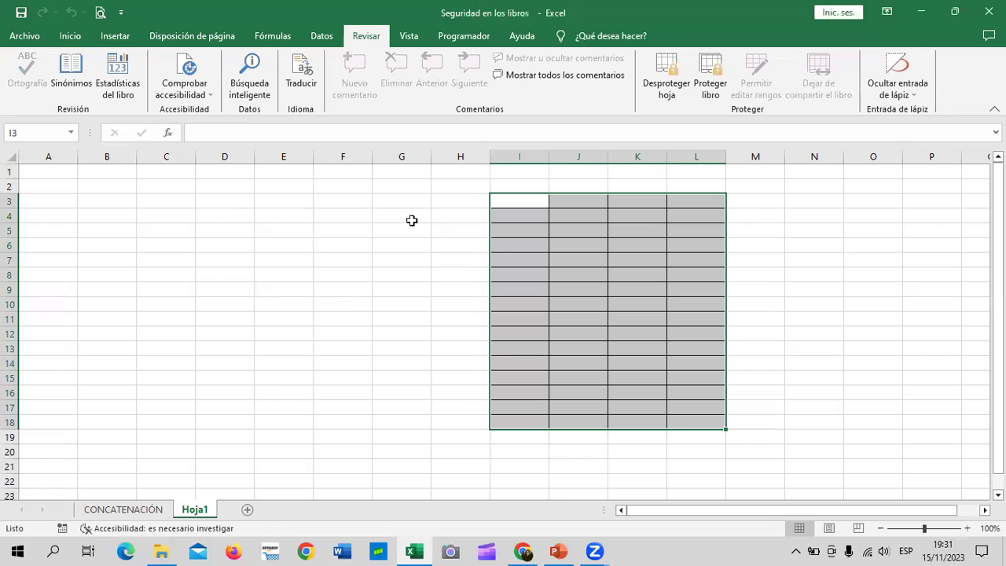
# Step: Enter 1 in cells G3 and G4 outside the table
pyautogui.click(400, 204)
pyautogui.write('1')
pyautogui.press('Return')
pyautogui.write('1')
pyautogui.press('Return')
# Step: Try typing 1 in locked I3, dismiss the warnings, then enter 1 in I2
pyautogui.click(511, 199)
pyautogui.write('1')
pyautogui.press('Return')
pyautogui.write('1')
pyautogui.press('Return')
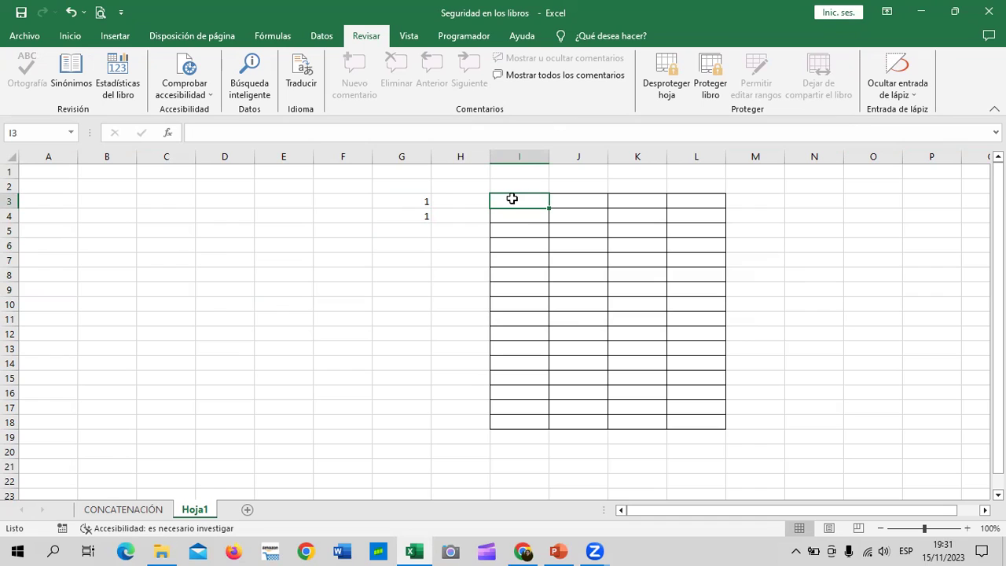
pyautogui.click(513, 182)
pyautogui.write('1')
pyautogui.press('Return')
# Step: Check table cells I3, I11 and L15, and confirm locked I5 rejects an edit
pyautogui.click(549, 328)
pyautogui.moveTo(523, 202); pyautogui.dragTo(722, 425)
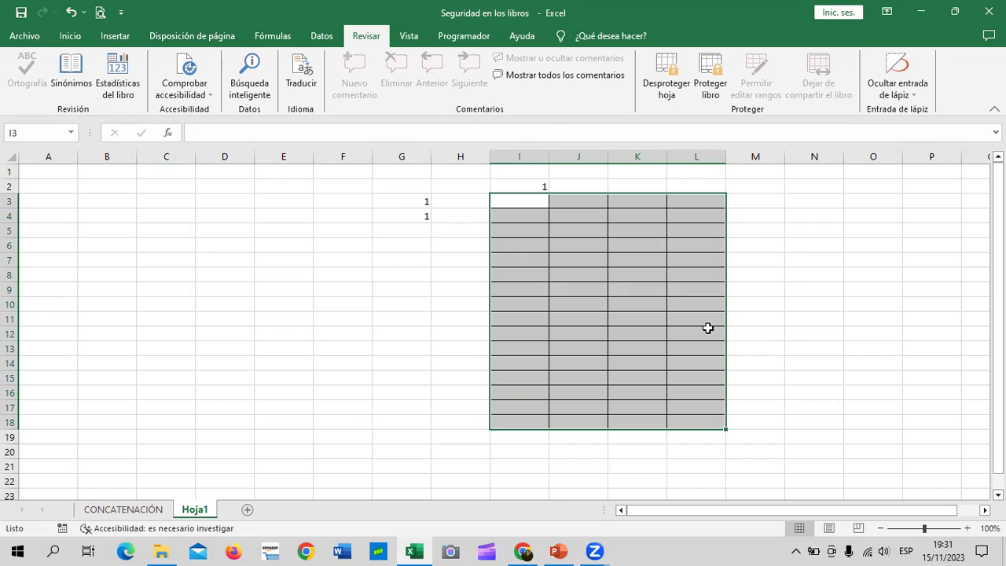
pyautogui.click(840, 275)
pyautogui.click(522, 206)
pyautogui.click(544, 318)
pyautogui.click(673, 374)
pyautogui.click(531, 231)
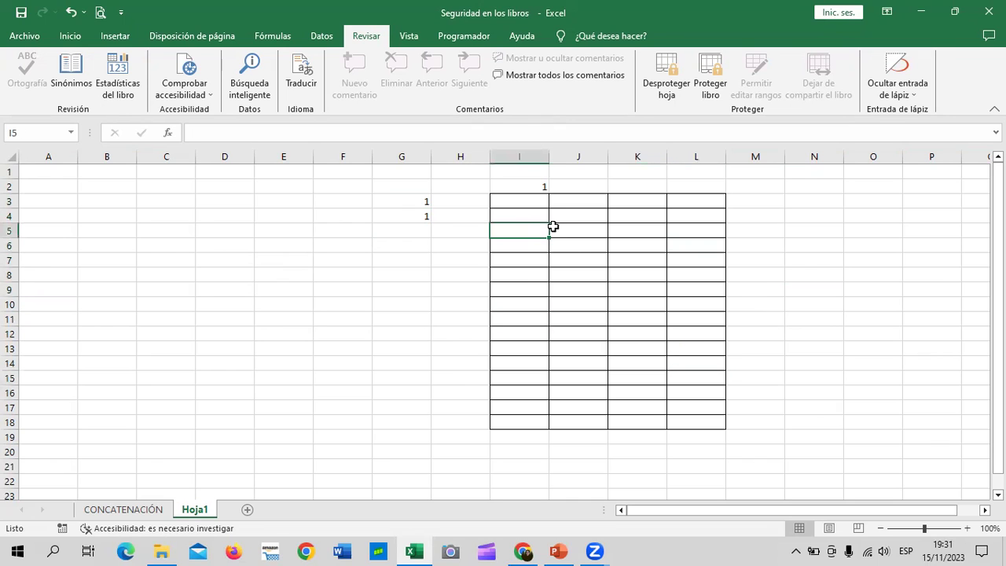
pyautogui.press('1')
pyautogui.press('Return')
# Step: Unprotect Hoja1 with its password and enter 1 in cells I4, I5 and I6
pyautogui.click(665, 83)
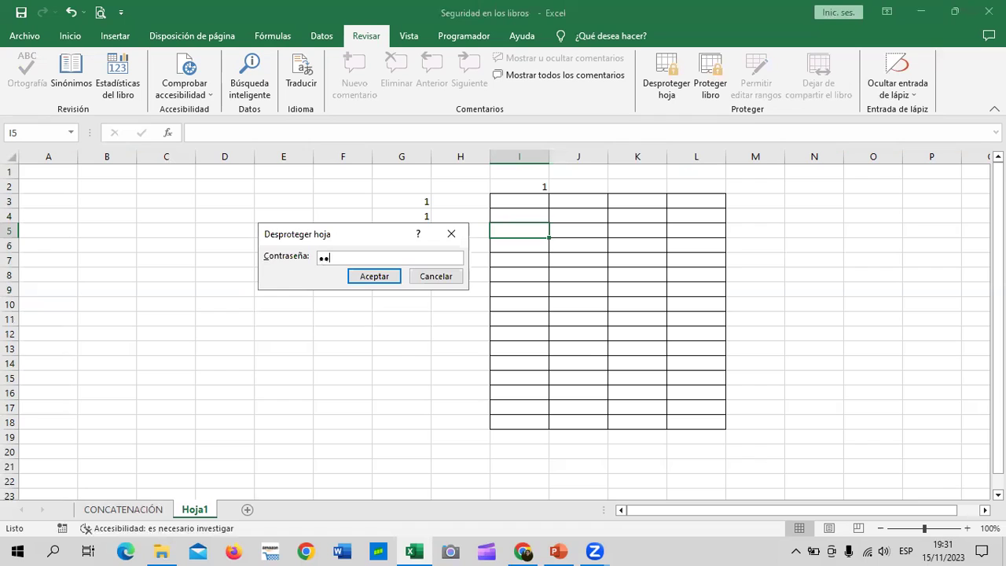
pyautogui.press('Return')
pyautogui.click(539, 210)
pyautogui.doubleClick(539, 211)
pyautogui.write('1')
pyautogui.press('Return')
pyautogui.write('1')
pyautogui.press('Return')
pyautogui.write('1')
pyautogui.press('Return')
# Step: Cancel the Proteger hoja dialog and reselect the table I3:L18
pyautogui.click(660, 89)
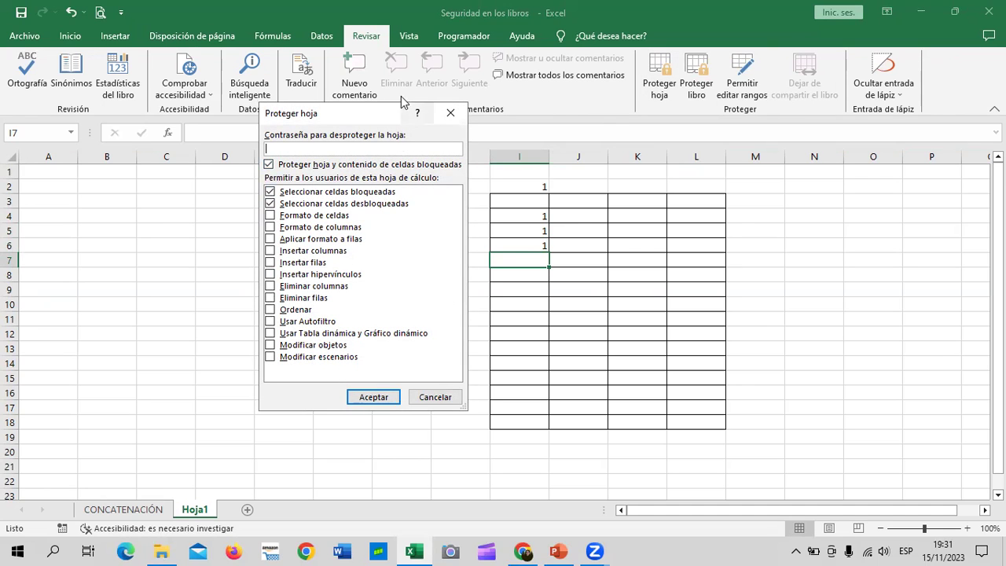
pyautogui.click(434, 397)
pyautogui.click(637, 377)
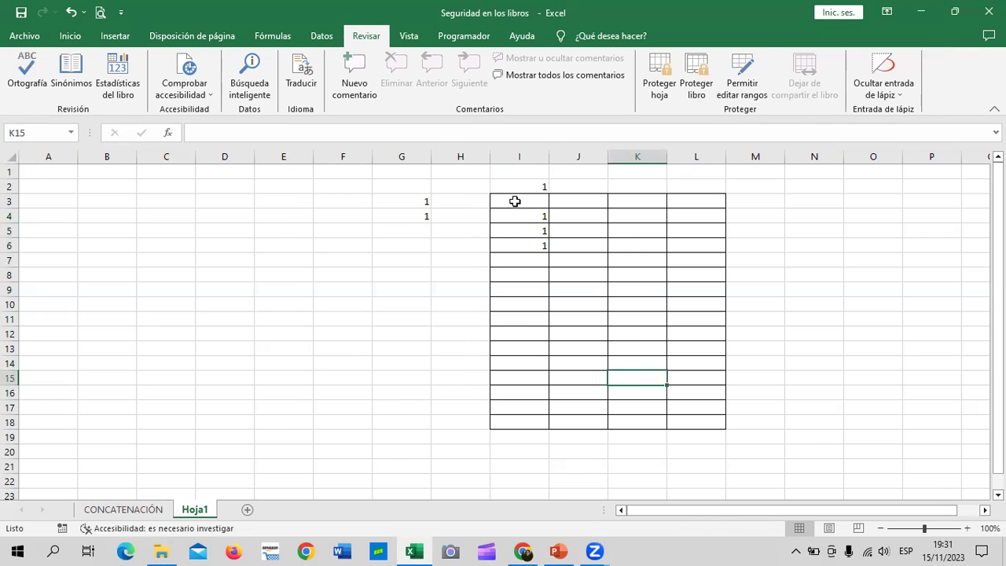
pyautogui.moveTo(514, 201); pyautogui.dragTo(715, 410)
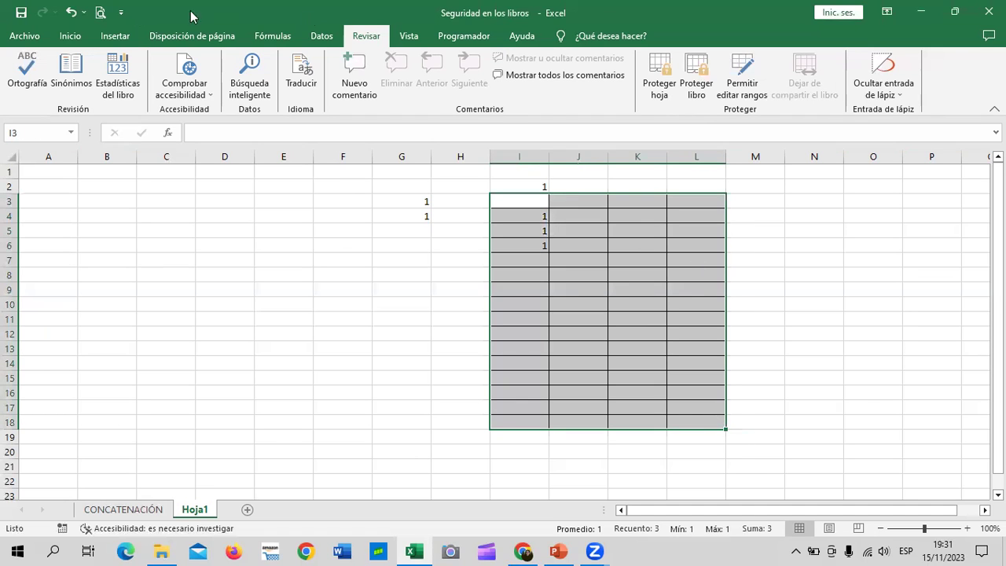
# Step: Review the table's protection options in Format Cells without changing them
pyautogui.click(70, 36)
pyautogui.click(570, 111)
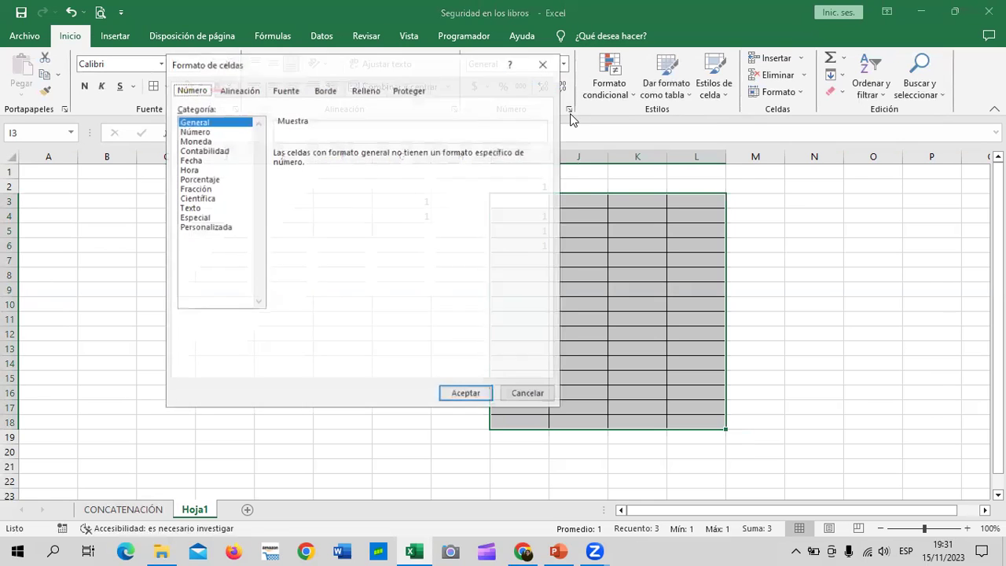
pyautogui.click(410, 90)
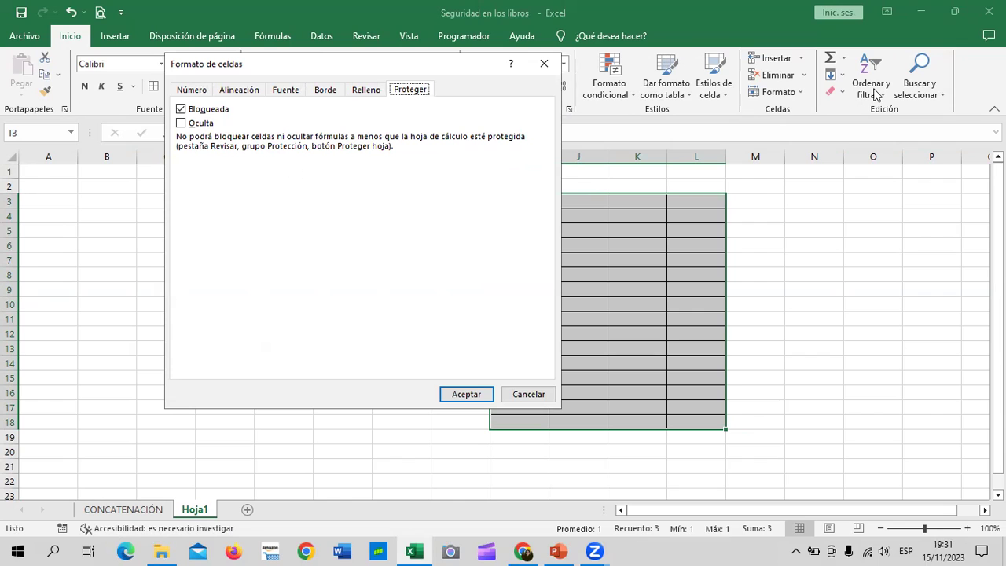
pyautogui.click(531, 393)
pyautogui.click(833, 346)
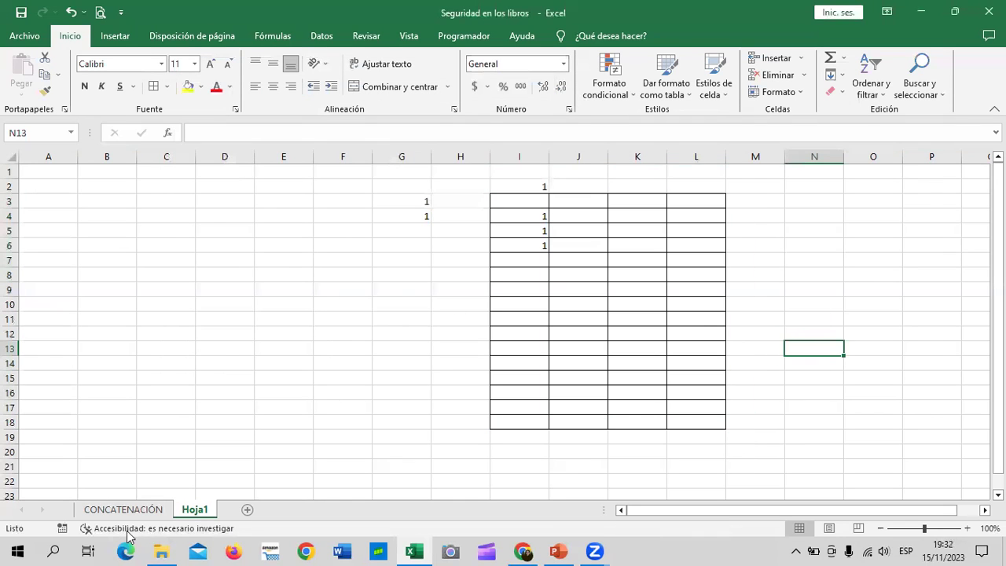
# Step: Delete the Hoja1 sheet and add a new blank sheet in its place
pyautogui.rightClick(203, 512)
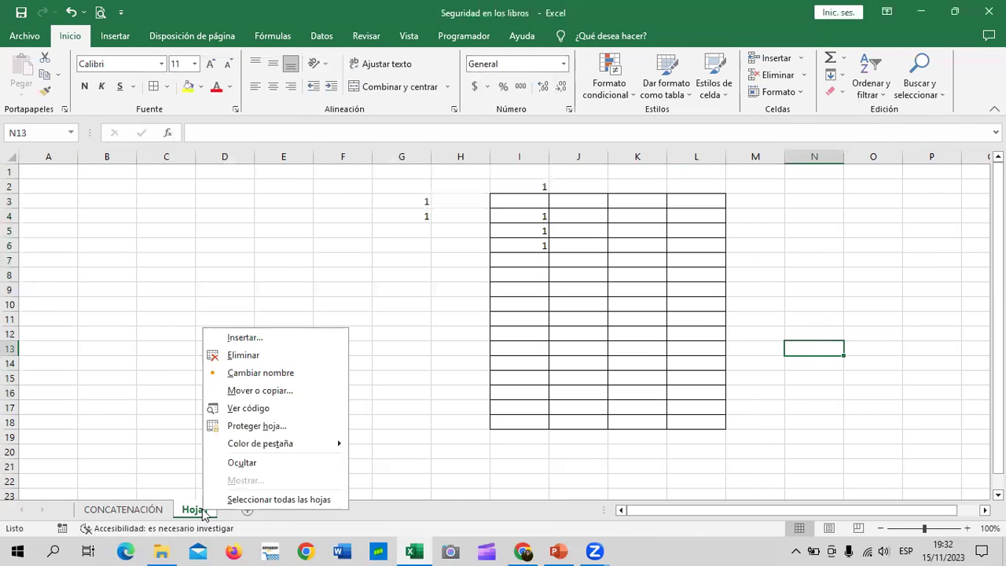
pyautogui.click(235, 355)
pyautogui.click(470, 317)
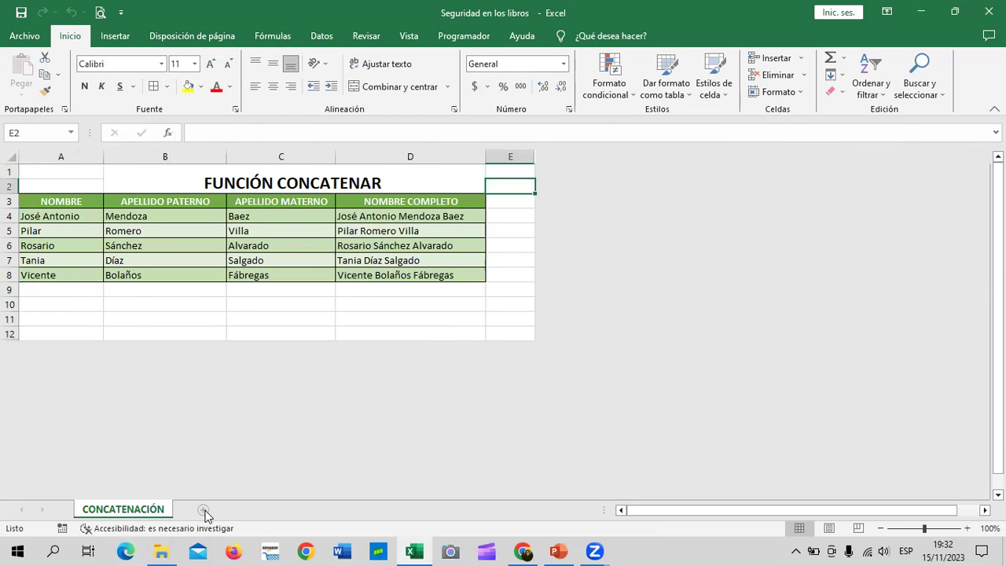
pyautogui.click(203, 509)
pyautogui.click(380, 293)
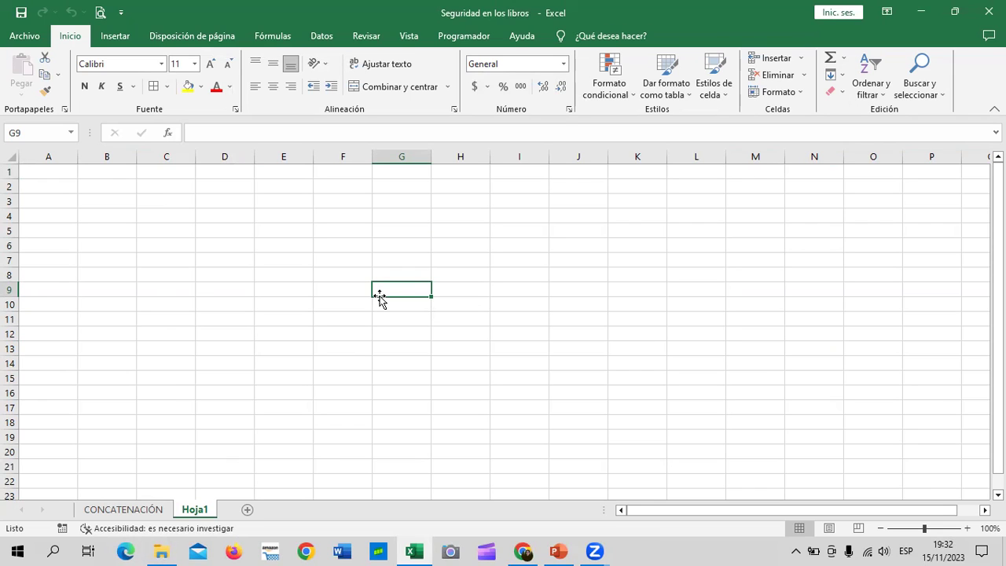
# Step: Type the heading FECHA DE NACIMIENTO in capitals in D4 and widen column D to fit it
pyautogui.click(502, 316)
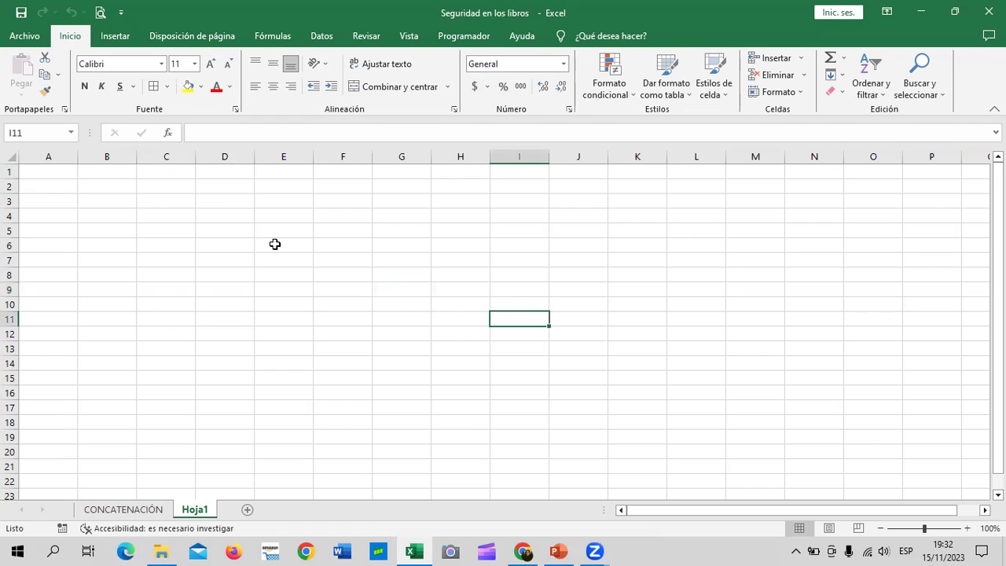
pyautogui.click(237, 214)
pyautogui.write('fecha')
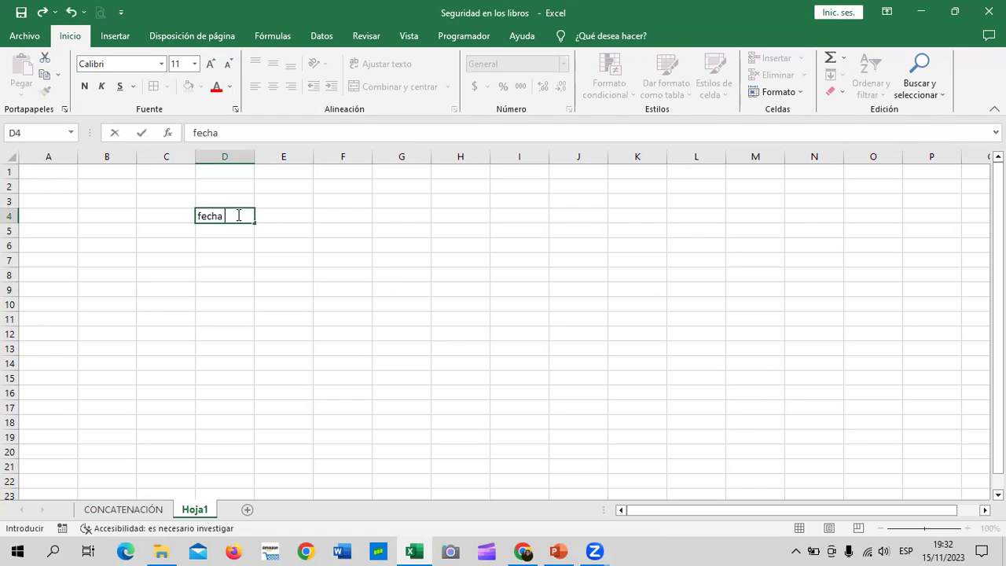
pyautogui.press('capslock')
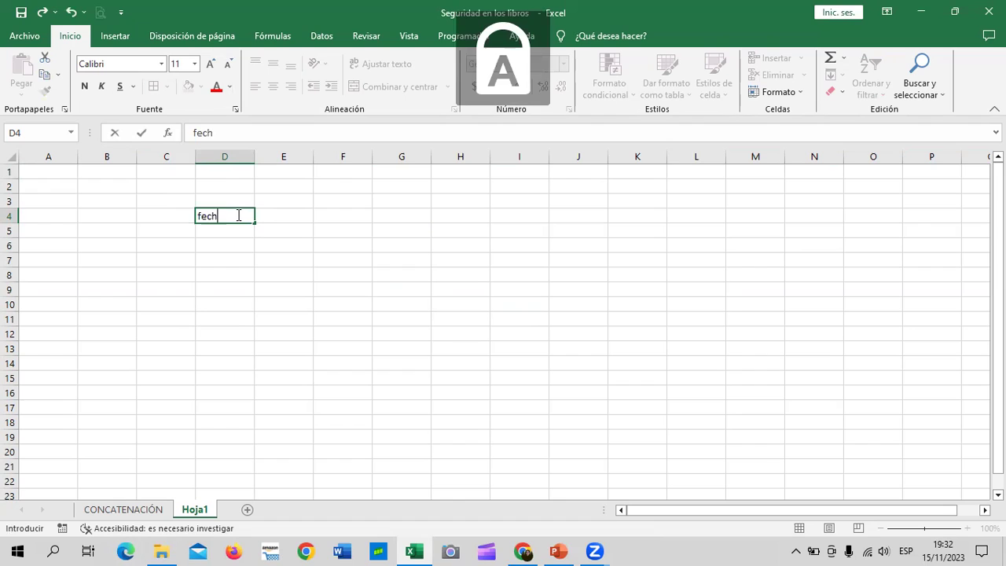
pyautogui.press('BackSpace')
pyautogui.write('FEHCA DE')
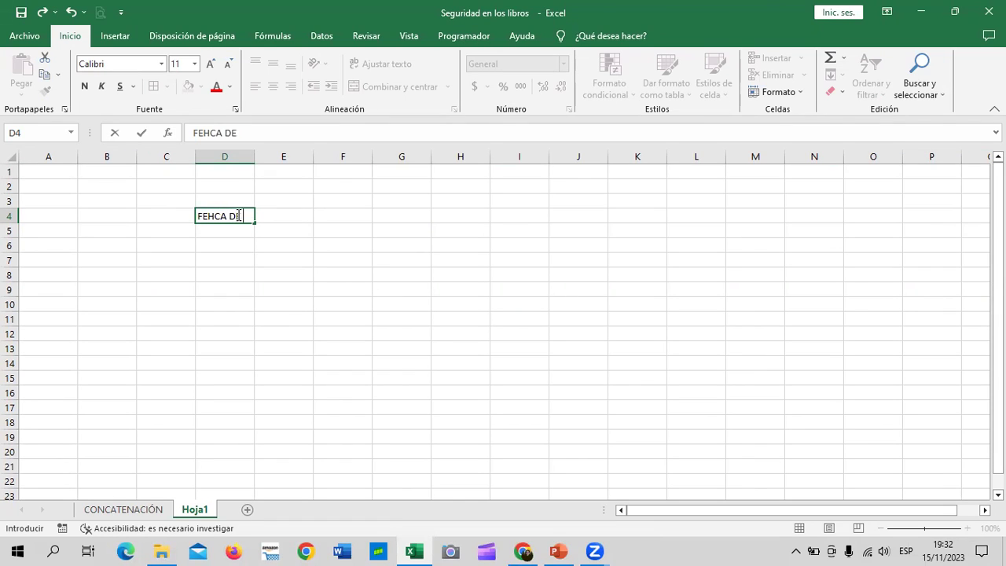
pyautogui.write('NACI')
pyautogui.write('MIEN')
pyautogui.press('Return')
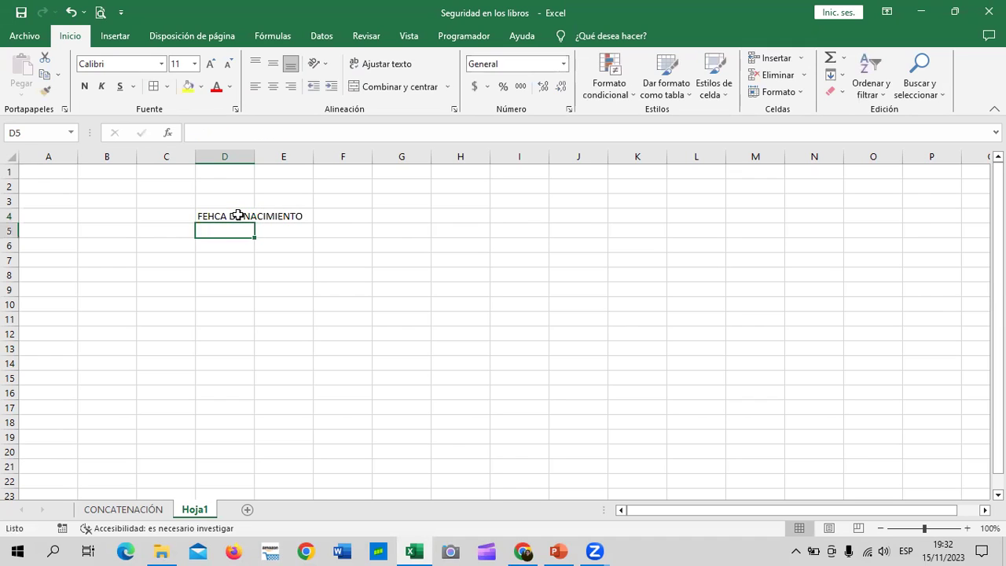
pyautogui.doubleClick(252, 156)
pyautogui.click(267, 215)
# Step: Enter the NOMBRE and EDAD headings in E4 and F4
pyautogui.click(341, 217)
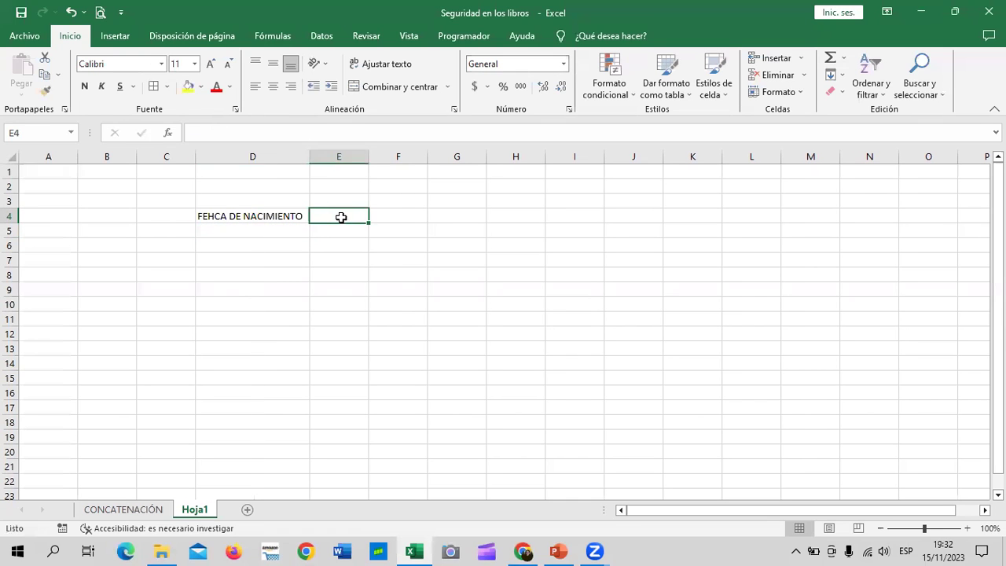
pyautogui.write('NOBRE')
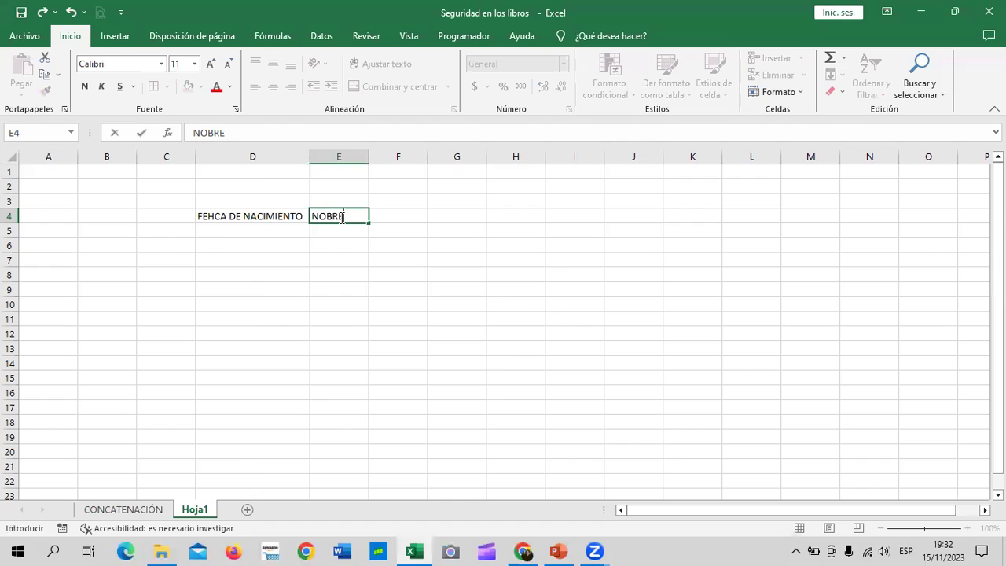
pyautogui.press('Tab')
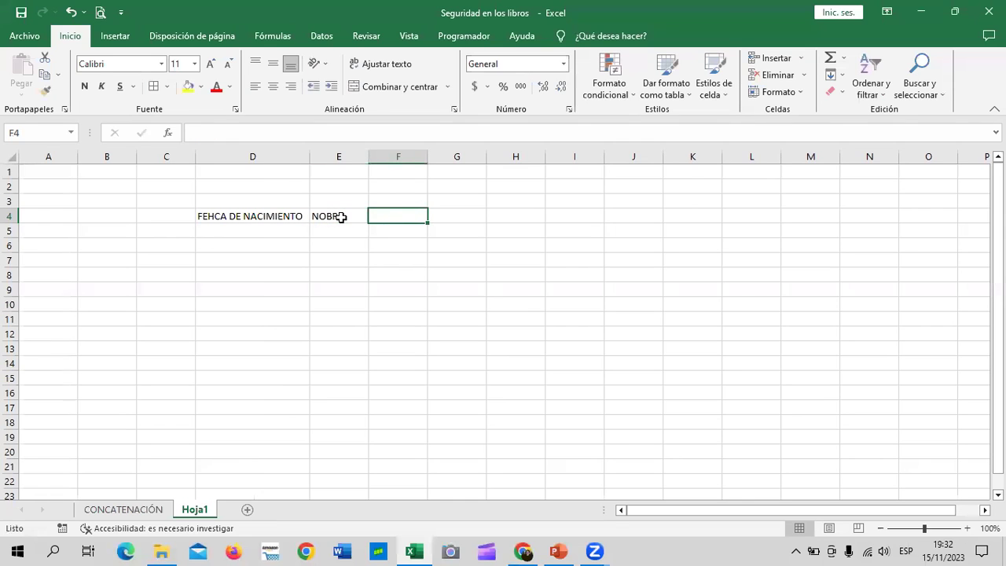
pyautogui.write('ED')
pyautogui.press('Return')
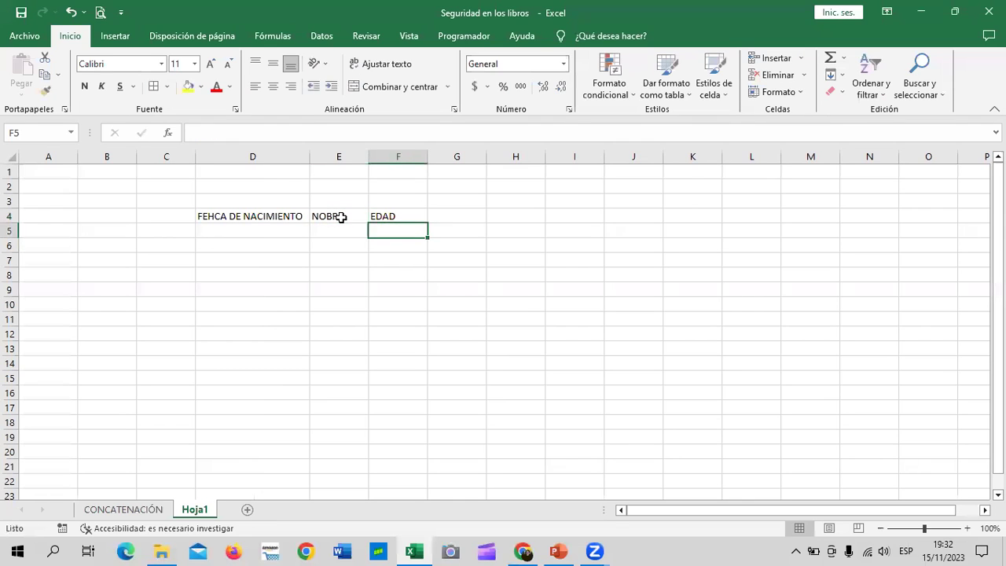
# Step: Apply All Borders to D4:F18 and narrow column D
pyautogui.click(333, 303)
pyautogui.moveTo(260, 214)
pyautogui.mouseDown()
pyautogui.moveTo(349, 437)
pyautogui.moveTo(393, 426)
pyautogui.mouseUp()
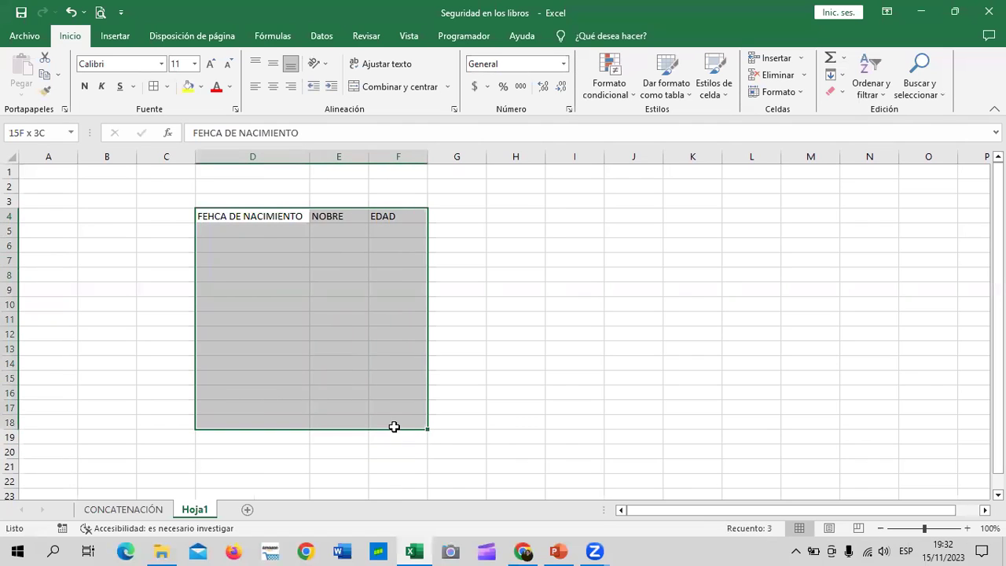
pyautogui.click(154, 87)
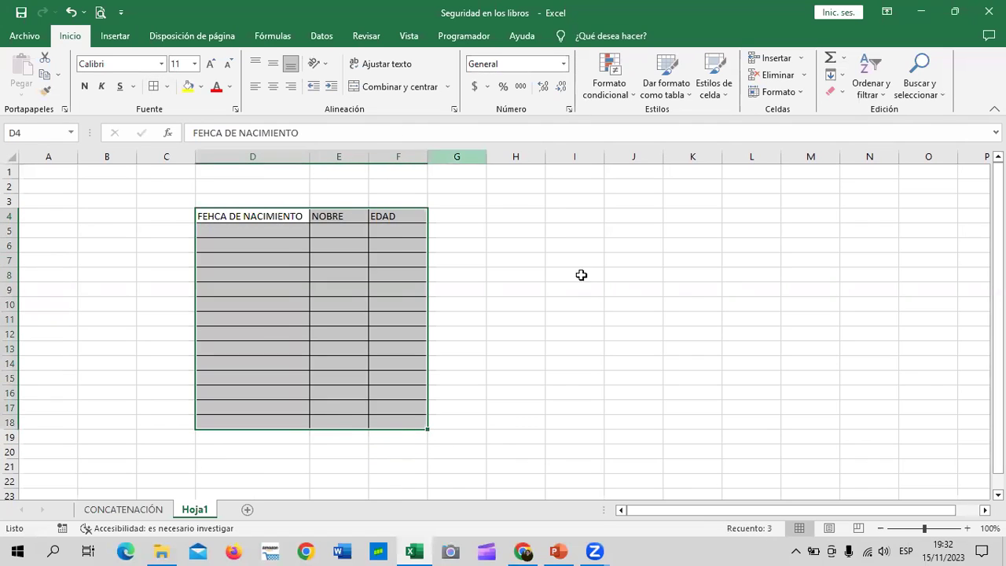
pyautogui.click(621, 289)
pyautogui.moveTo(309, 154); pyautogui.dragTo(264, 155)
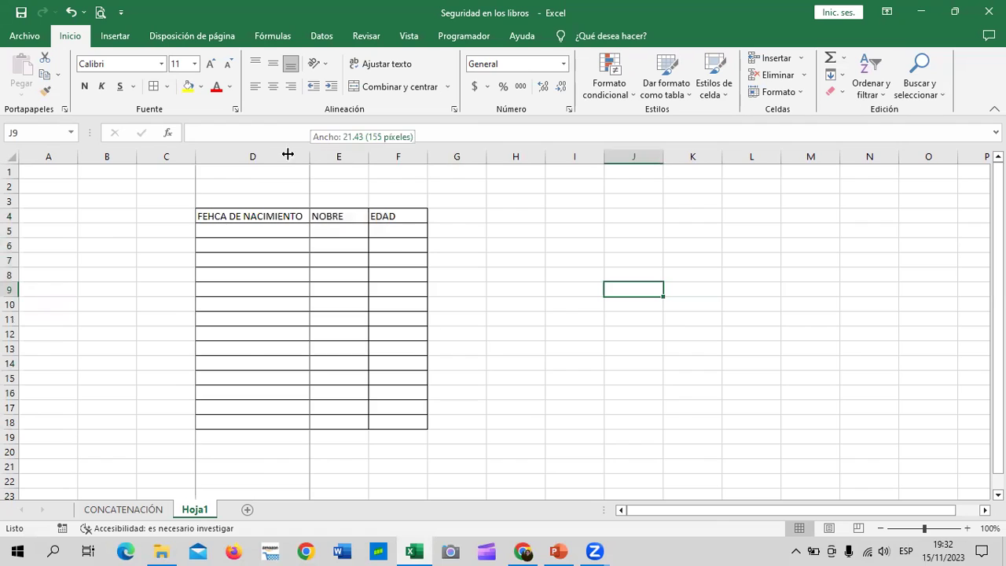
# Step: Wrap the D4 heading text onto two lines
pyautogui.click(235, 213)
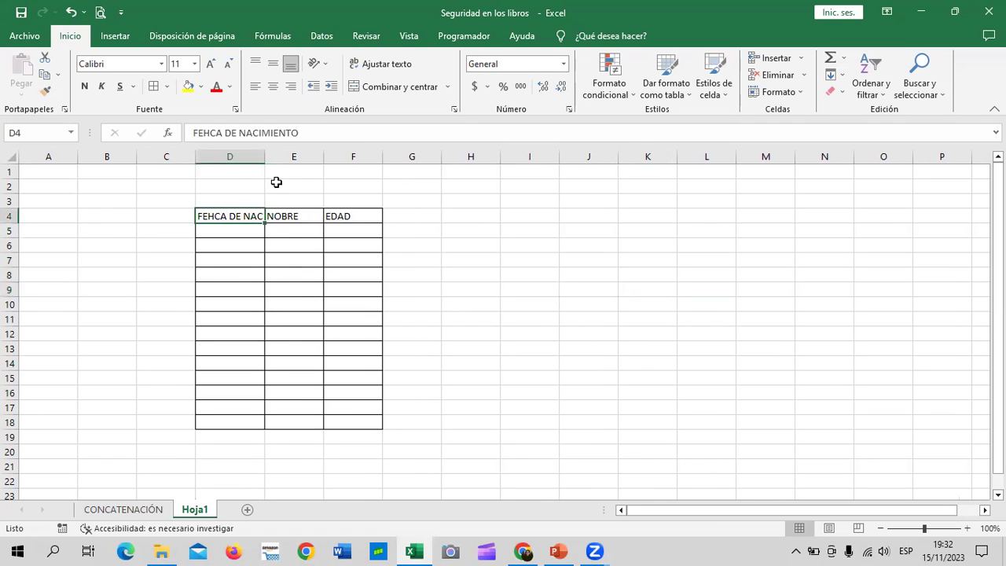
pyautogui.click(376, 68)
pyautogui.click(352, 260)
pyautogui.click(411, 274)
# Step: Correct the E4 heading to NOMBRE and centre the three headings horizontally
pyautogui.click(297, 224)
pyautogui.click(207, 133)
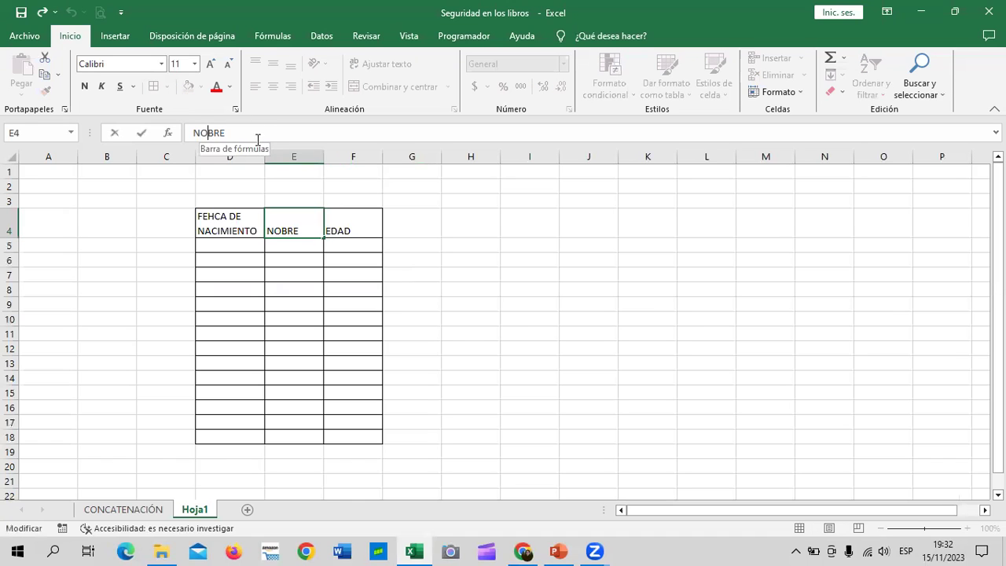
pyautogui.write('M')
pyautogui.click(529, 259)
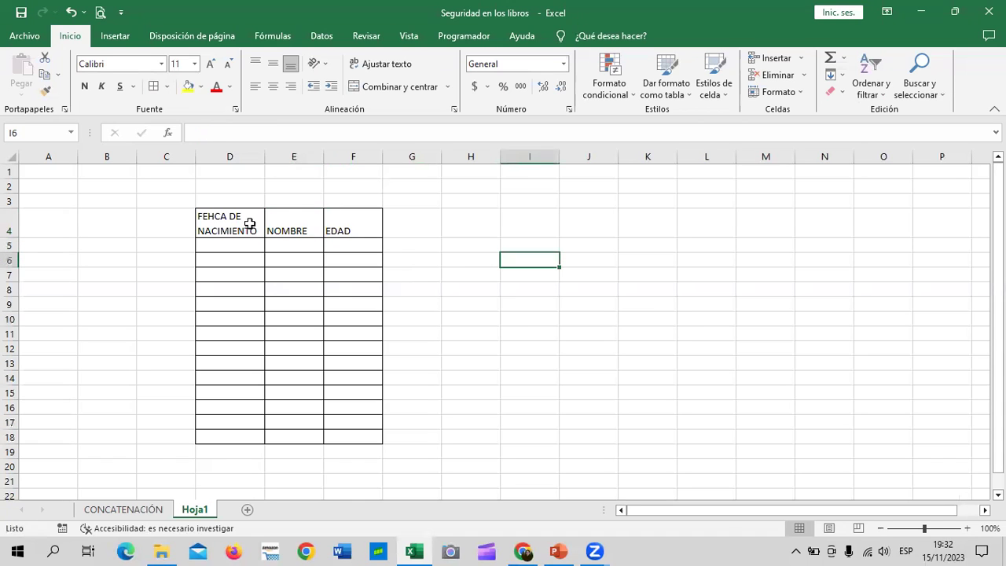
pyautogui.moveTo(249, 225); pyautogui.dragTo(346, 225)
pyautogui.click(273, 87)
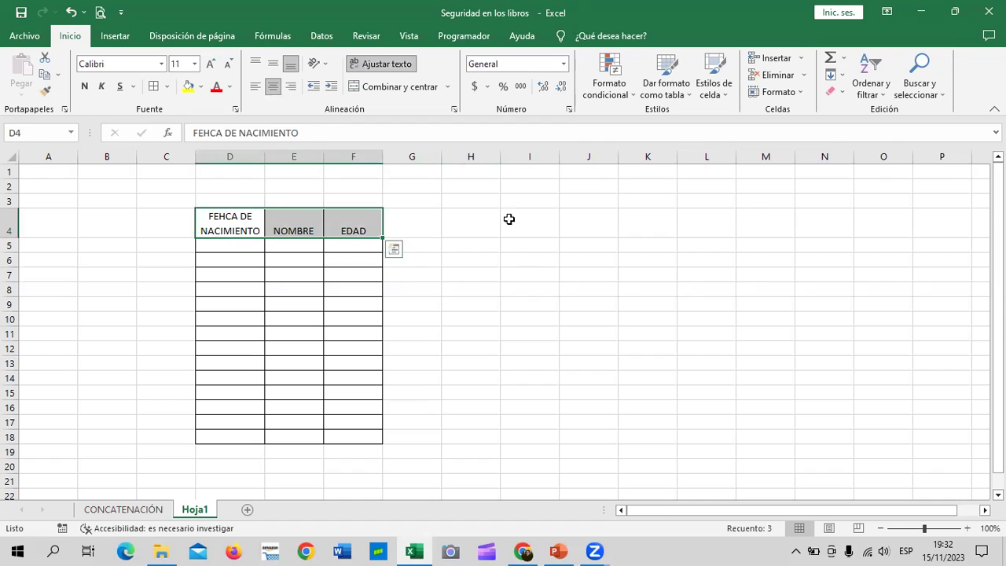
pyautogui.click(518, 275)
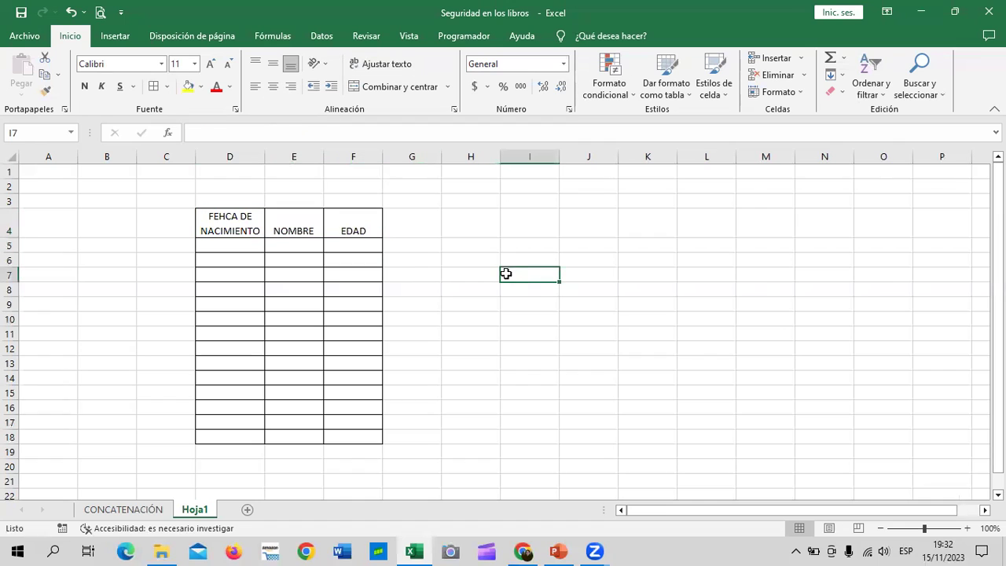
# Step: Fix the D4 heading's spelling to FECHA DE NACIMIENTO and reselect the heading row
pyautogui.click(230, 220)
pyautogui.click(209, 132)
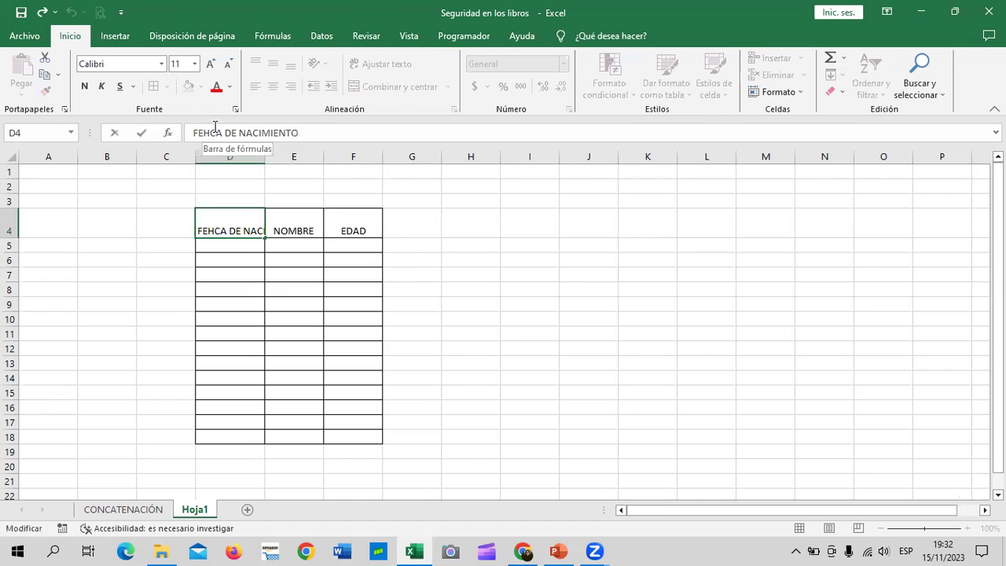
pyautogui.press('BackSpace')
pyautogui.press('BackSpace')
pyautogui.write('CH')
pyautogui.press('Return')
pyautogui.click(588, 274)
pyautogui.moveTo(236, 225); pyautogui.dragTo(353, 228)
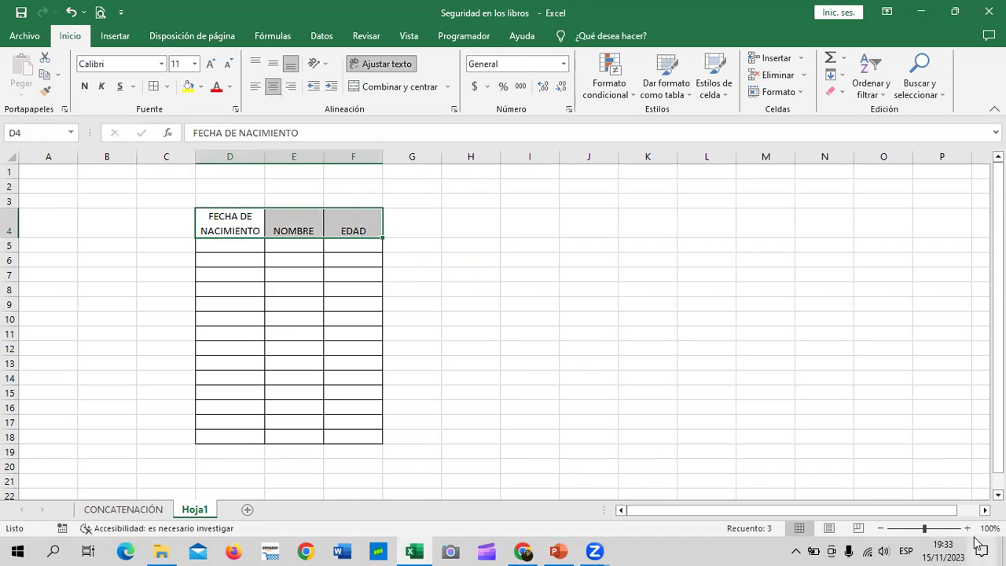
pyautogui.click(967, 528)
pyautogui.click(967, 528)
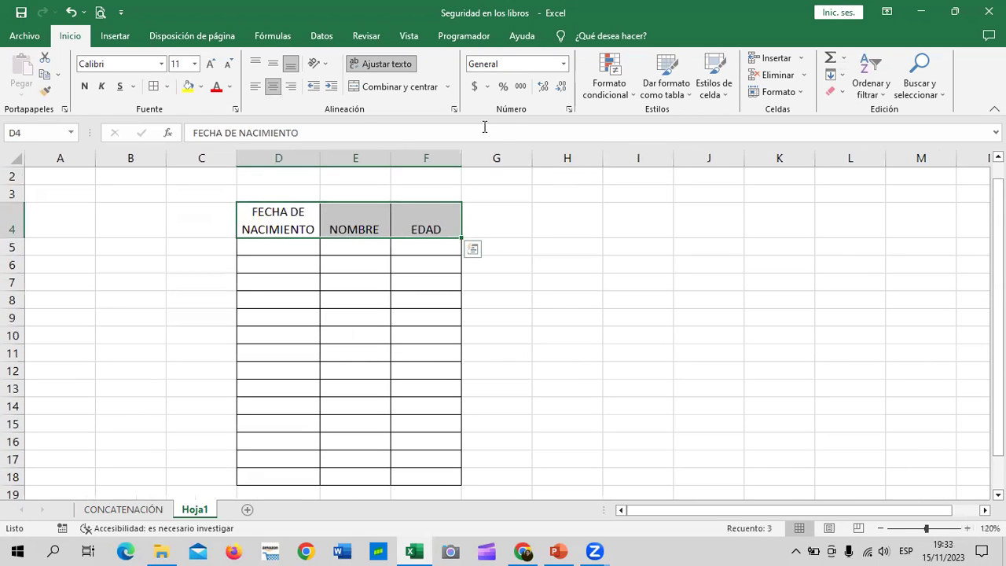
# Step: Apply the orange Énfasis4 cell style to the headings in D4:F4
pyautogui.click(714, 90)
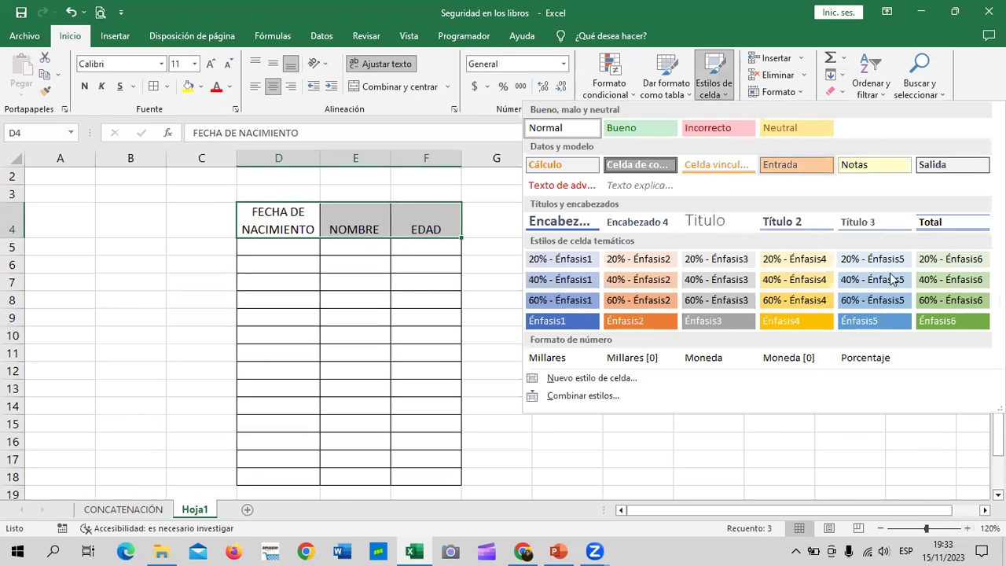
pyautogui.click(781, 321)
pyautogui.click(673, 361)
# Step: Enter the birth date 15/5/1999 in D5 and select D5:D18 for a series
pyautogui.click(287, 245)
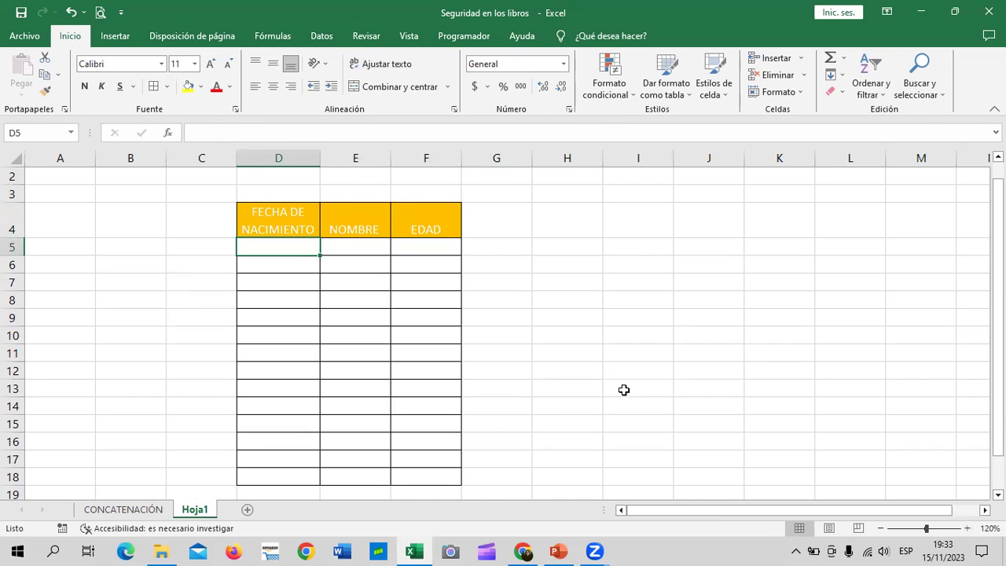
pyautogui.write('15')
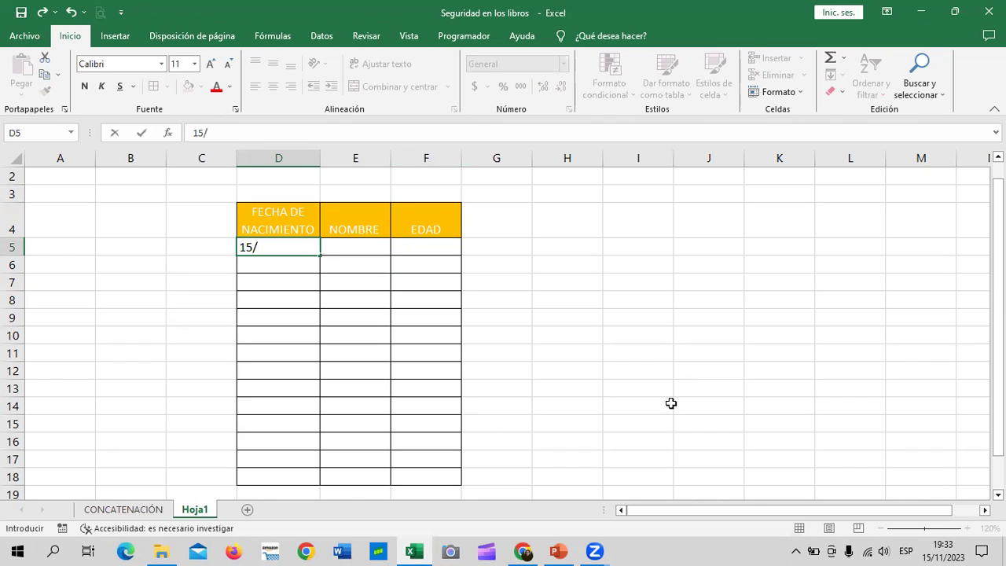
pyautogui.write('/')
pyautogui.write('1999')
pyautogui.press('Return')
pyautogui.moveTo(674, 335); pyautogui.dragTo(674, 317)
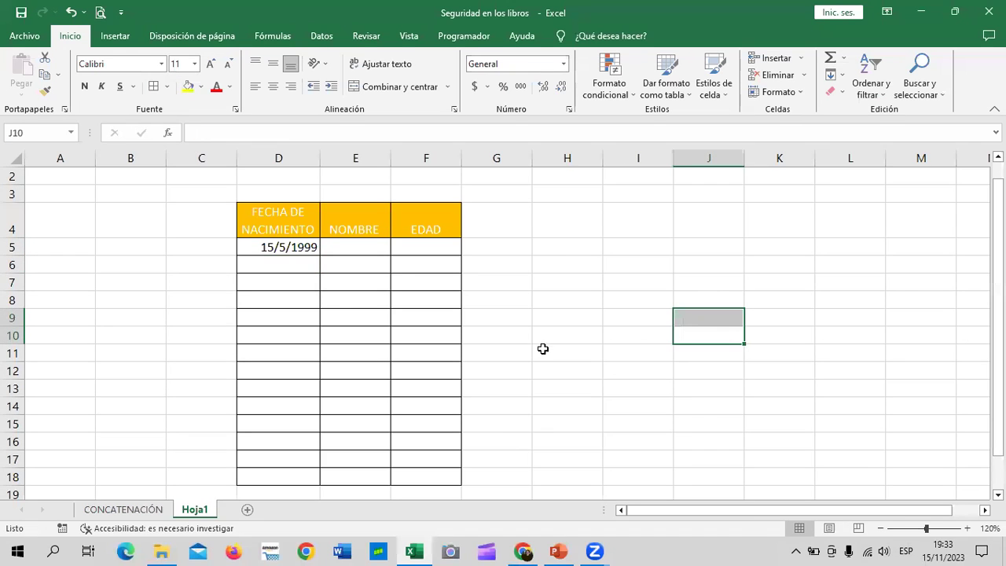
pyautogui.scroll(-1, 550, 347)
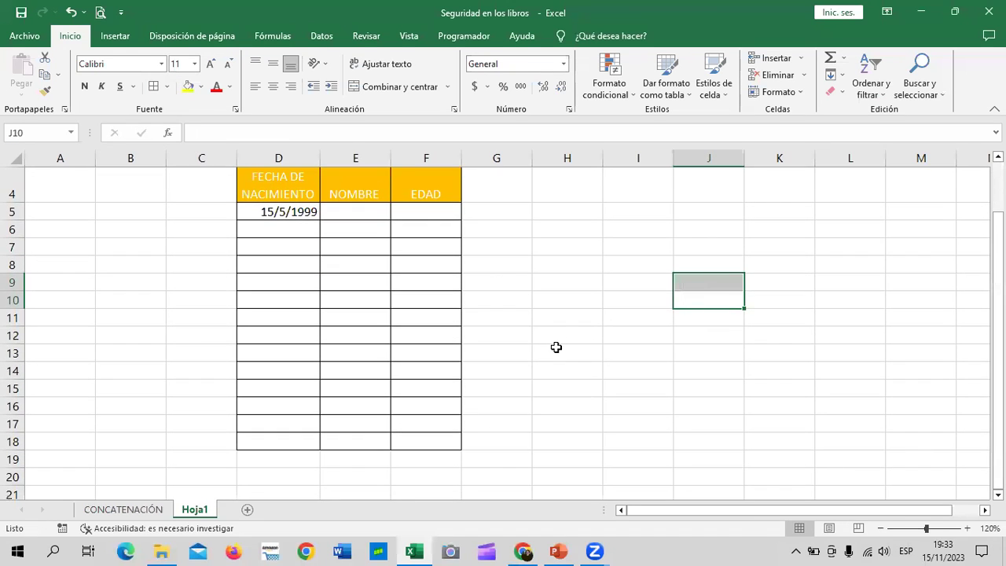
pyautogui.moveTo(295, 209); pyautogui.dragTo(300, 438)
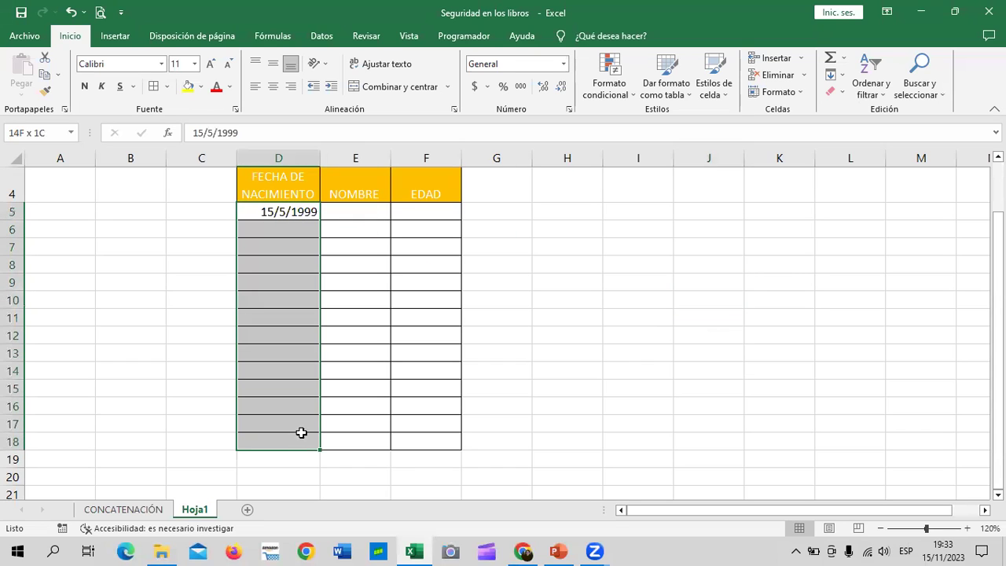
# Step: Start a Fill Series from D5, moving the Series dialog clear of the table
pyautogui.click(833, 75)
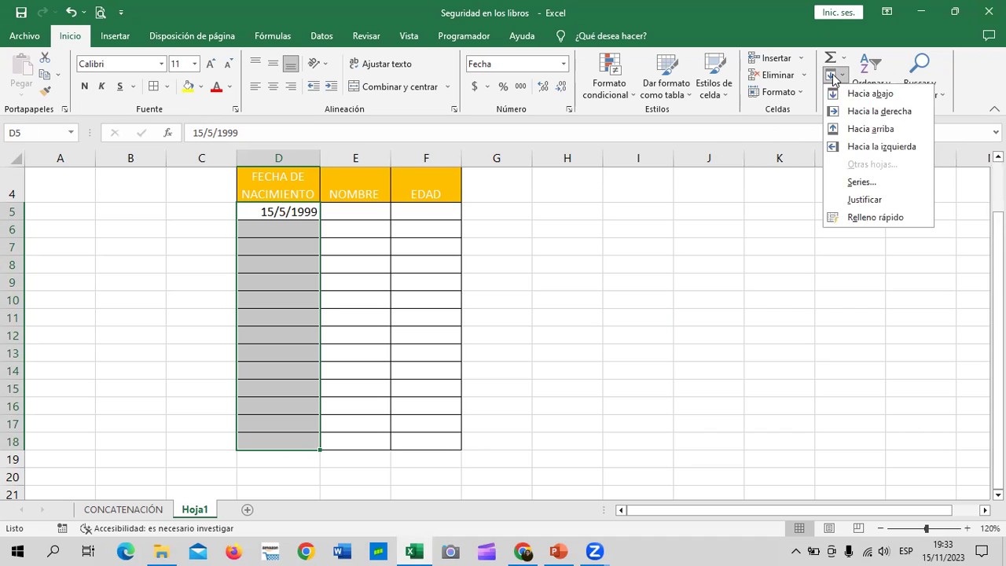
pyautogui.click(874, 187)
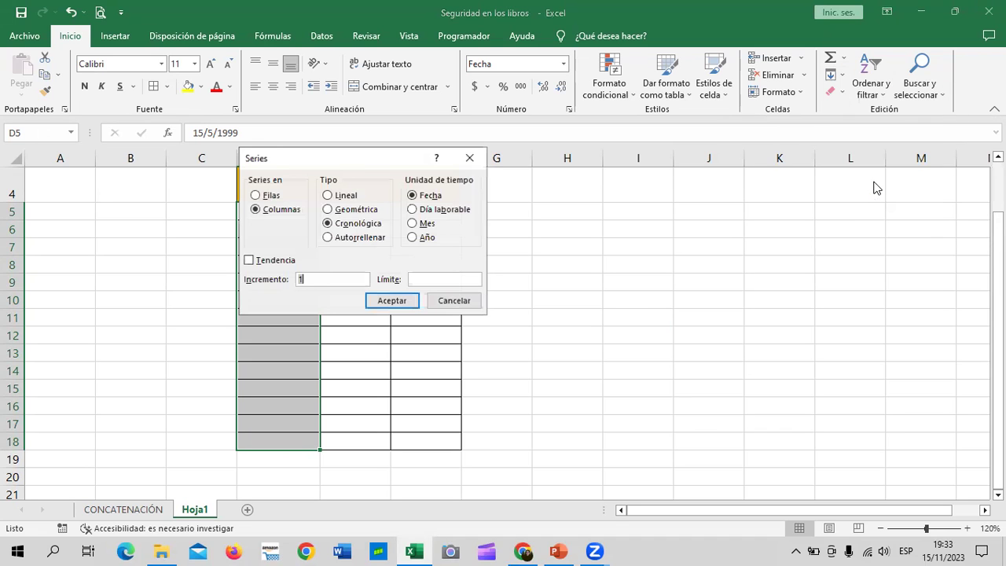
pyautogui.click(451, 297)
pyautogui.click(289, 211)
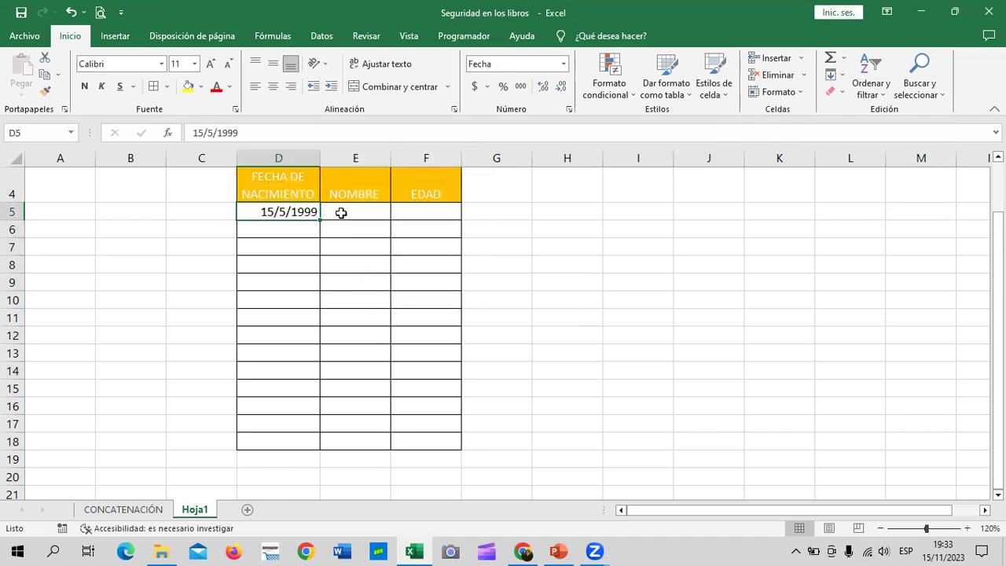
pyautogui.click(830, 75)
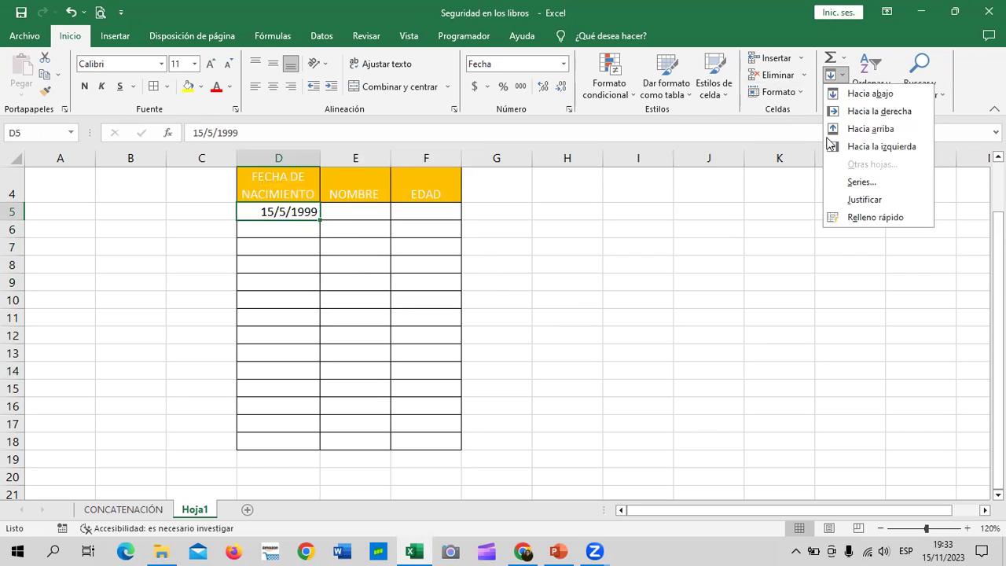
pyautogui.click(859, 183)
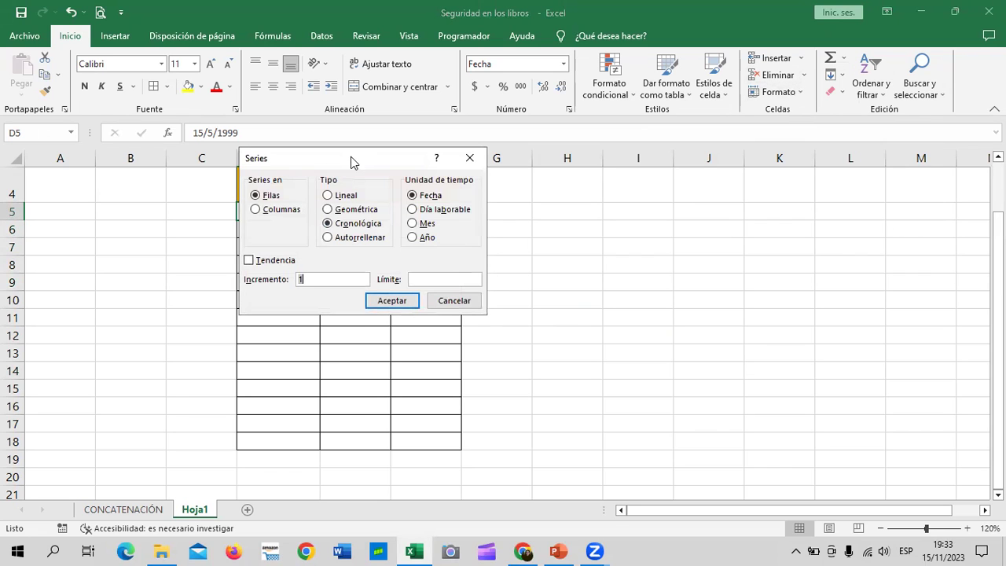
pyautogui.moveTo(353, 160); pyautogui.dragTo(765, 183)
# Step: Fill down the column in 365-day date steps up to the limit 10/10/22
pyautogui.click(668, 232)
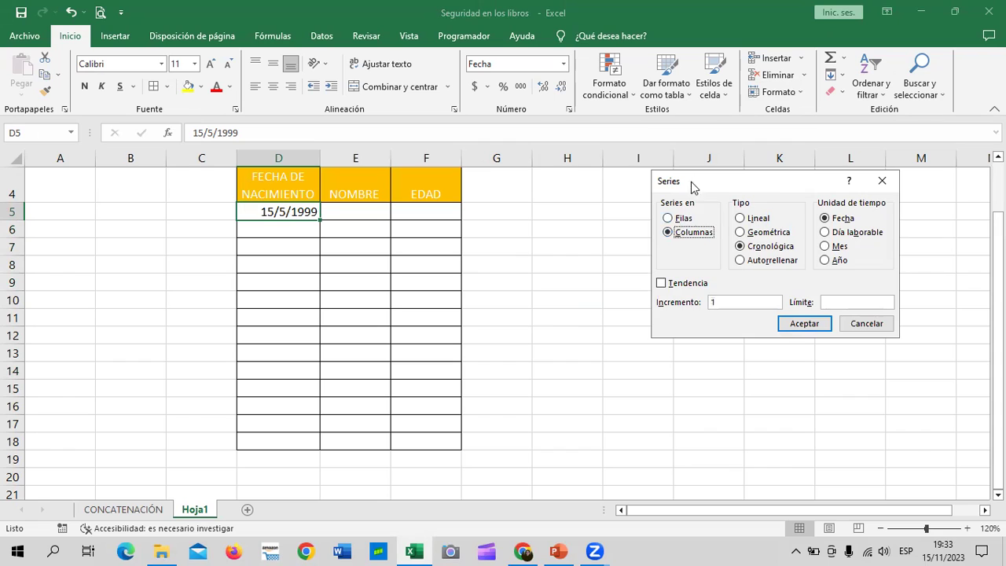
pyautogui.moveTo(684, 175); pyautogui.dragTo(611, 167)
pyautogui.click(664, 293)
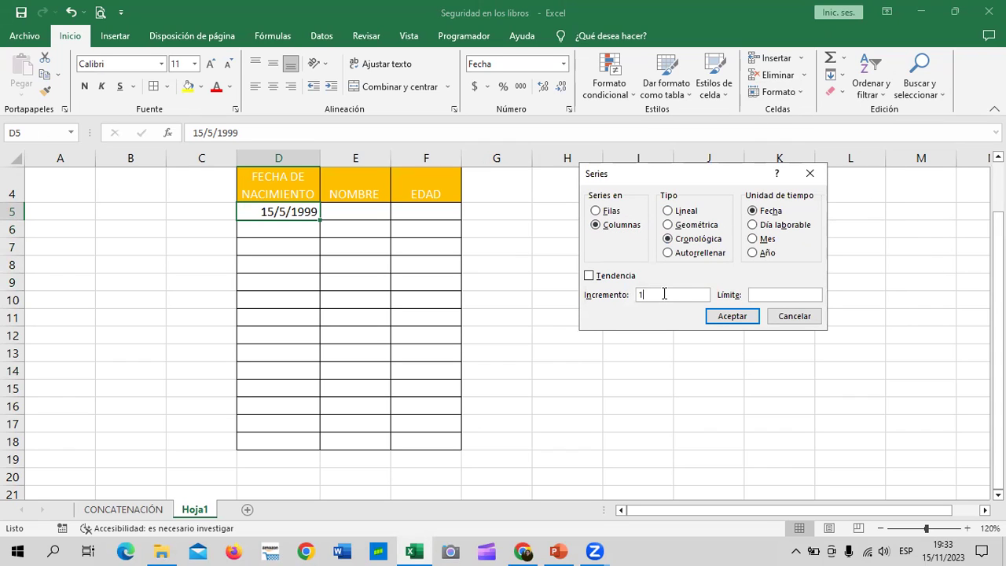
pyautogui.write('365')
pyautogui.write('10')
pyautogui.write('/')
pyautogui.write('22')
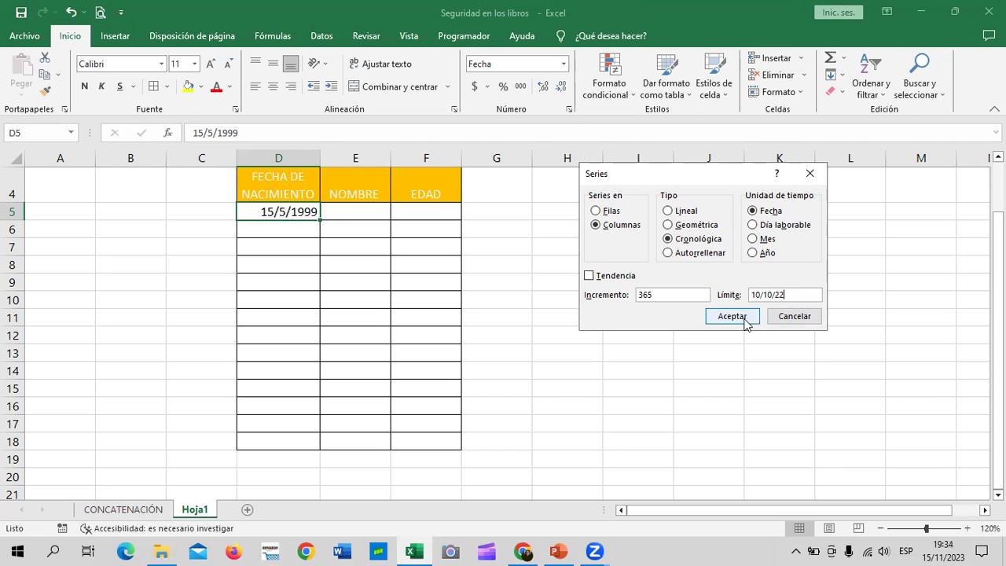
pyautogui.click(731, 316)
pyautogui.scroll(-4, 554, 375)
# Step: Apply All Borders to the name and age cells down to row 28
pyautogui.scroll(3, 554, 375)
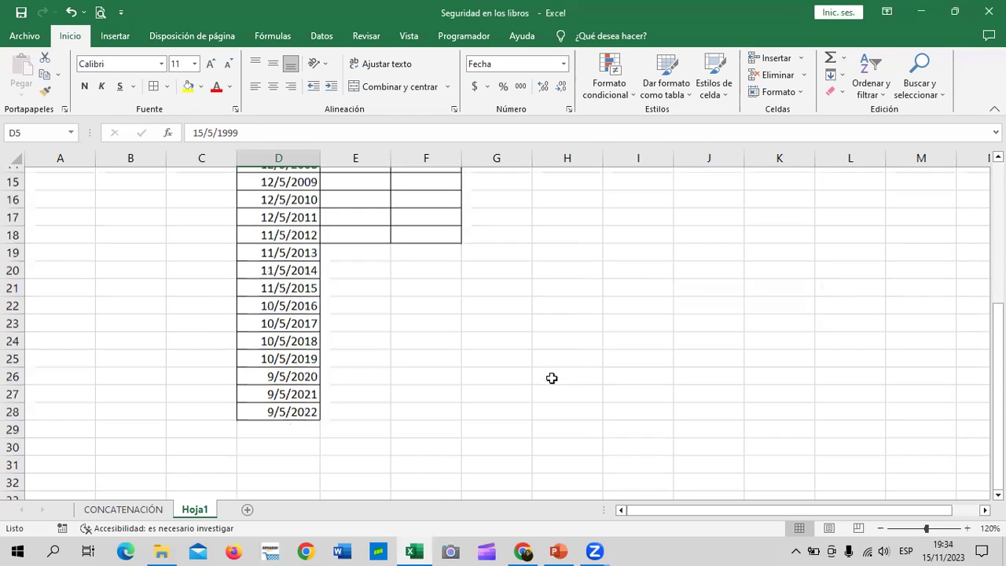
pyautogui.scroll(2, 544, 378)
pyautogui.moveTo(370, 259)
pyautogui.mouseDown()
pyautogui.moveTo(435, 486)
pyautogui.moveTo(431, 421)
pyautogui.mouseUp()
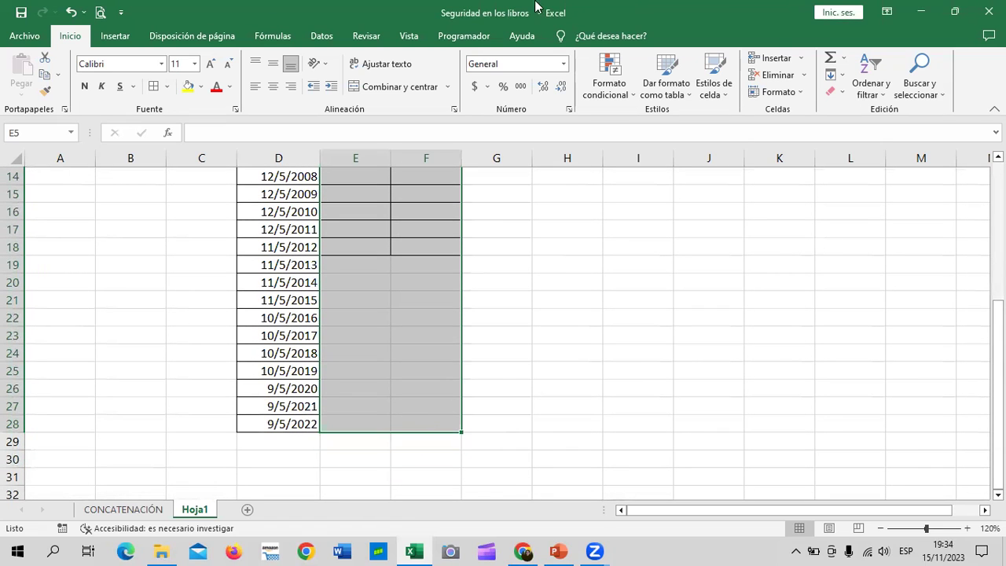
pyautogui.click(154, 86)
pyautogui.scroll(-4, 368, 350)
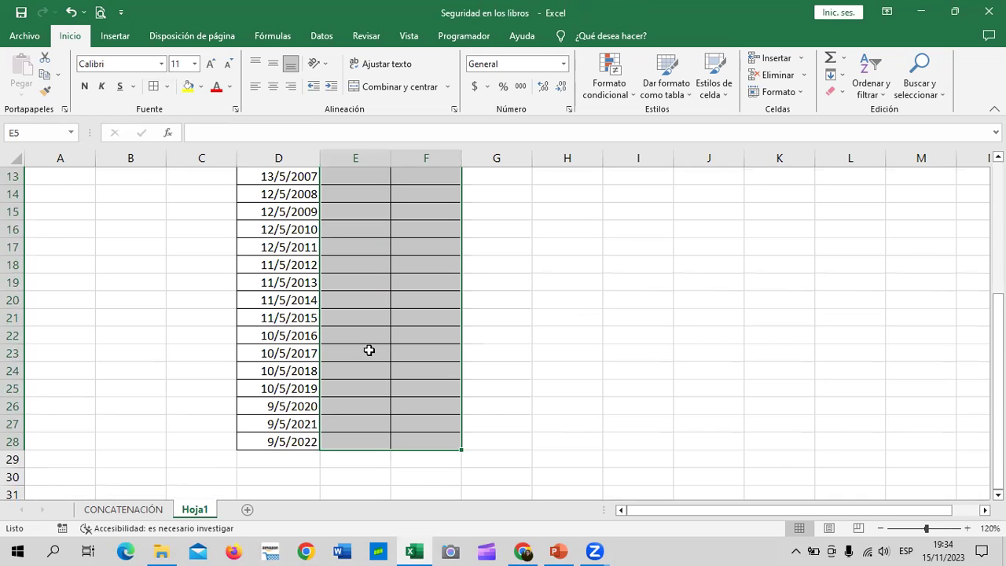
pyautogui.scroll(3, 469, 407)
pyautogui.scroll(-2, 469, 407)
pyautogui.scroll(-1, 456, 425)
pyautogui.scroll(3, 597, 385)
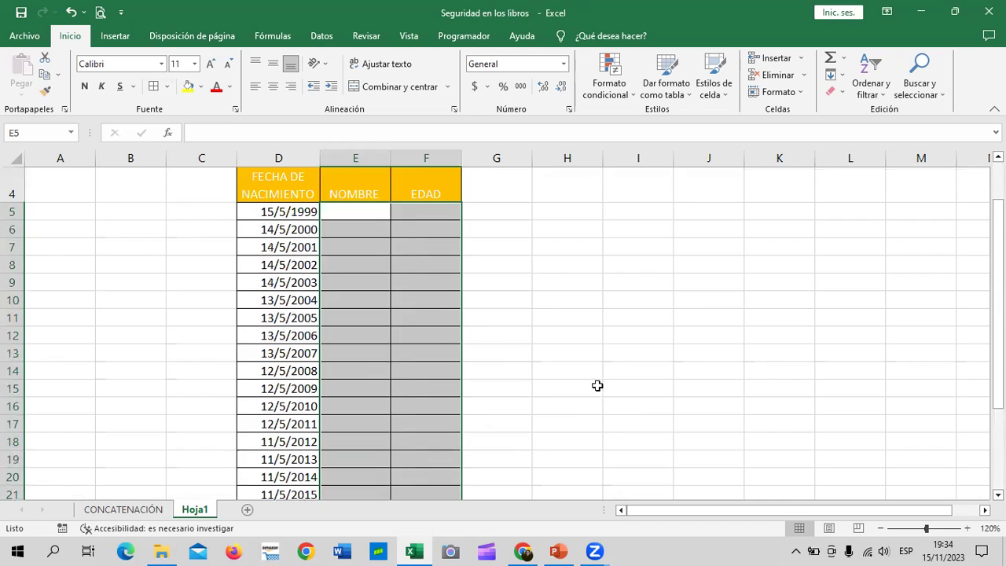
pyautogui.click(605, 385)
# Step: Enter the names JUAN, PEDRO, AMILCAR, CARLOS, KARLA and ADRIANA in E5:E10
pyautogui.click(370, 210)
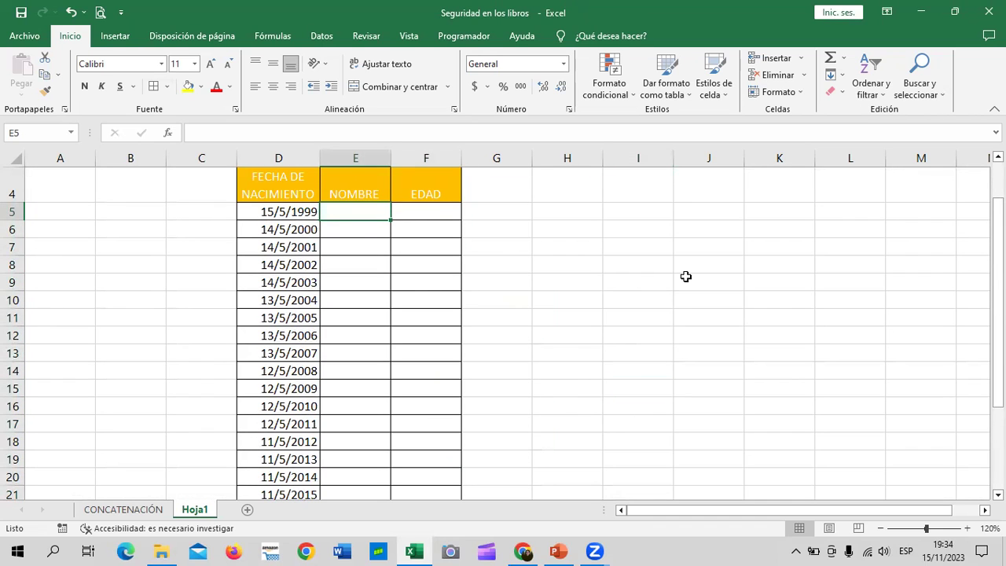
pyautogui.write('JUAN')
pyautogui.press('Return')
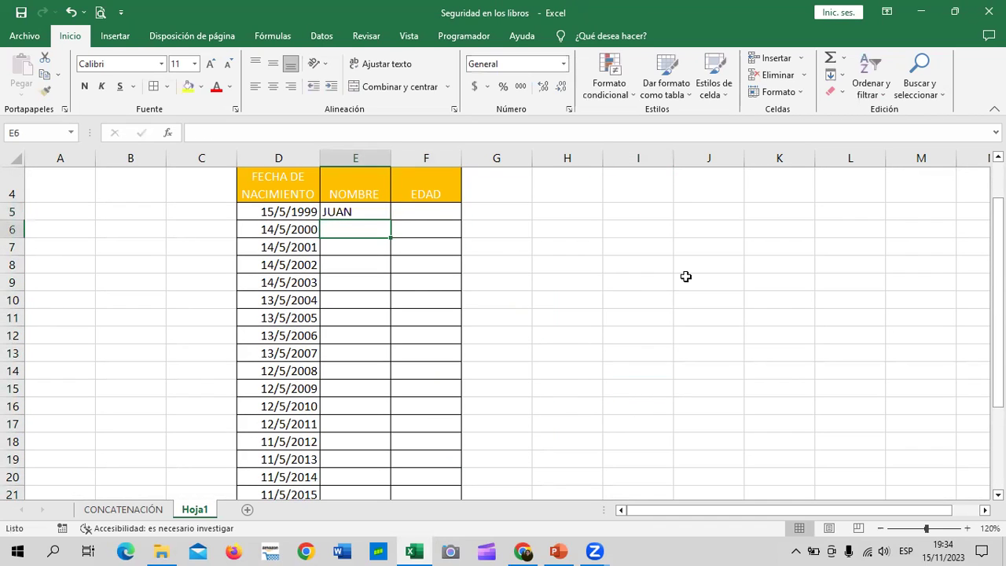
pyautogui.write('PEDRO')
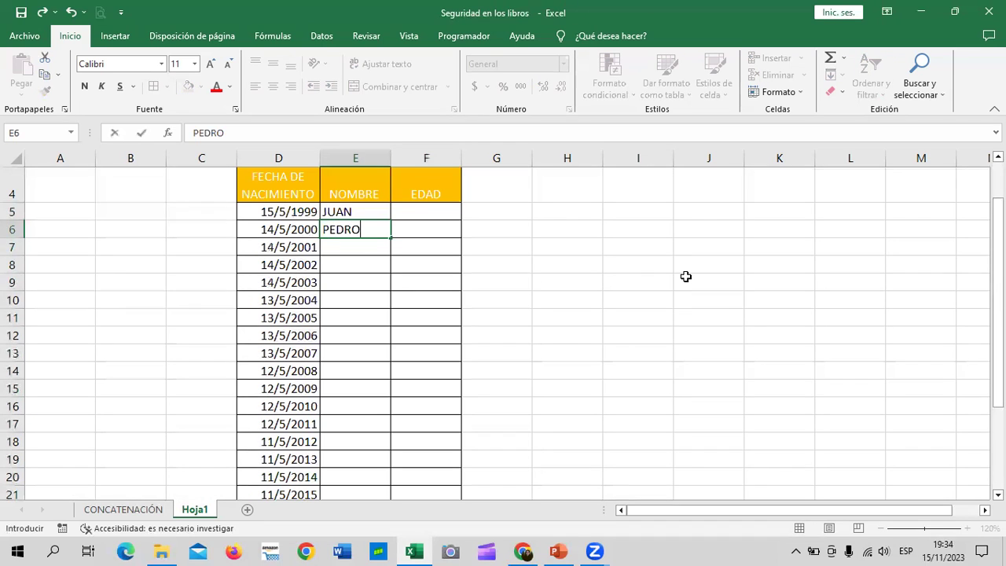
pyautogui.press('Return')
pyautogui.write('AMILCAR')
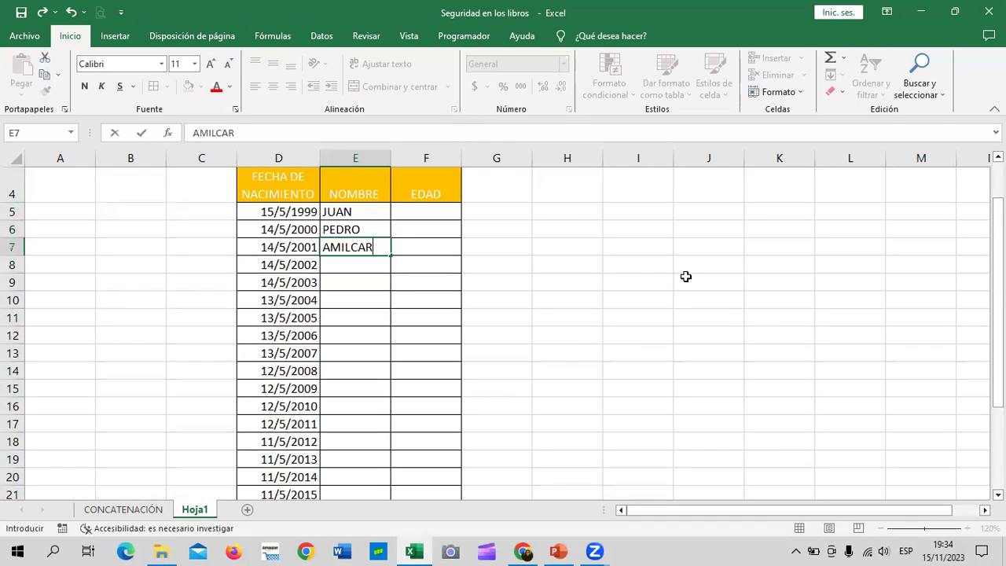
pyautogui.press('Return')
pyautogui.write('C')
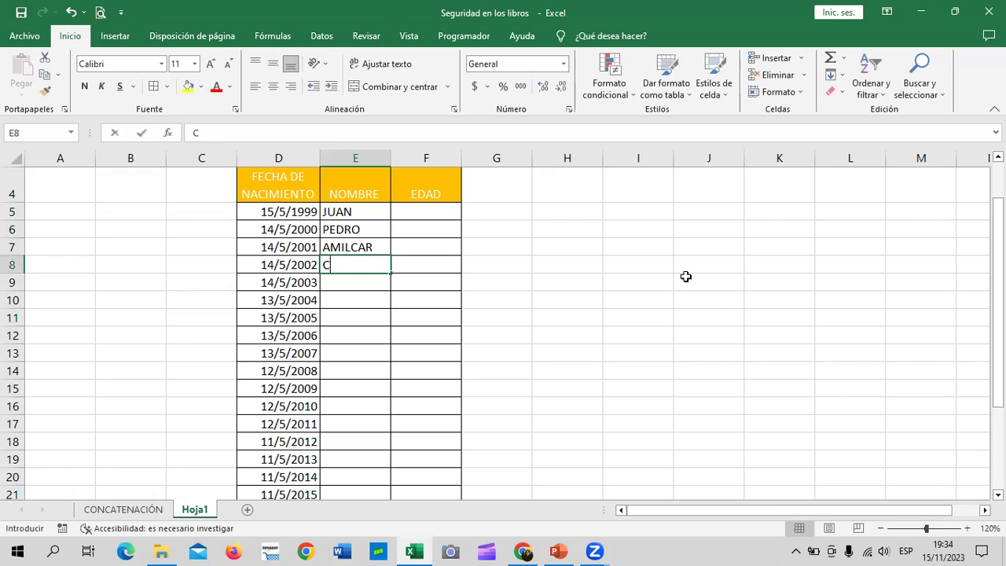
pyautogui.write('ARLOS')
pyautogui.press('Return')
pyautogui.write('KARLA')
pyautogui.press('Return')
pyautogui.write('ADRIANA 7MIERIAN')
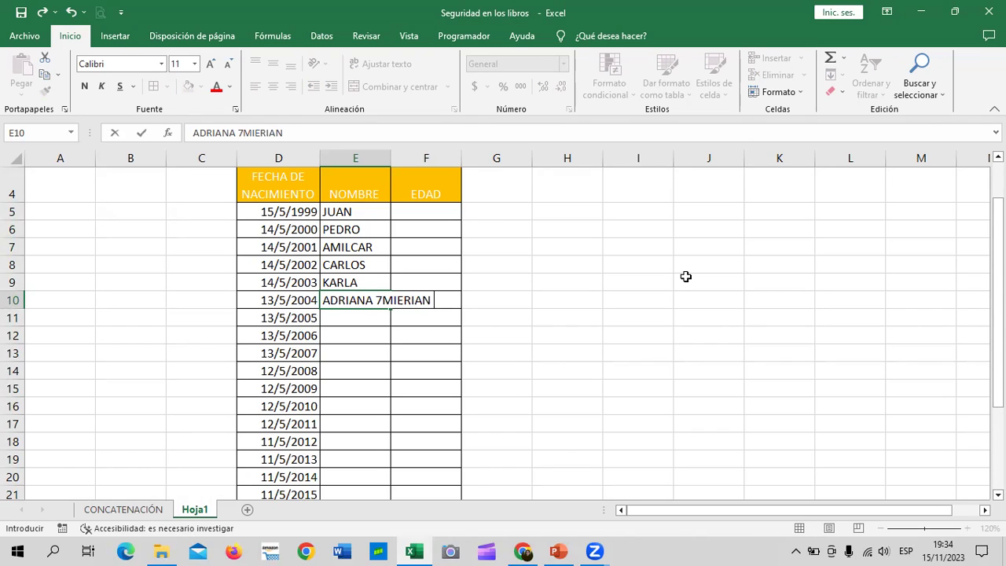
pyautogui.press('BackSpace')
pyautogui.press('BackSpace')
pyautogui.press('BackSpace')
pyautogui.press('BackSpace')
pyautogui.press('BackSpace')
pyautogui.press('BackSpace')
pyautogui.press('BackSpace')
pyautogui.press('BackSpace')
pyautogui.hotkey('ctrl', 'Return')
pyautogui.press('Down')
# Step: Enter MIRIAN, JULIA, ALBERTO, ANA, CRISTINA, ANDREA, VLADIMIR and JAIRO in E11:E18
pyautogui.write('MIR')
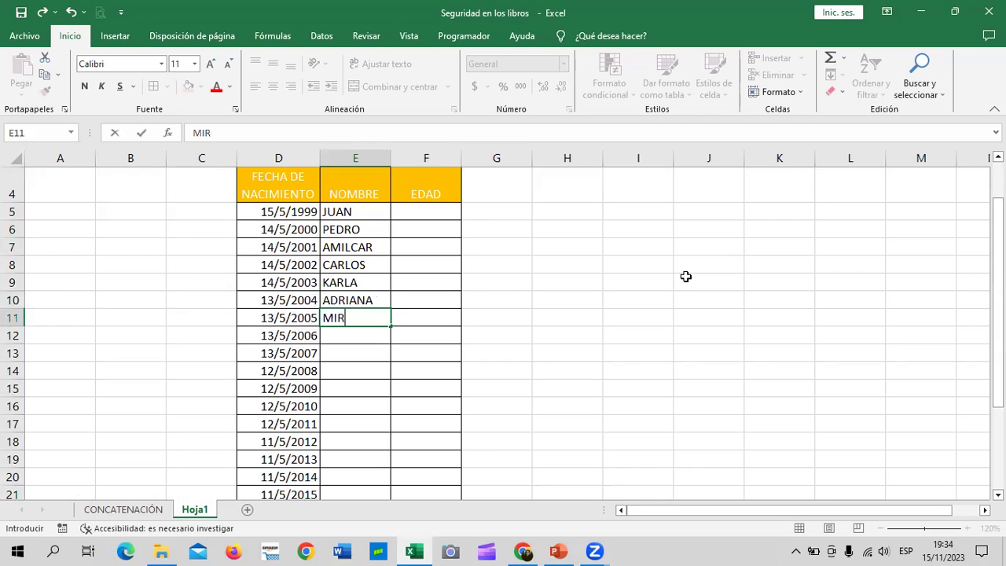
pyautogui.press('BackSpace')
pyautogui.write('RIAN')
pyautogui.press('Return')
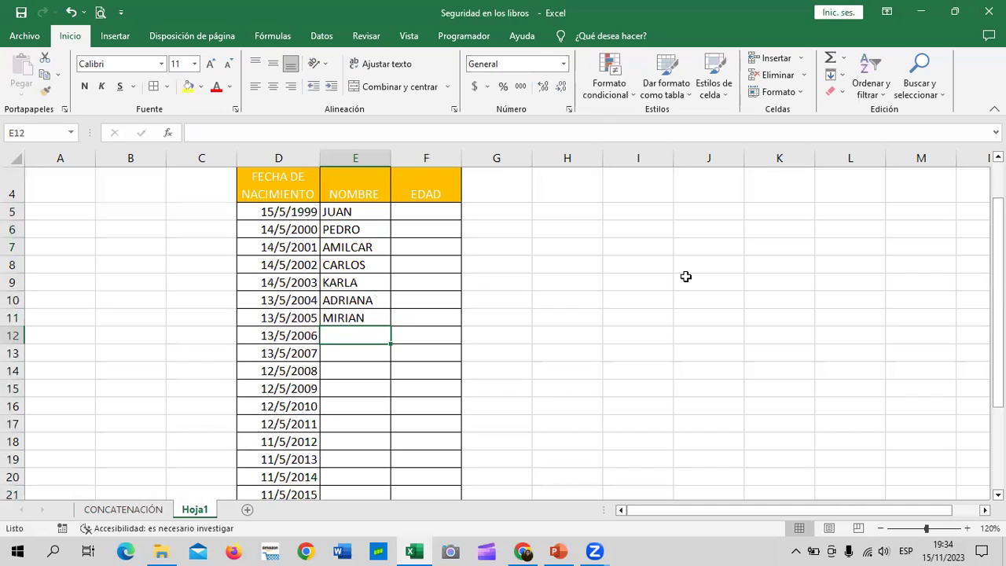
pyautogui.write('JULIA')
pyautogui.press('Return')
pyautogui.write('ALBERTO')
pyautogui.press('Return')
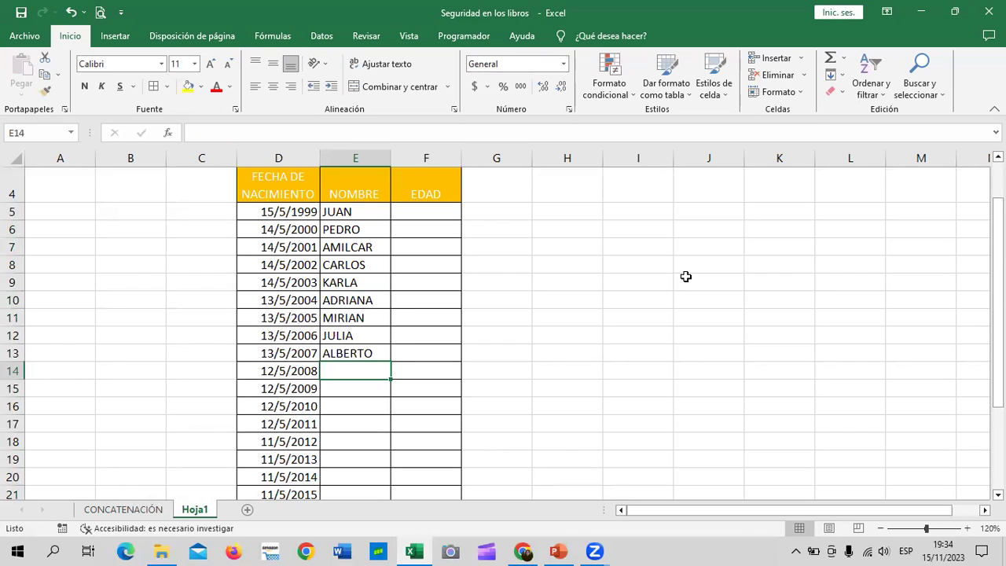
pyautogui.write('ANA')
pyautogui.press('Return')
pyautogui.write('CRISTINA')
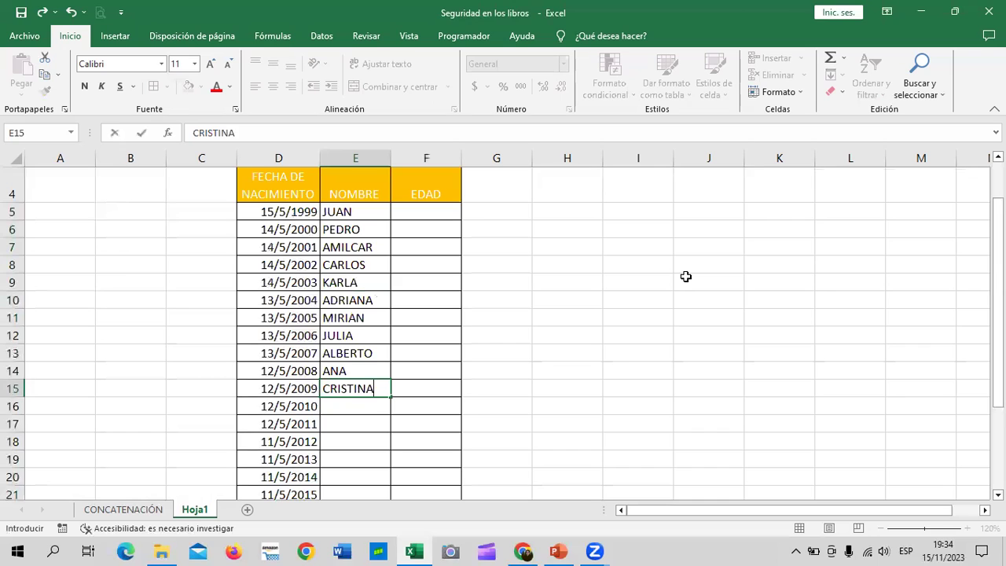
pyautogui.press('Return')
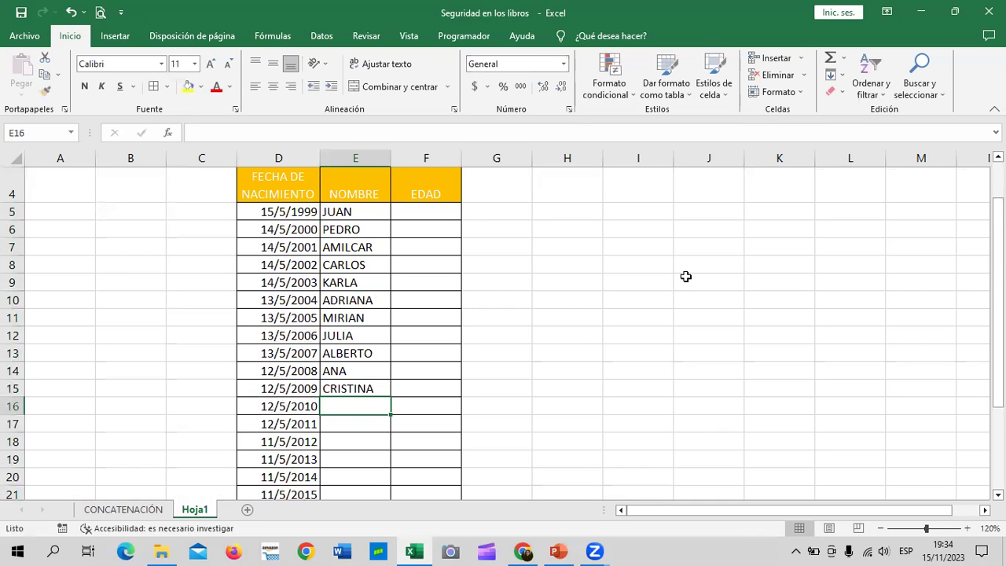
pyautogui.write('ANDRE')
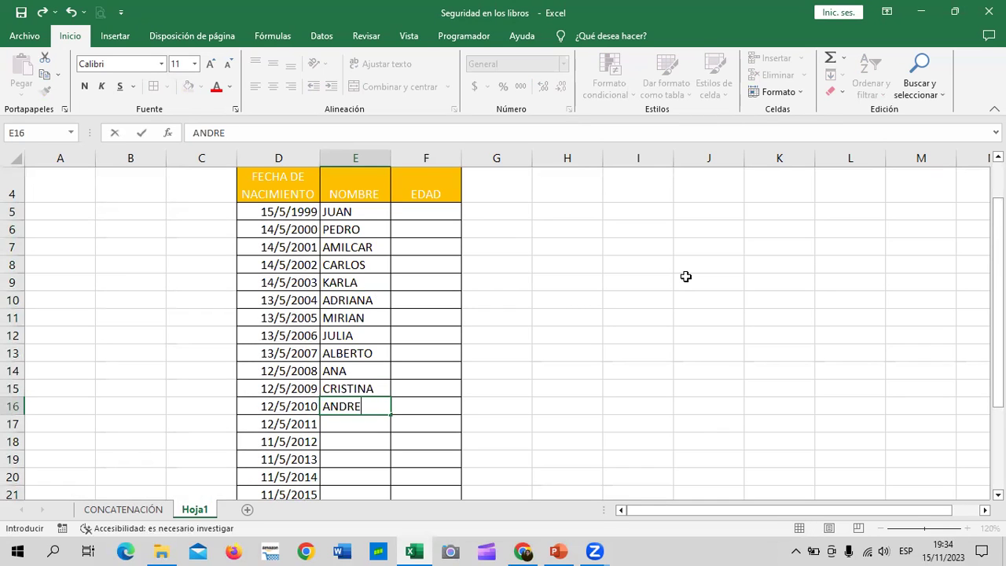
pyautogui.write('A')
pyautogui.press('Return')
pyautogui.write('VLADIMIR')
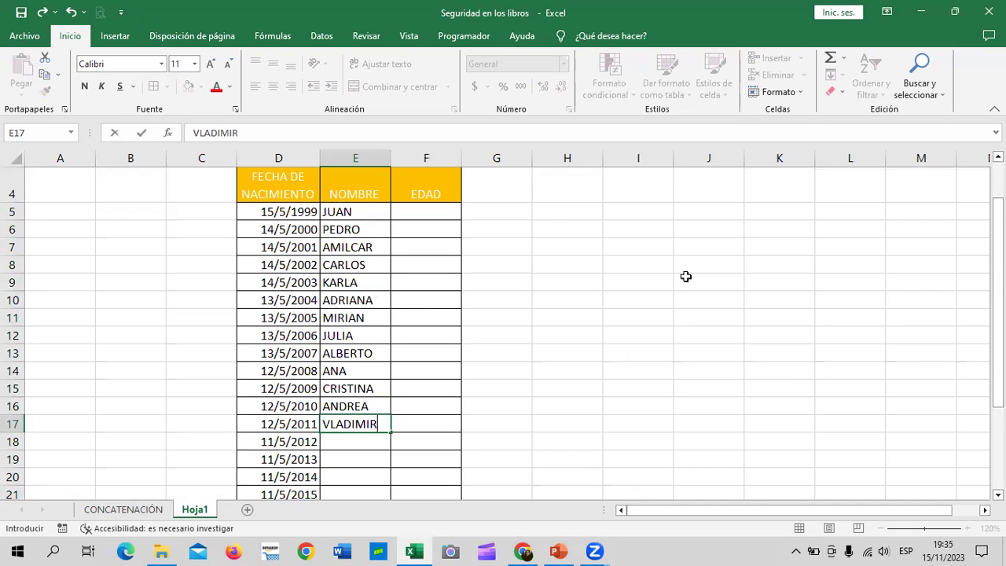
pyautogui.press('Return')
pyautogui.write('JAIRO')
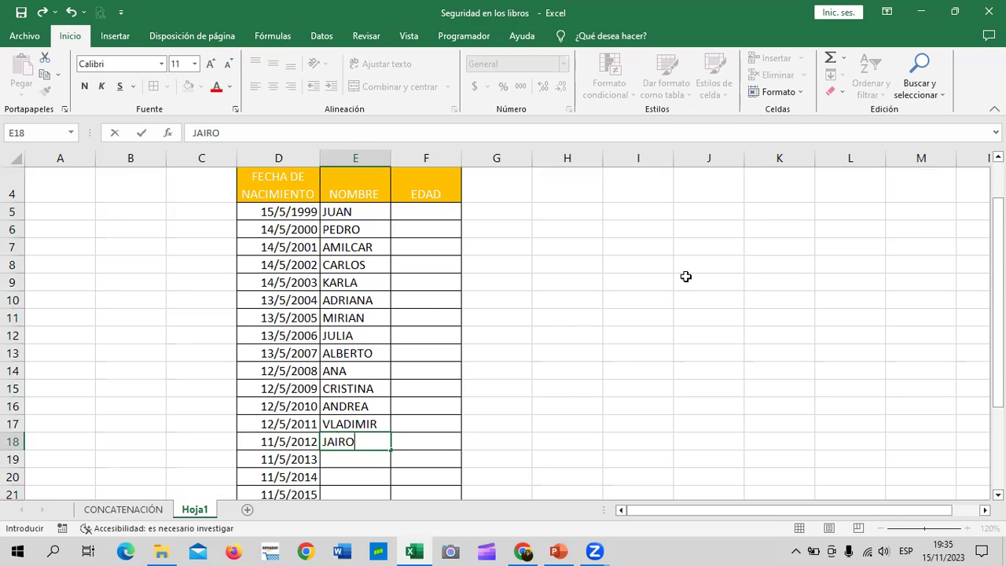
pyautogui.press('Return')
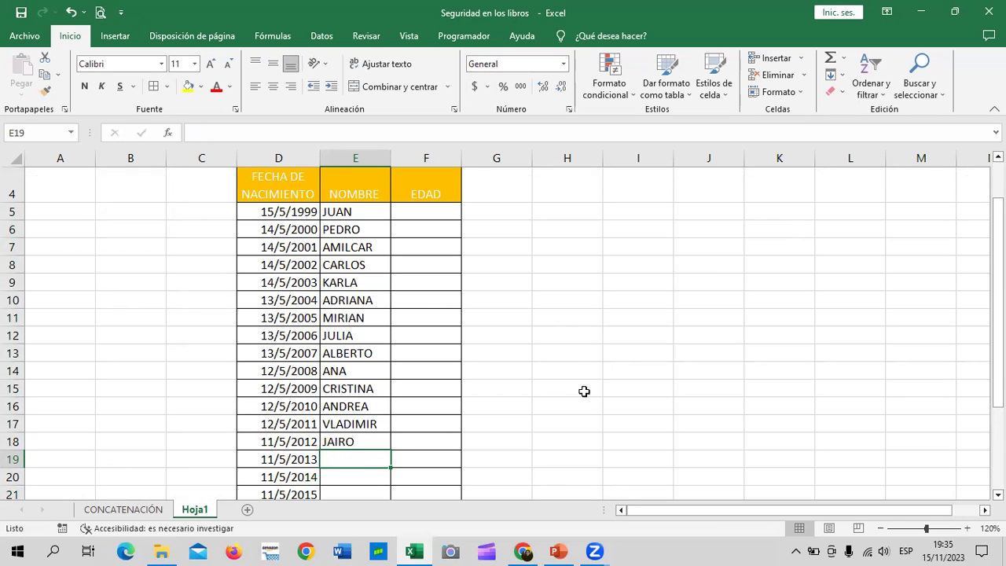
pyautogui.scroll(-2, 572, 381)
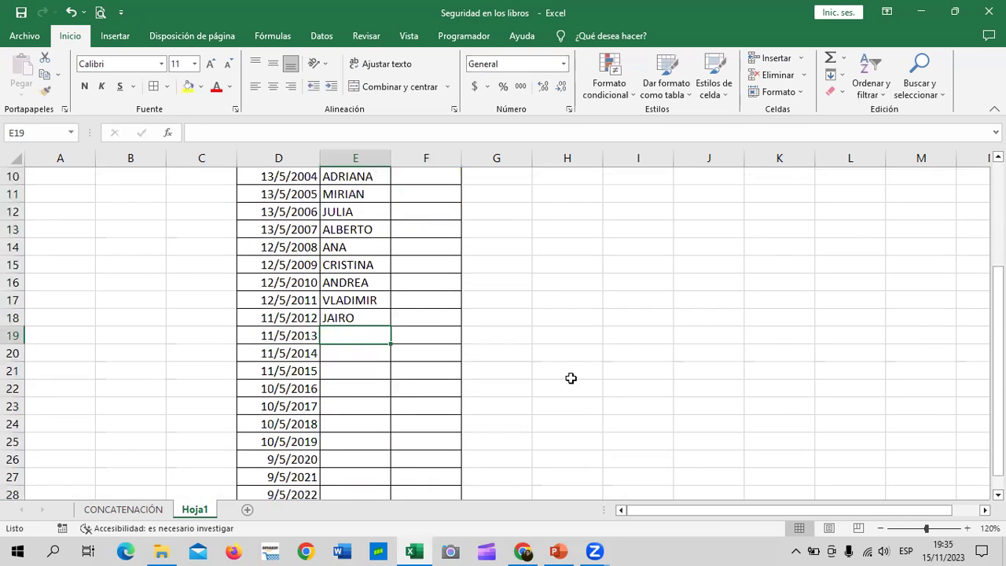
pyautogui.click(534, 322)
pyautogui.scroll(2, 532, 369)
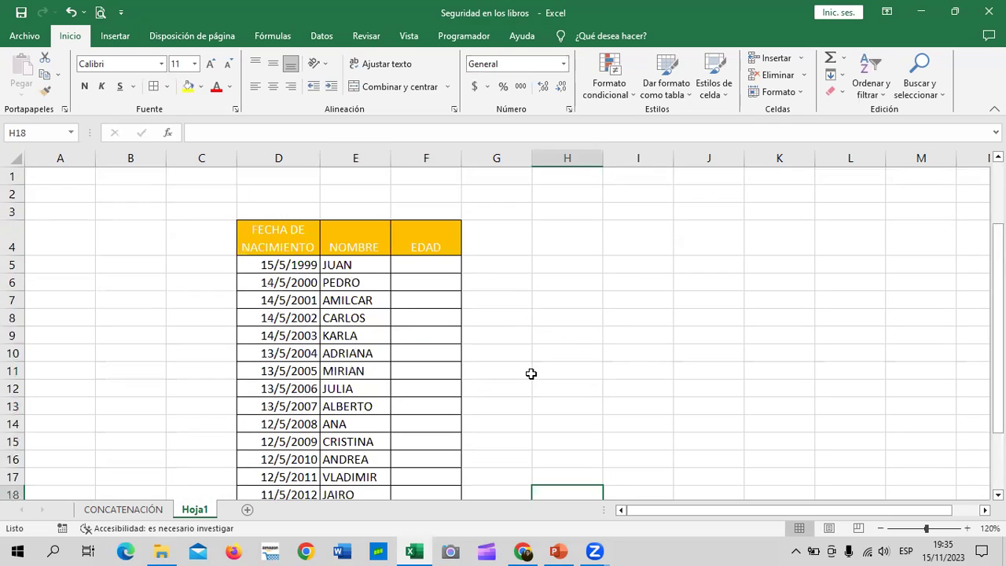
pyautogui.scroll(-1, 300, 311)
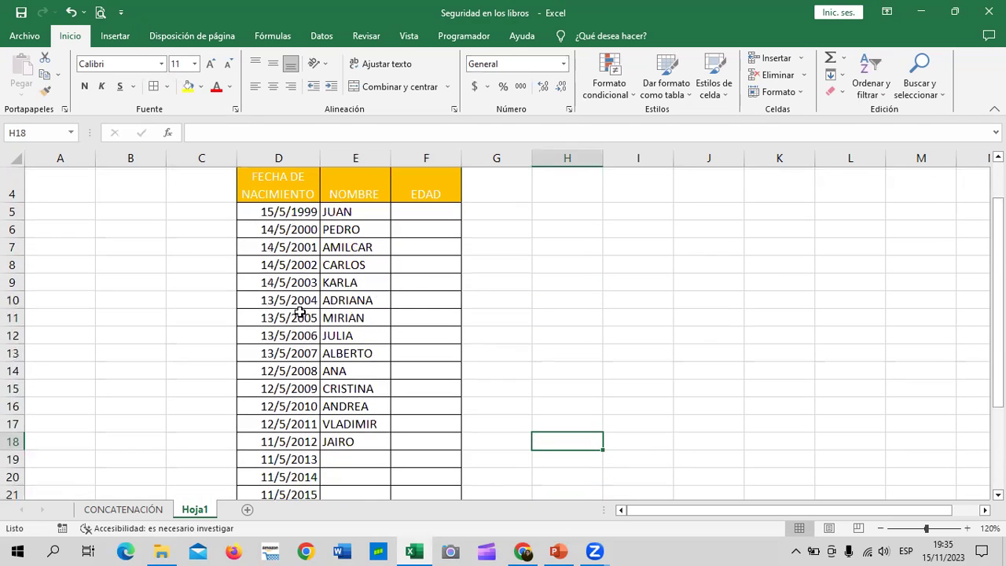
pyautogui.moveTo(427, 205); pyautogui.dragTo(432, 497)
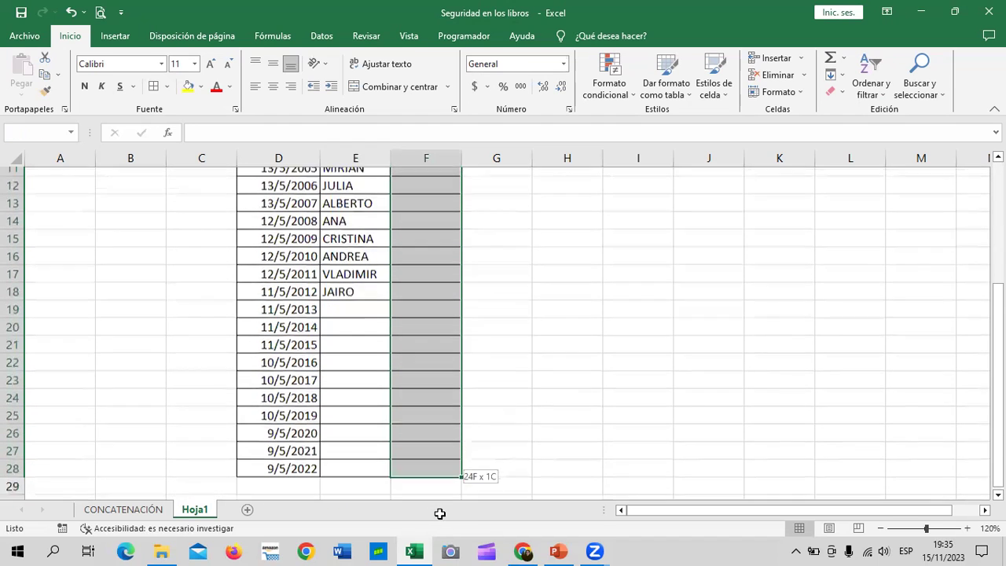
pyautogui.moveTo(433, 497)
pyautogui.mouseDown()
pyautogui.moveTo(448, 449)
pyautogui.moveTo(448, 458)
pyautogui.mouseUp()
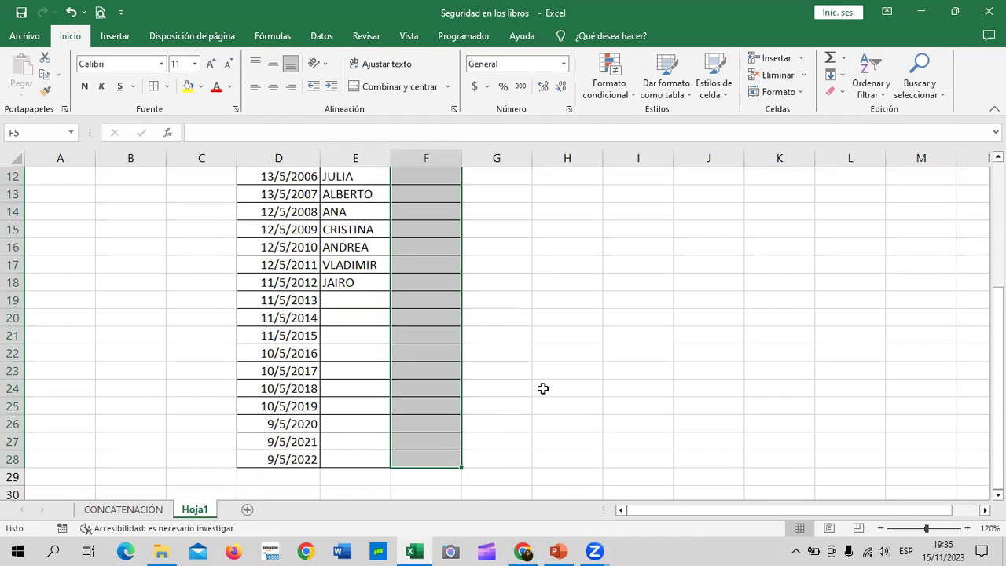
pyautogui.scroll(1, 525, 407)
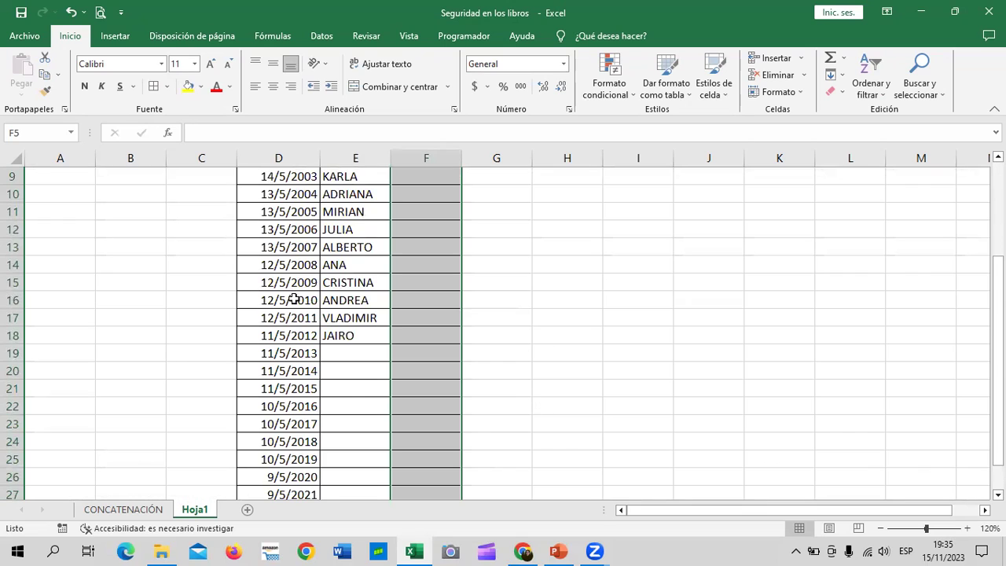
pyautogui.scroll(3, 297, 297)
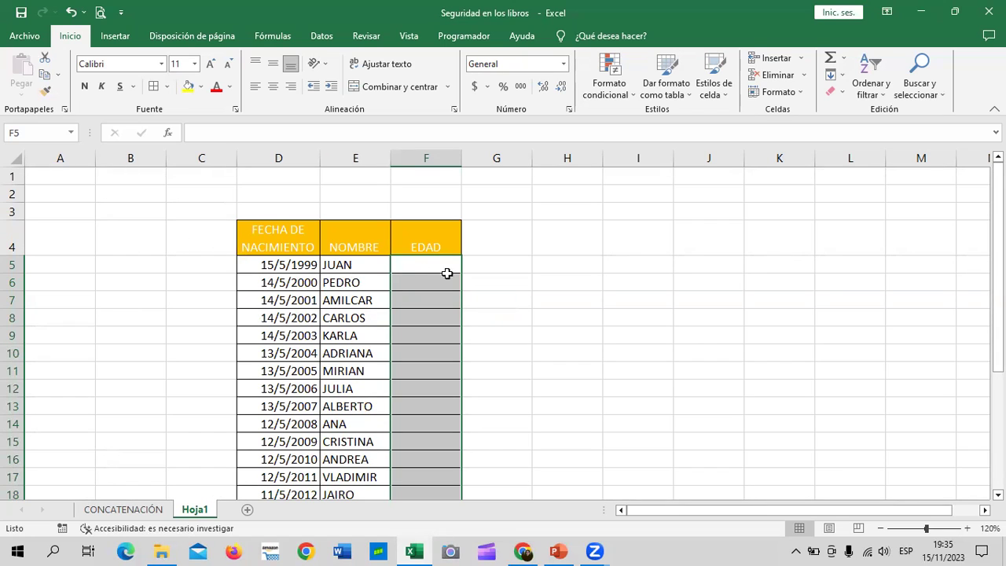
pyautogui.click(516, 280)
pyautogui.click(426, 266)
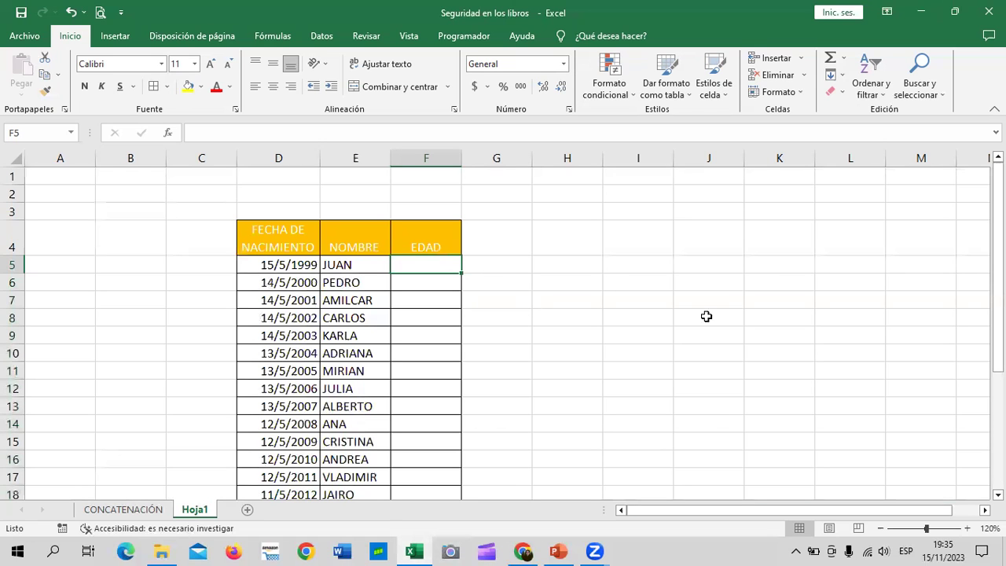
pyautogui.scroll(-3, 663, 359)
pyautogui.scroll(3, 664, 360)
# Step: Try and then delete a SIFECHA entry in H6, then begin a formula in F5
pyautogui.click(576, 290)
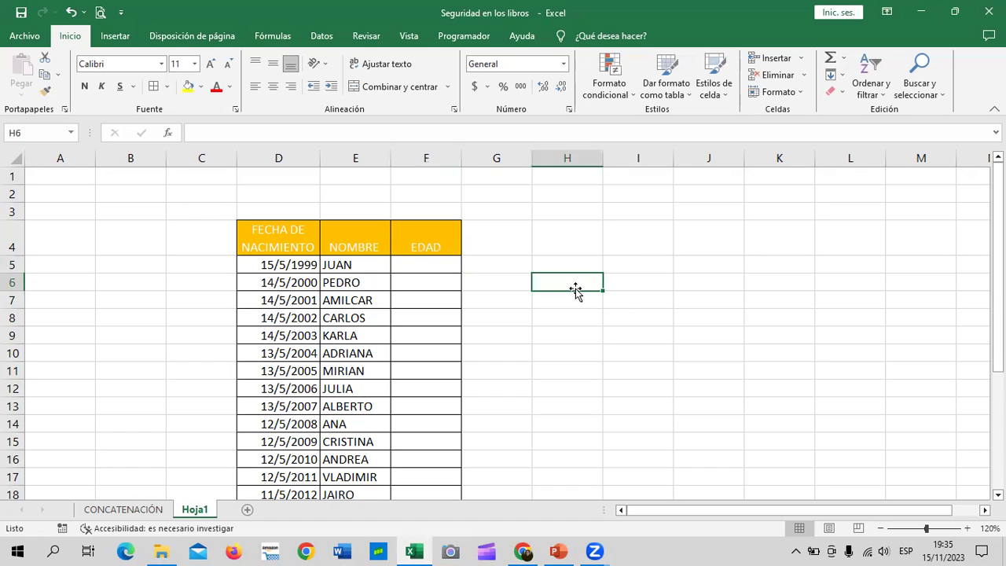
pyautogui.write('SIFECHA')
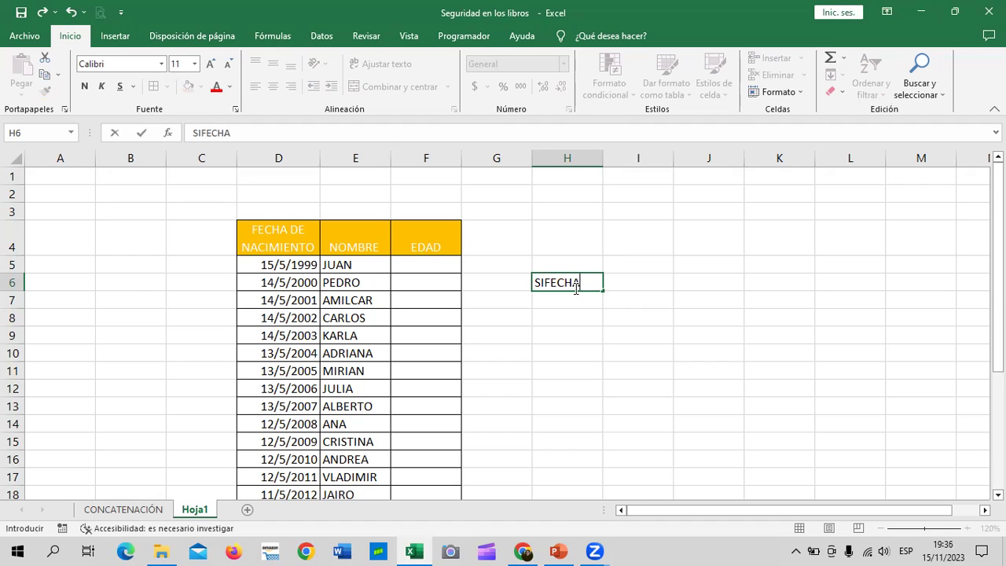
pyautogui.press('BackSpace')
pyautogui.press('BackSpace')
pyautogui.press('BackSpace')
pyautogui.press('BackSpace')
pyautogui.press('BackSpace')
pyautogui.write('=SI')
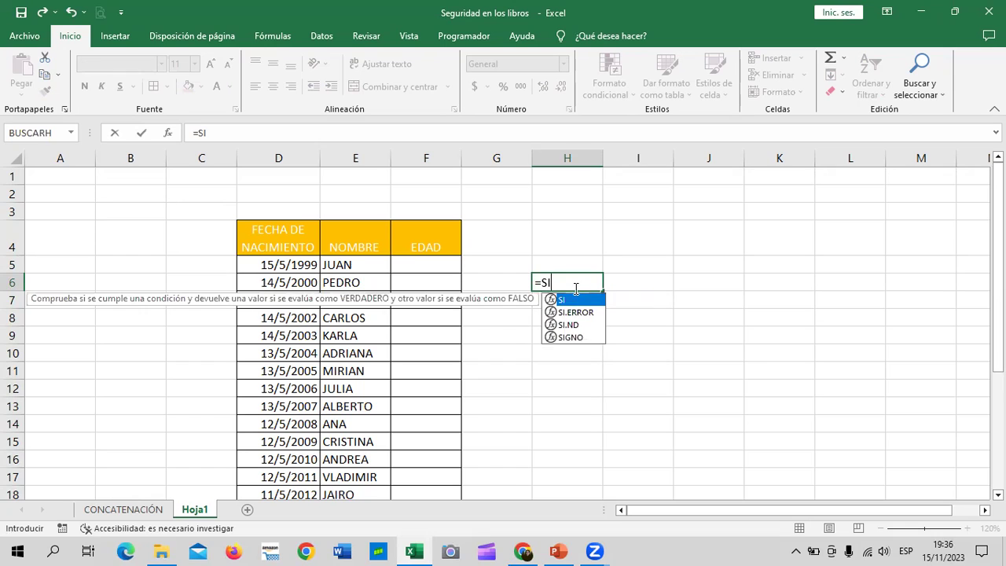
pyautogui.write('FECHA')
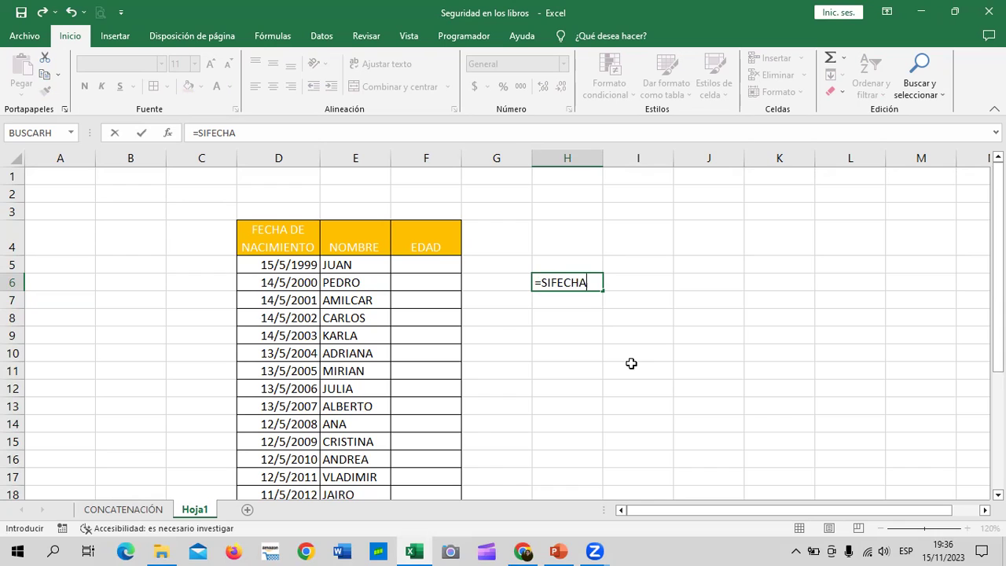
pyautogui.press('BackSpace')
pyautogui.press('BackSpace')
pyautogui.press('BackSpace')
pyautogui.press('BackSpace')
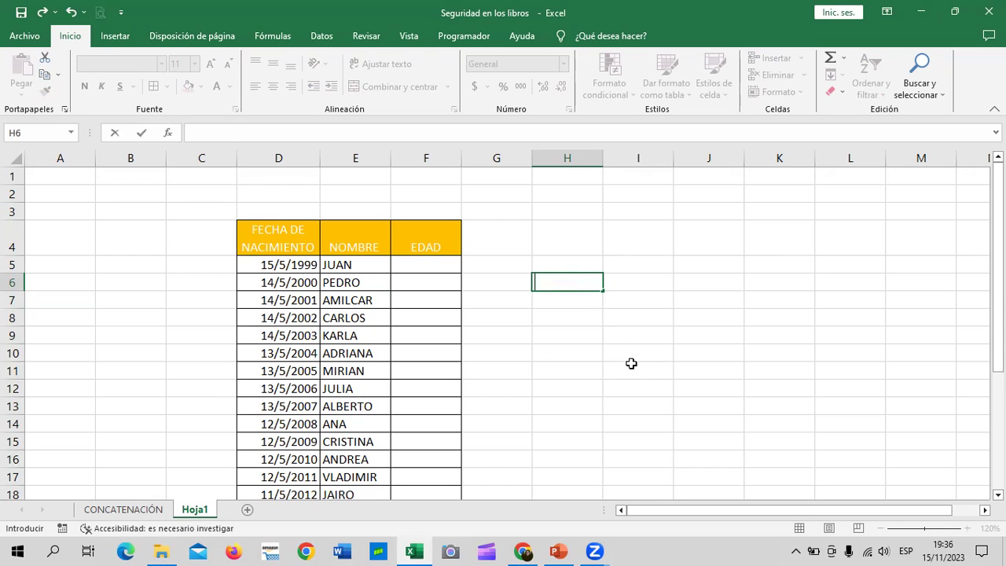
pyautogui.press('Return')
pyautogui.click(571, 331)
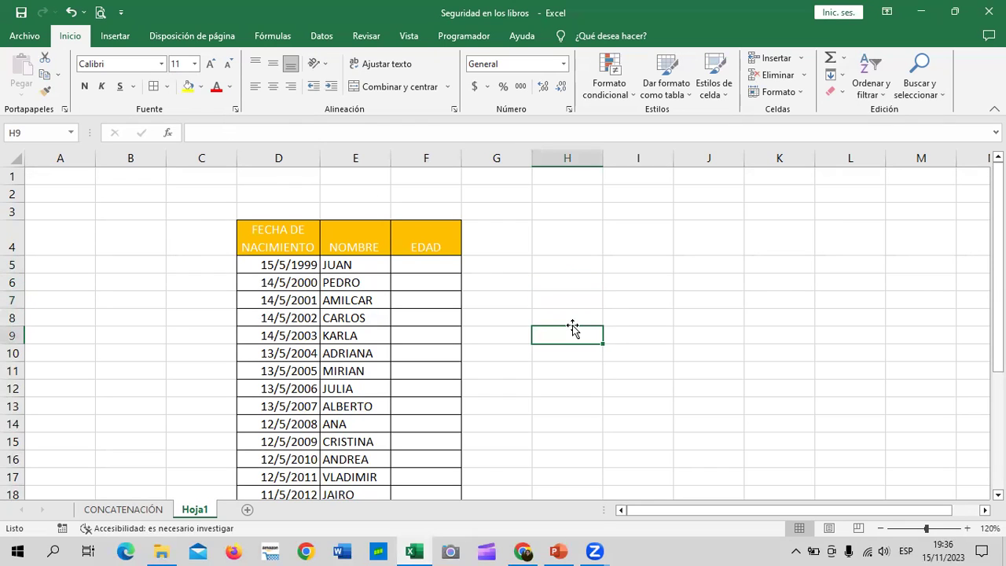
pyautogui.click(417, 260)
pyautogui.write('=')
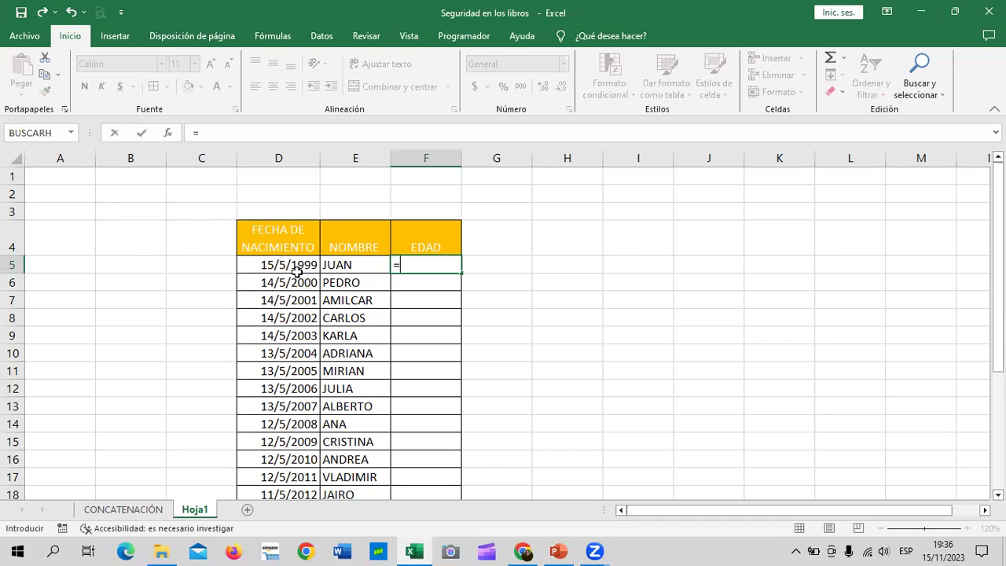
# Step: Write F5's formula as =E5&" TIENE"&SIFECHA(, inserting the missing & after E5
pyautogui.click(368, 265)
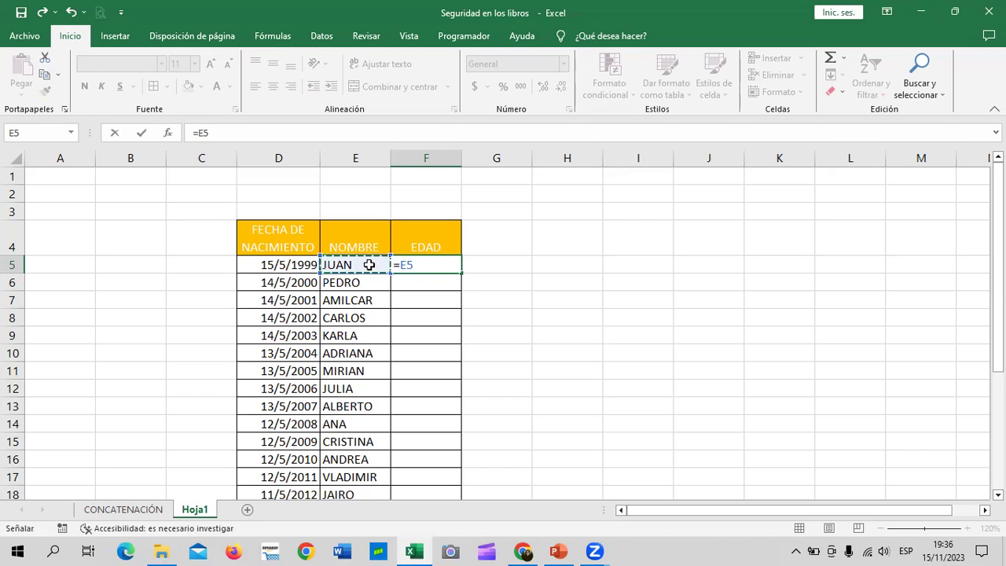
pyautogui.write('"')
pyautogui.write(' TIENE')
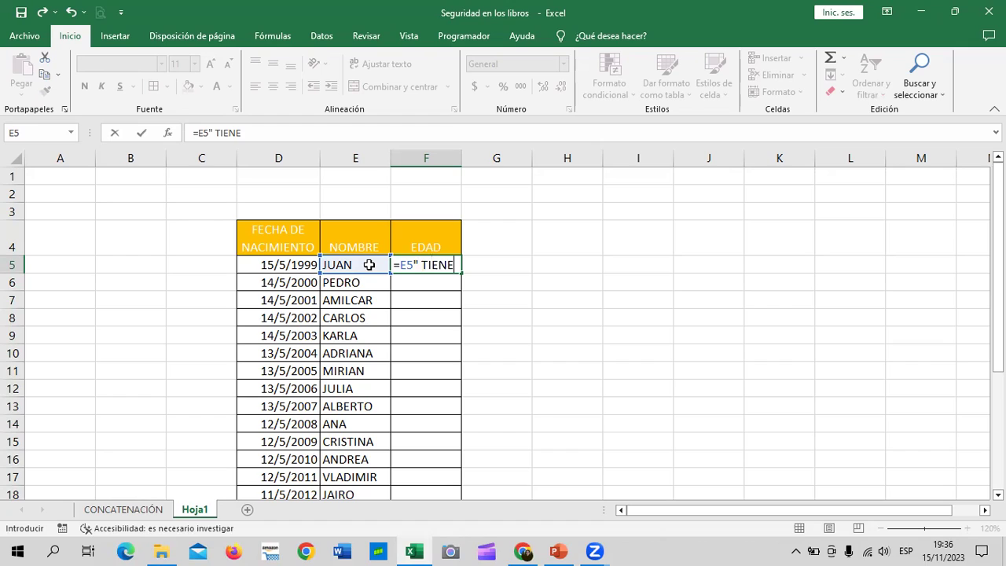
pyautogui.write('"')
pyautogui.click(209, 135)
pyautogui.write('&')
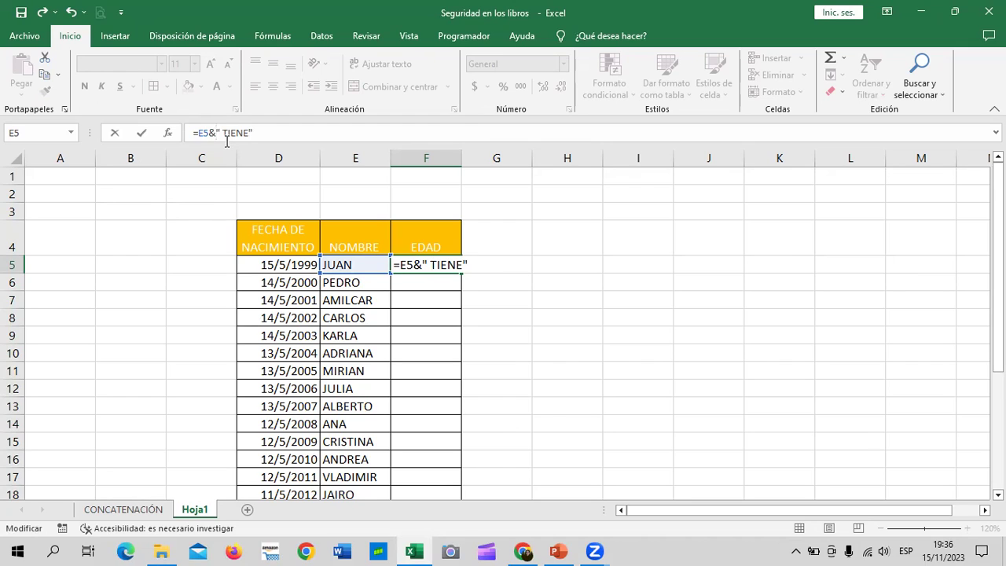
pyautogui.click(270, 135)
pyautogui.write('&')
pyautogui.write('S')
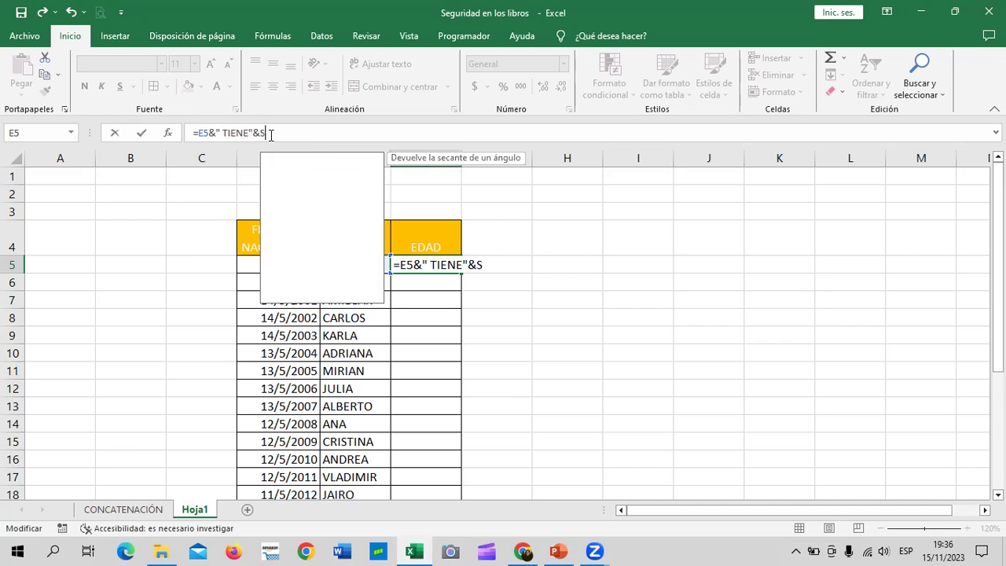
pyautogui.write('I')
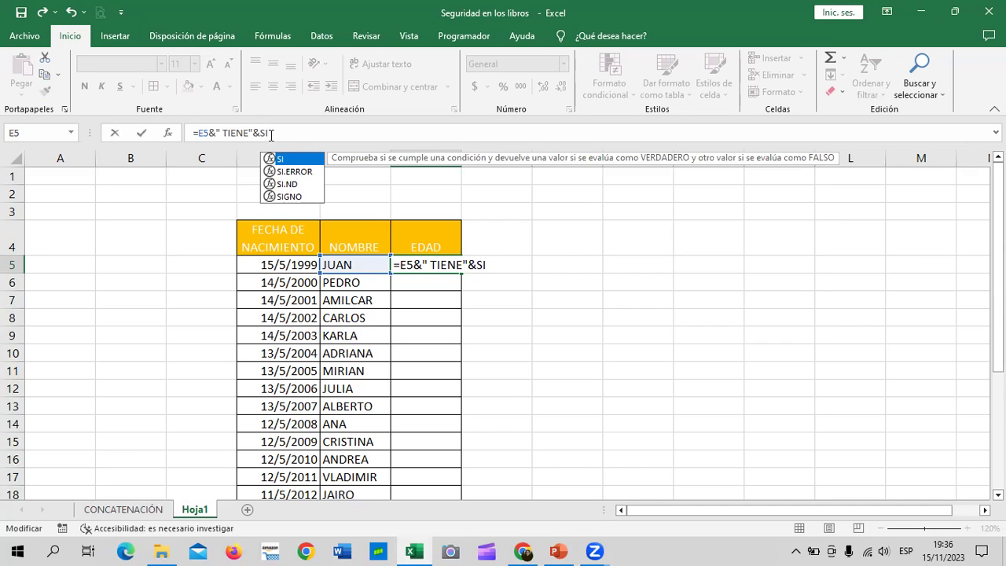
pyautogui.write('FECHA')
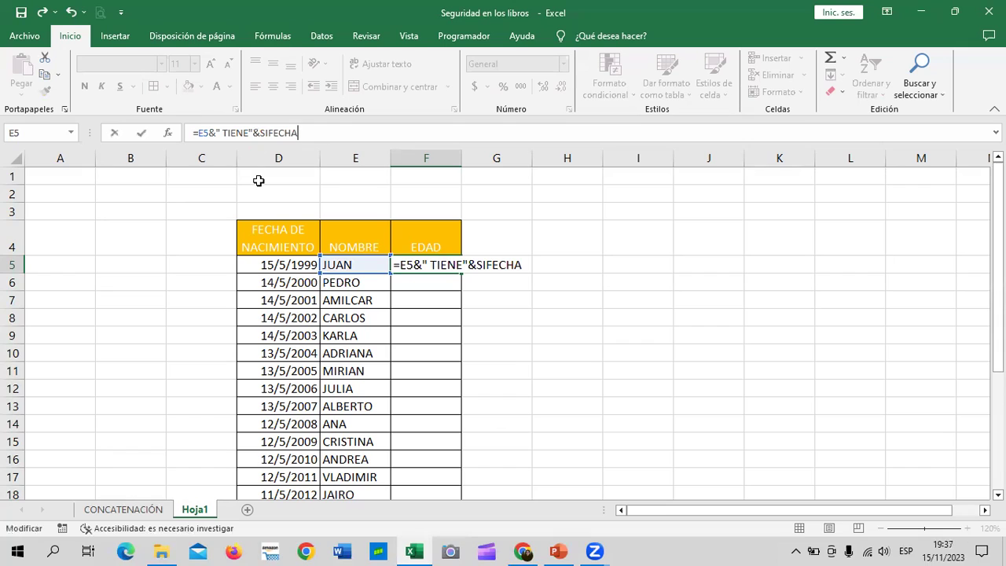
pyautogui.write('(')
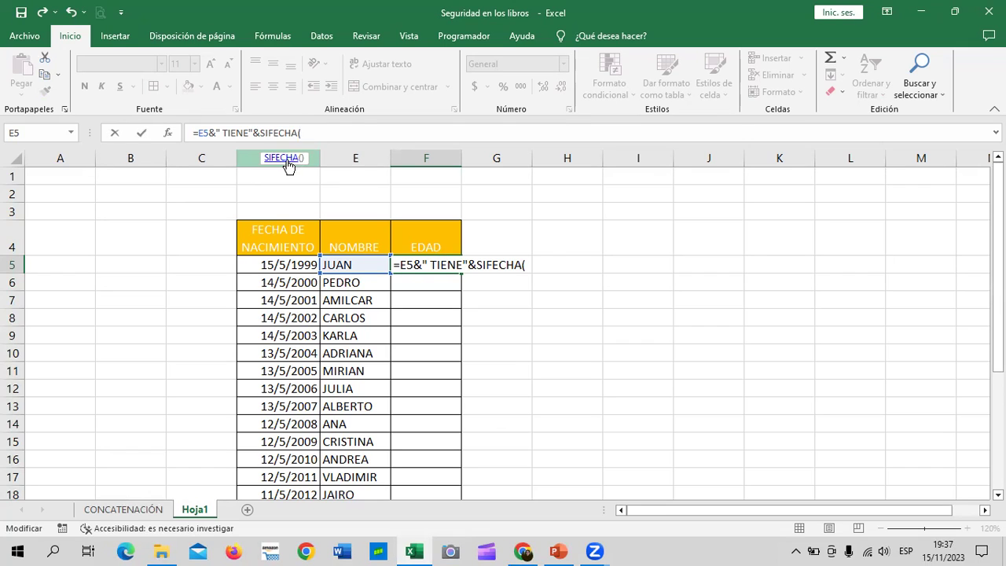
pyautogui.click(289, 161)
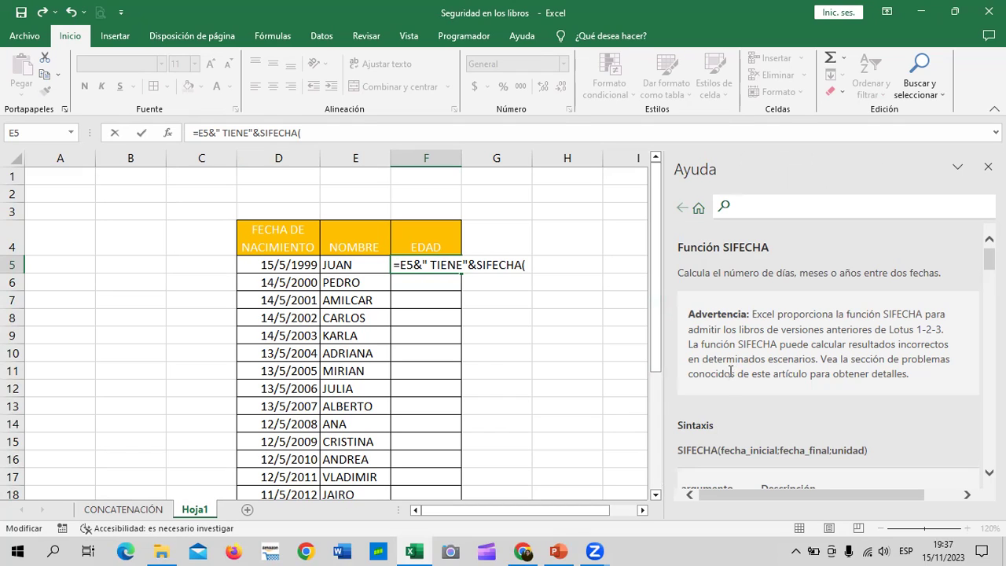
pyautogui.scroll(-1, 753, 375)
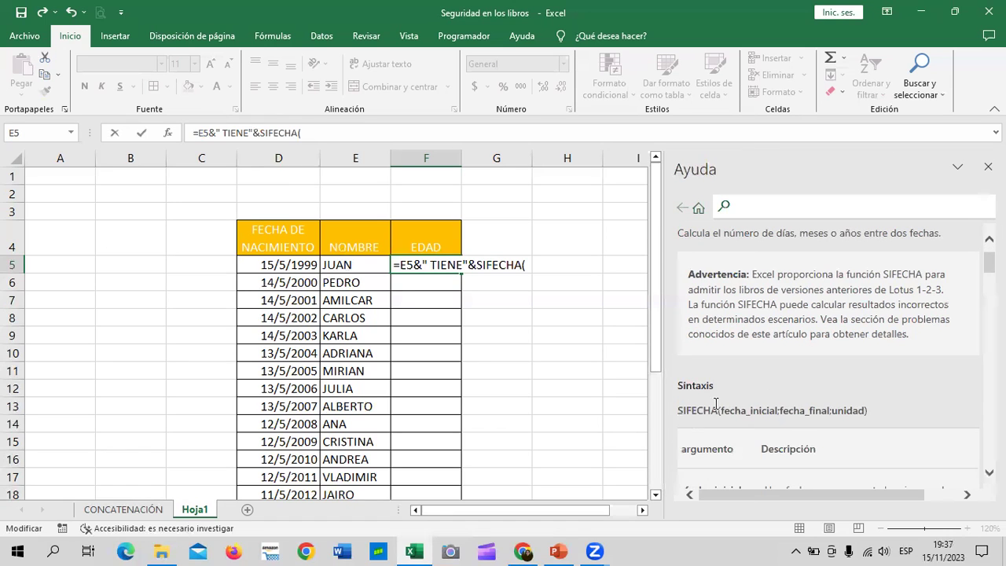
pyautogui.scroll(-4, 739, 405)
pyautogui.scroll(-3, 735, 408)
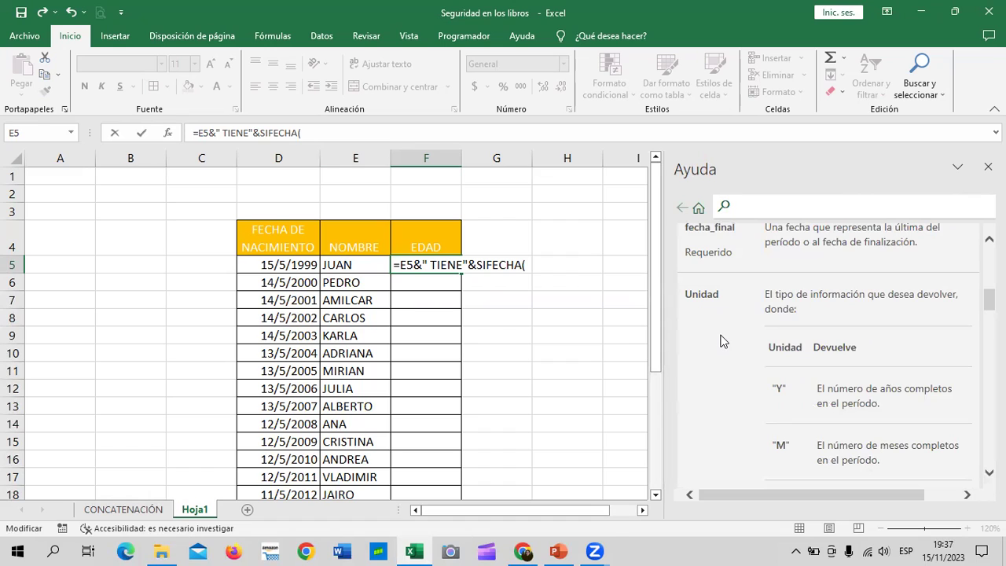
pyautogui.scroll(-2, 780, 371)
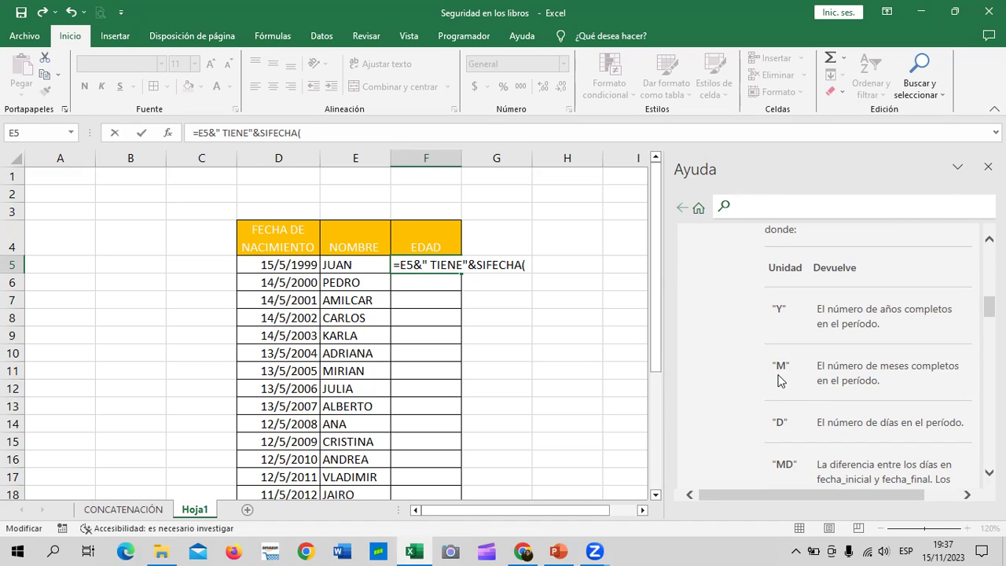
pyautogui.scroll(-1, 778, 384)
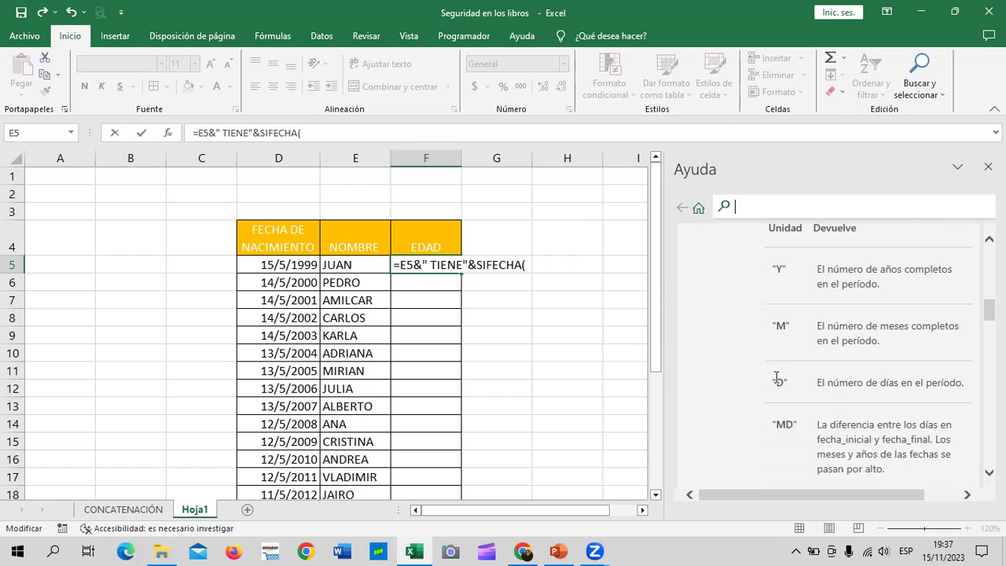
pyautogui.scroll(-1, 780, 380)
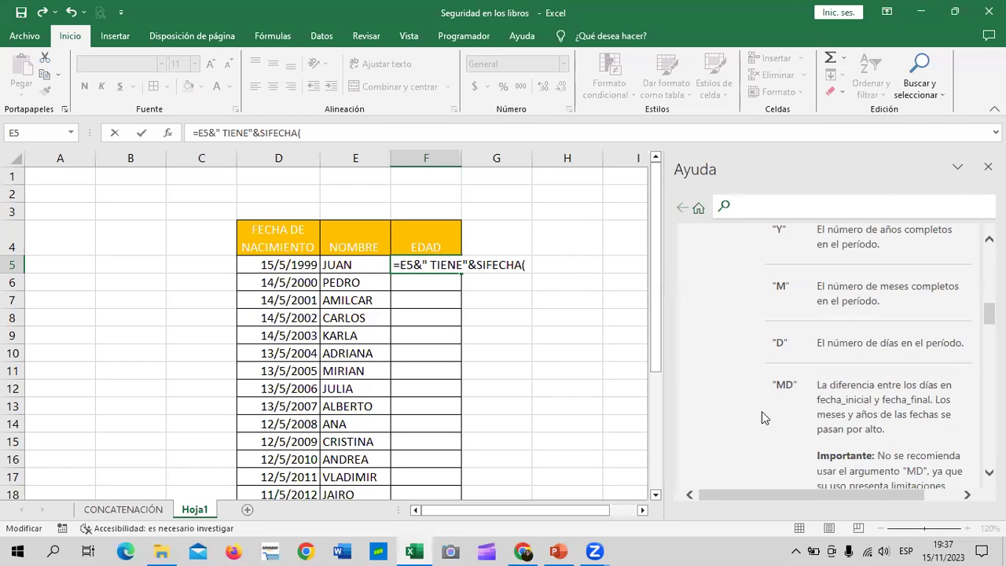
# Step: Complete F5 with SIFECHA(D5;HOY();"Y")&" AÑOS" so it shows JUAN TIENE24 AÑOS
pyautogui.click(988, 166)
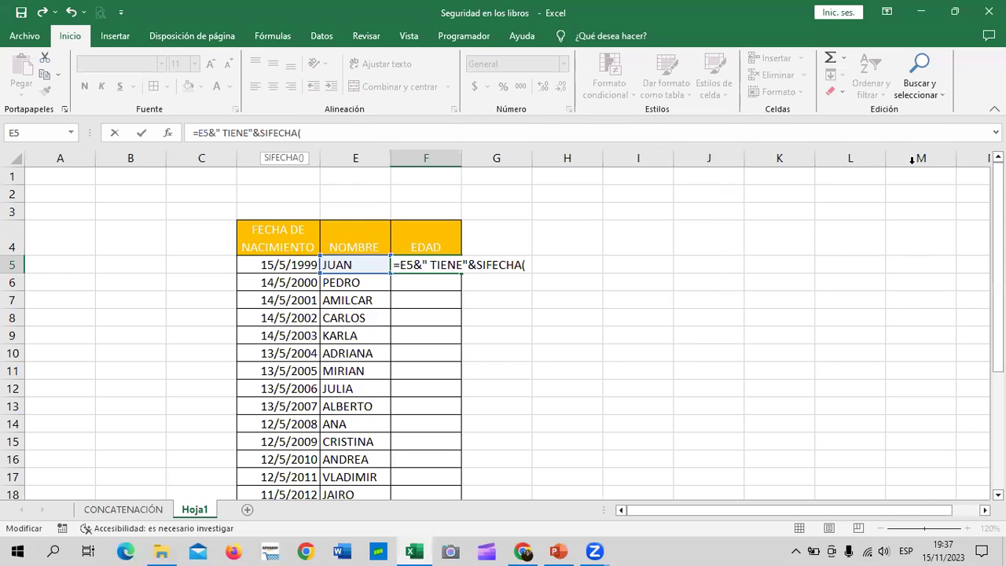
pyautogui.click(352, 127)
pyautogui.click(281, 265)
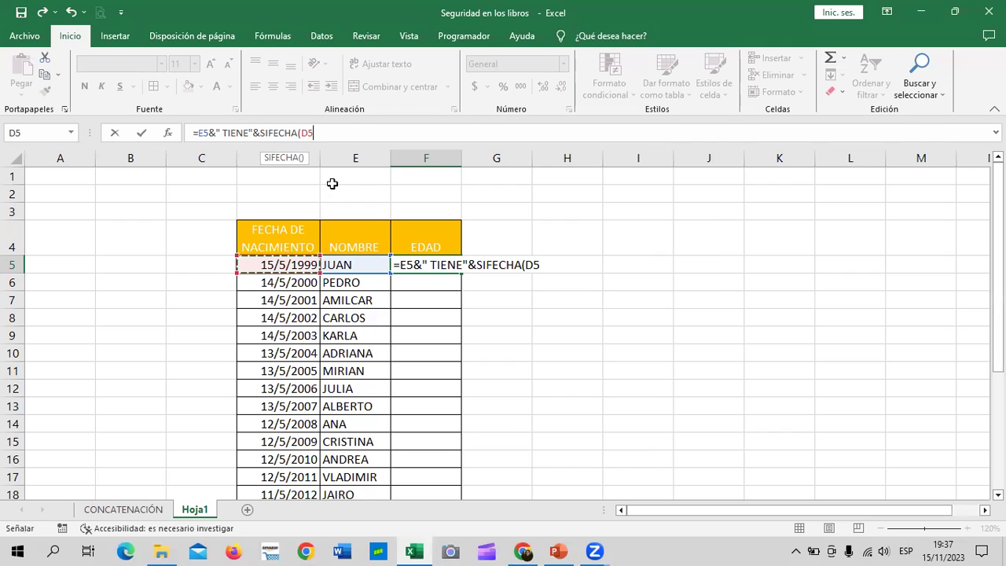
pyautogui.write(';')
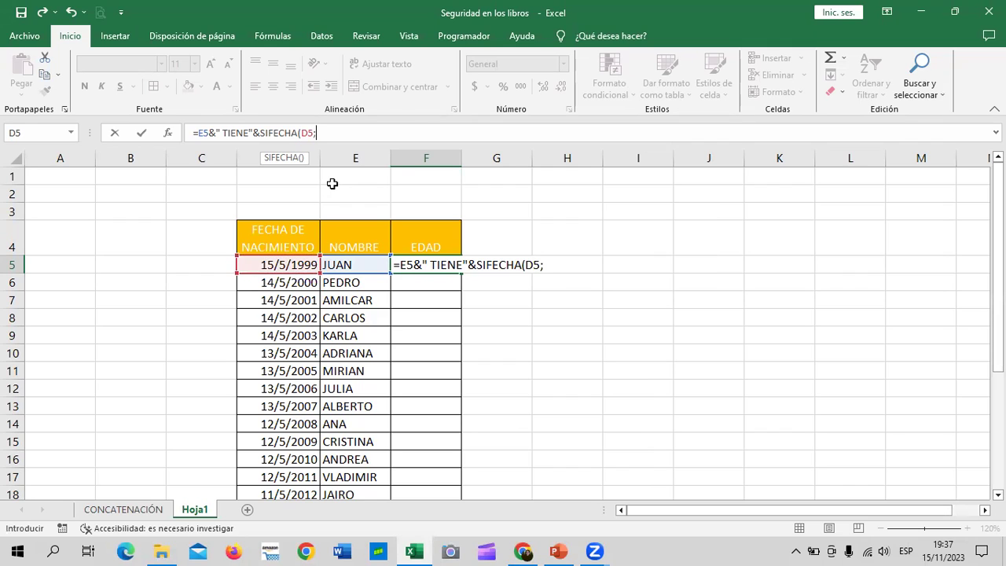
pyautogui.write('HOY')
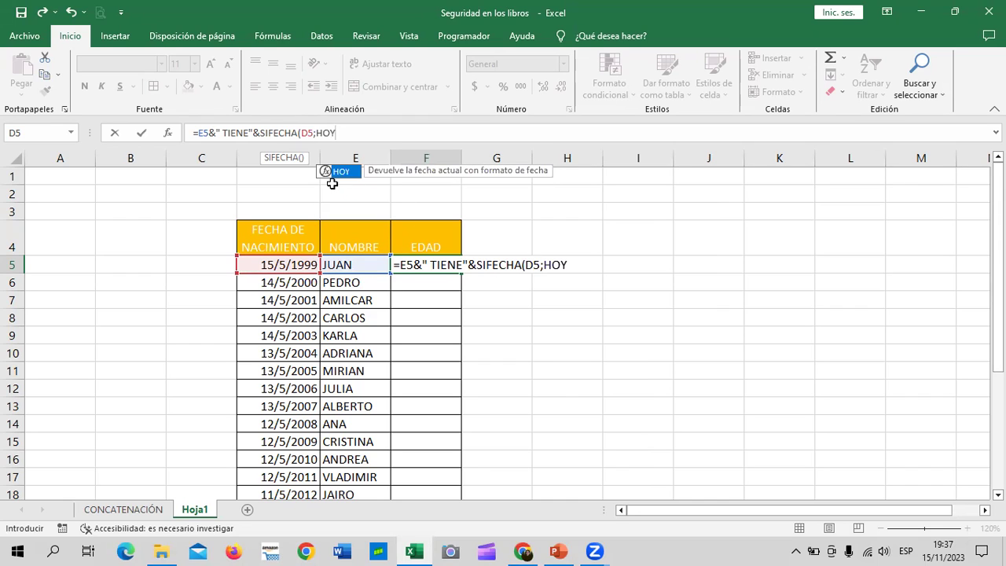
pyautogui.write('(')
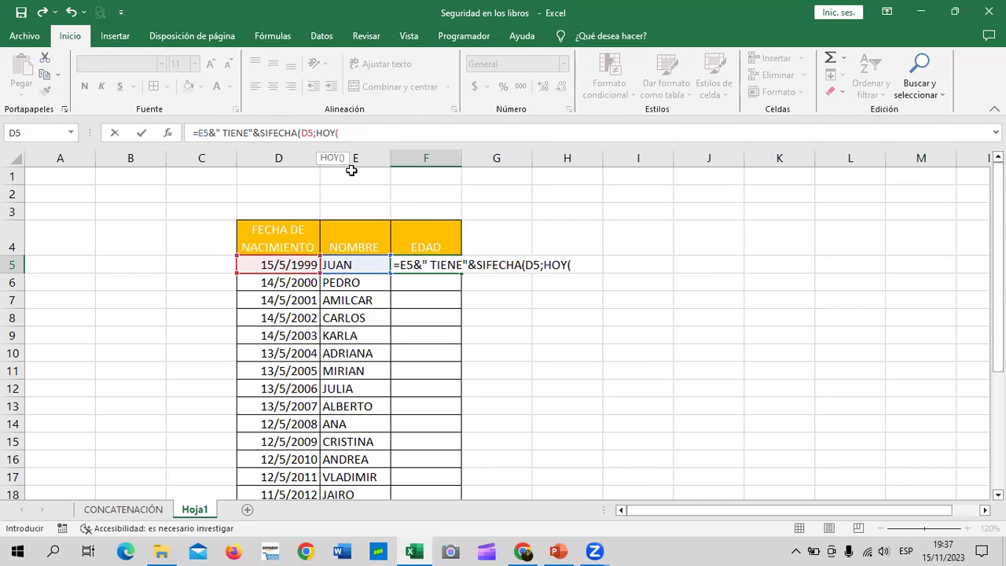
pyautogui.write(')')
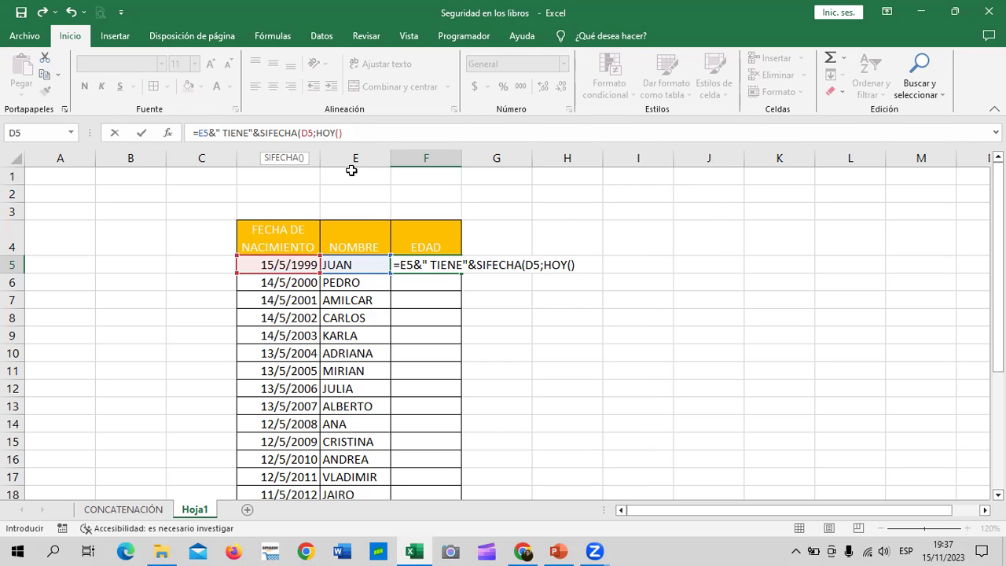
pyautogui.write(';')
pyautogui.write('"Y"')
pyautogui.write(')')
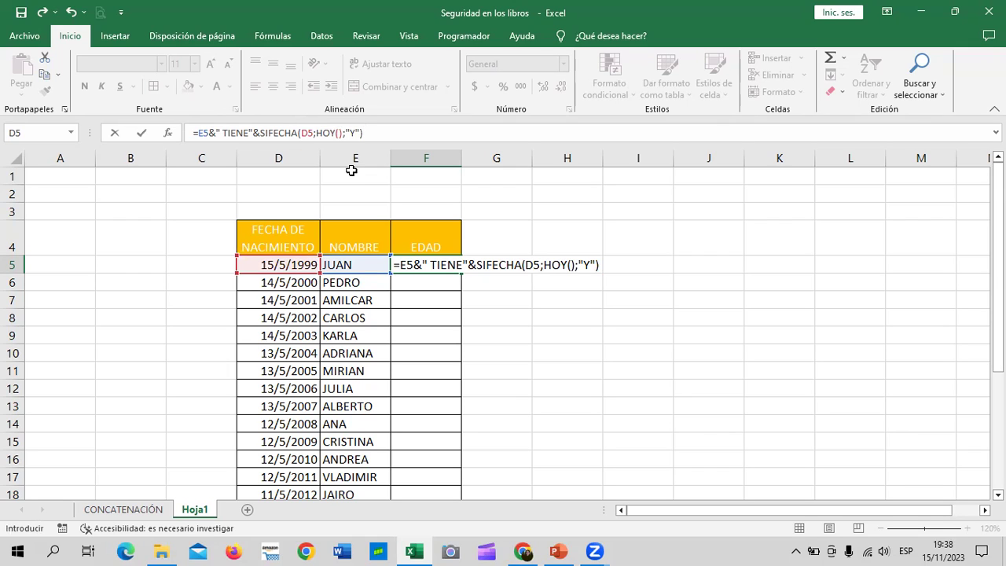
pyautogui.write('$')
pyautogui.press('BackSpace')
pyautogui.write('&')
pyautogui.write('"')
pyautogui.write(' AÑOS')
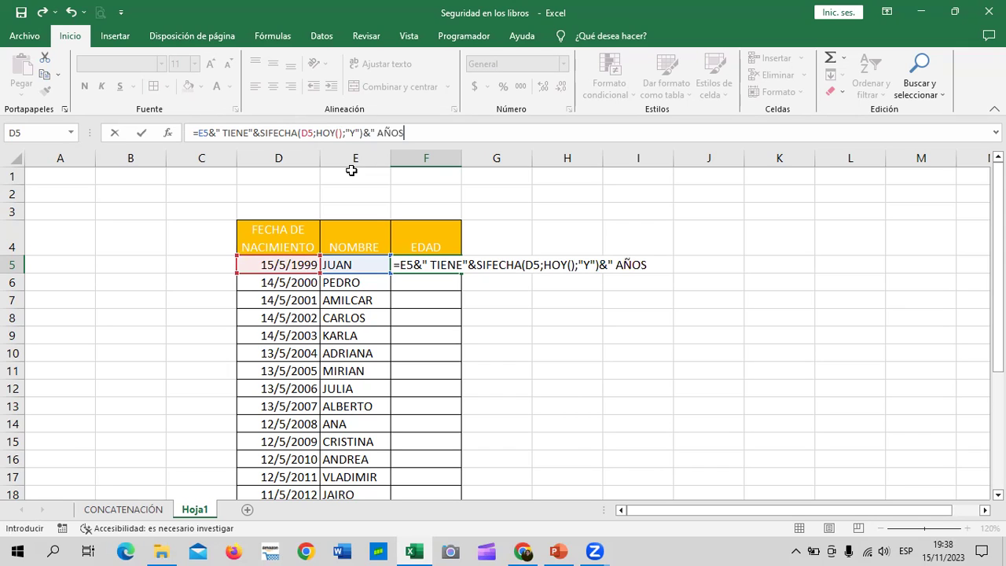
pyautogui.write('"')
pyautogui.press('Return')
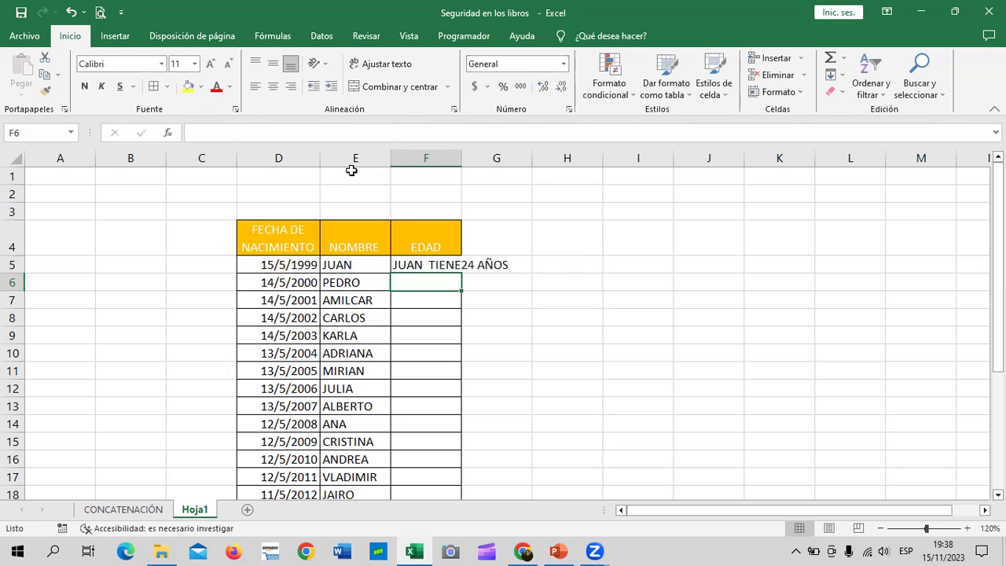
# Step: Autofit column F and add a space inside ' TIENE ' in F5's formula, giving 'JUAN TIENE 24 AÑOS'
pyautogui.doubleClick(462, 154)
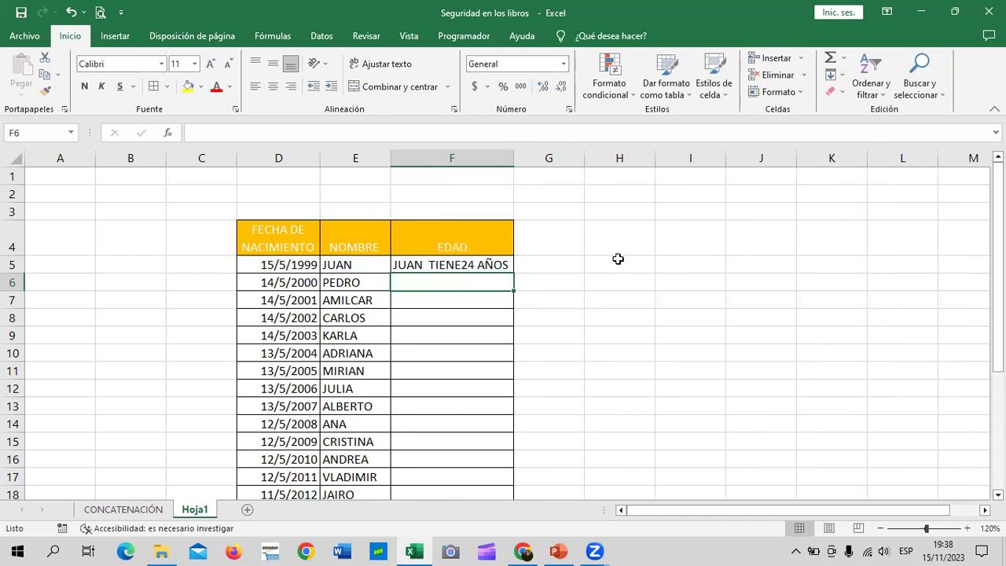
pyautogui.click(655, 251)
pyautogui.click(479, 265)
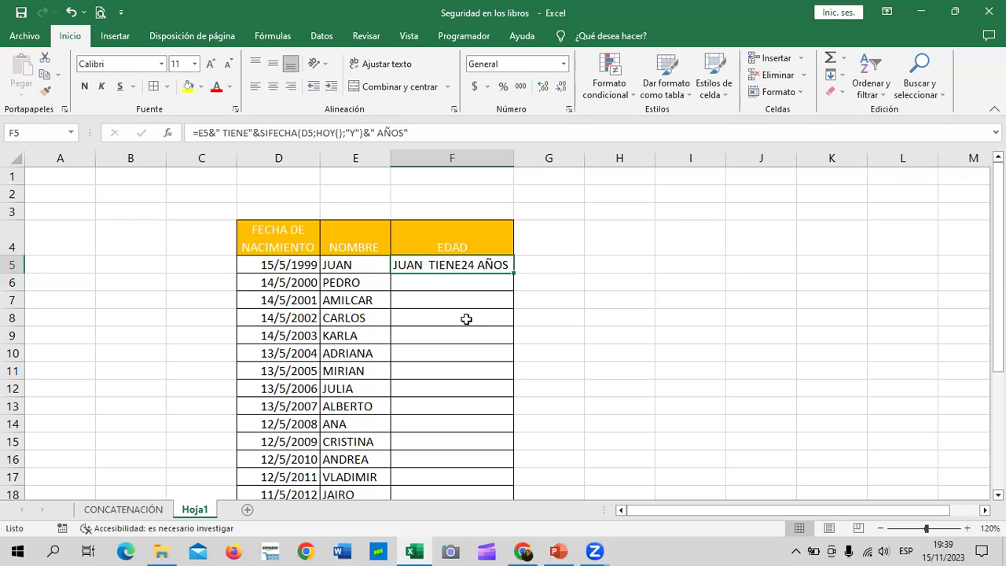
pyautogui.click(249, 132)
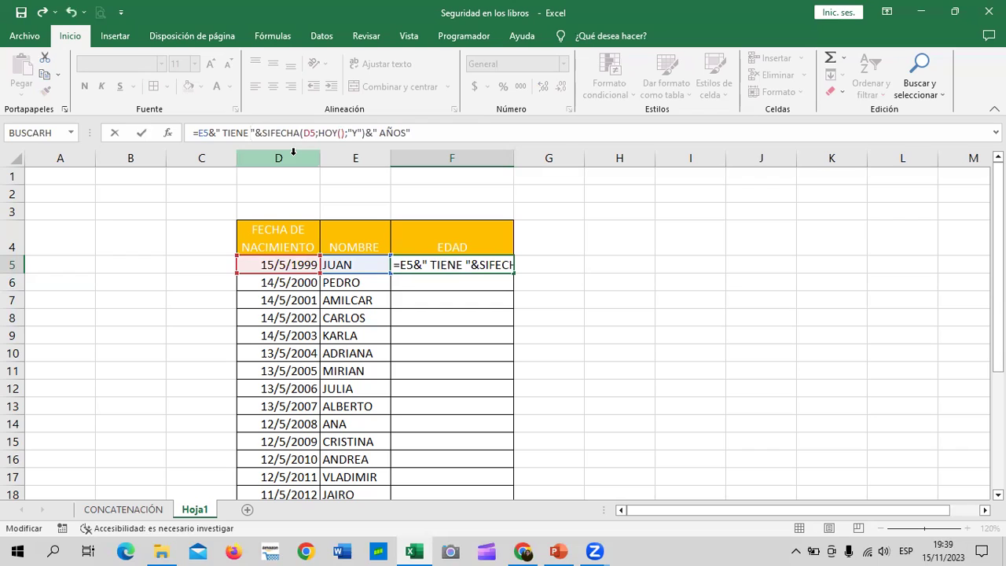
pyautogui.press('Return')
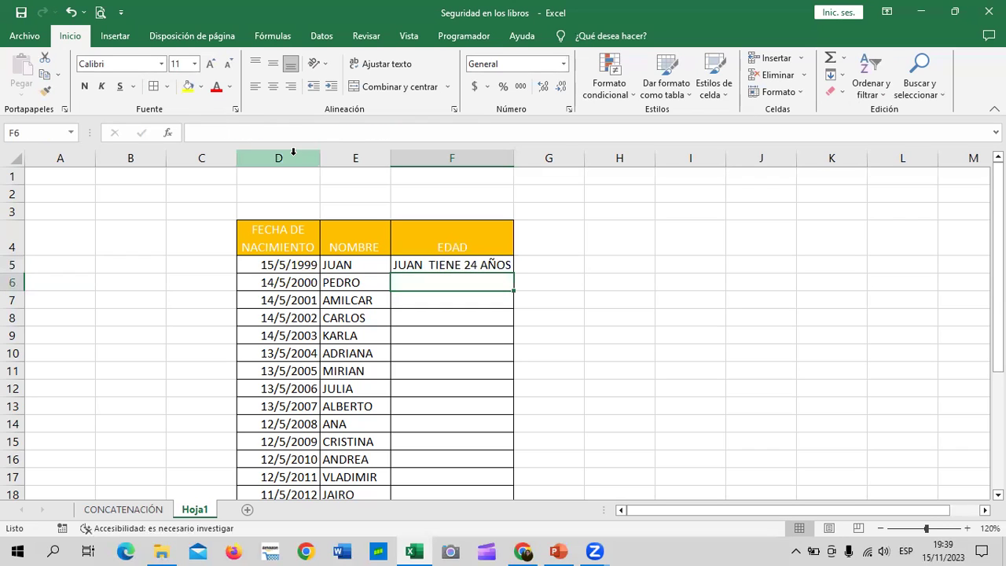
pyautogui.click(436, 267)
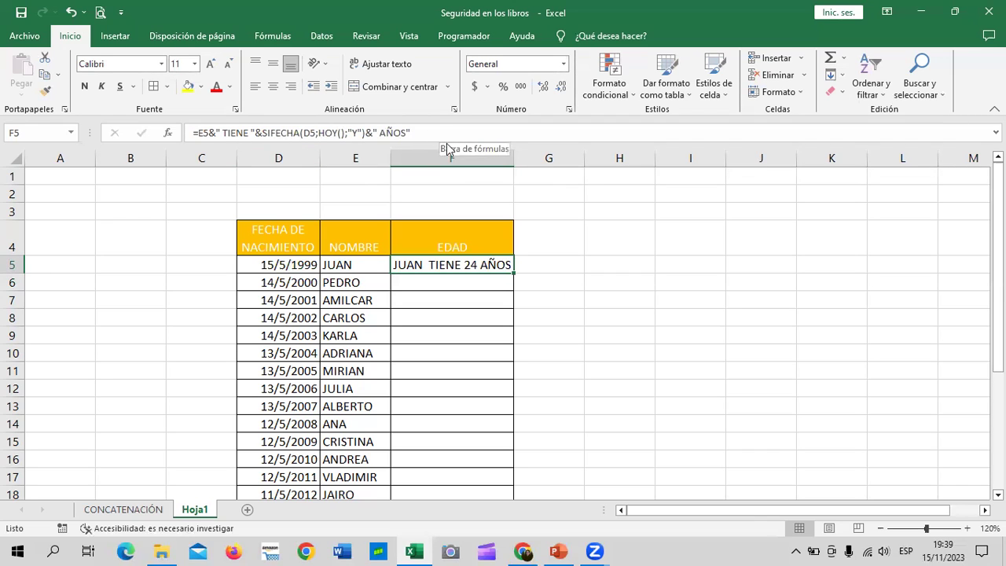
pyautogui.click(384, 132)
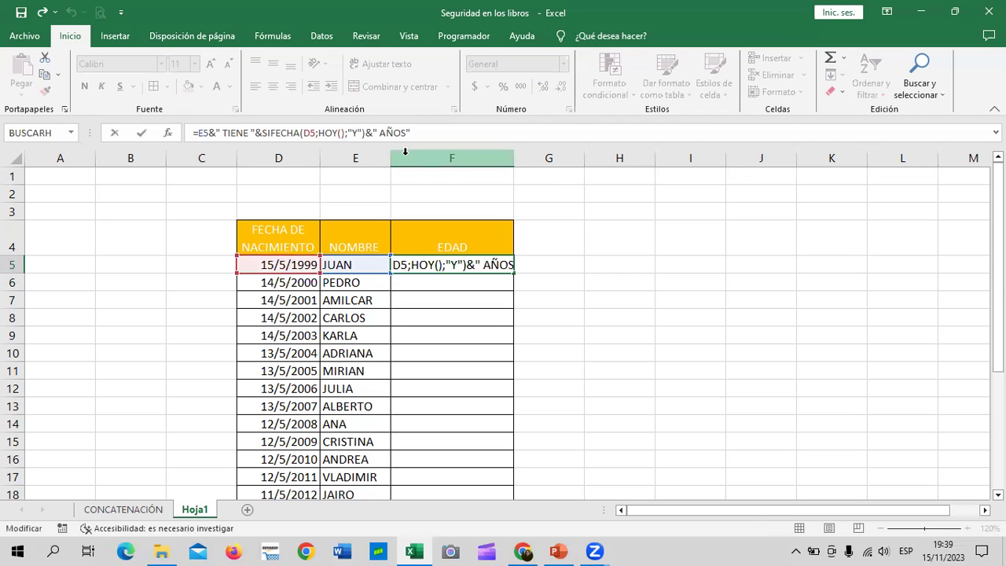
pyautogui.press('Return')
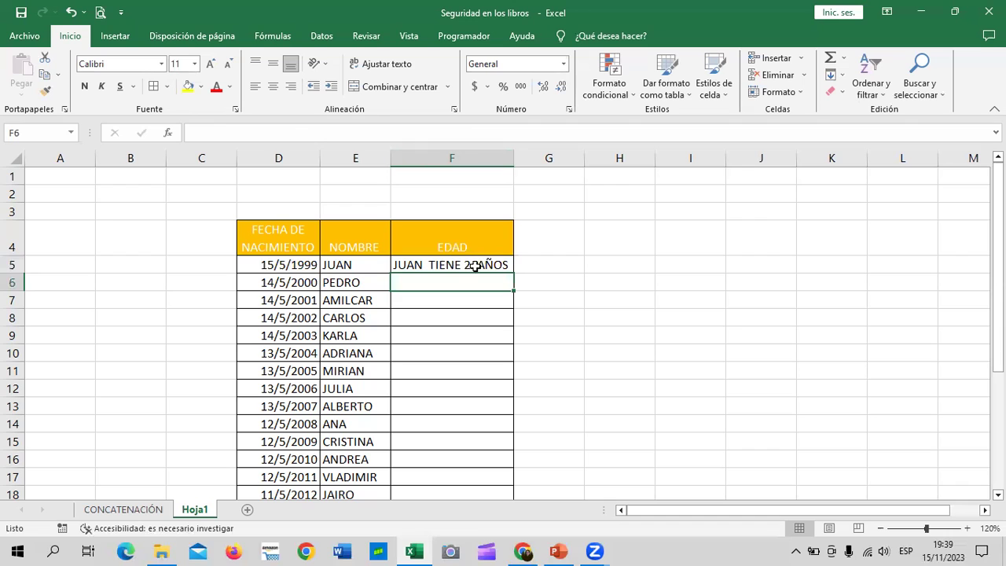
pyautogui.click(475, 267)
pyautogui.click(378, 133)
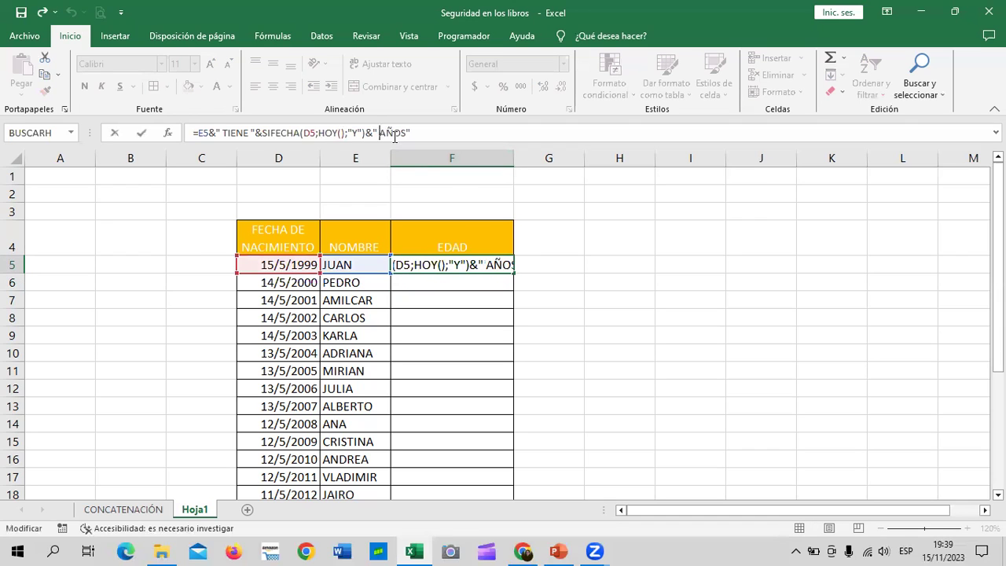
pyautogui.press('Return')
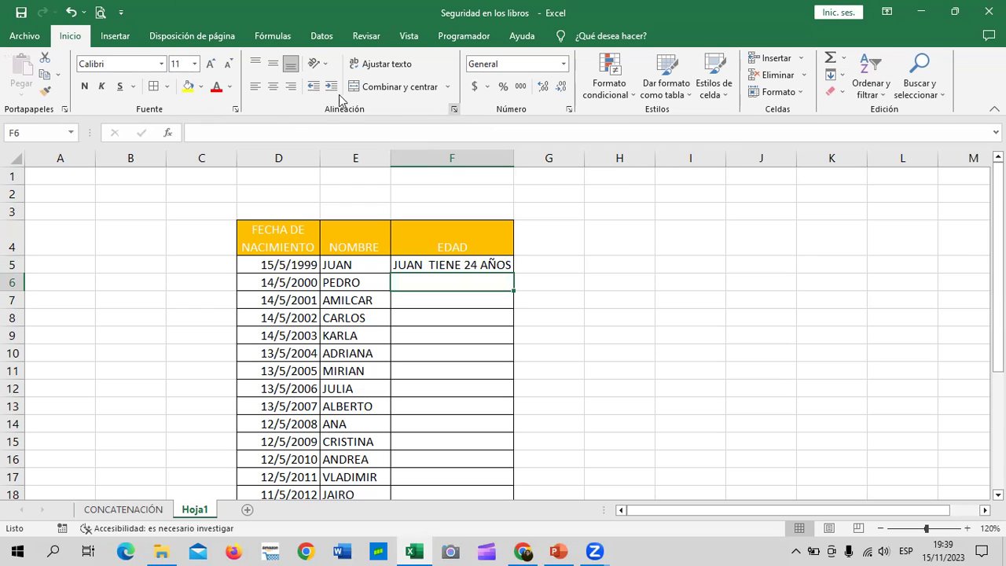
# Step: Fill F5's age formula down to F28 and autofit column F
pyautogui.click(412, 261)
pyautogui.moveTo(514, 273)
pyautogui.mouseDown()
pyautogui.moveTo(531, 485)
pyautogui.moveTo(505, 496)
pyautogui.mouseUp()
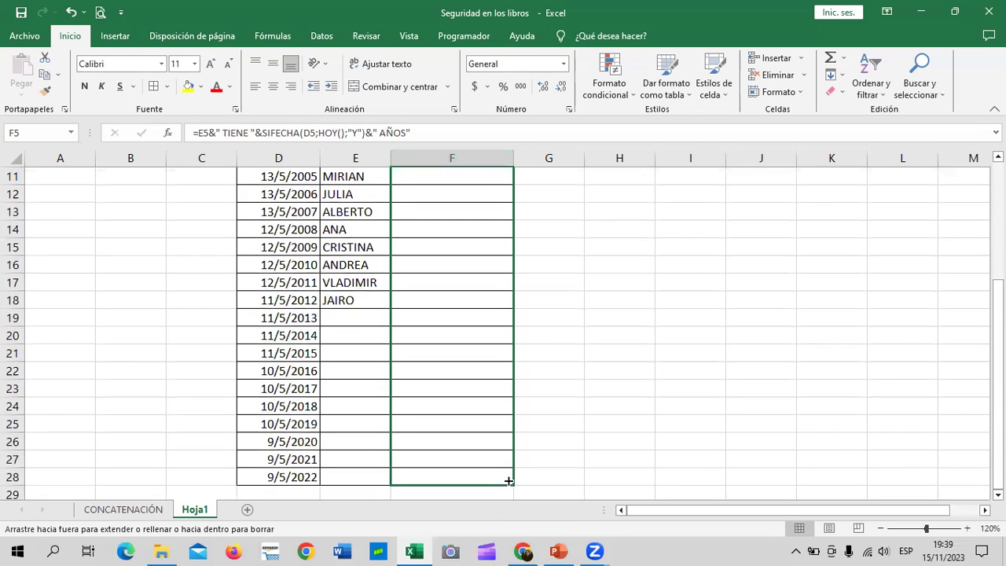
pyautogui.moveTo(505, 497); pyautogui.dragTo(507, 478)
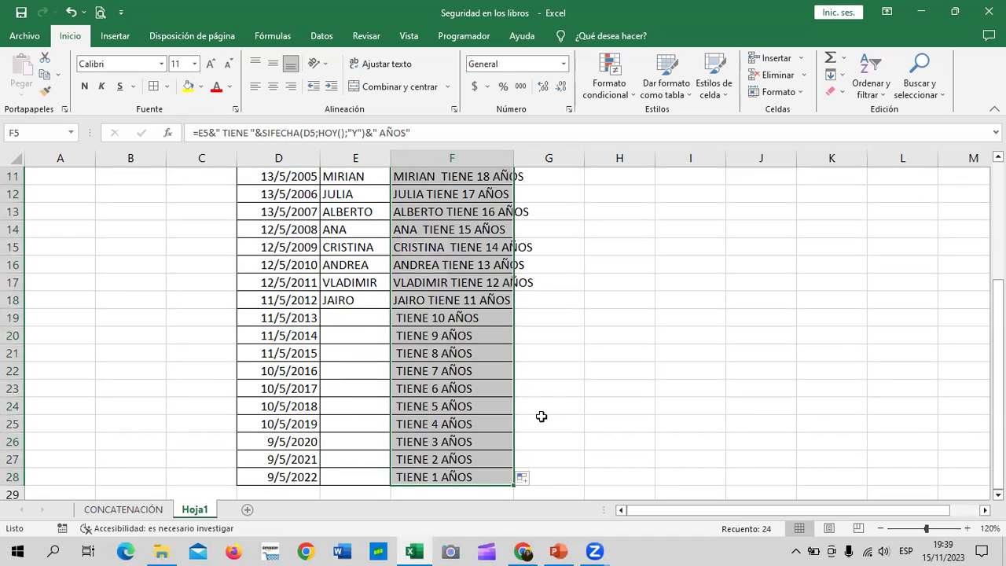
pyautogui.doubleClick(515, 148)
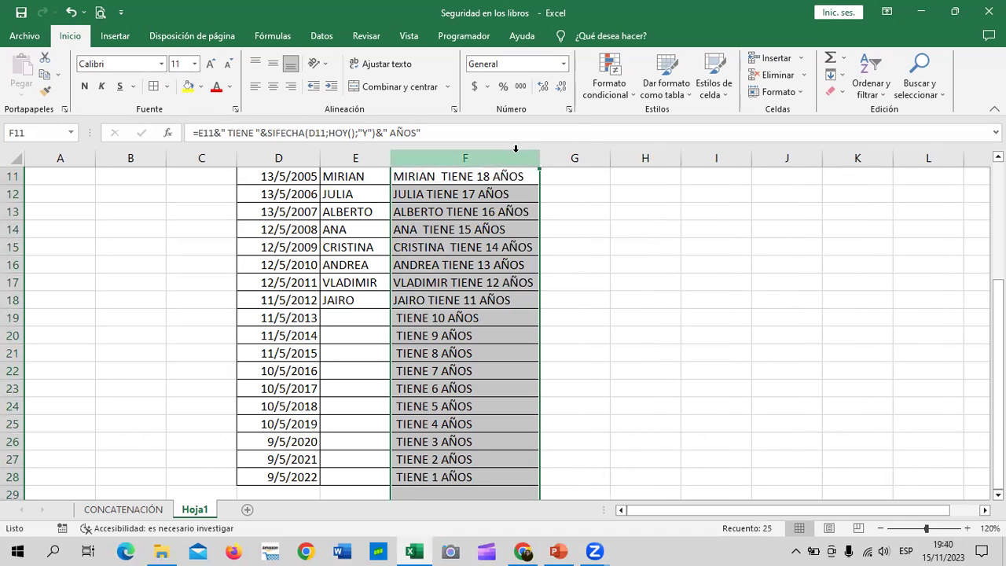
pyautogui.click(500, 404)
pyautogui.scroll(1, 502, 405)
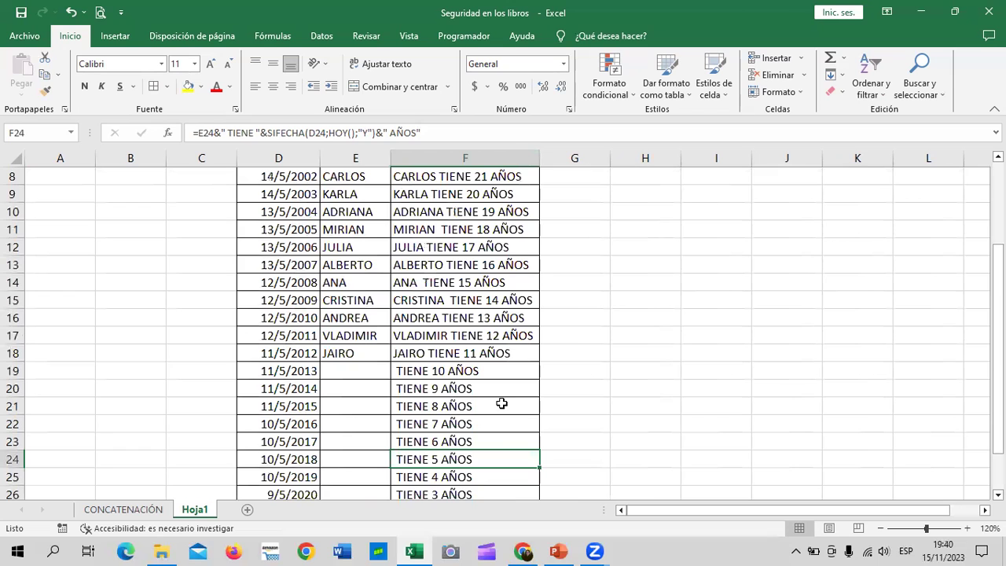
pyautogui.click(426, 353)
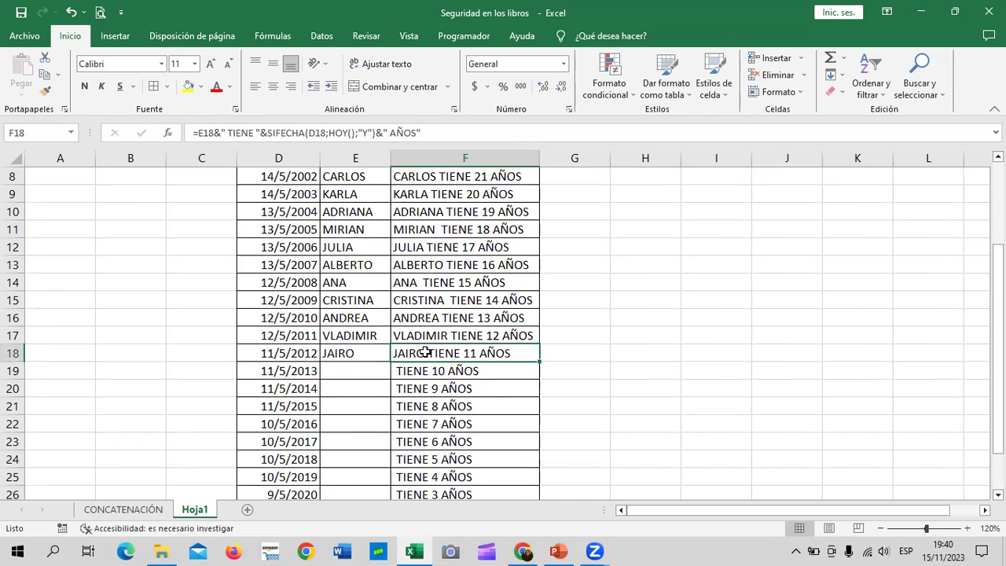
pyautogui.scroll(-2, 430, 367)
pyautogui.click(308, 426)
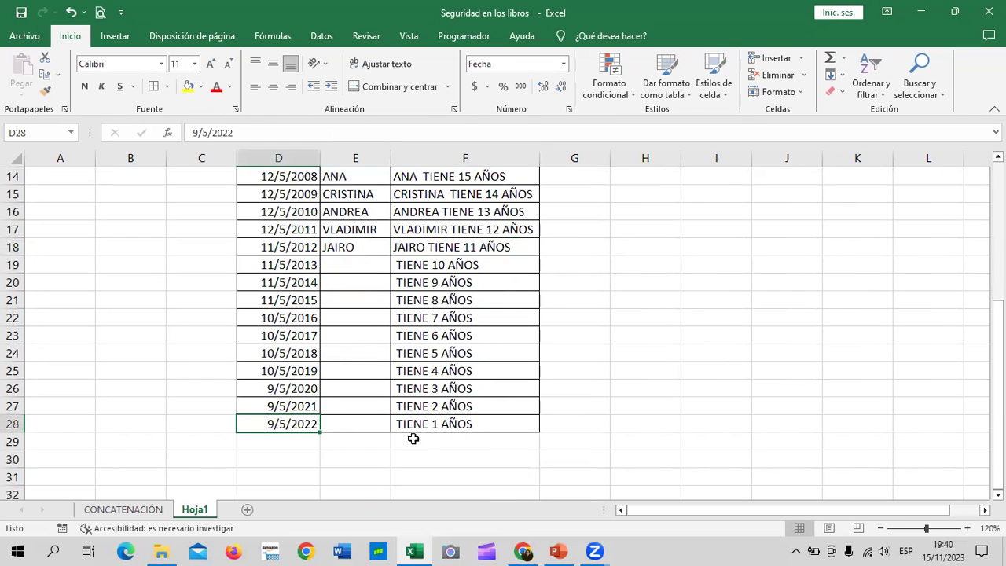
pyautogui.click(458, 425)
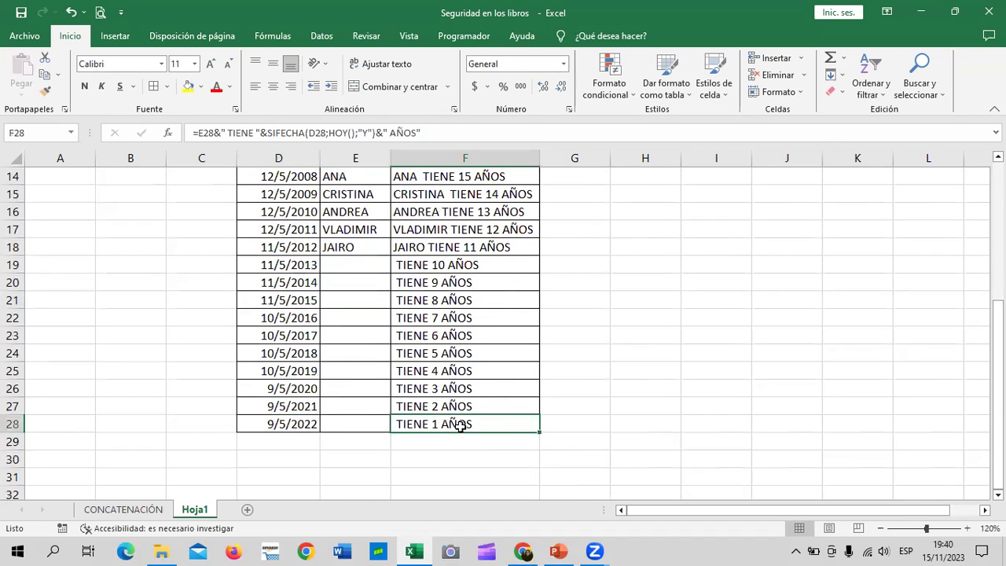
# Step: Enter the name SAMUEL in E28
pyautogui.click(359, 423)
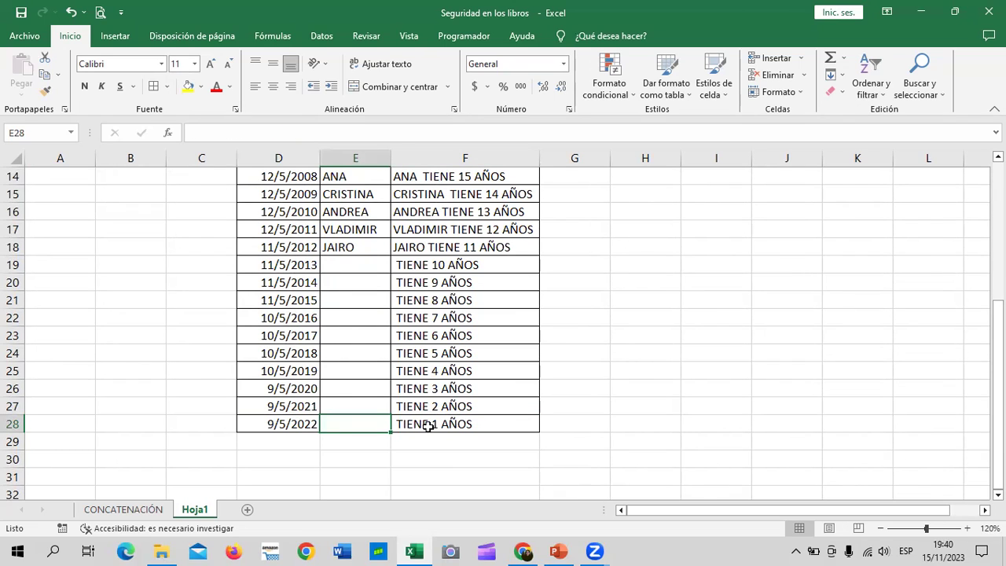
pyautogui.write('sAMUEL')
pyautogui.press('BackSpace')
pyautogui.press('BackSpace')
pyautogui.press('BackSpace')
pyautogui.press('BackSpace')
pyautogui.write('SAMUEL')
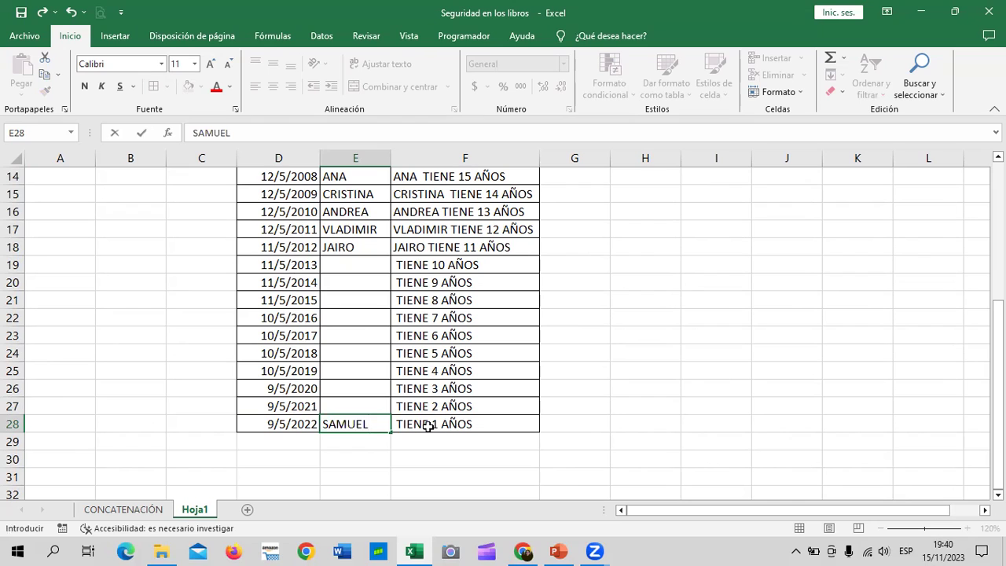
pyautogui.press('Return')
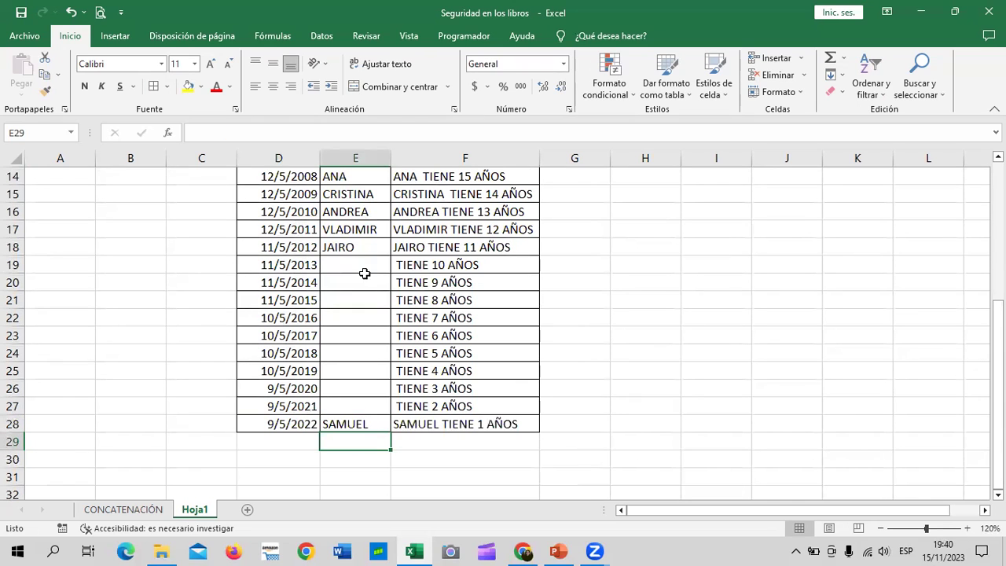
pyautogui.click(448, 424)
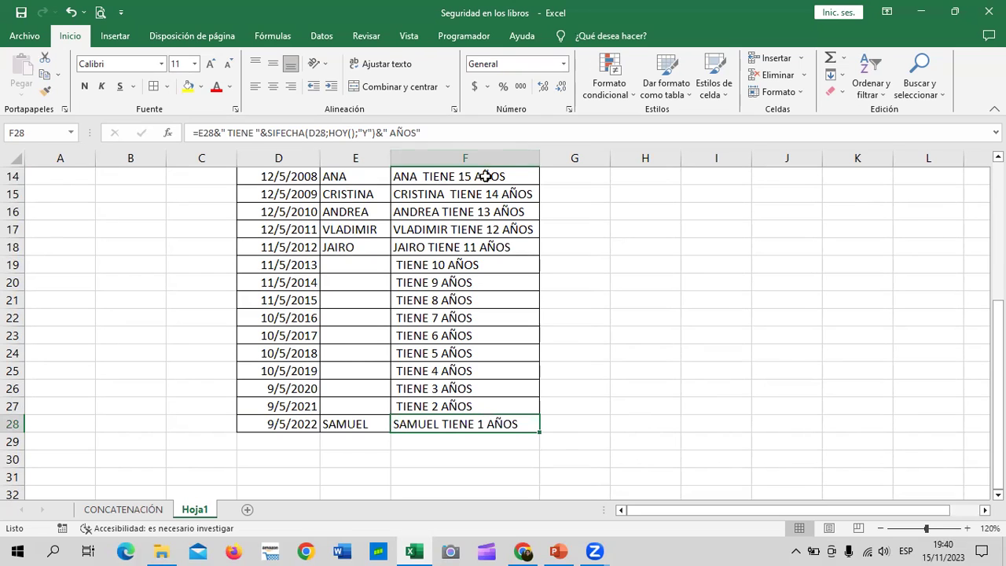
pyautogui.click(480, 132)
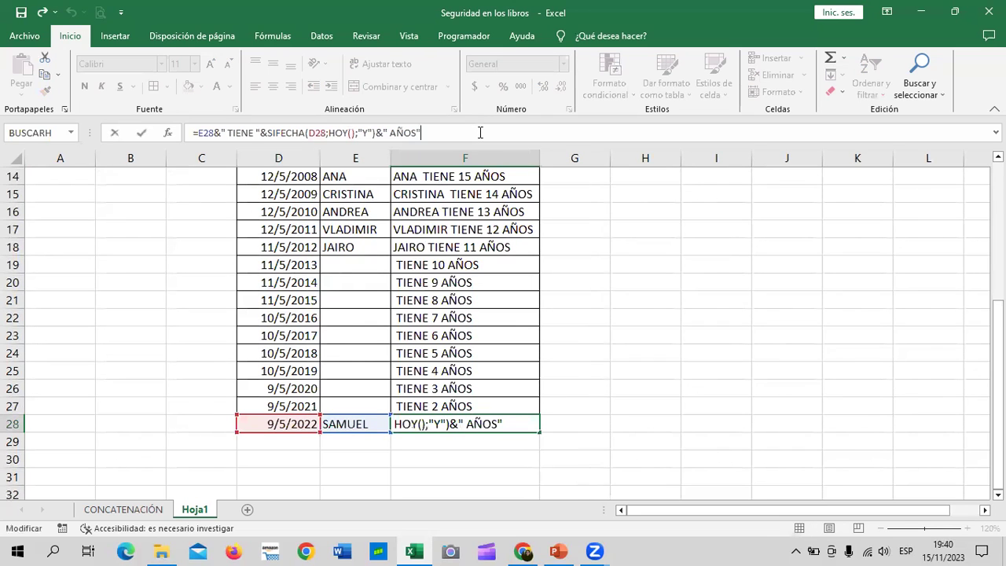
pyautogui.moveTo(480, 132); pyautogui.dragTo(191, 133)
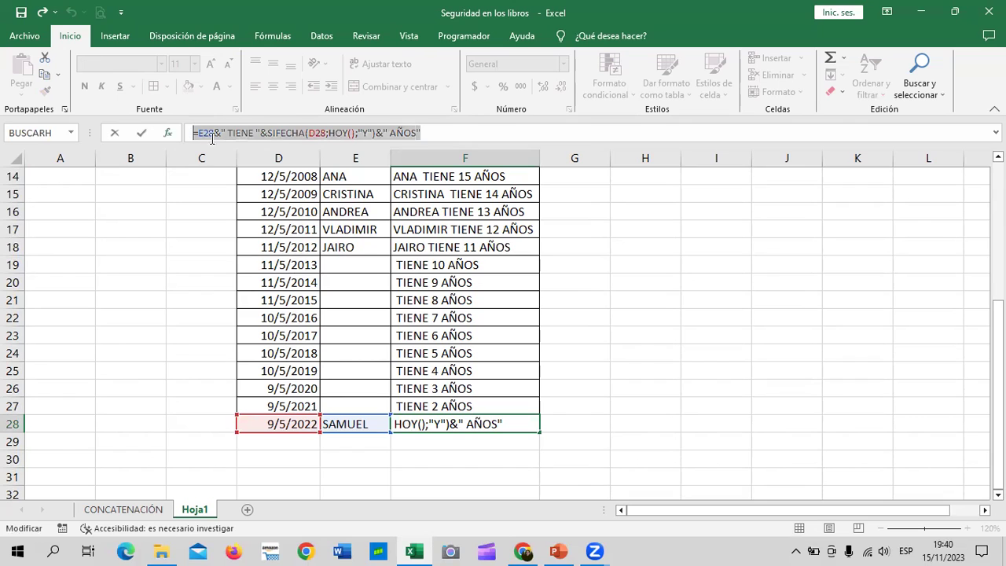
pyautogui.rightClick(263, 132)
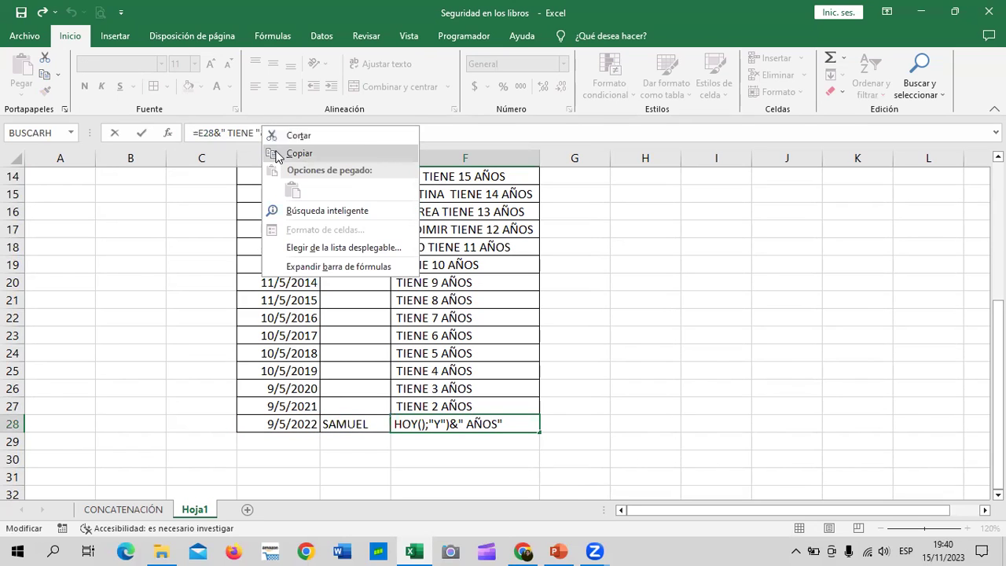
pyautogui.click(285, 153)
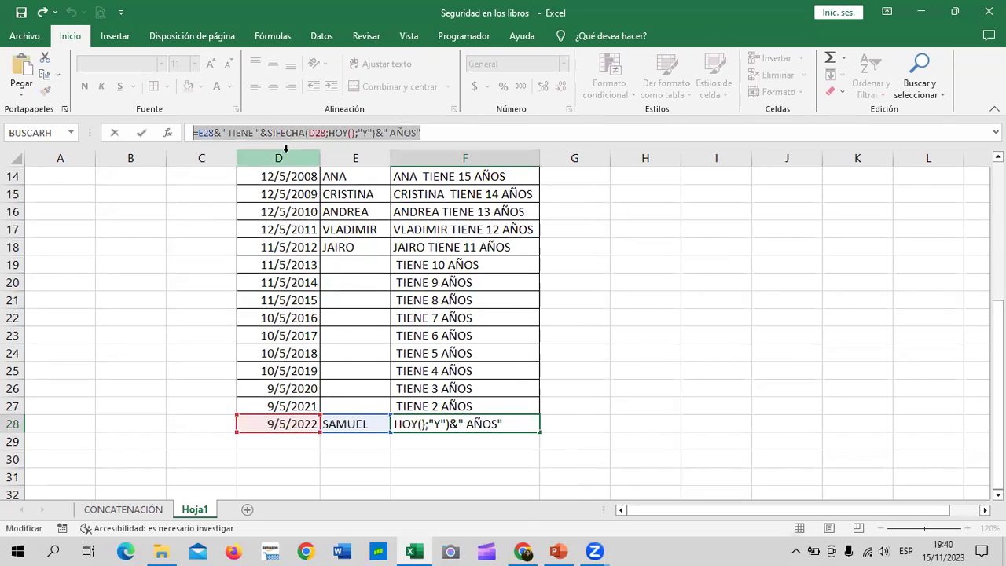
pyautogui.click(524, 550)
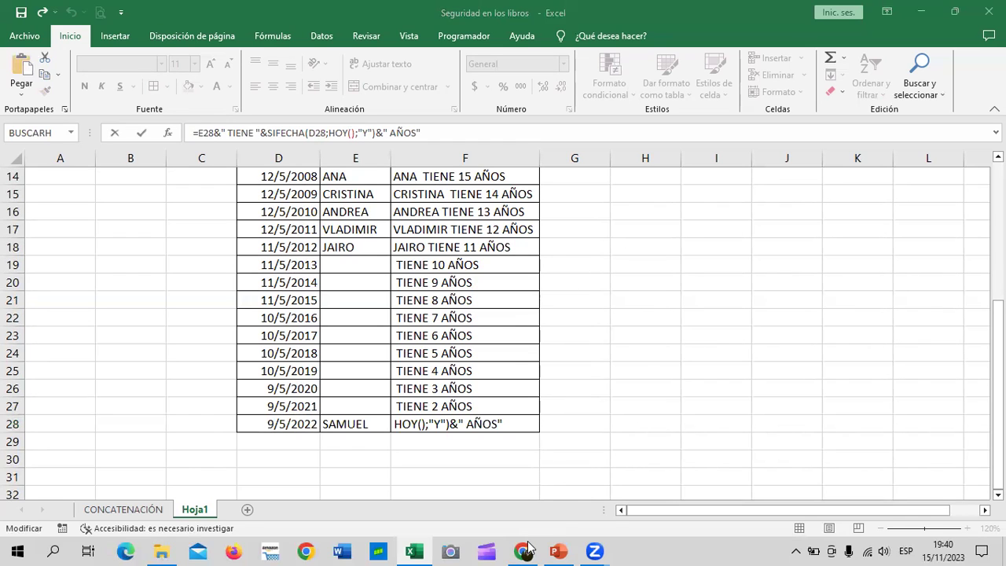
pyautogui.scroll(4, 507, 287)
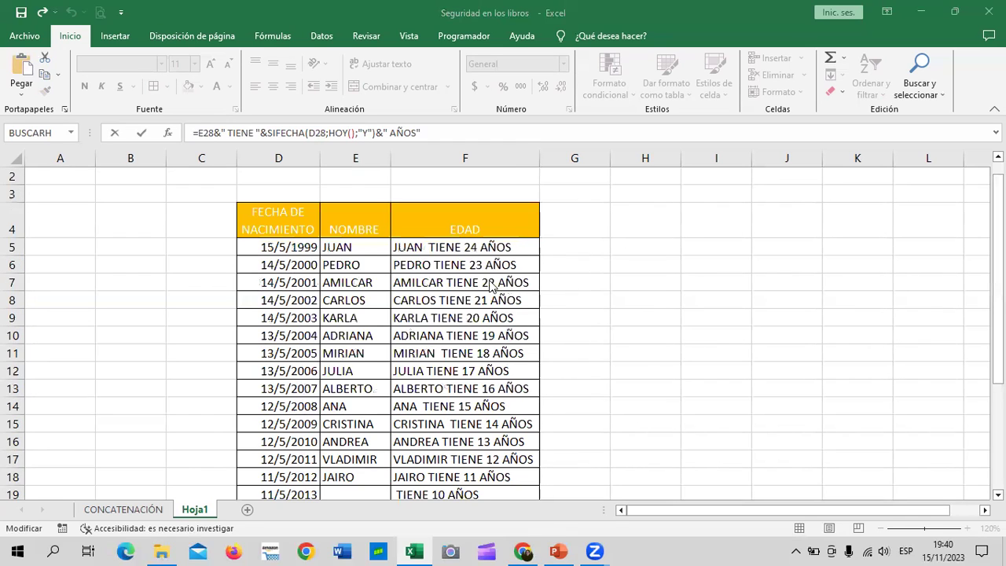
pyautogui.hotkey('shift', 'Home')
pyautogui.write('=')
pyautogui.click(369, 247)
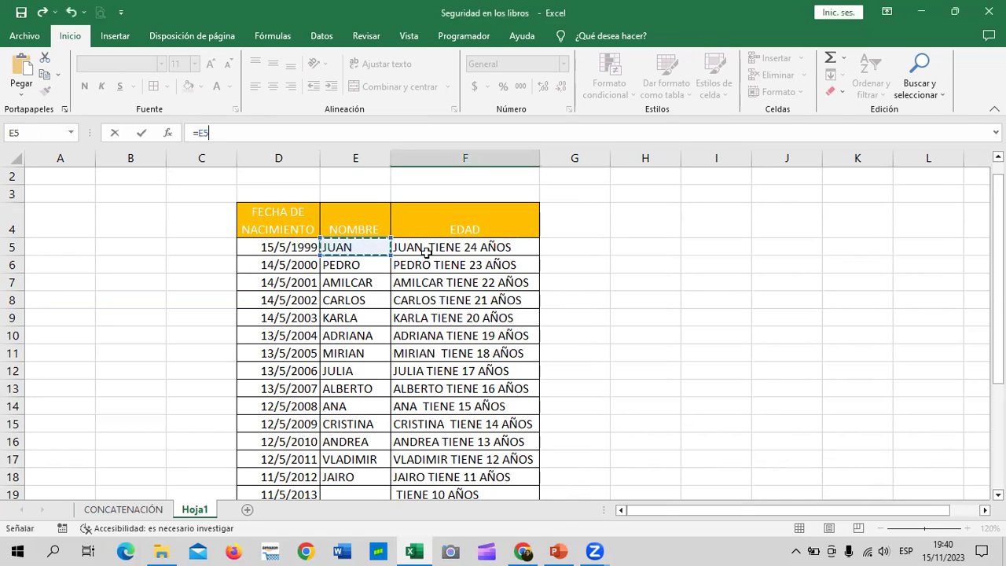
pyautogui.press('Escape')
pyautogui.hotkey('ctrl', 'Down')
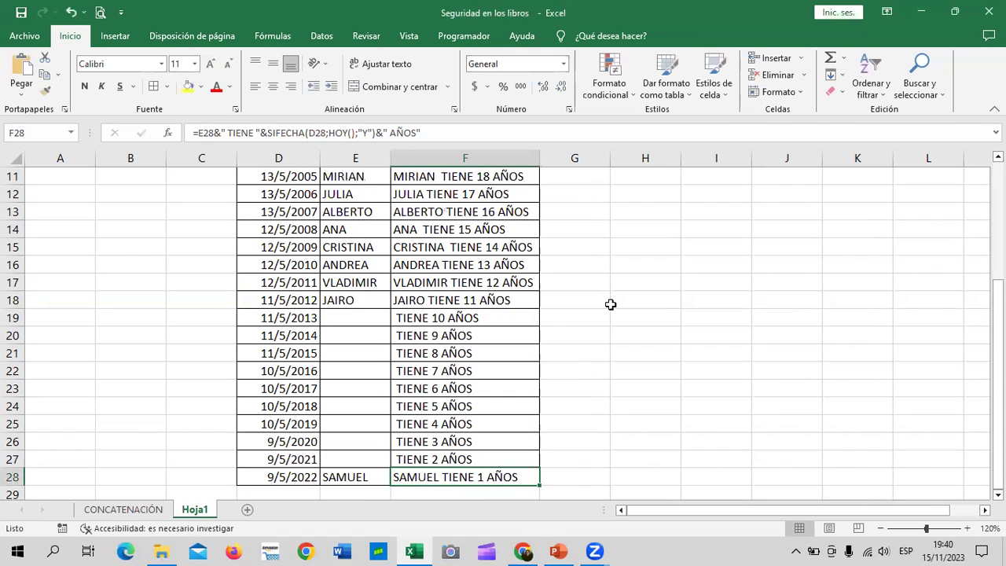
pyautogui.scroll(2, 492, 299)
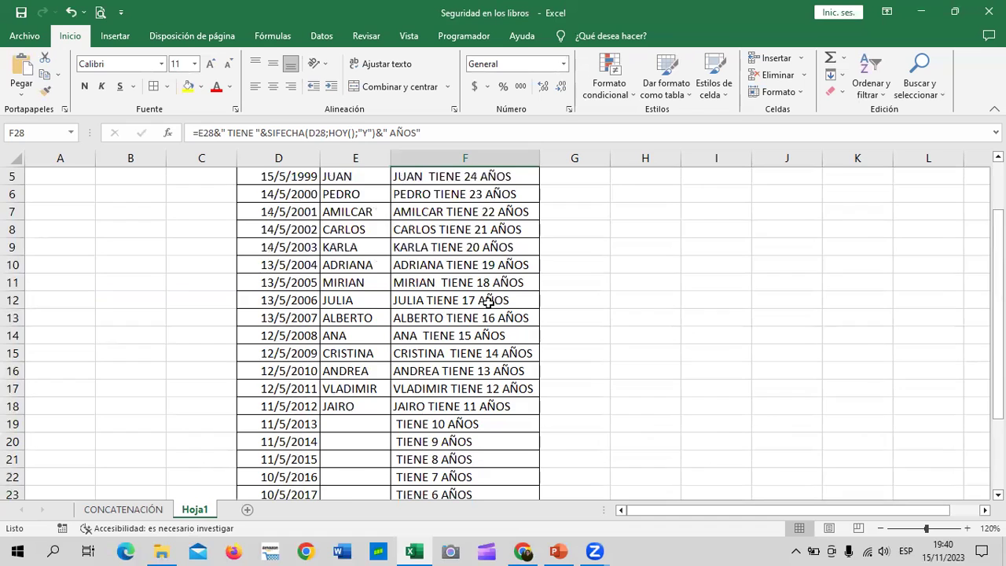
pyautogui.scroll(2, 488, 299)
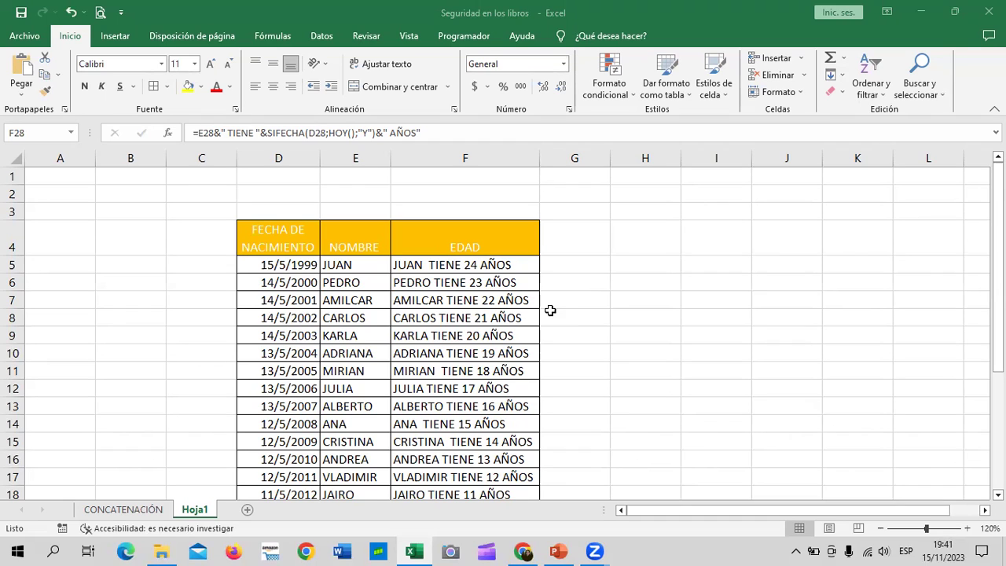
# Step: Change F28's SIFECHA unit from "Y" to "M" so it counts months
pyautogui.click(368, 132)
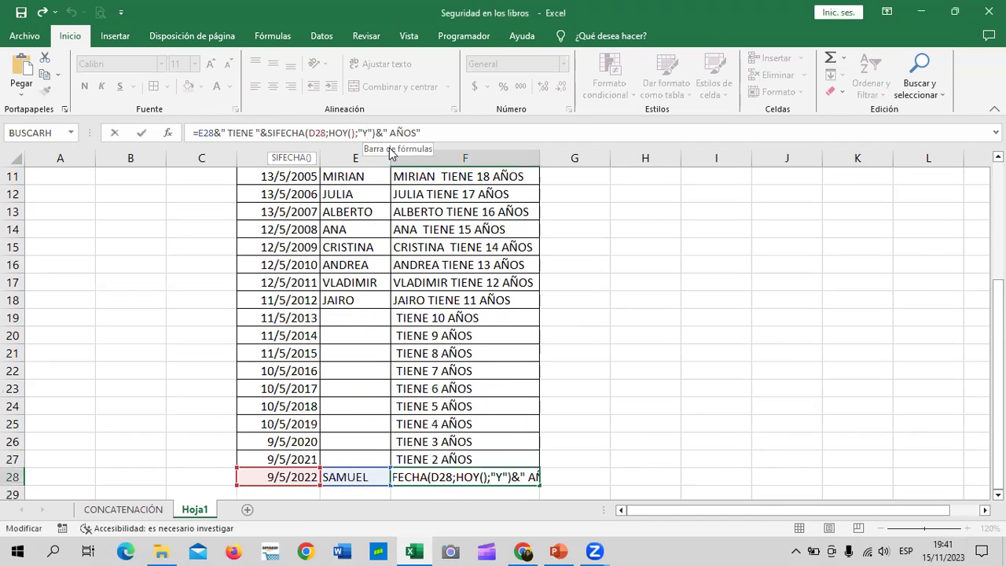
pyautogui.press('BackSpace')
pyautogui.write('M')
pyautogui.press('Return')
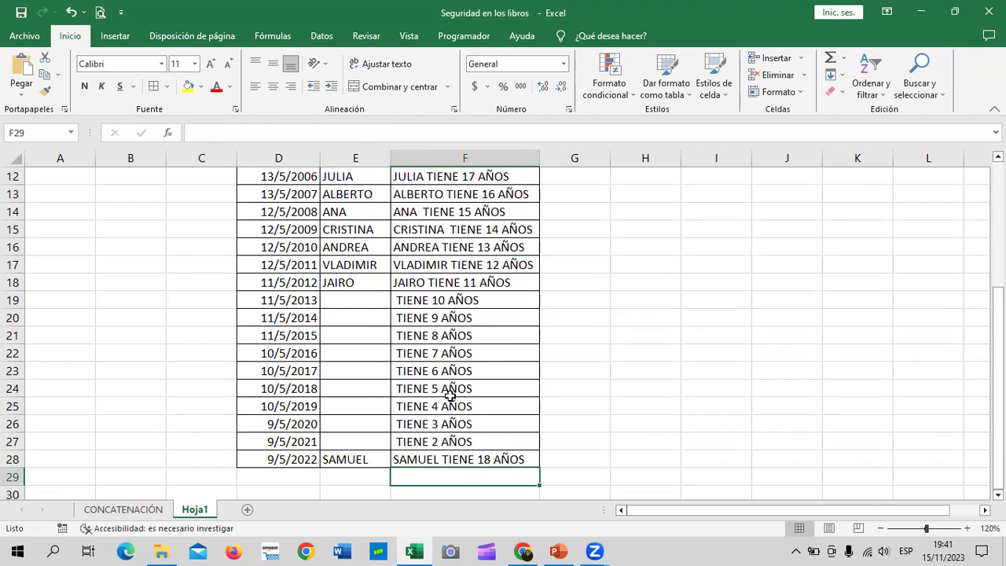
pyautogui.scroll(4, 450, 396)
pyautogui.scroll(-1, 527, 383)
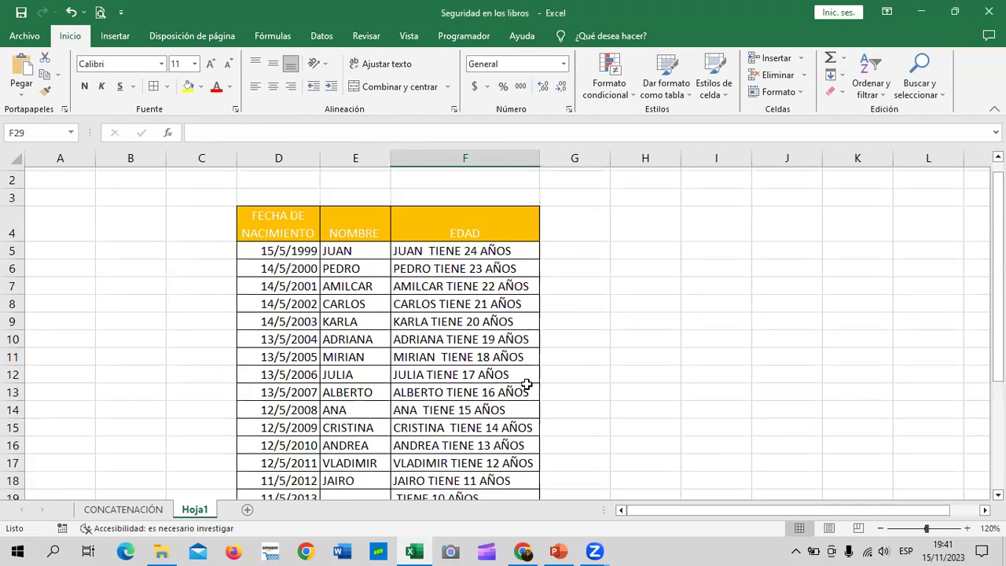
pyautogui.scroll(-2, 525, 385)
pyautogui.scroll(-2, 523, 393)
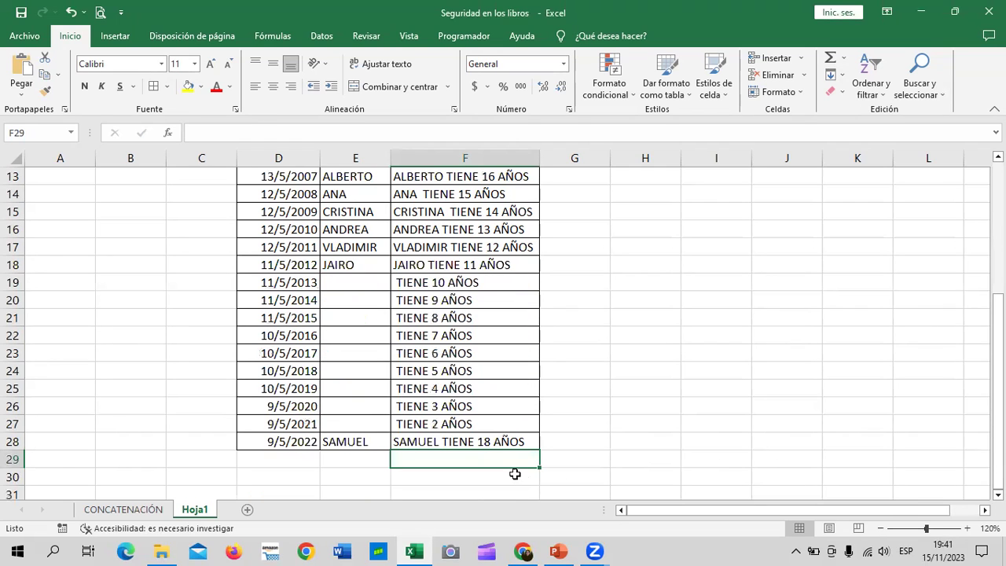
pyautogui.click(504, 442)
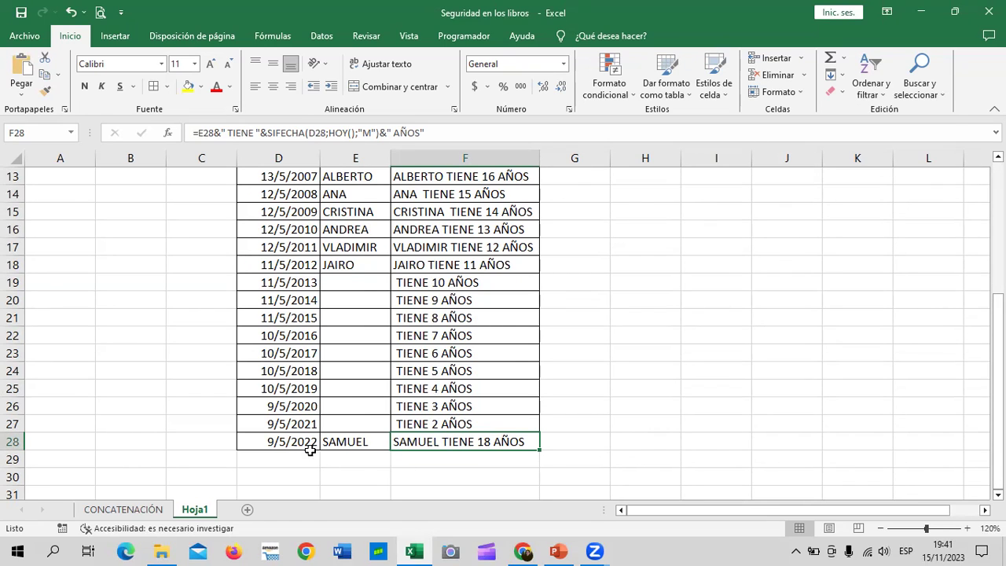
# Step: Change SAMUEL's birth date in D28 to 9/5/2023
pyautogui.click(299, 445)
pyautogui.click(245, 132)
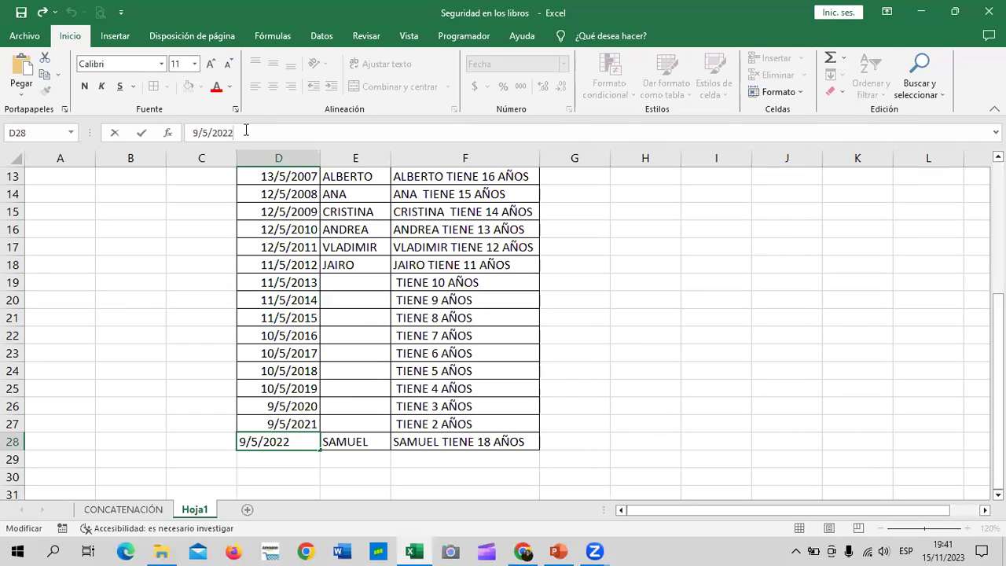
pyautogui.press('BackSpace')
pyautogui.press('Return')
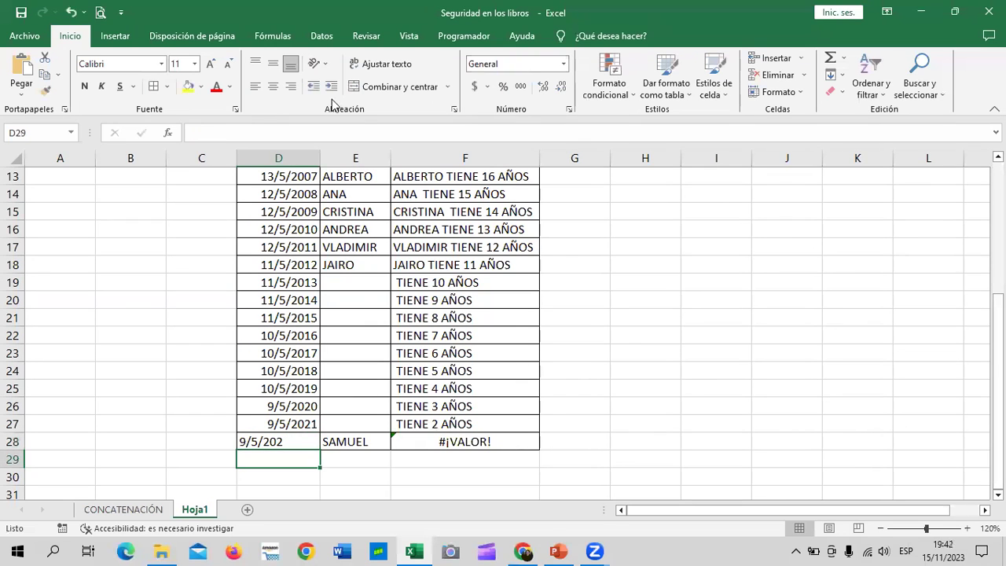
pyautogui.click(334, 440)
pyautogui.click(299, 442)
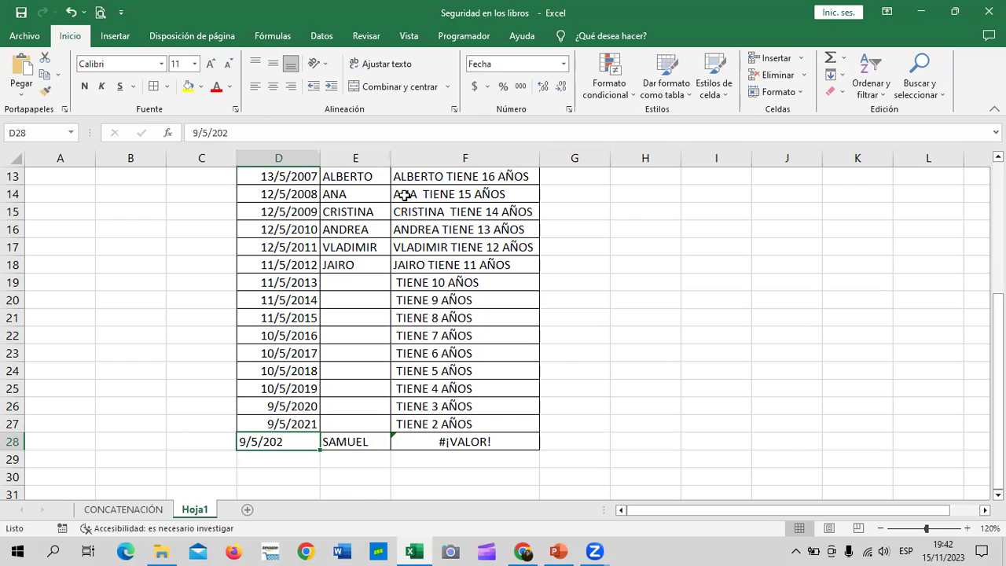
pyautogui.write('3')
pyautogui.press('Return')
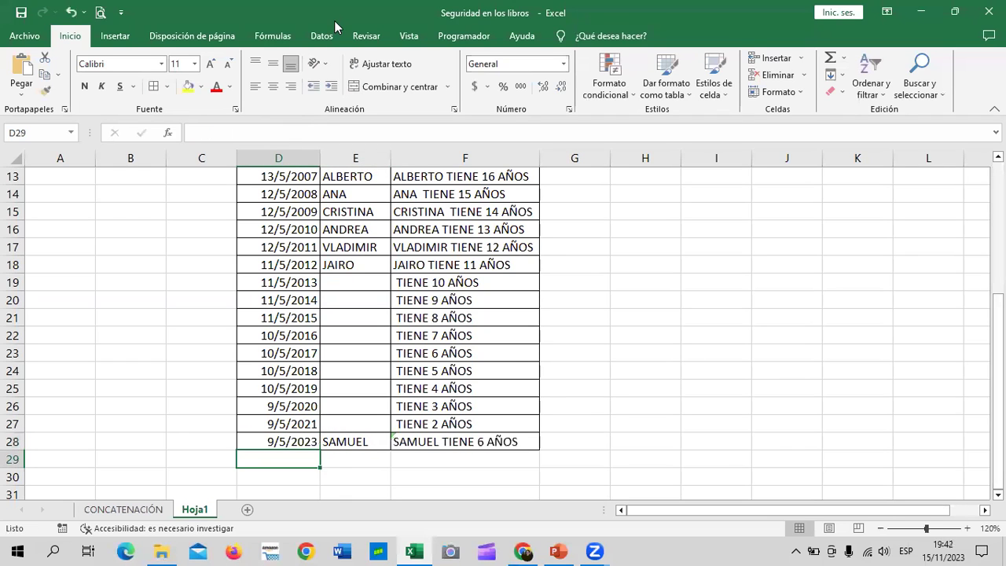
# Step: Make F28's formula end with ' MESES' instead of ' AÑOS', showing 'SAMUEL TIENE 6 MESES'
pyautogui.click(497, 441)
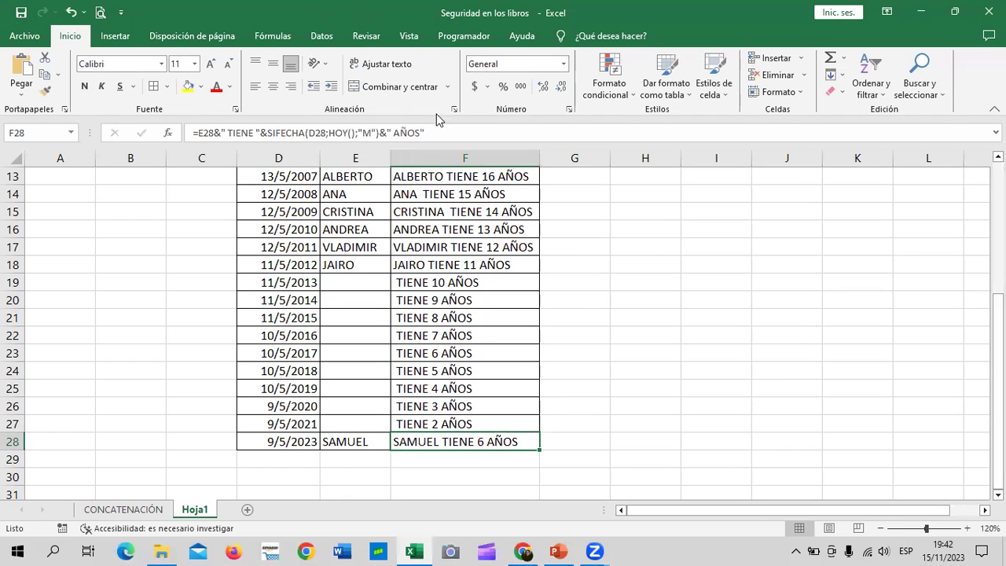
pyautogui.click(418, 135)
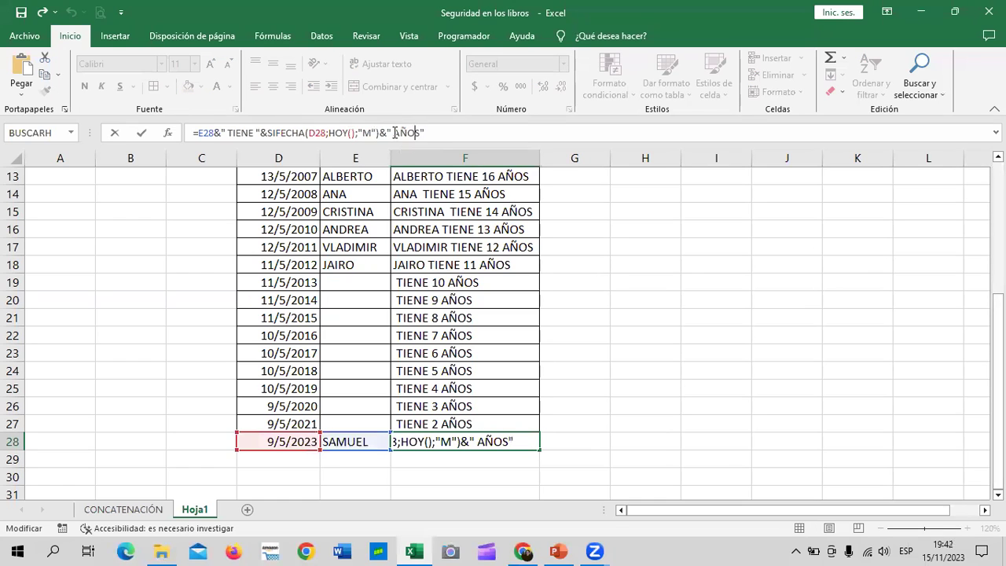
pyautogui.click(422, 133)
pyautogui.press('BackSpace')
pyautogui.press('BackSpace')
pyautogui.press('BackSpace')
pyautogui.press('BackSpace')
pyautogui.write('MESES')
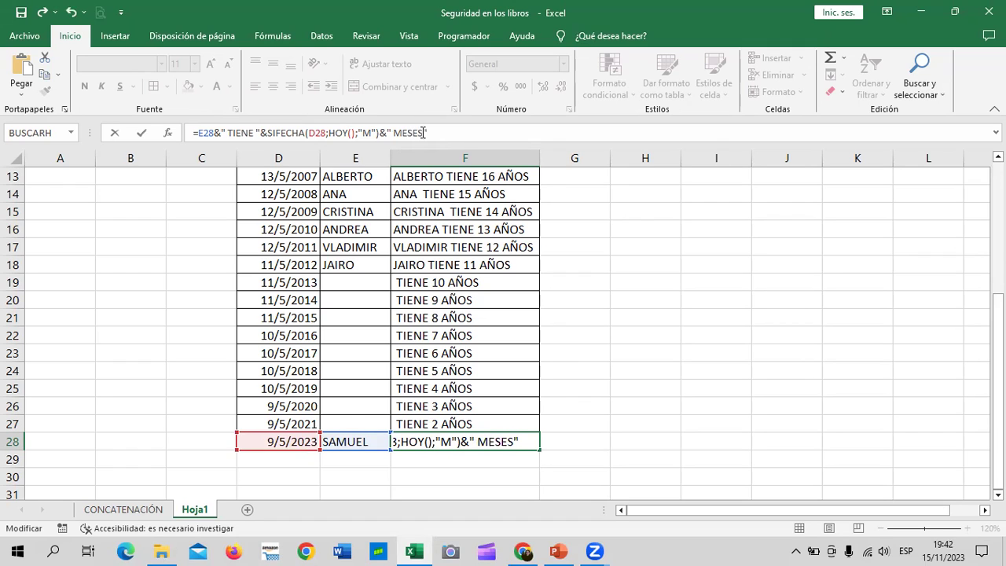
pyautogui.press('Return')
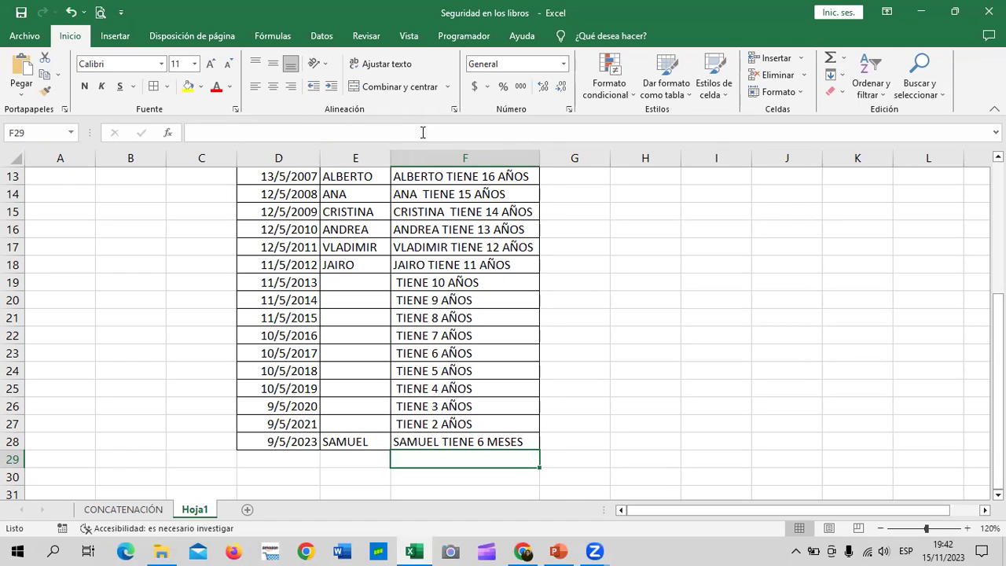
pyautogui.click(444, 442)
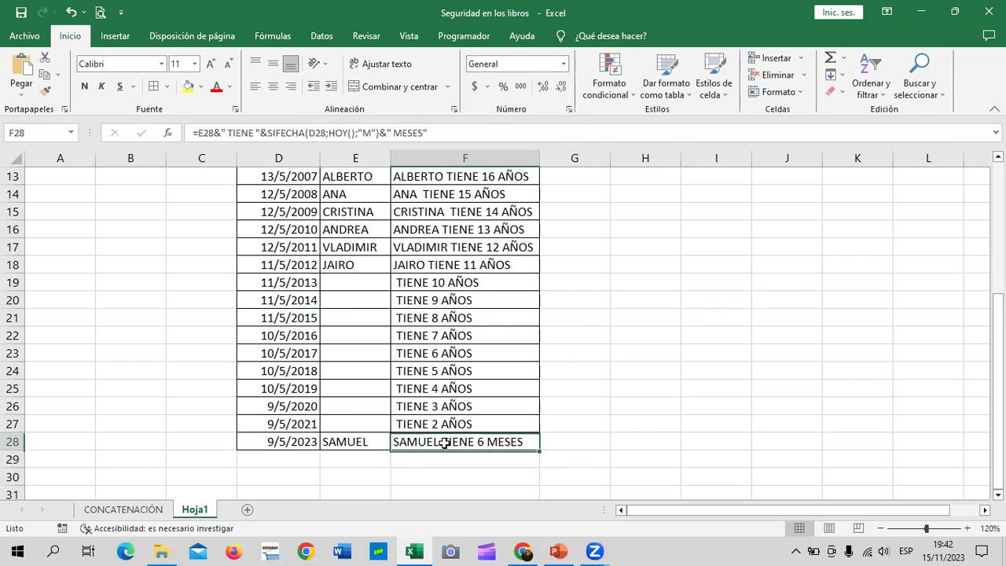
# Step: Select the EDAD range F5:F28, from JUAN's age down to SAMUEL's
pyautogui.scroll(3, 452, 405)
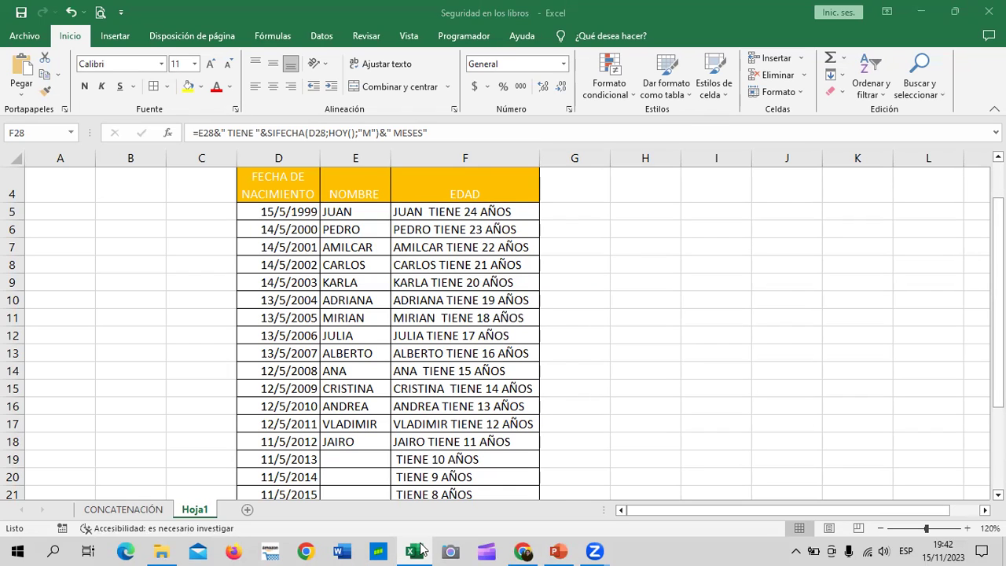
pyautogui.scroll(-3, 482, 401)
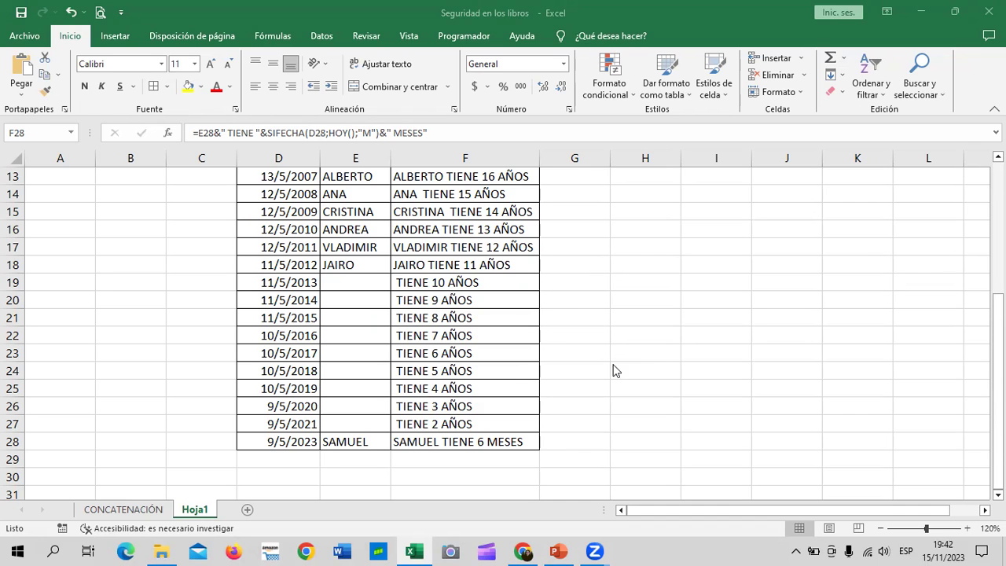
pyautogui.scroll(3, 662, 377)
pyautogui.scroll(-3, 651, 420)
pyautogui.scroll(1, 506, 353)
pyautogui.scroll(2, 503, 372)
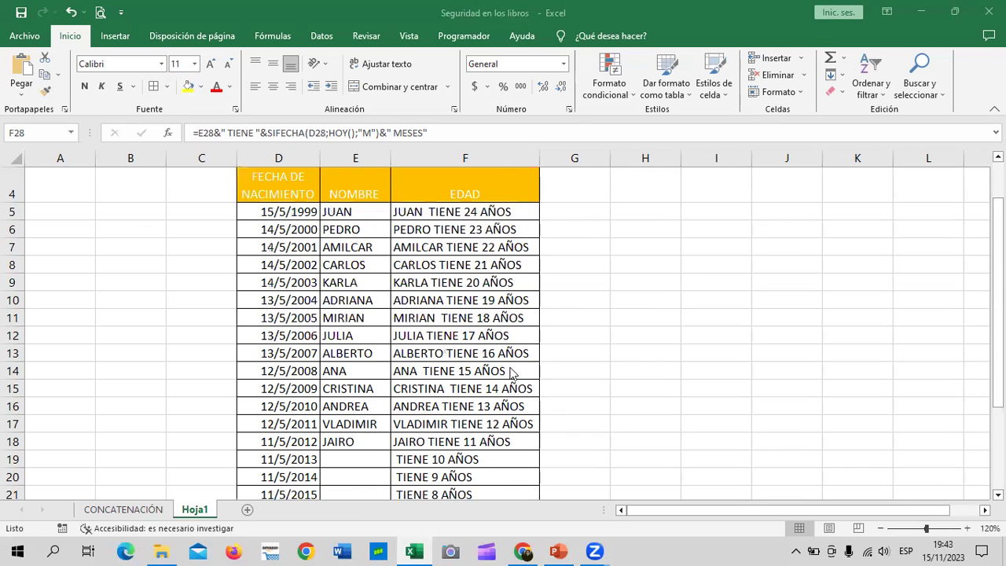
pyautogui.scroll(-1, 563, 333)
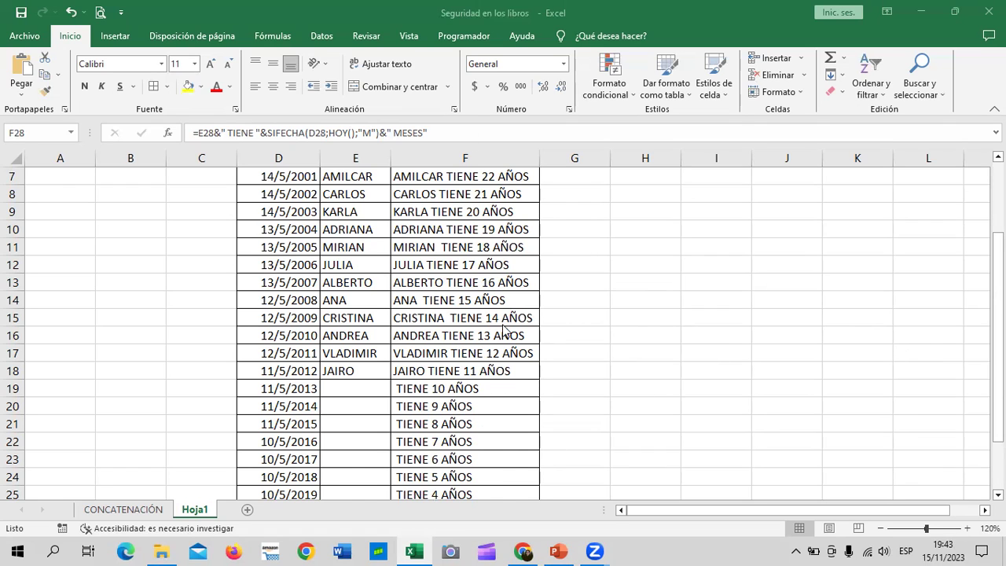
pyautogui.scroll(2, 503, 329)
pyautogui.moveTo(512, 264); pyautogui.dragTo(483, 472)
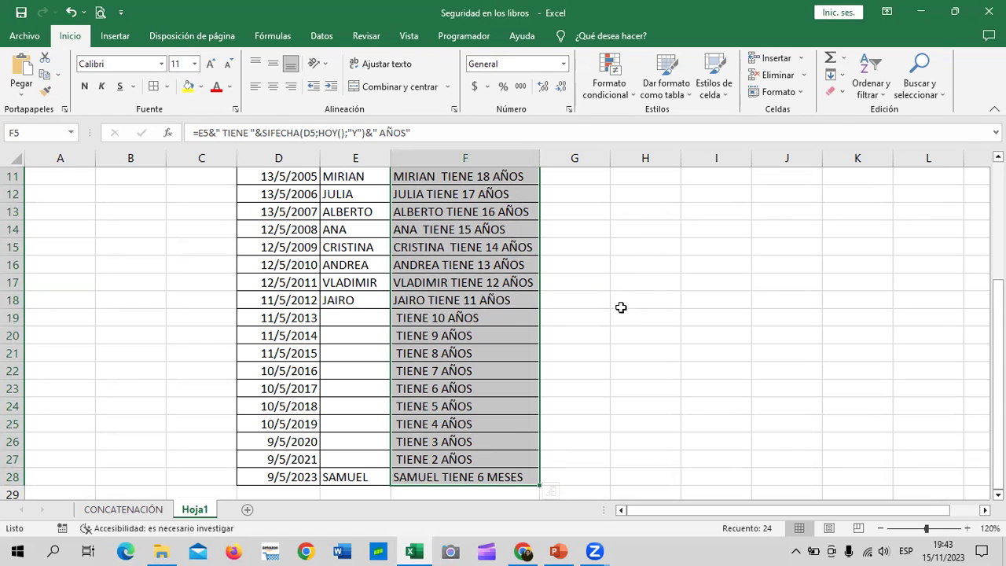
# Step: Reselect the EDAD column and open, then cancel, the Formato de celdas dialog
pyautogui.scroll(1, 593, 288)
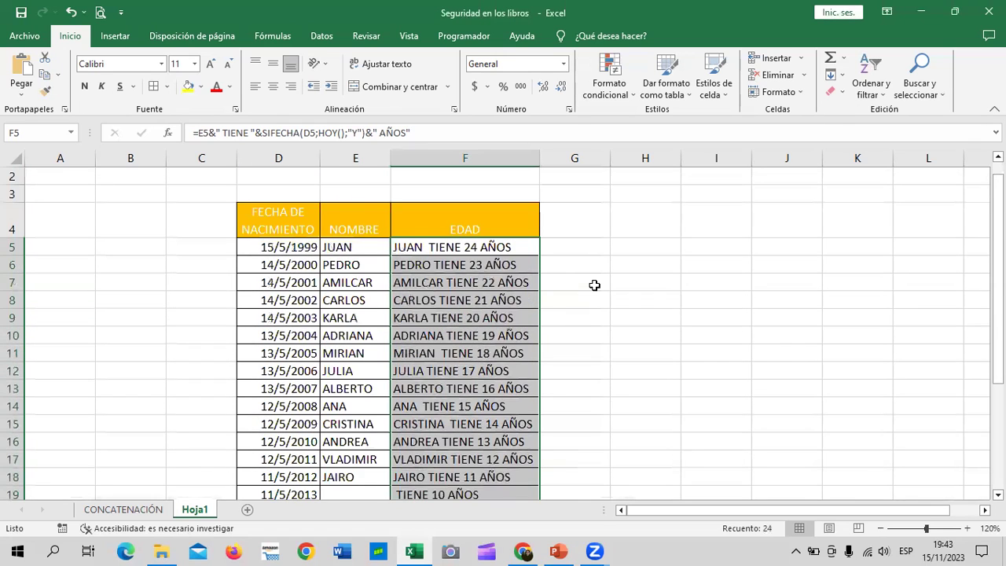
pyautogui.click(668, 275)
pyautogui.moveTo(455, 246)
pyautogui.mouseDown()
pyautogui.moveTo(469, 548)
pyautogui.moveTo(463, 464)
pyautogui.mouseUp()
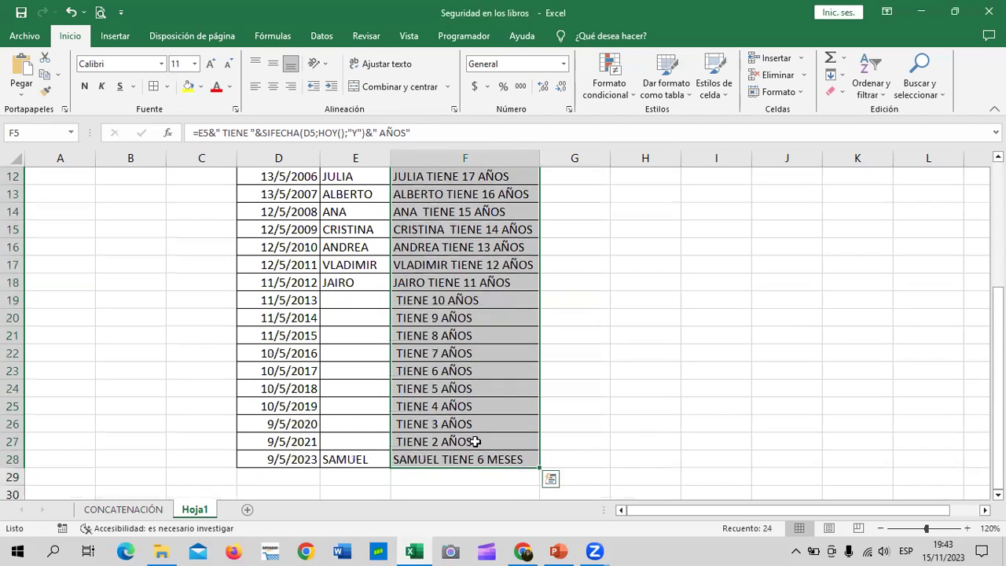
pyautogui.click(568, 110)
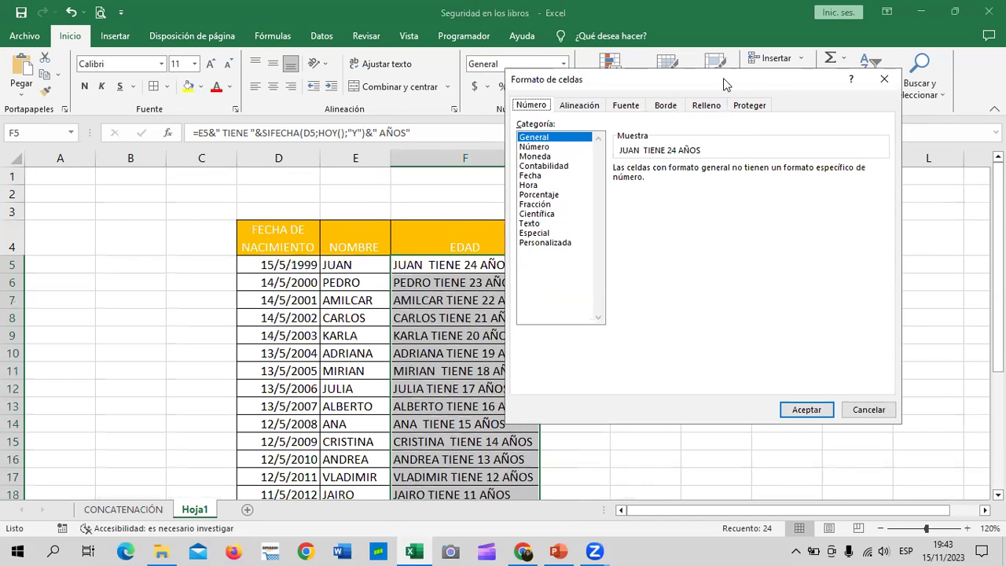
pyautogui.moveTo(723, 78); pyautogui.dragTo(624, 57)
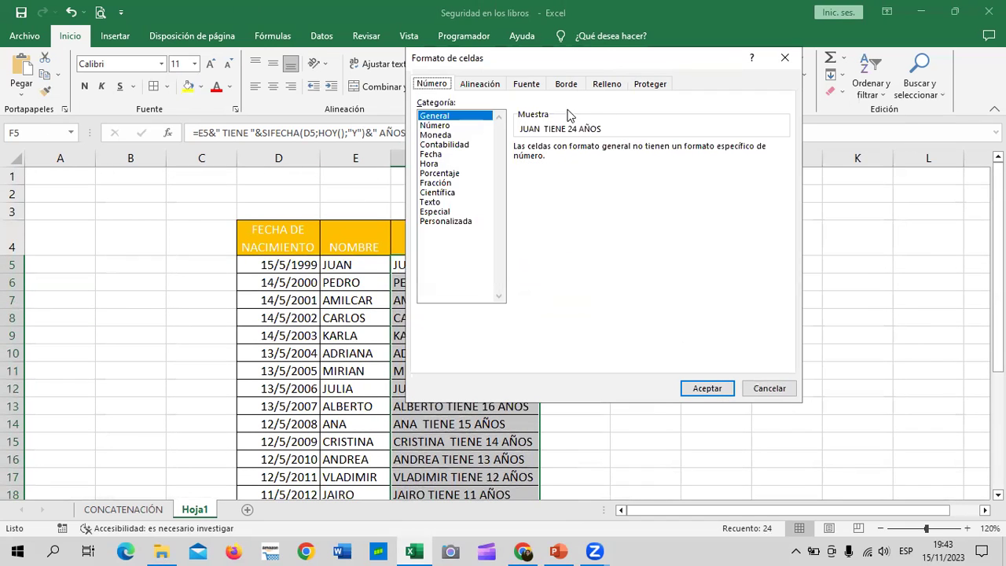
pyautogui.click(777, 390)
pyautogui.click(785, 369)
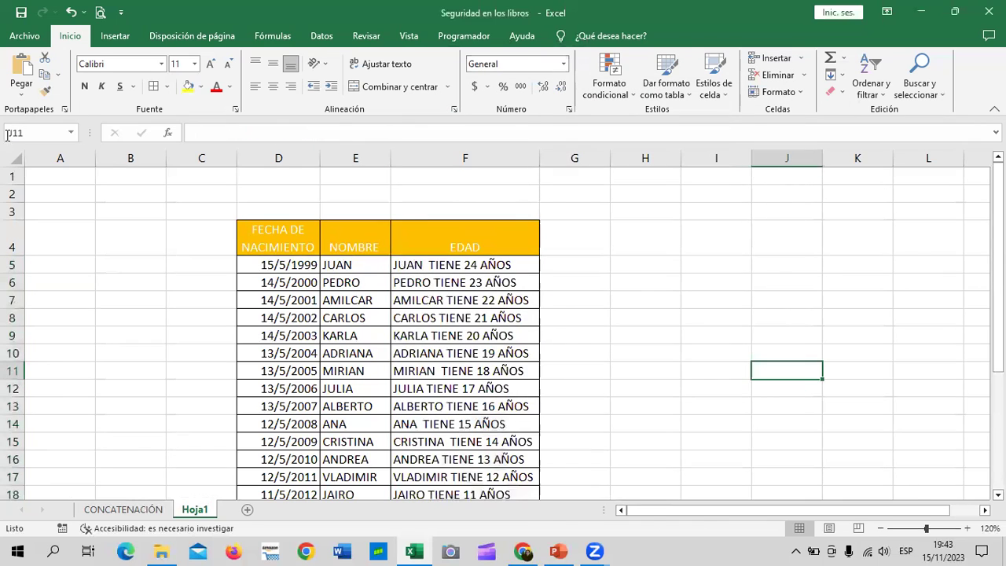
# Step: Select the whole sheet and clear Bloqueada on the Proteger tab of Formato de celdas
pyautogui.click(11, 160)
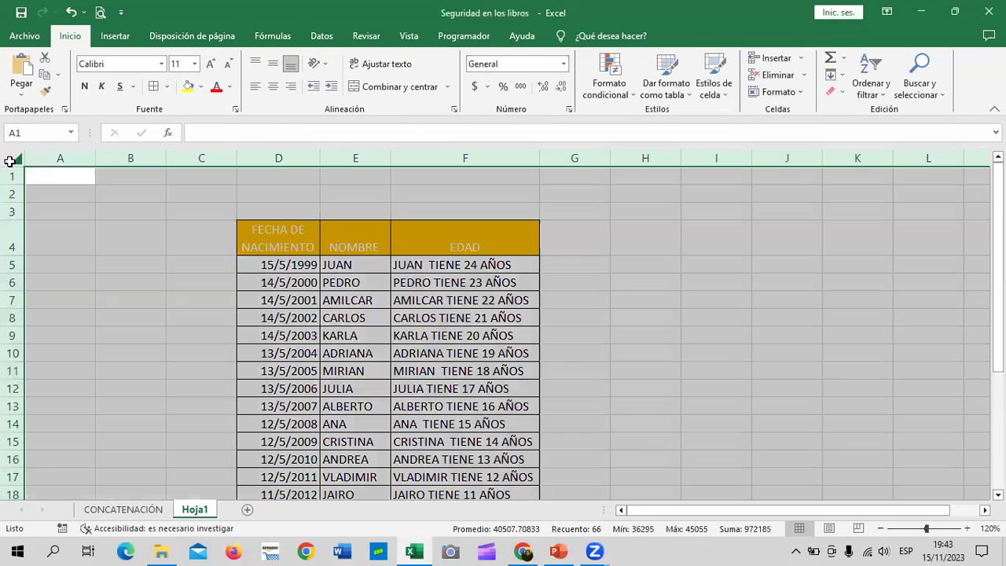
pyautogui.click(570, 111)
pyautogui.click(651, 84)
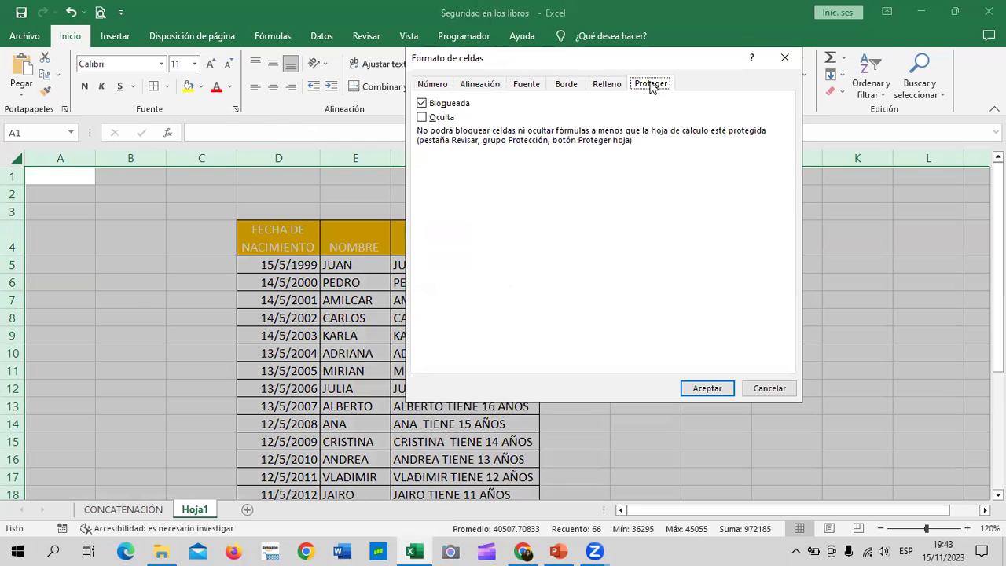
pyautogui.click(454, 105)
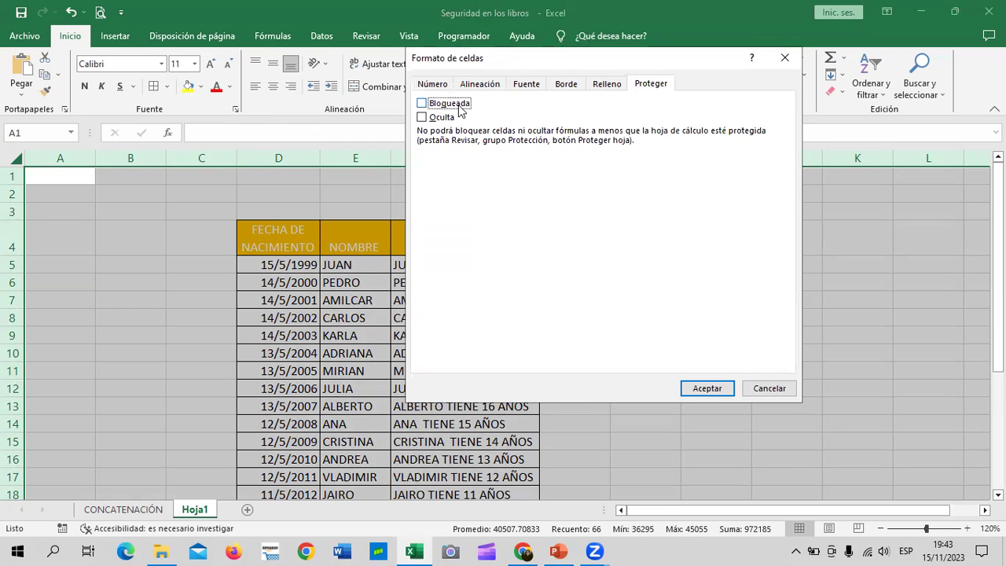
pyautogui.click(708, 387)
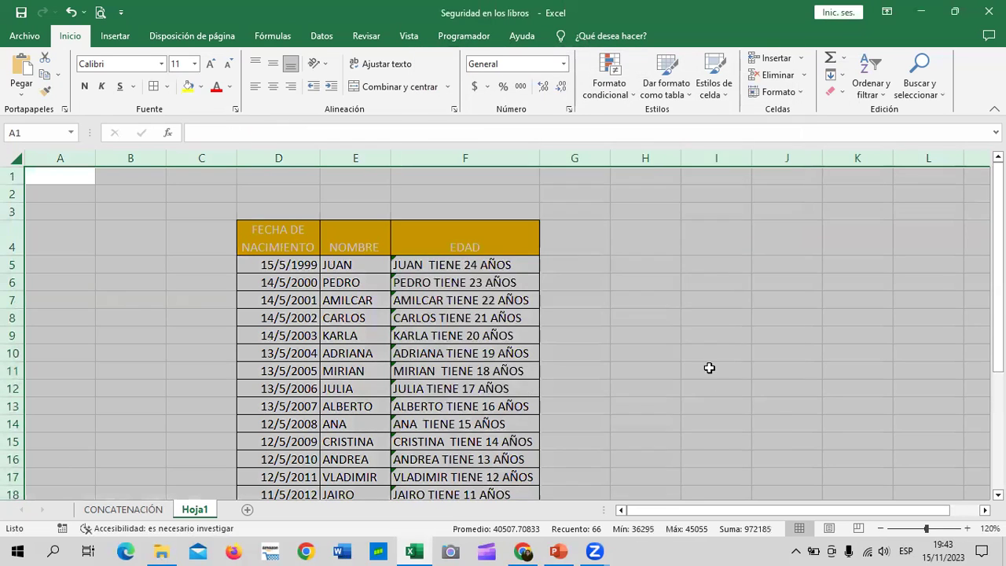
pyautogui.click(715, 367)
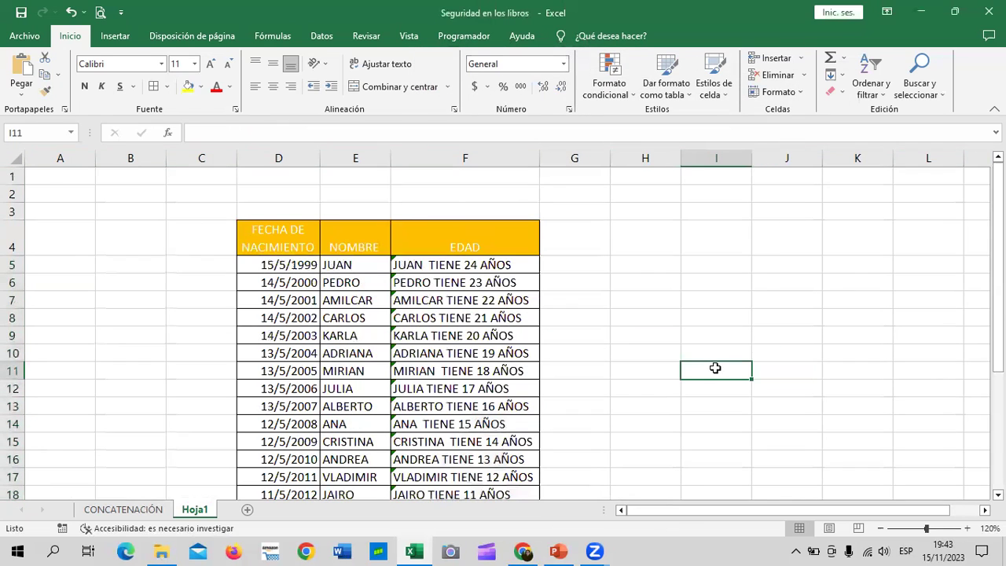
# Step: Check the EDAD formulas in F5 and in SAMUEL's cell F28
pyautogui.click(423, 267)
pyautogui.scroll(-2, 425, 269)
pyautogui.scroll(-1, 432, 271)
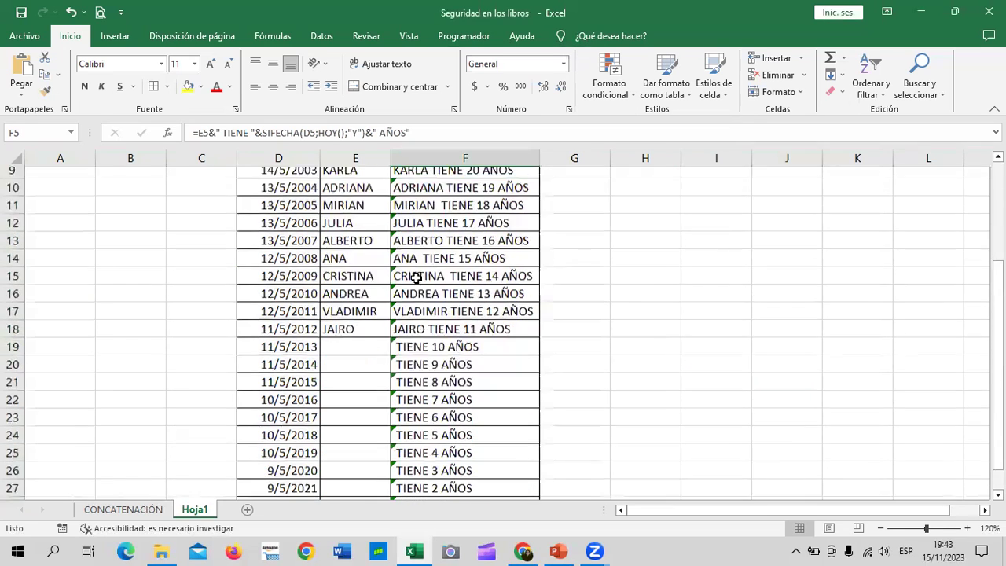
pyautogui.scroll(-3, 417, 338)
pyautogui.click(466, 336)
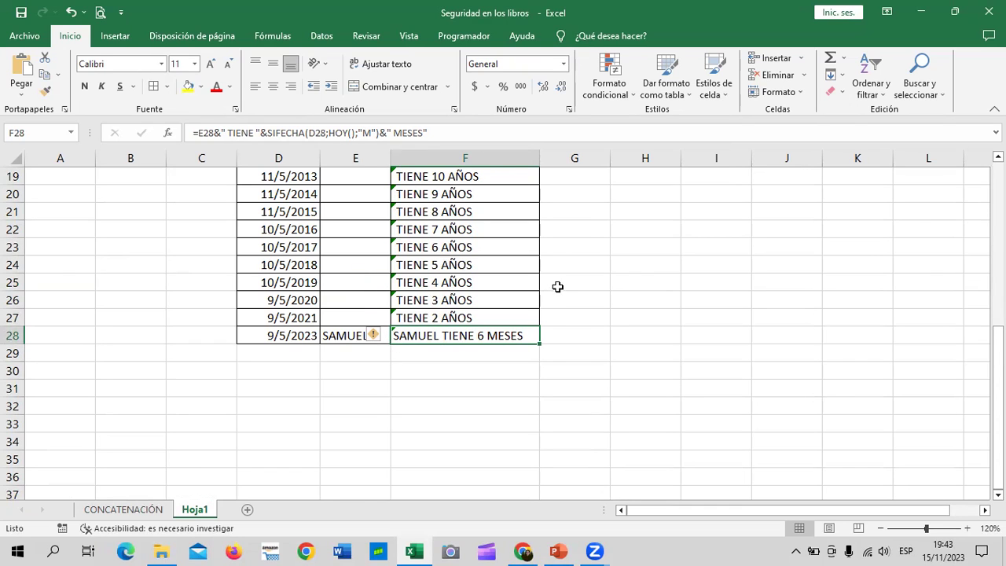
pyautogui.scroll(3, 552, 317)
pyautogui.scroll(2, 647, 304)
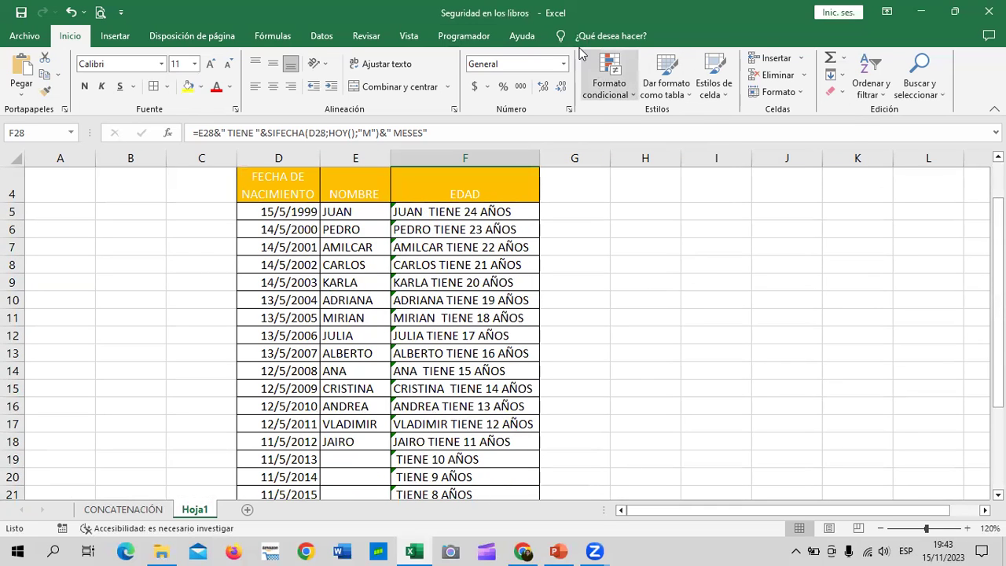
# Step: Protect Hoja1 with a password via Revisar > Proteger hoja
pyautogui.click(366, 35)
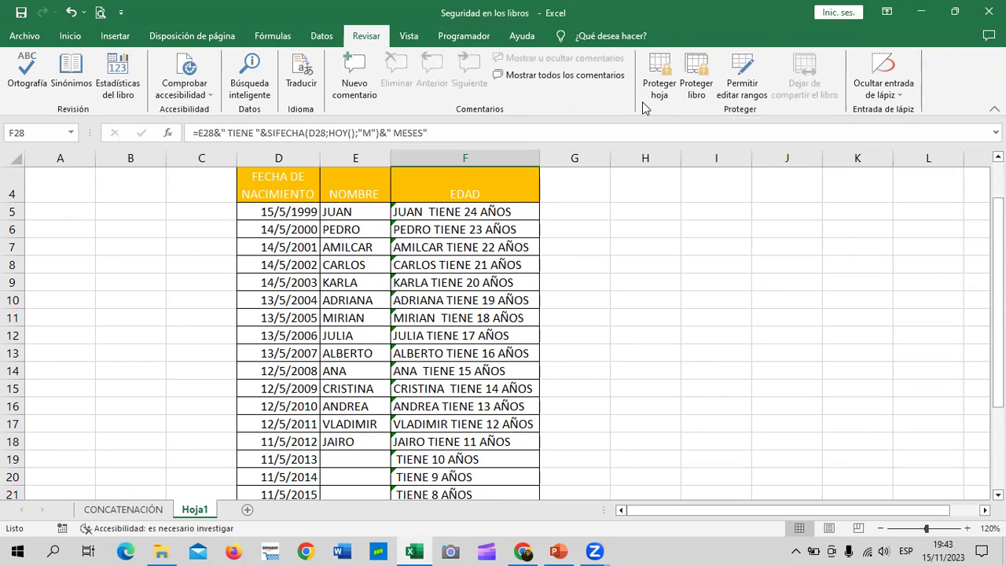
pyautogui.click(664, 75)
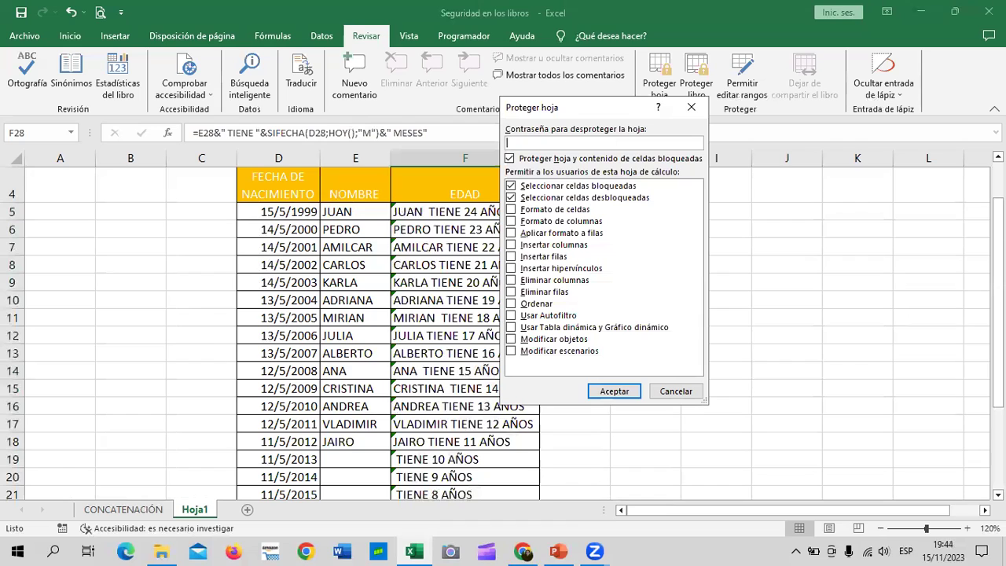
pyautogui.press('Return')
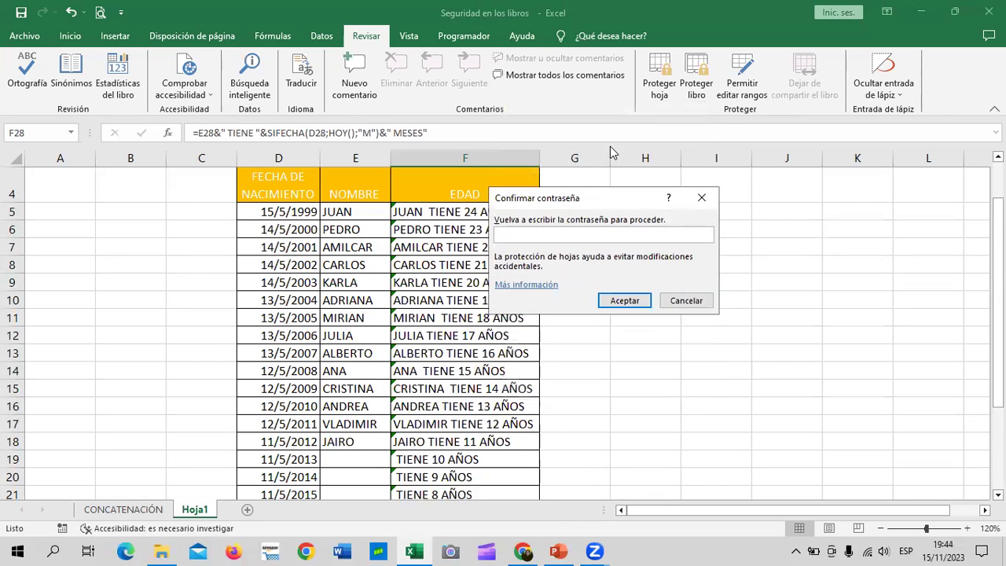
pyautogui.press('Return')
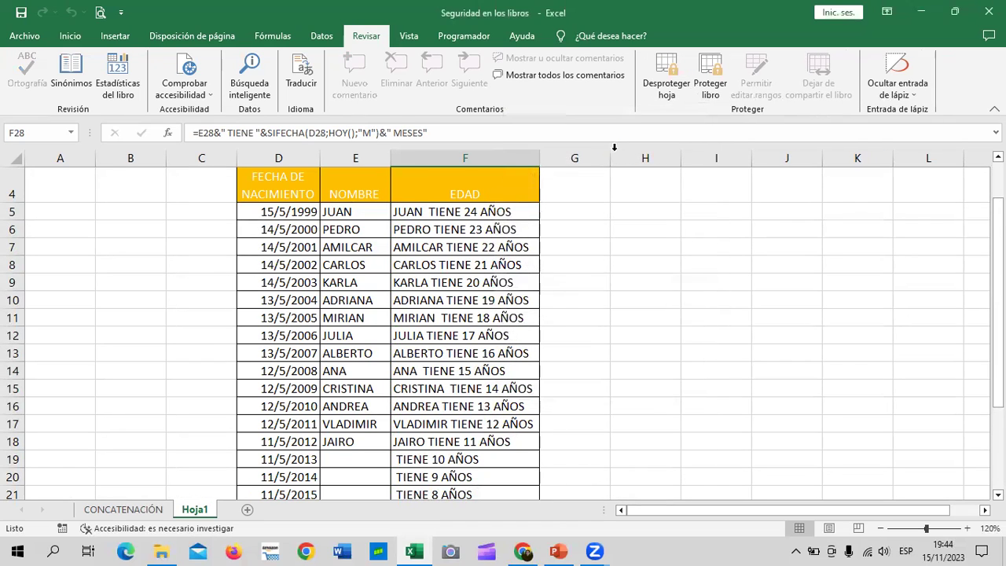
pyautogui.click(681, 264)
pyautogui.moveTo(466, 212)
pyautogui.mouseDown()
pyautogui.moveTo(494, 439)
pyautogui.moveTo(483, 475)
pyautogui.mouseUp()
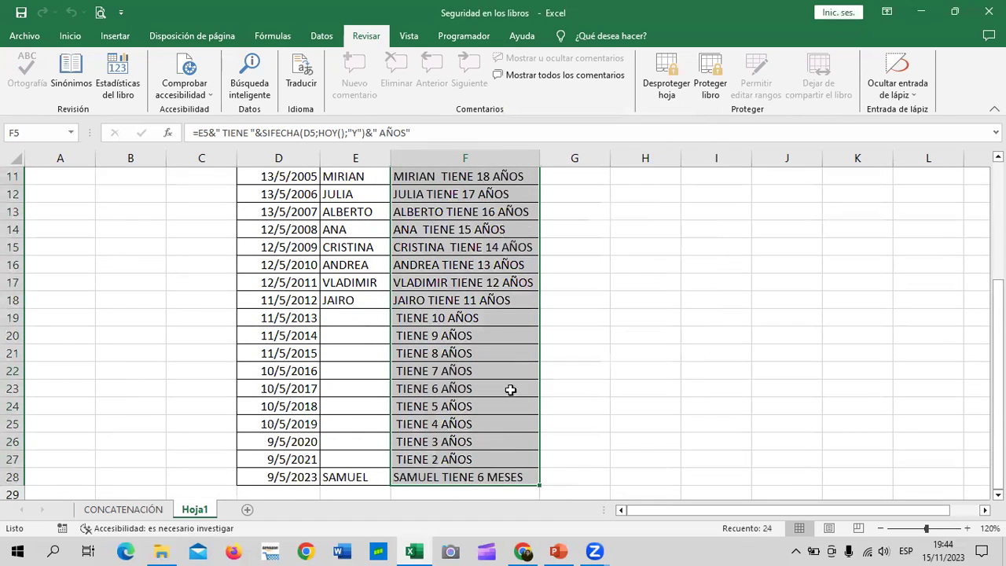
# Step: Unprotect Hoja1 with the password via Revisar > Desproteger hoja
pyautogui.click(70, 35)
pyautogui.click(666, 265)
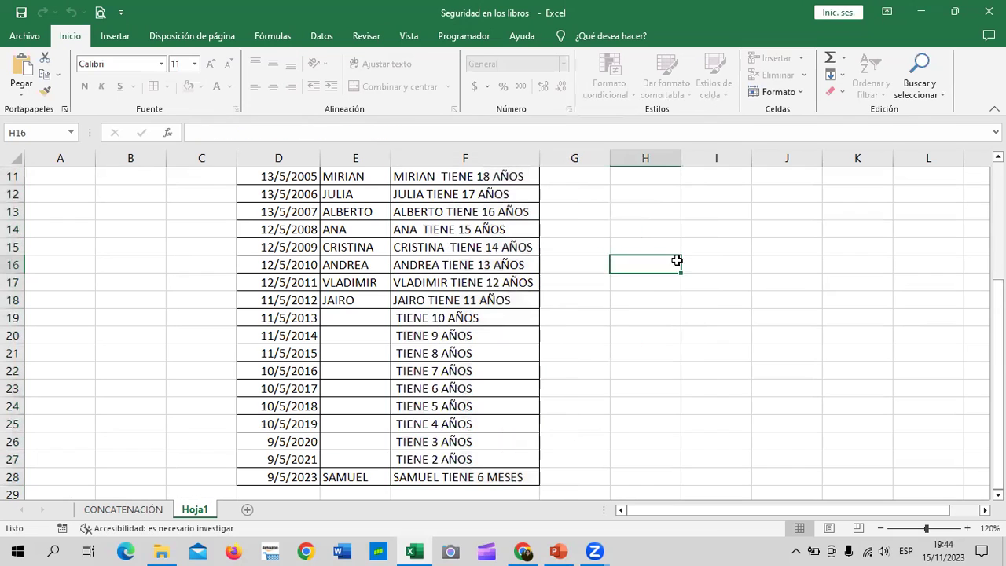
pyautogui.moveTo(664, 281); pyautogui.dragTo(711, 282)
pyautogui.scroll(4, 522, 184)
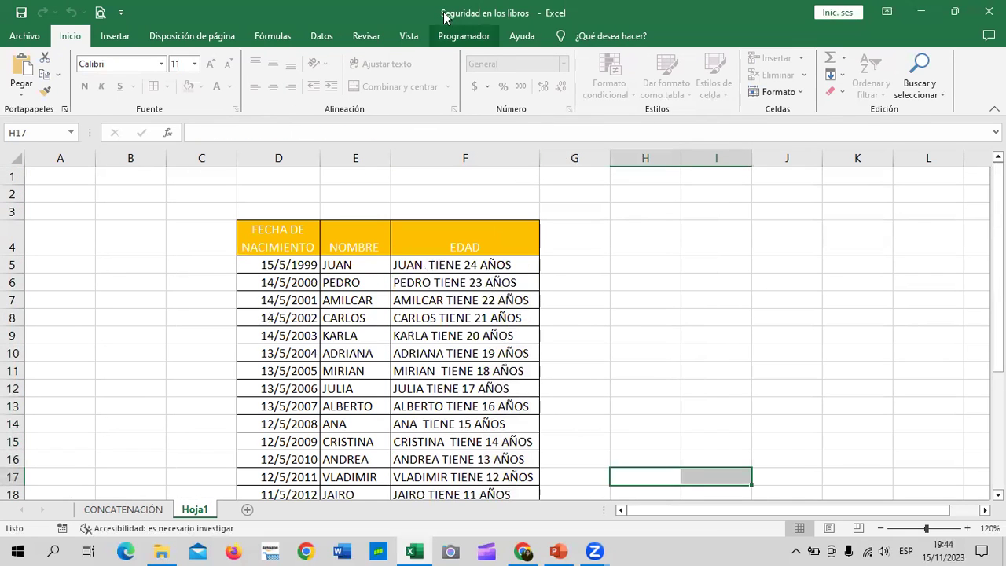
pyautogui.click(366, 36)
pyautogui.click(673, 85)
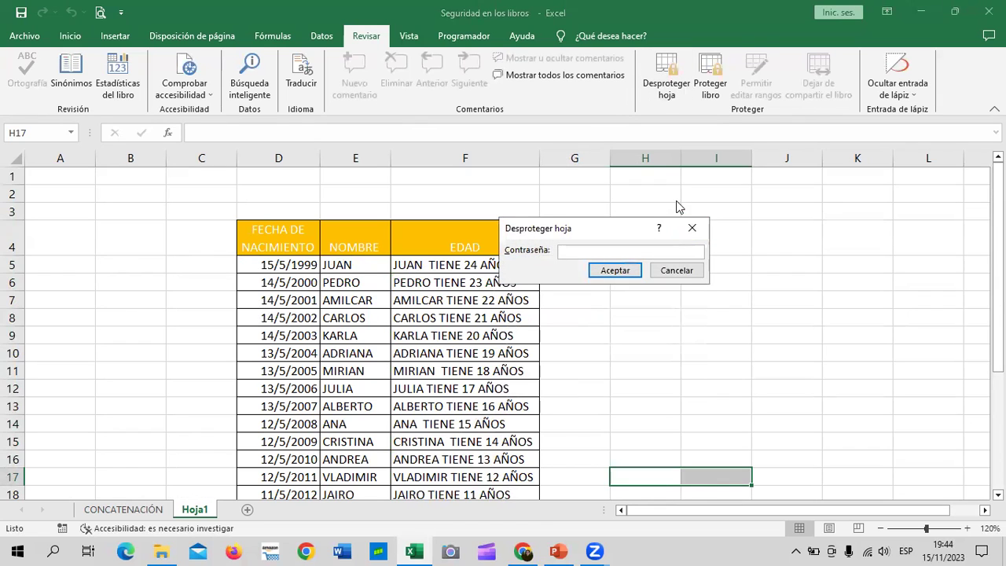
pyautogui.press('Return')
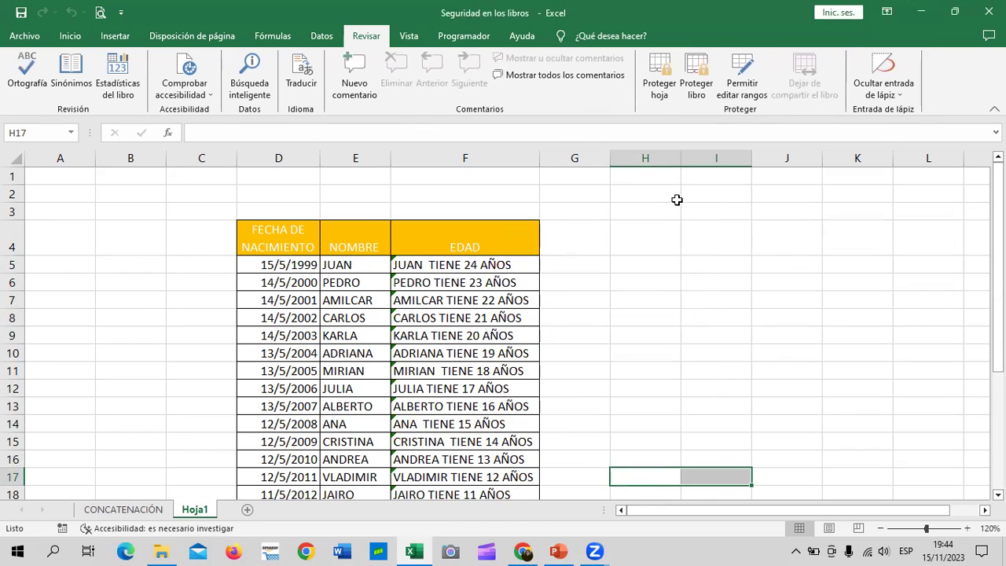
pyautogui.click(695, 266)
pyautogui.moveTo(436, 257); pyautogui.dragTo(479, 487)
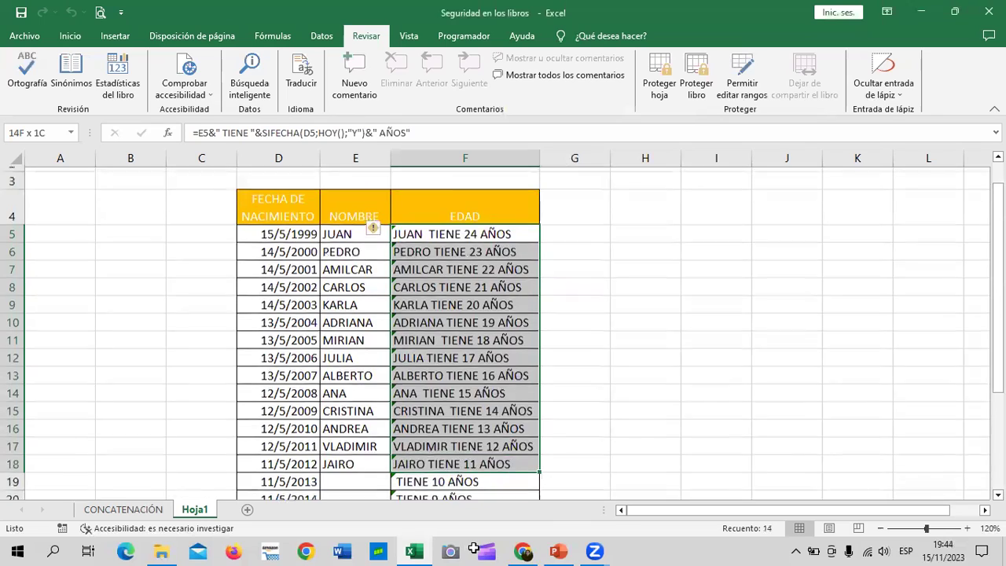
# Step: Tick Bloqueada for F5:F28 on the Proteger tab of Formato de celdas
pyautogui.moveTo(479, 487); pyautogui.dragTo(479, 459)
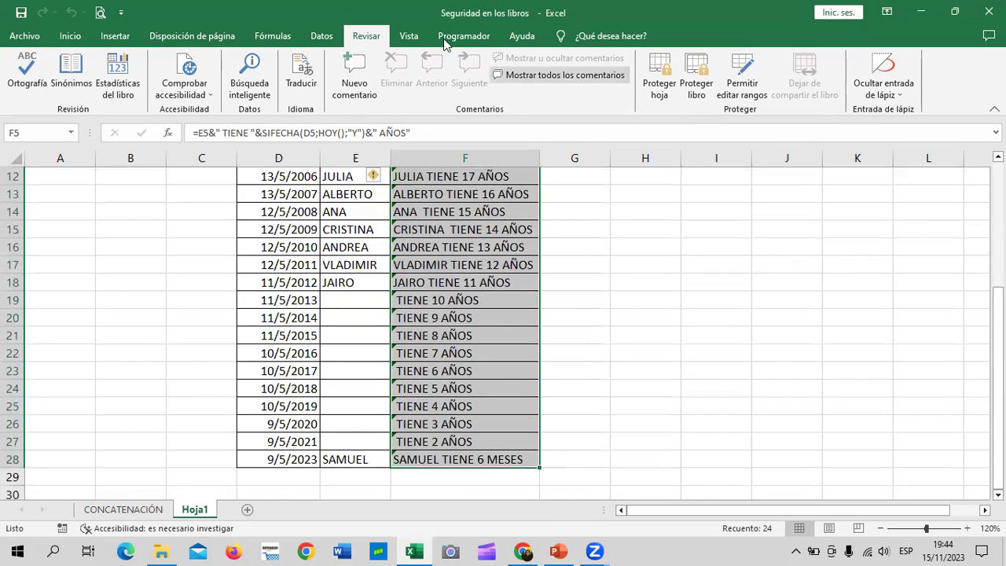
pyautogui.click(70, 36)
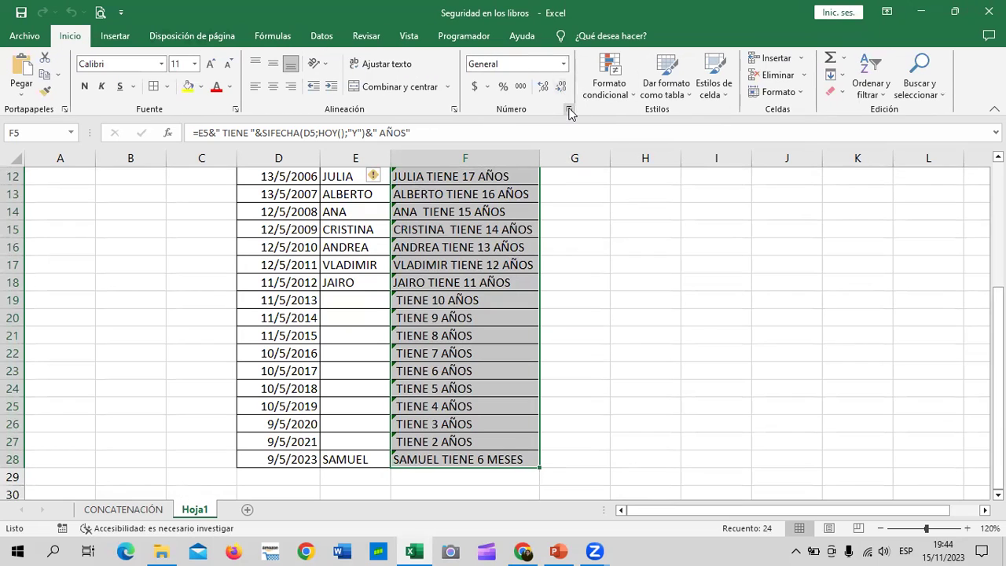
pyautogui.click(568, 109)
pyautogui.click(641, 84)
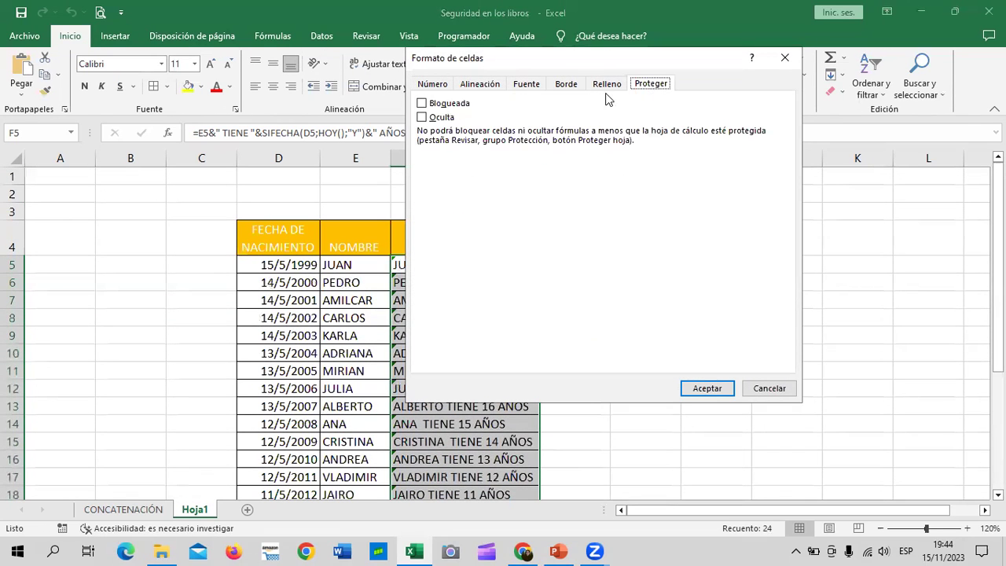
pyautogui.click(446, 103)
pyautogui.click(719, 388)
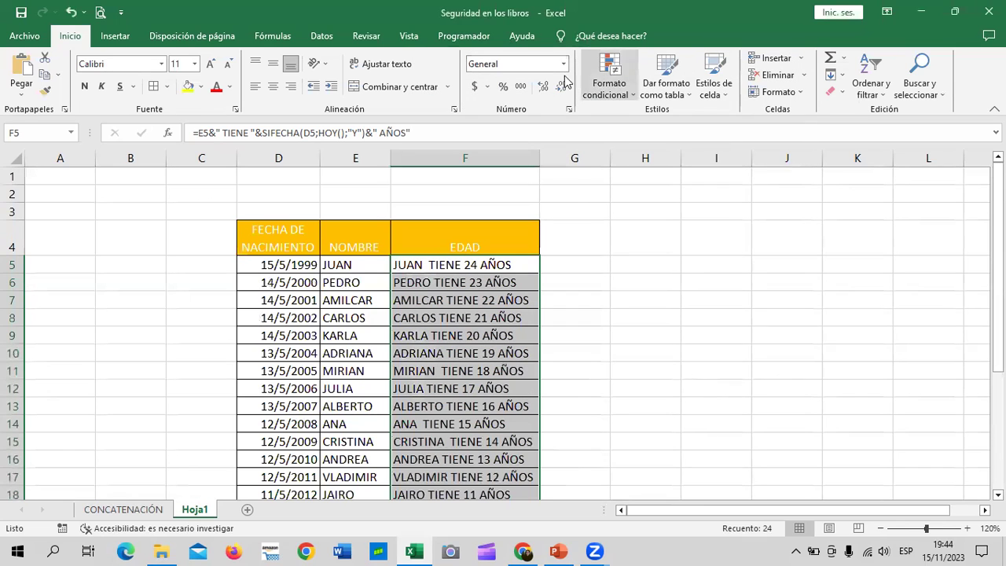
pyautogui.click(638, 351)
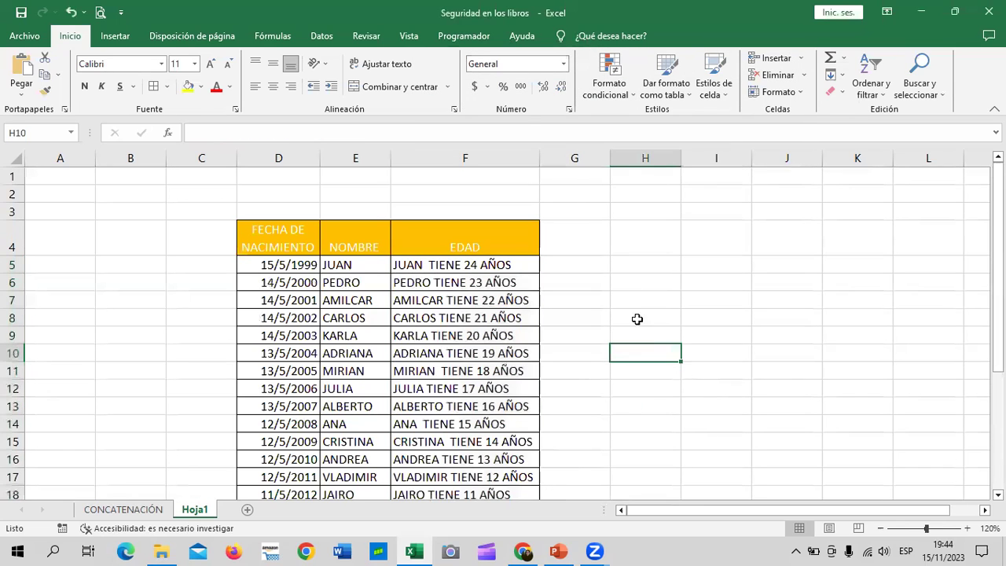
# Step: Protect Hoja1 with a password, then test by trying to edit locked F5
pyautogui.click(367, 36)
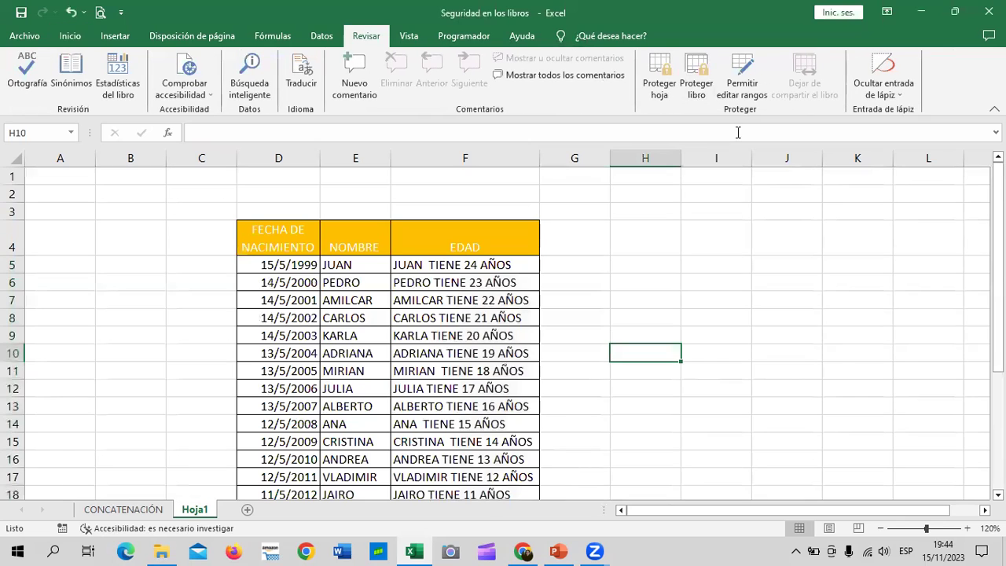
pyautogui.click(660, 79)
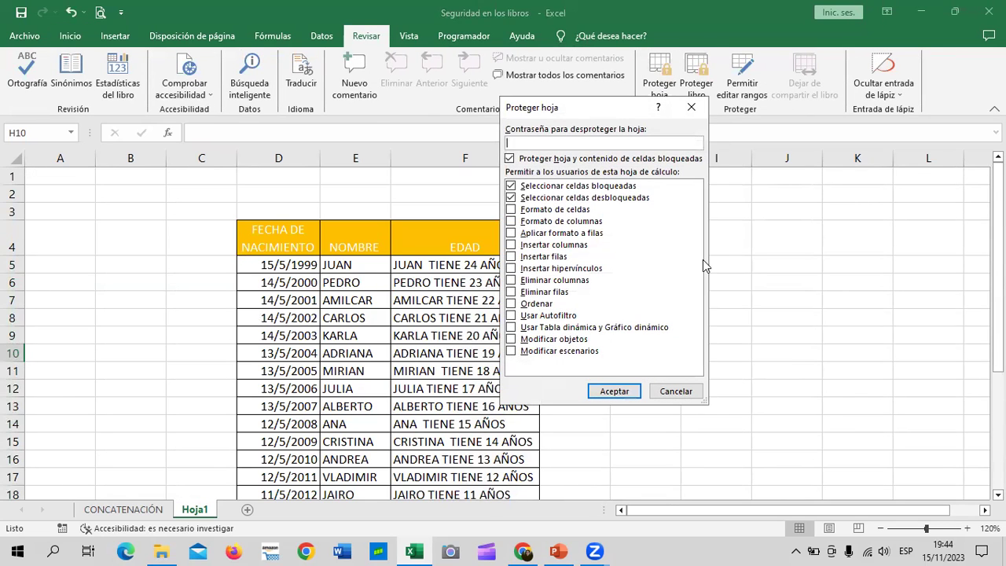
pyautogui.press('Return')
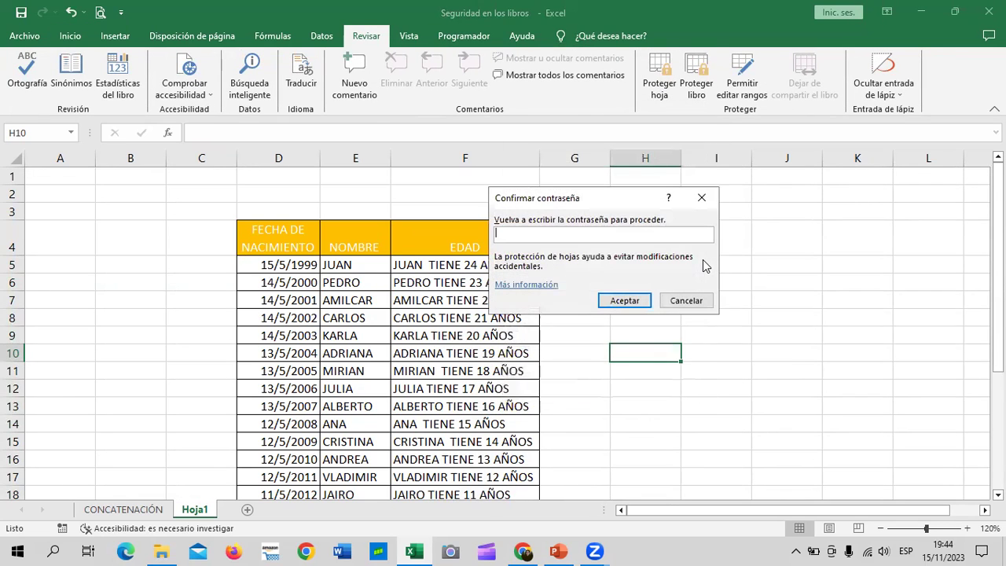
pyautogui.press('Return')
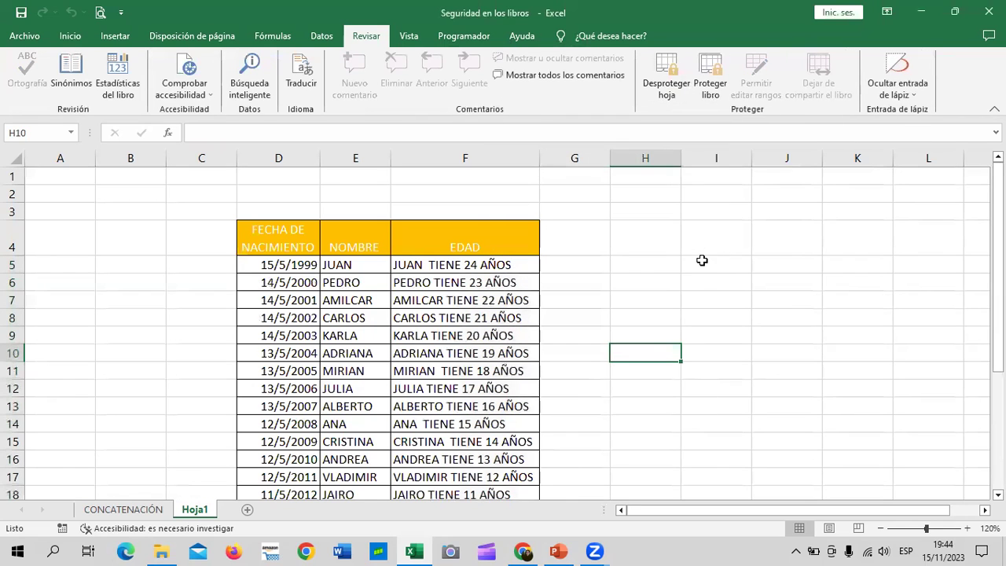
pyautogui.click(705, 280)
pyautogui.click(520, 268)
pyautogui.doubleClick(521, 271)
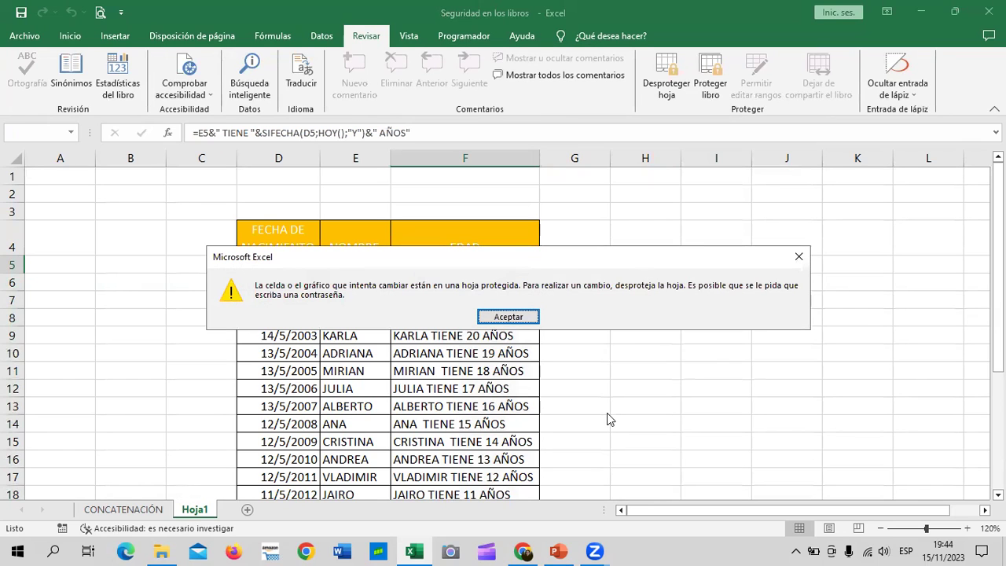
pyautogui.click(515, 317)
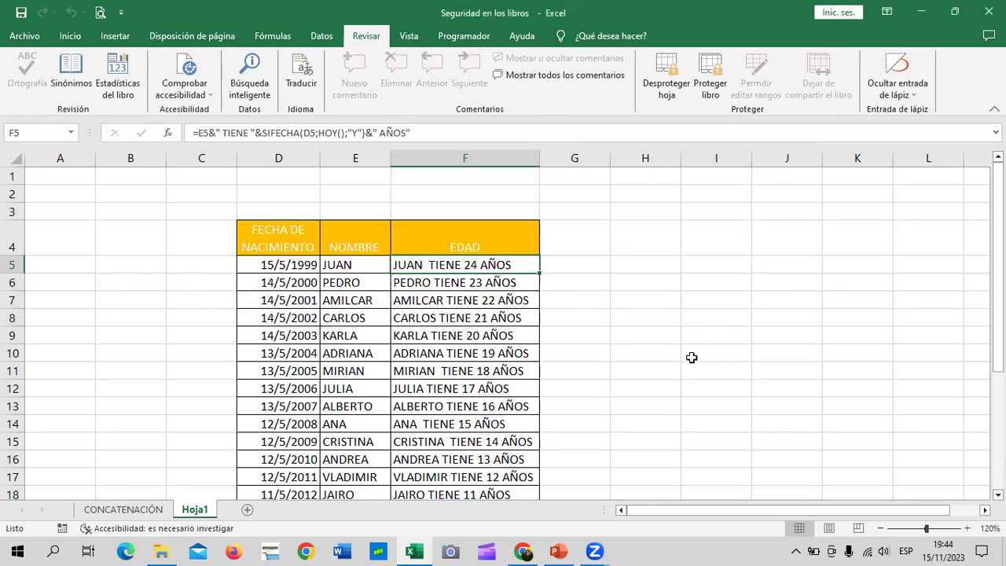
pyautogui.click(691, 354)
pyautogui.moveTo(333, 262)
pyautogui.mouseDown()
pyautogui.moveTo(363, 541)
pyautogui.moveTo(338, 415)
pyautogui.mouseUp()
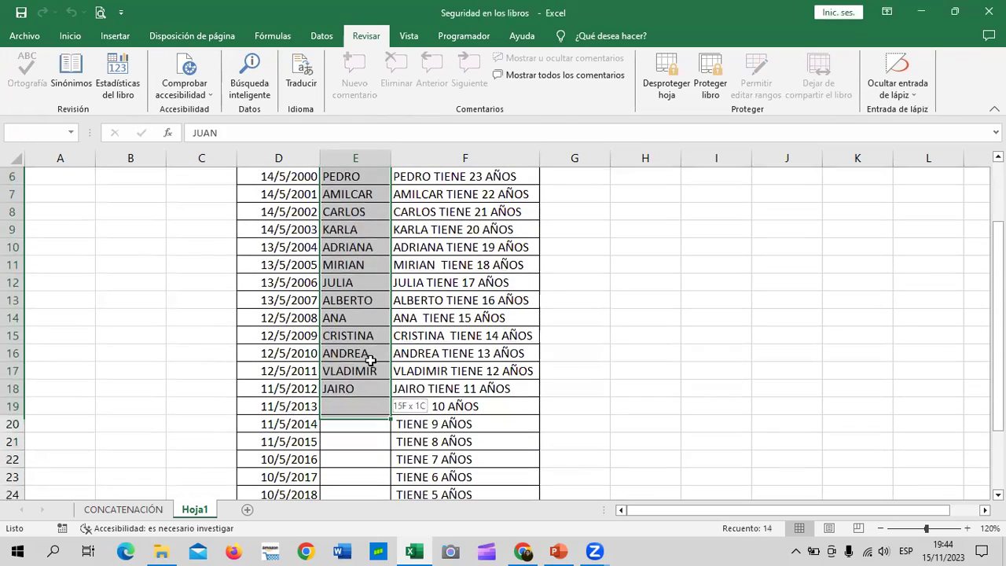
pyautogui.click(684, 352)
pyautogui.scroll(2, 310, 330)
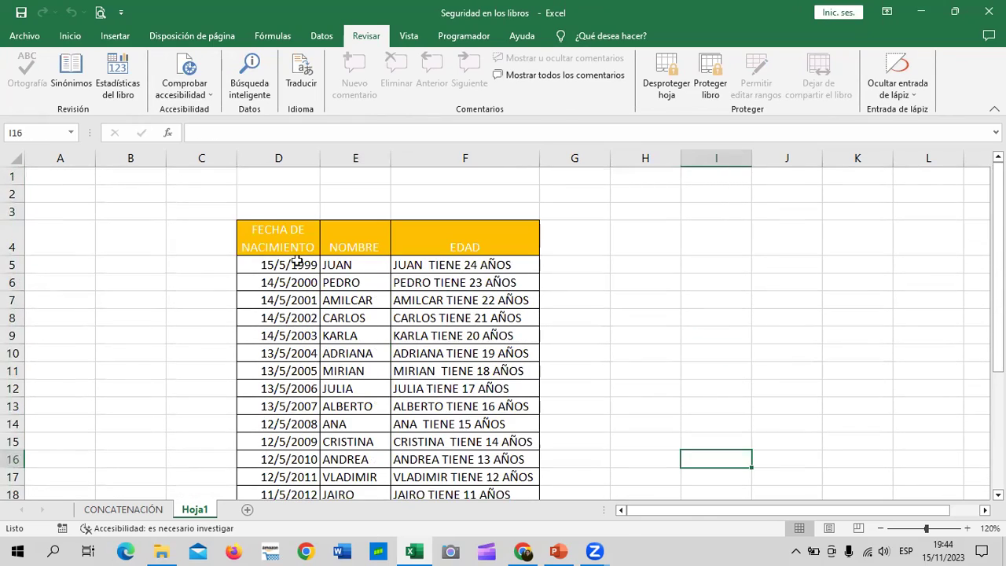
pyautogui.moveTo(300, 264); pyautogui.dragTo(276, 481)
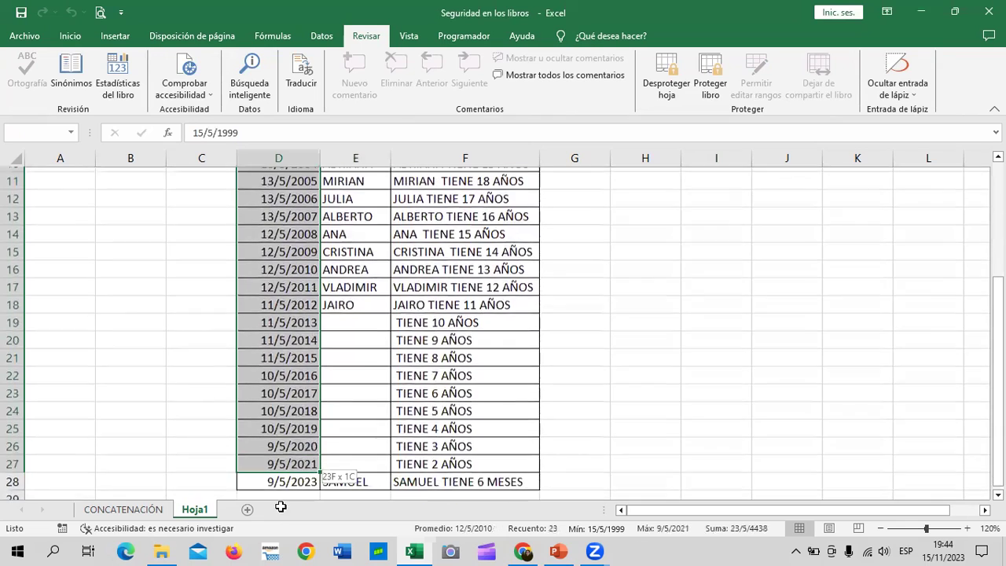
pyautogui.moveTo(276, 481); pyautogui.dragTo(291, 458)
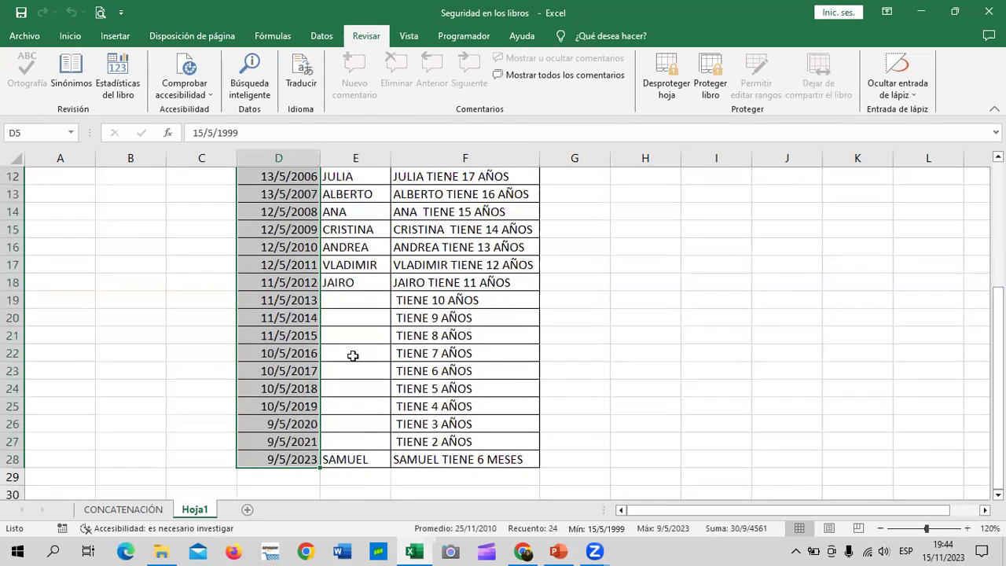
pyautogui.press('Delete')
pyautogui.scroll(2, 352, 355)
pyautogui.scroll(2, 353, 355)
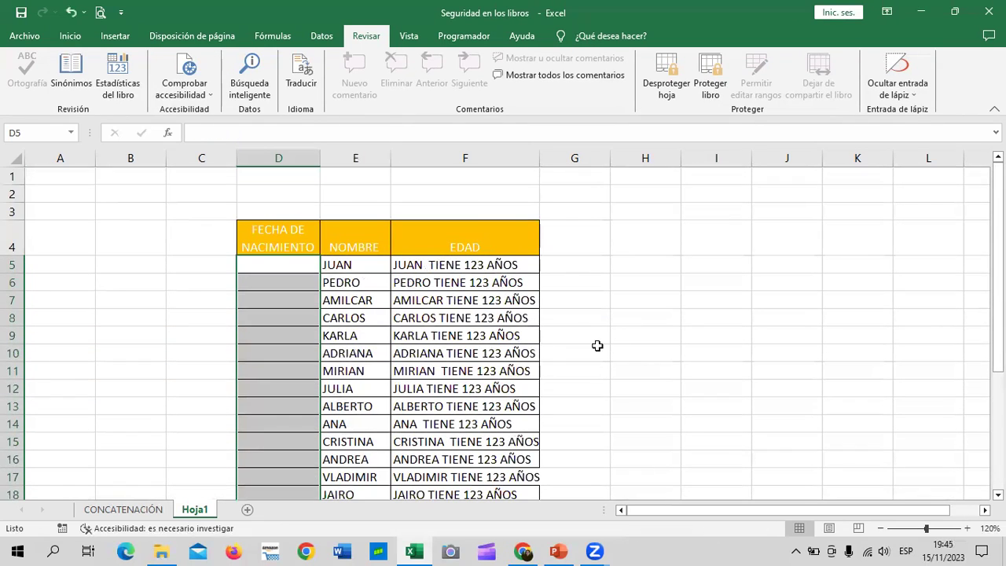
pyautogui.click(692, 327)
pyautogui.scroll(-2, 515, 385)
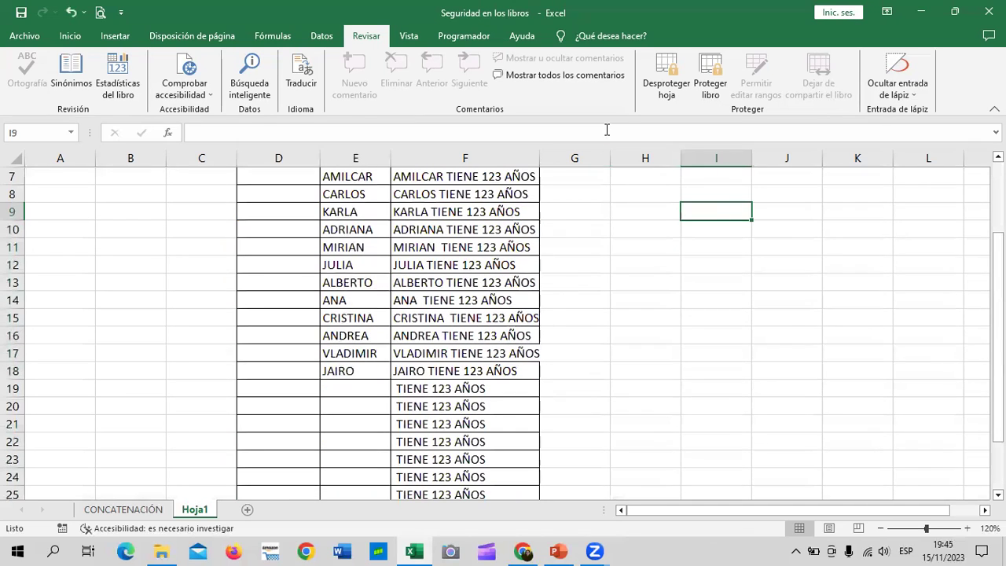
pyautogui.click(541, 151)
pyautogui.click(644, 247)
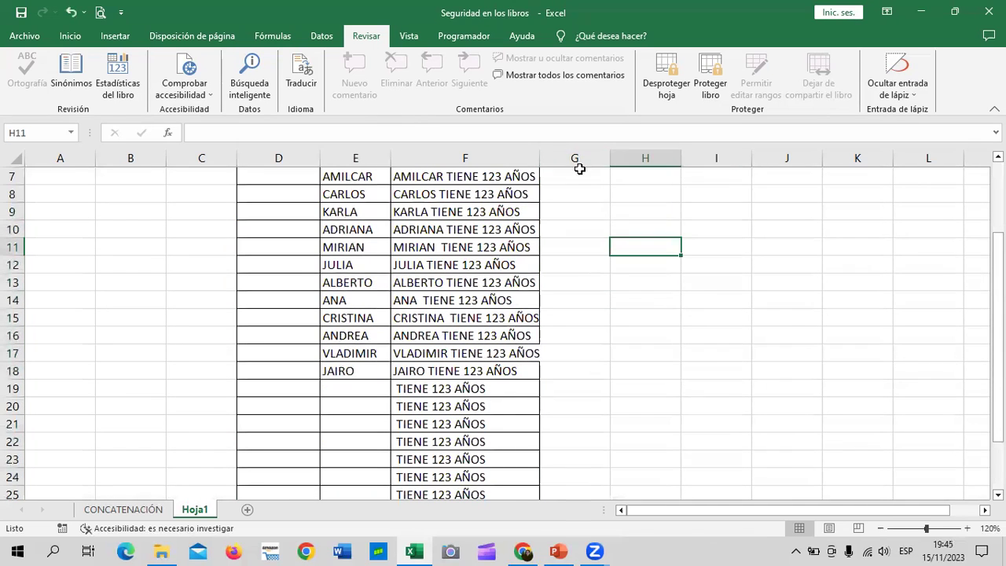
pyautogui.click(539, 155)
pyautogui.click(574, 265)
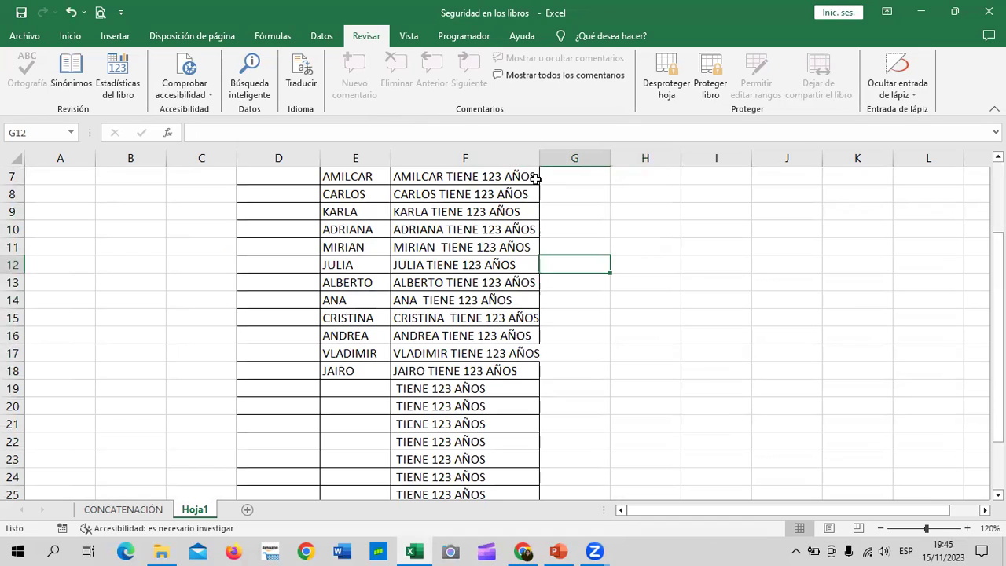
pyautogui.click(514, 178)
pyautogui.click(543, 156)
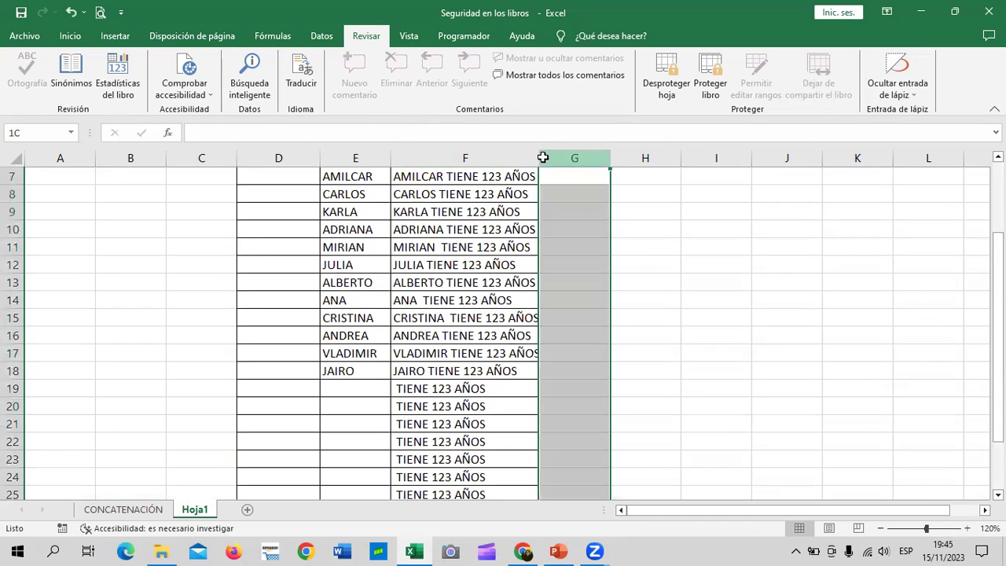
pyautogui.click(540, 155)
pyautogui.click(542, 156)
pyautogui.click(581, 283)
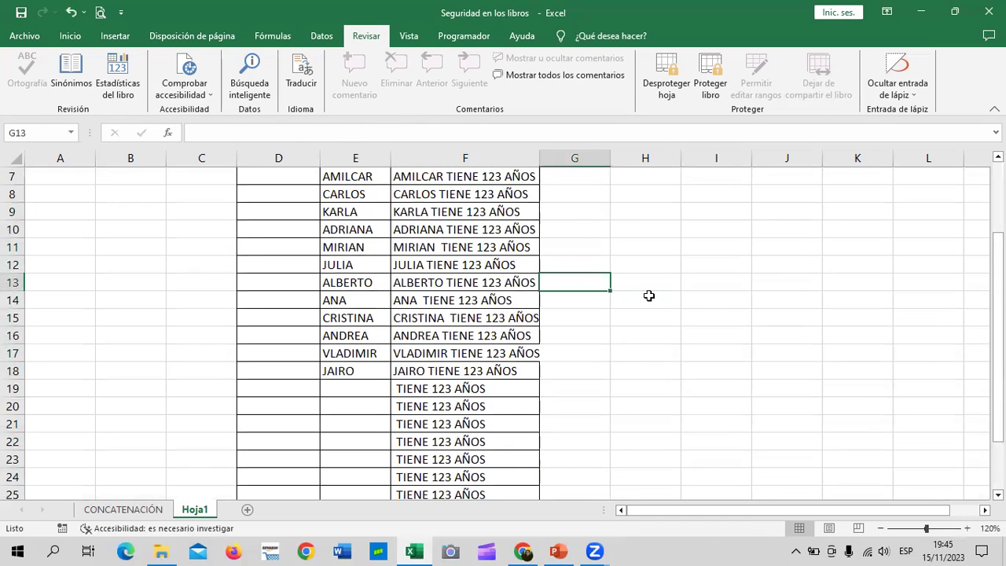
pyautogui.click(536, 156)
pyautogui.click(535, 156)
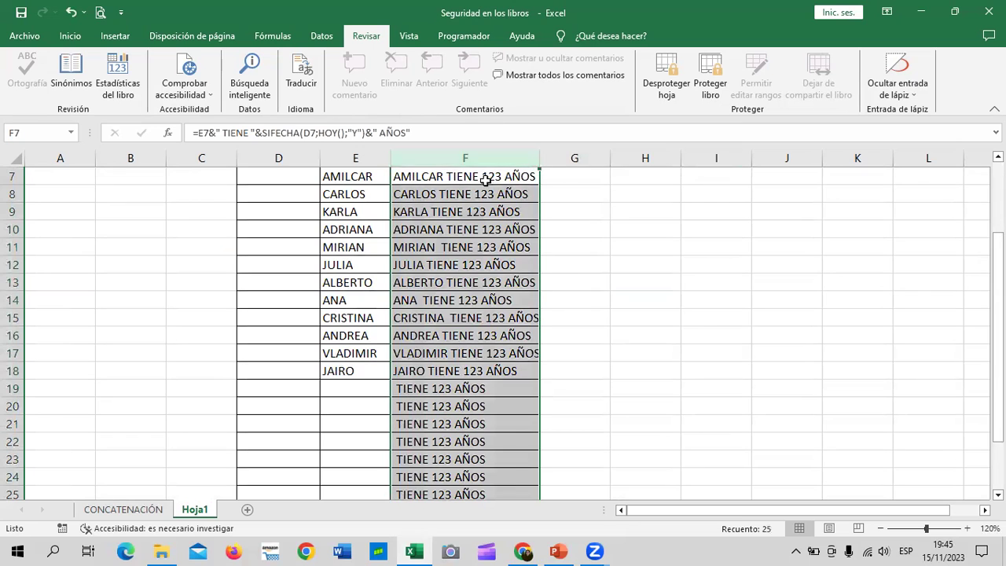
pyautogui.click(541, 154)
pyautogui.click(540, 154)
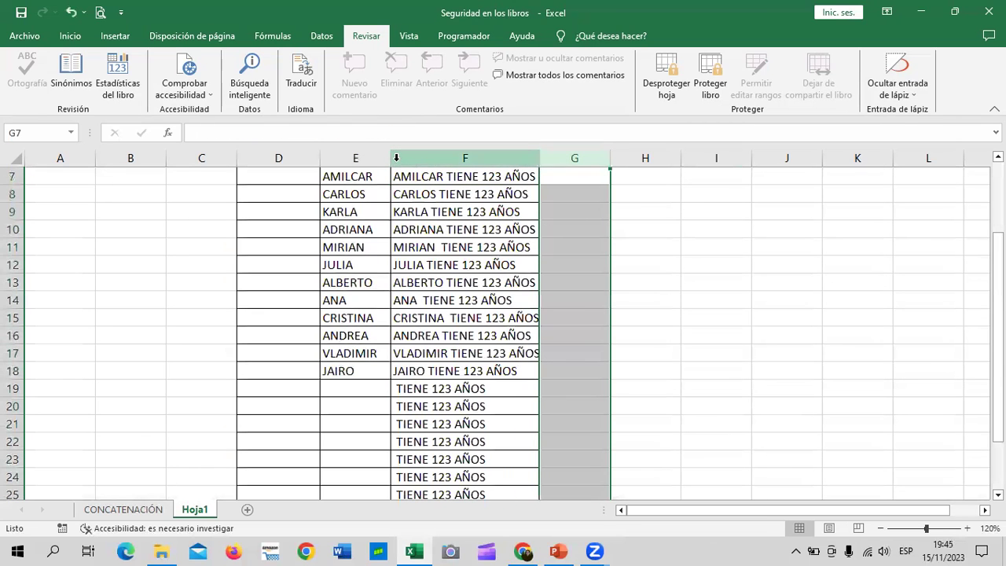
pyautogui.scroll(2, 626, 381)
pyautogui.click(702, 318)
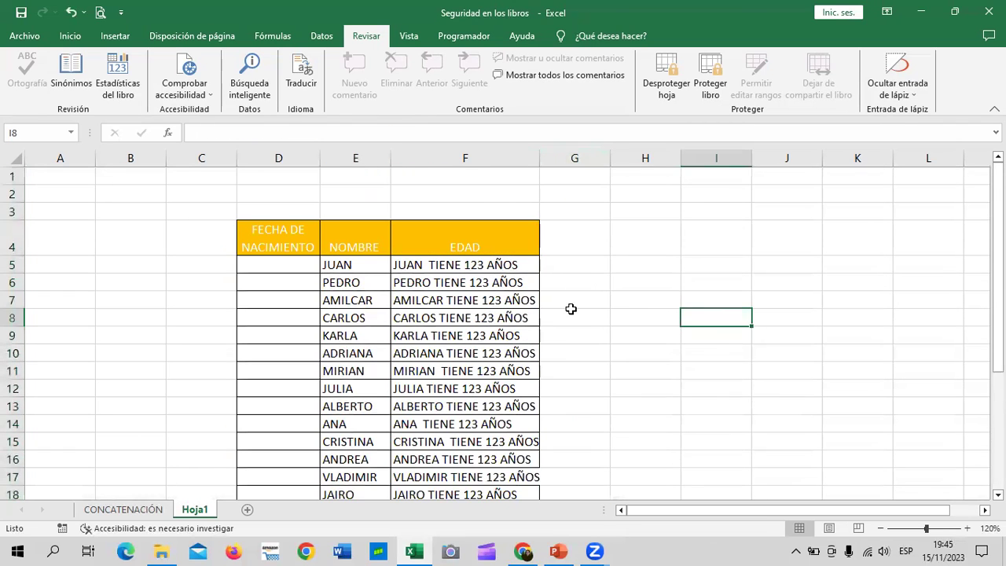
pyautogui.scroll(-3, 570, 309)
pyautogui.click(510, 347)
pyautogui.click(526, 299)
pyautogui.scroll(-3, 492, 390)
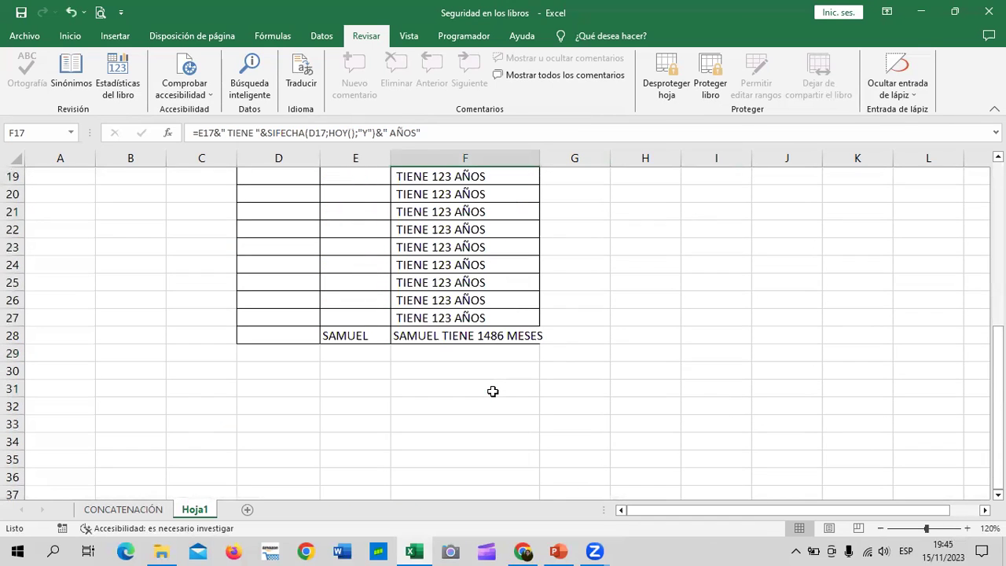
pyautogui.click(472, 336)
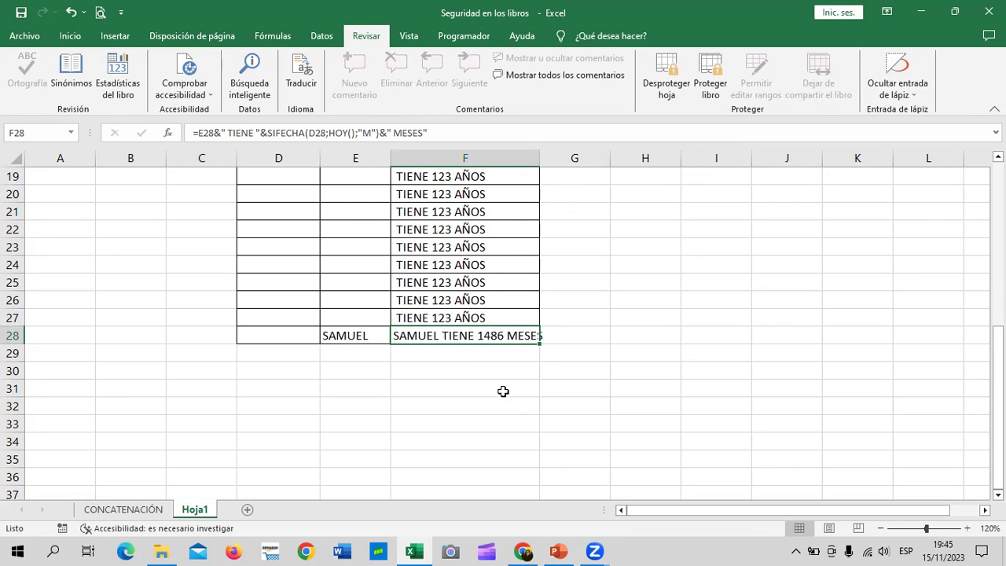
pyautogui.scroll(5, 502, 391)
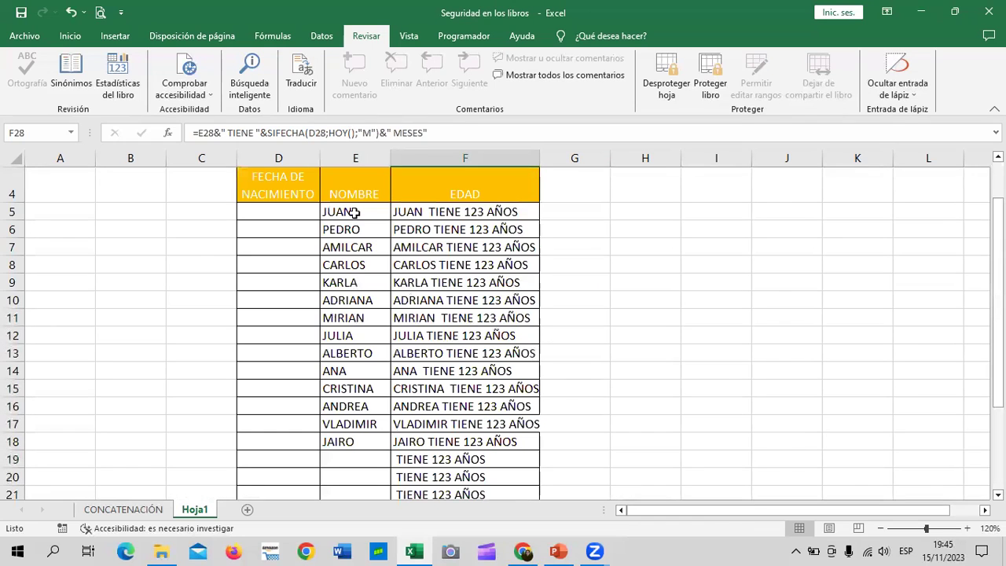
# Step: Delete the names from JUAN to JAIRO and confirm the EDAD cells refuse edits
pyautogui.moveTo(354, 213); pyautogui.dragTo(355, 444)
pyautogui.press('Delete')
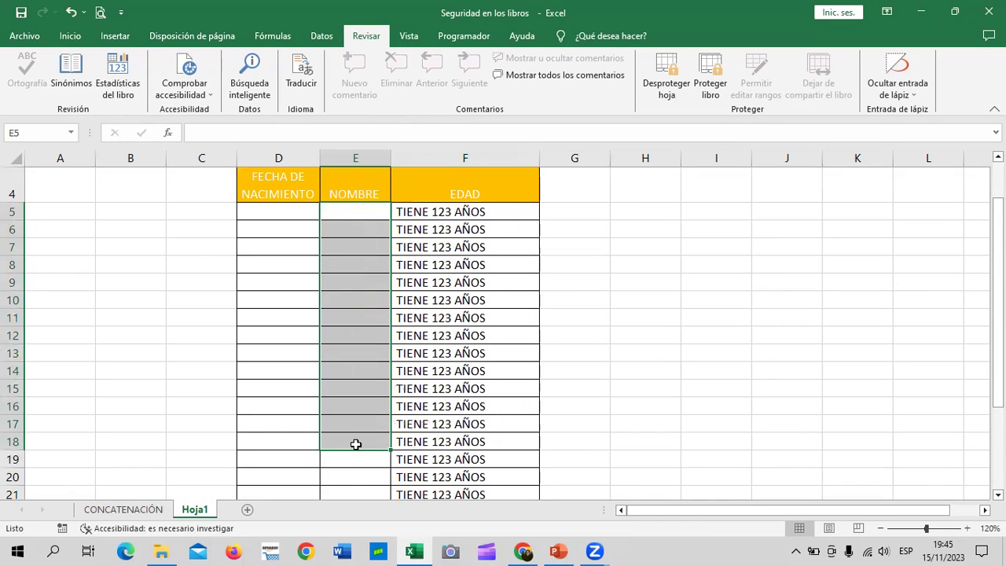
pyautogui.moveTo(771, 367); pyautogui.dragTo(754, 353)
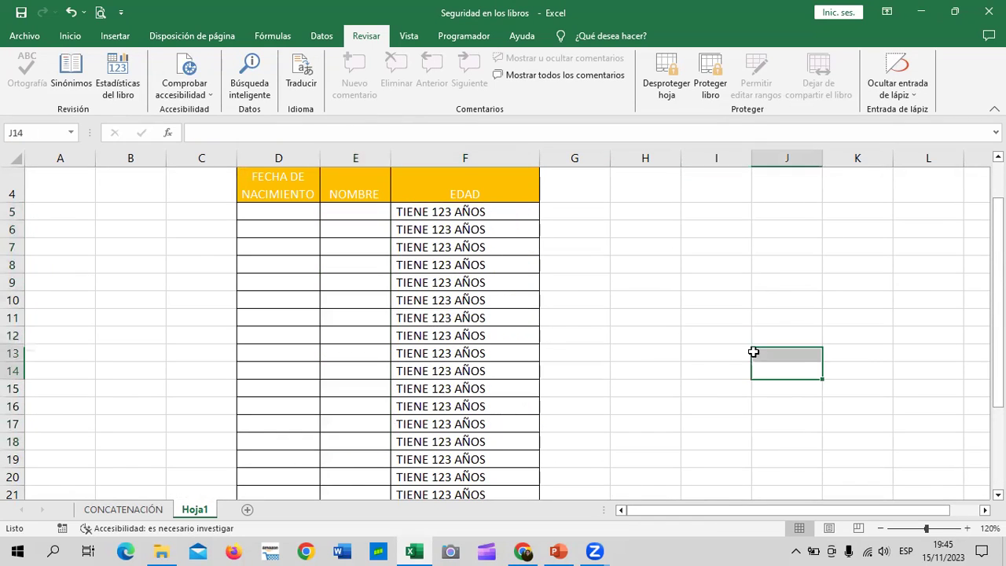
pyautogui.click(456, 228)
pyautogui.click(485, 294)
pyautogui.doubleClick(485, 295)
pyautogui.press('Return')
pyautogui.click(476, 417)
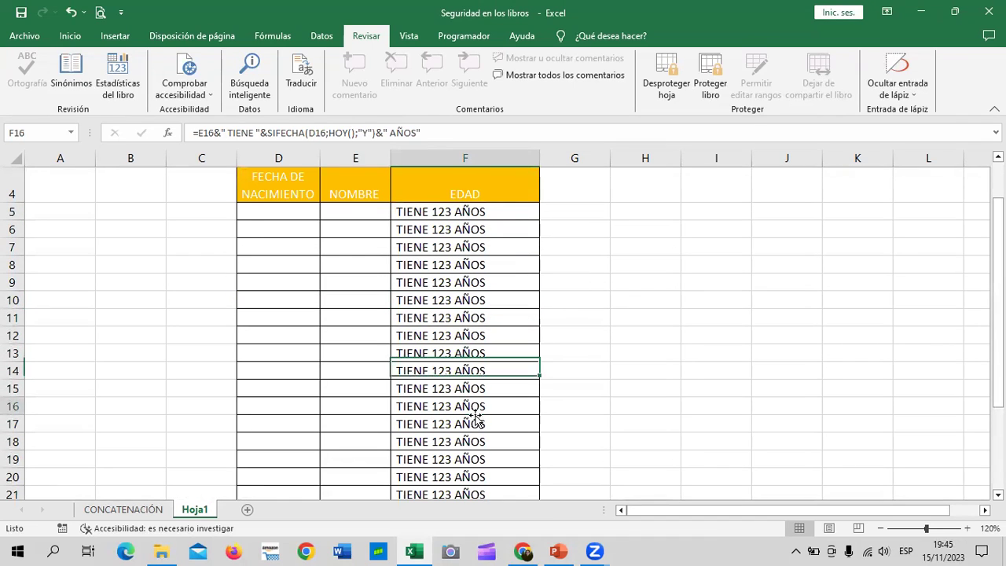
pyautogui.press('Down')
pyautogui.click(664, 364)
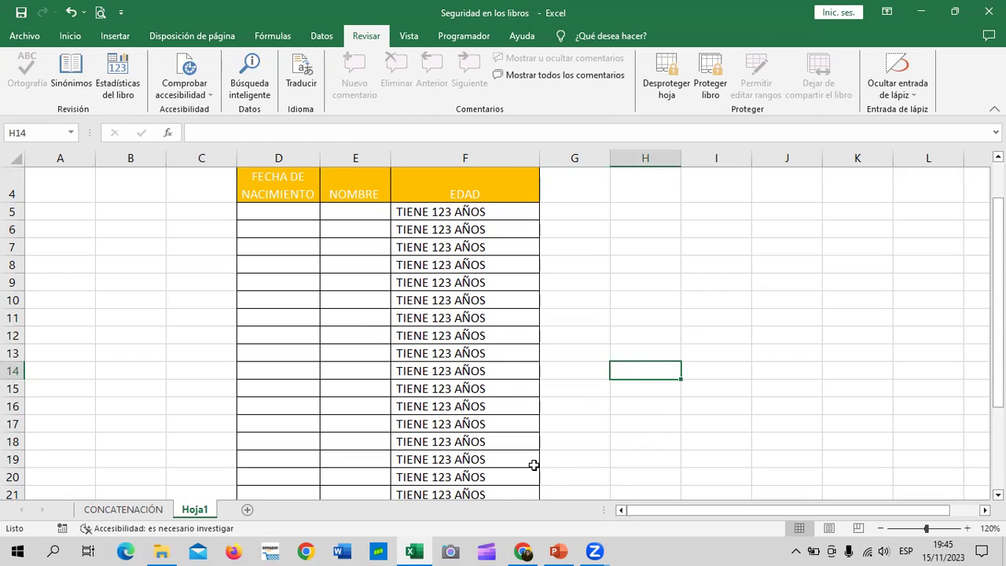
# Step: Enter birth date 12/8/1985 in D5 and the name JUAN in E5
pyautogui.click(273, 215)
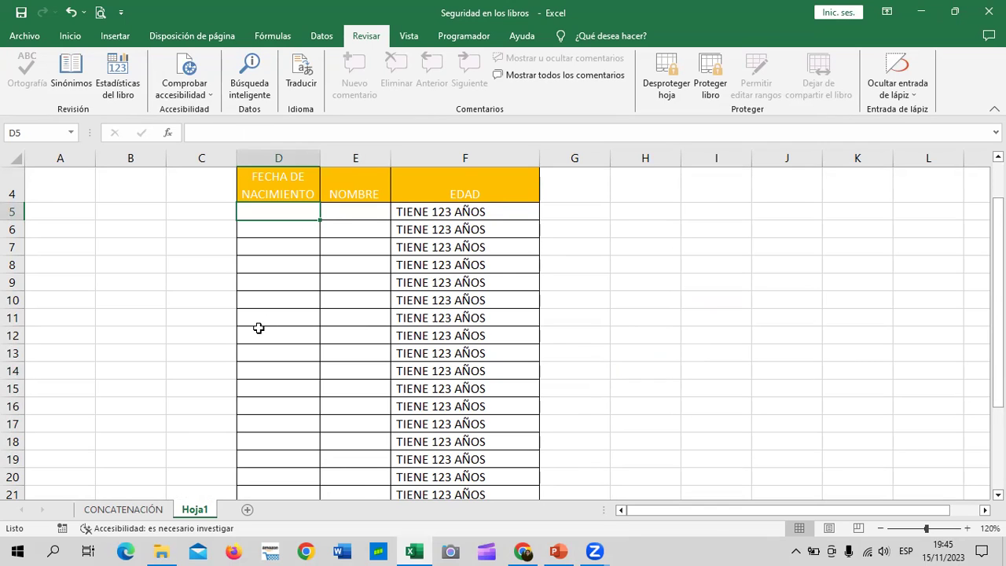
pyautogui.scroll(-2, 258, 328)
pyautogui.scroll(2, 254, 393)
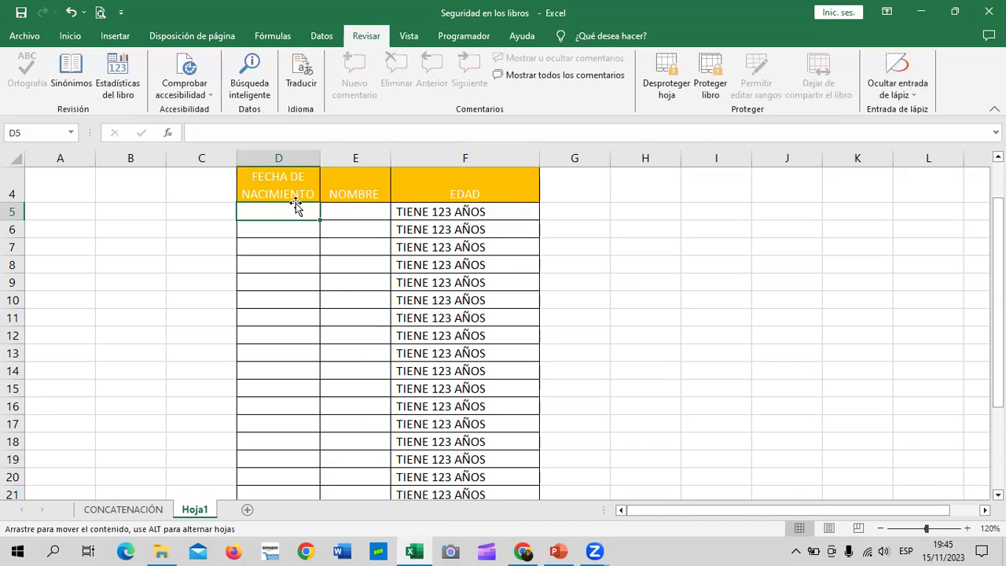
pyautogui.write('1')
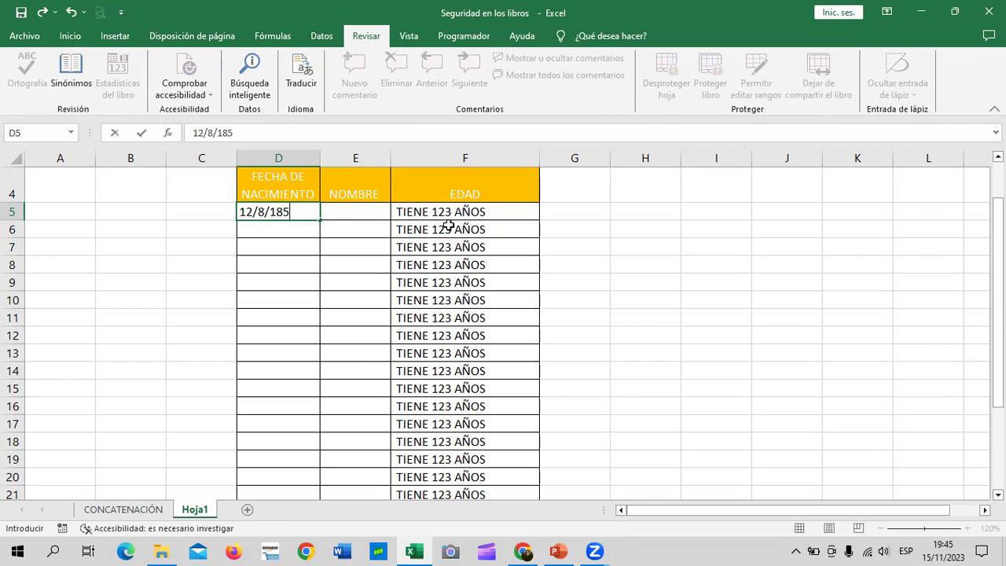
pyautogui.write('9')
pyautogui.press('Return')
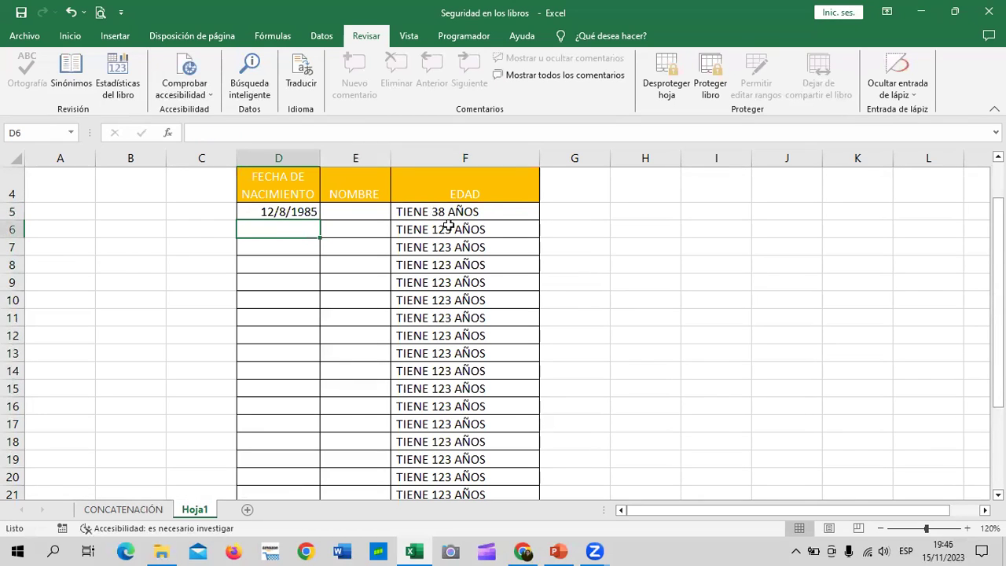
pyautogui.click(363, 209)
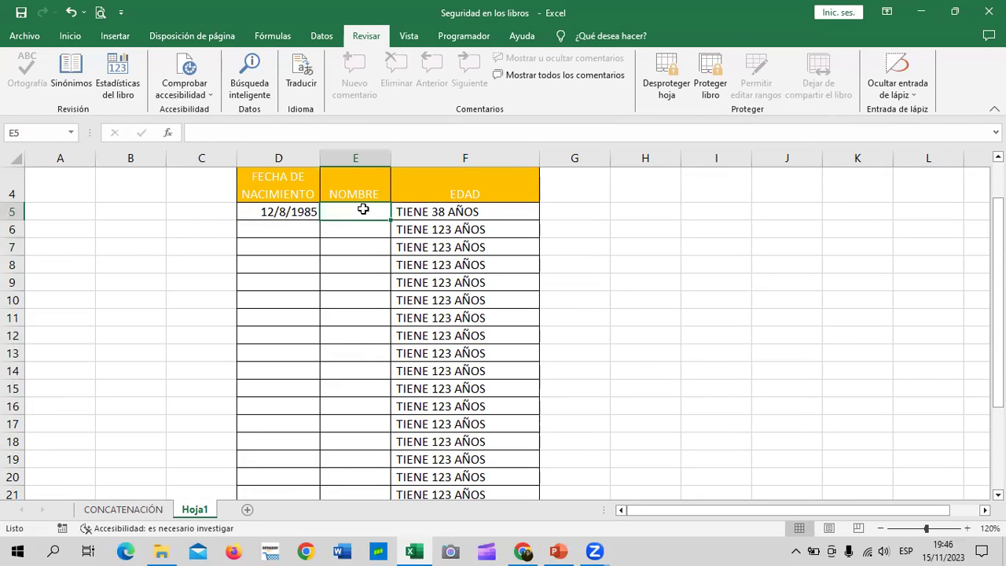
pyautogui.write('JUAN')
pyautogui.press('Return')
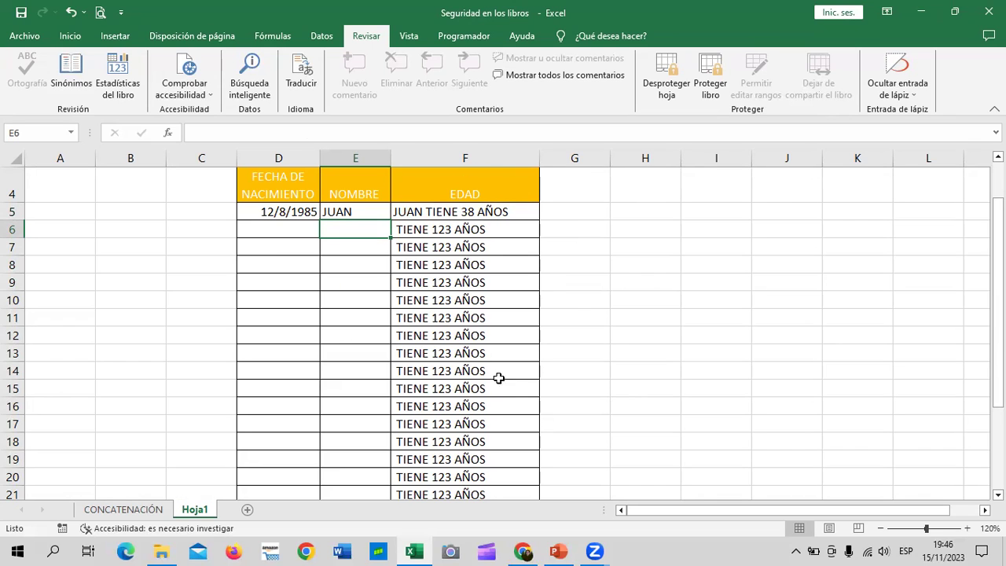
# Step: Check SAMUEL's months formula in F28 and close the workbook with Ctrl+W
pyautogui.click(498, 460)
pyautogui.scroll(-1, 498, 438)
pyautogui.scroll(-2, 494, 431)
pyautogui.click(493, 439)
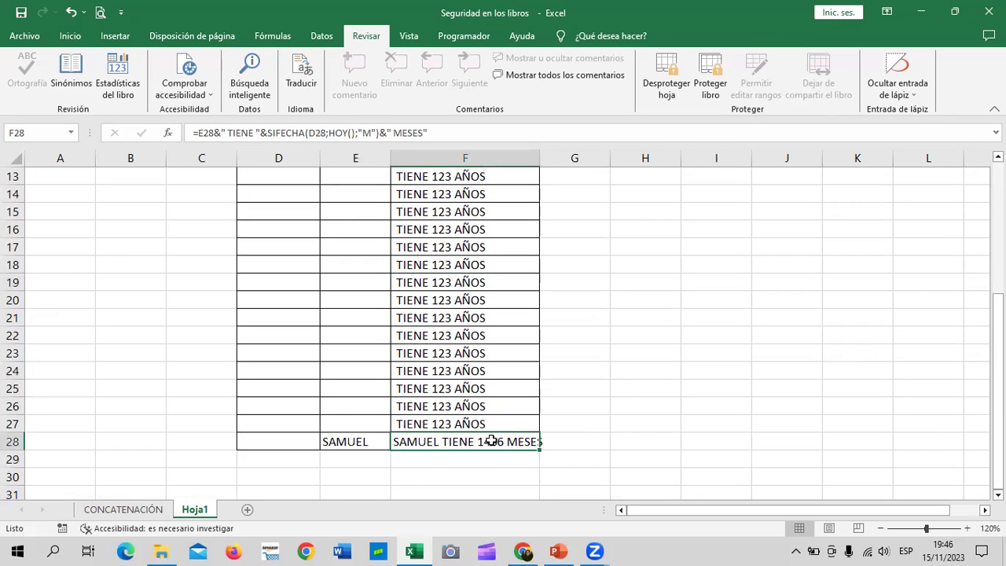
pyautogui.hotkey('ctrl', 'w')
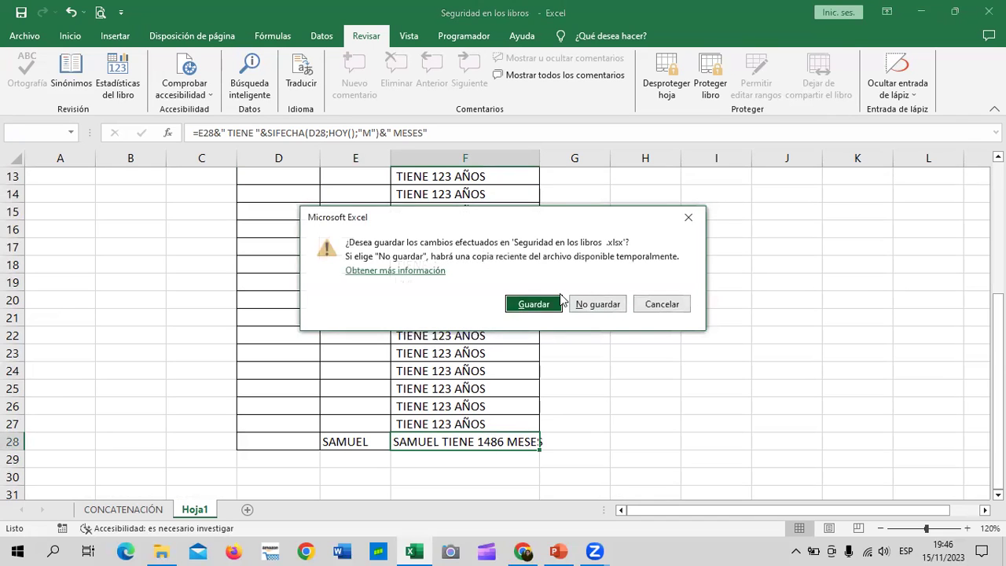
# Step: Save the changes, refresh the desktop, and open 'Copia de Seguridad en los libros' with its password
pyautogui.click(537, 305)
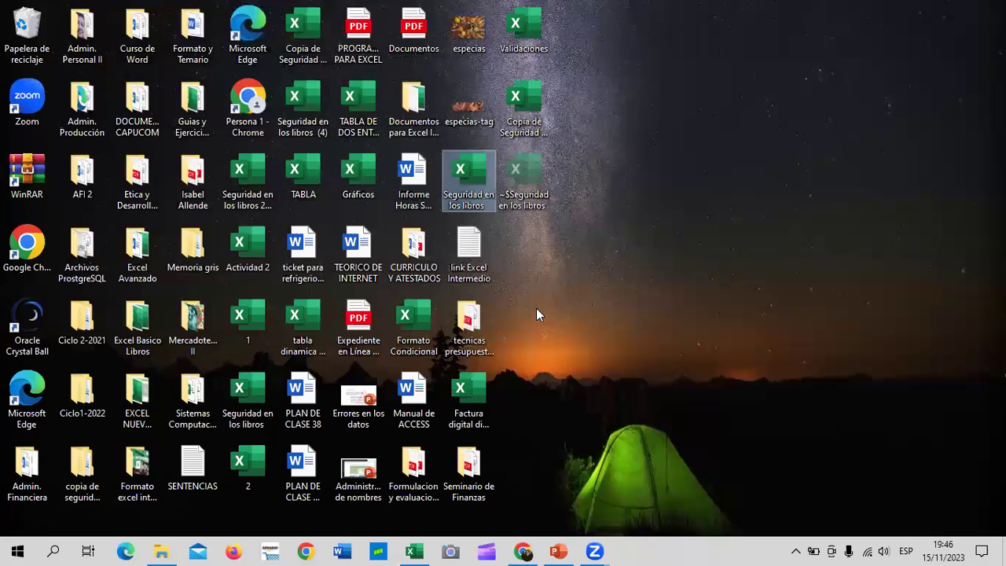
pyautogui.rightClick(658, 206)
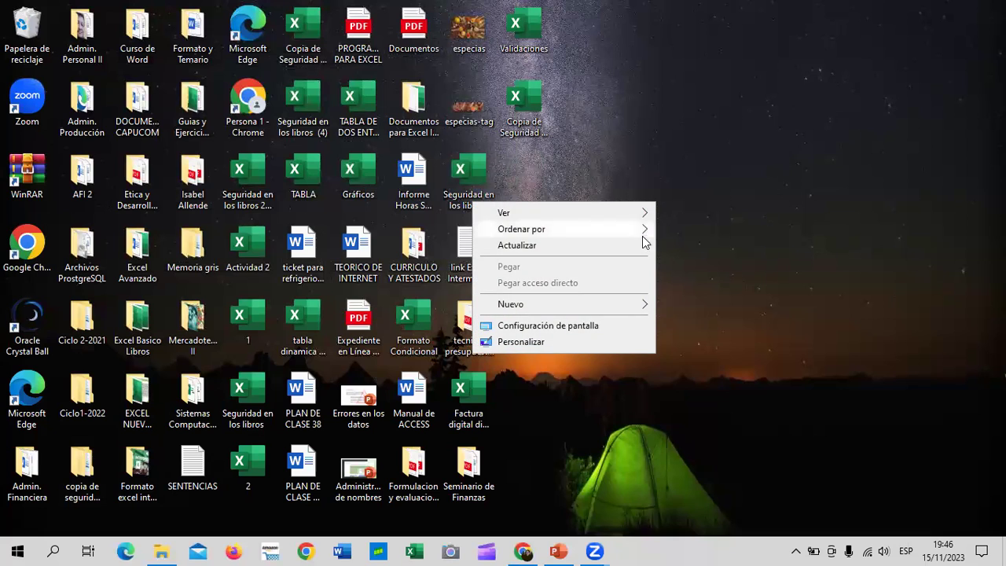
pyautogui.click(613, 243)
pyautogui.click(542, 106)
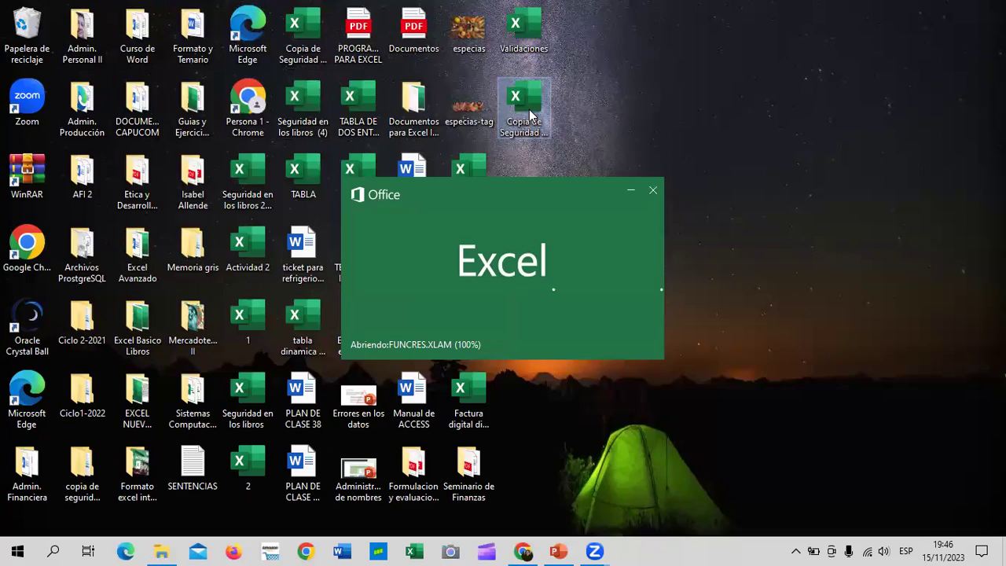
pyautogui.press('Return')
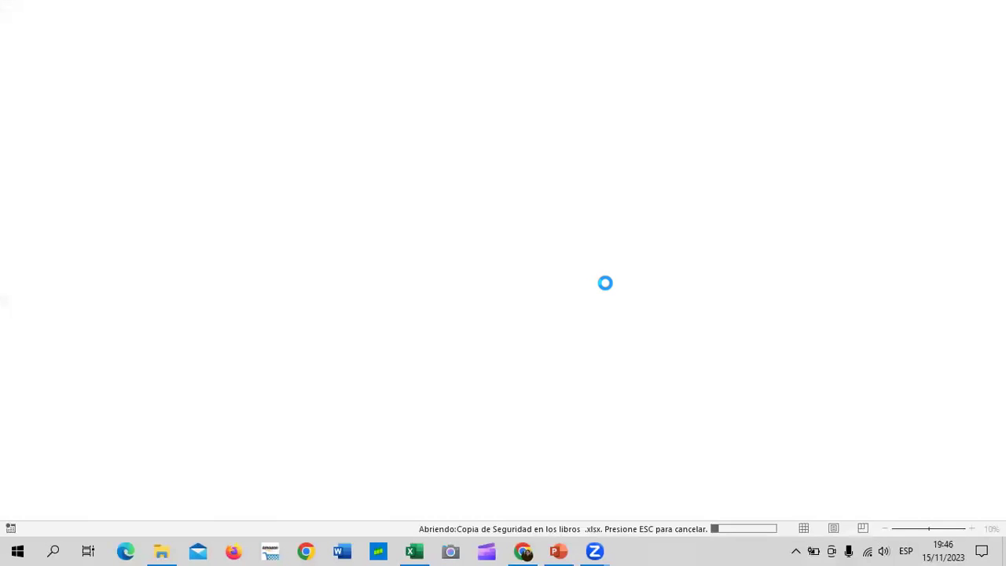
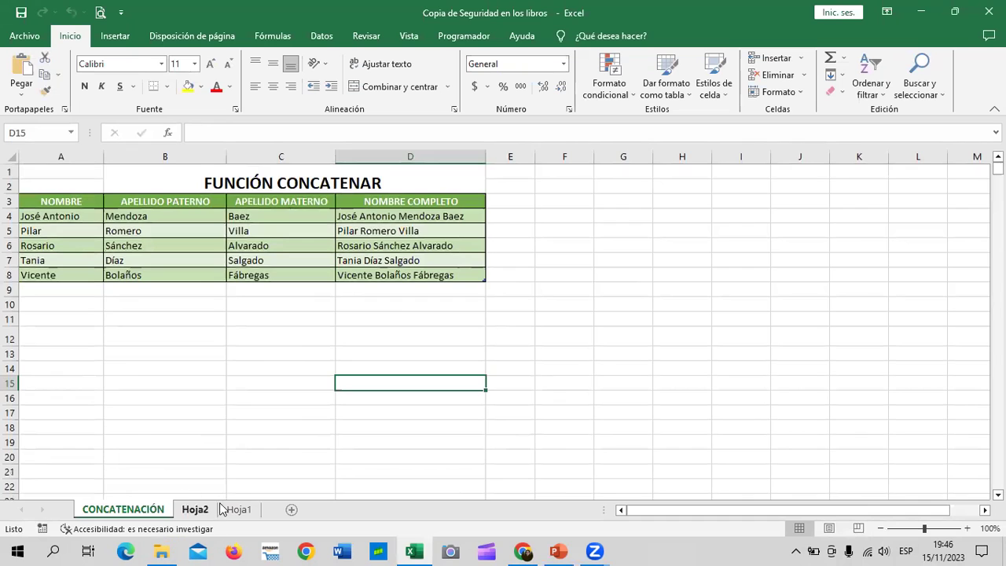
# Step: Dismiss the licence warning and flip through the Hoja1, Hoja2 and CONCATENACIÓN sheets, ending on Hoja1
pyautogui.click(239, 510)
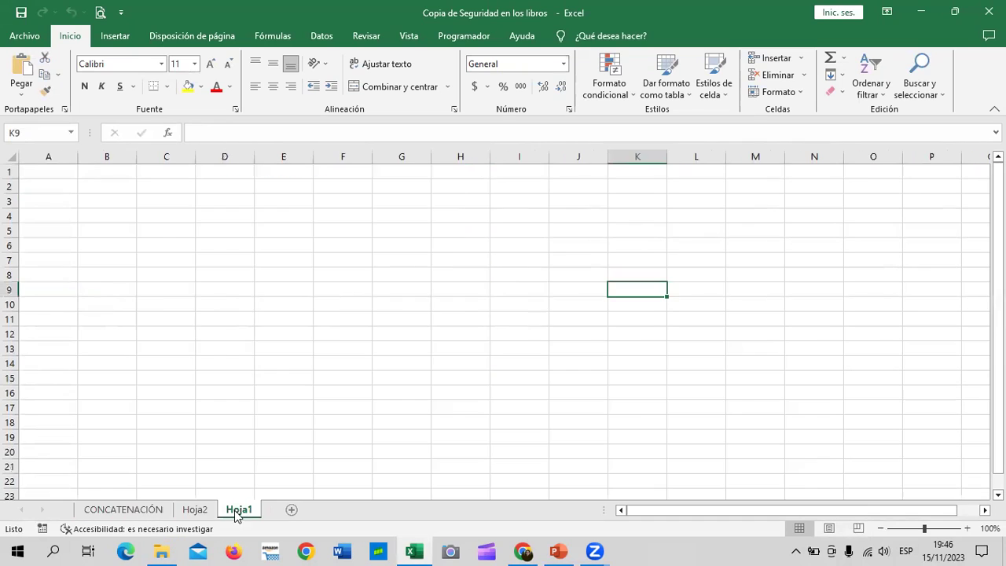
pyautogui.click(206, 510)
pyautogui.click(238, 509)
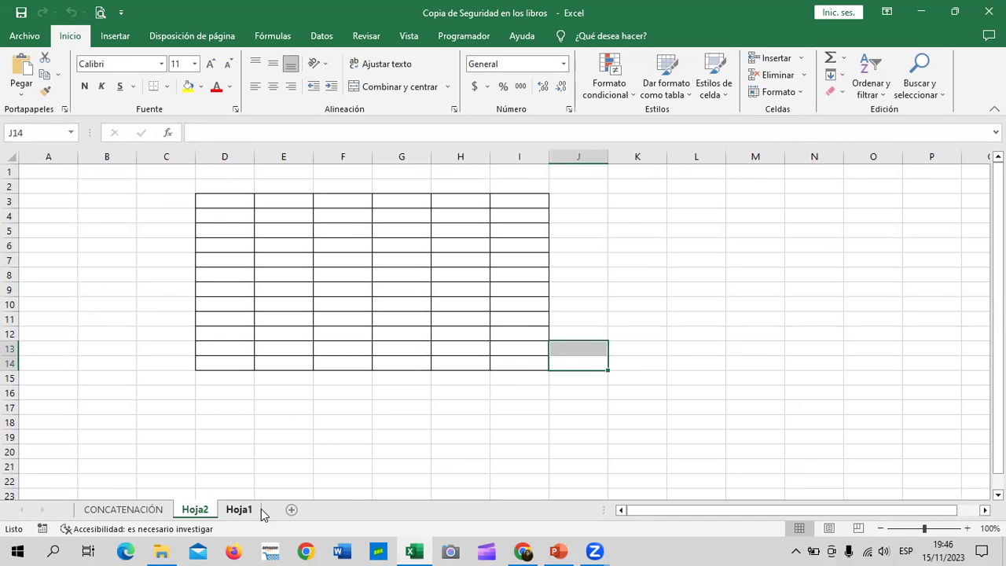
pyautogui.click(200, 510)
pyautogui.hotkey('ctrl', 'pagedown')
pyautogui.click(203, 510)
pyautogui.hotkey('ctrl', 'pageup')
pyautogui.click(207, 510)
pyautogui.click(239, 510)
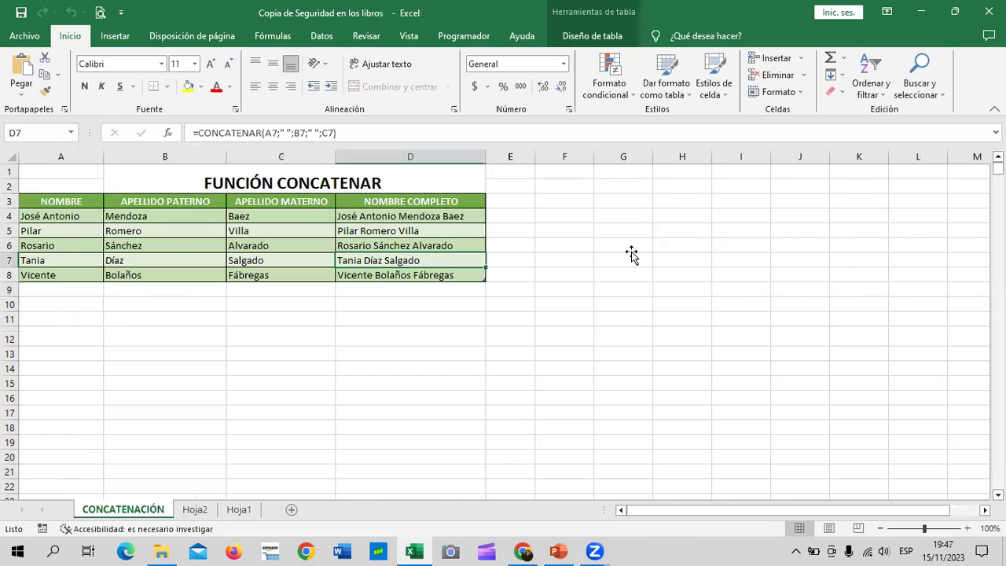
# Step: Review the Hoja1, Hoja2 and CONCATENACIÓN sheets again, selecting L3:L4 on Hoja2
pyautogui.click(623, 244)
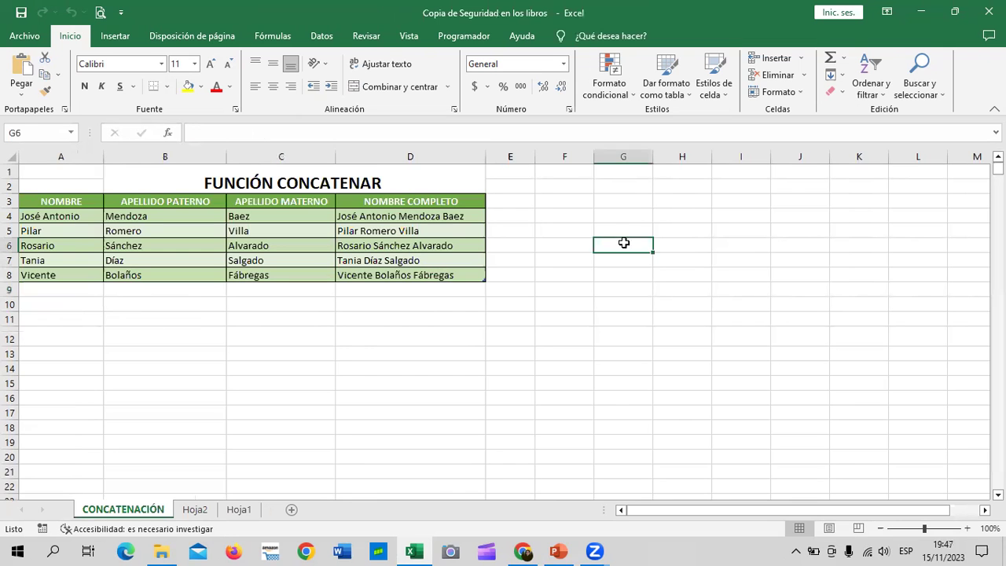
pyautogui.click(238, 509)
pyautogui.click(205, 513)
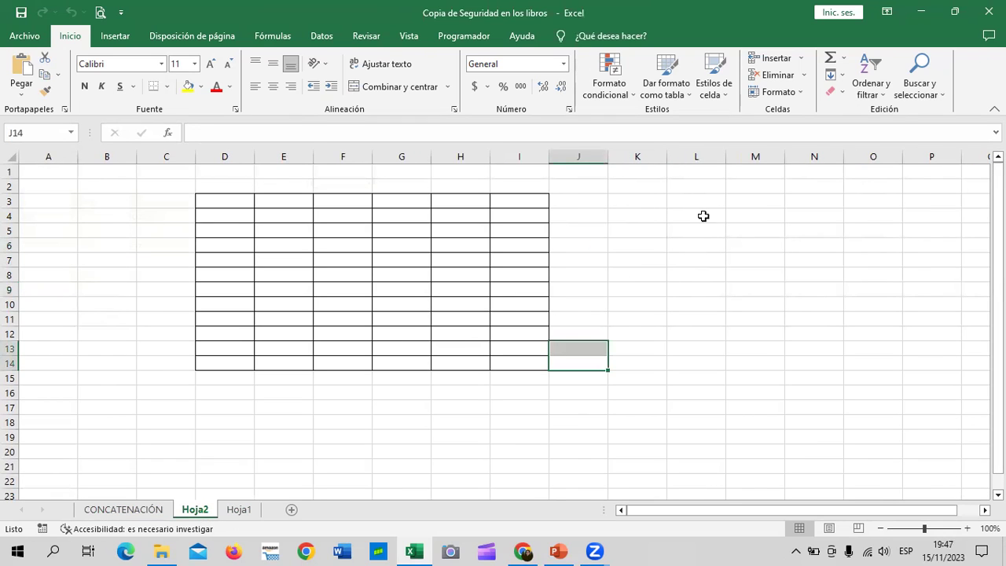
pyautogui.moveTo(705, 202); pyautogui.dragTo(705, 217)
pyautogui.click(237, 510)
pyautogui.click(197, 509)
pyautogui.click(161, 510)
# Step: Return to the CONCATENACIÓN sheet and minimize the Excel window to the desktop
pyautogui.click(196, 510)
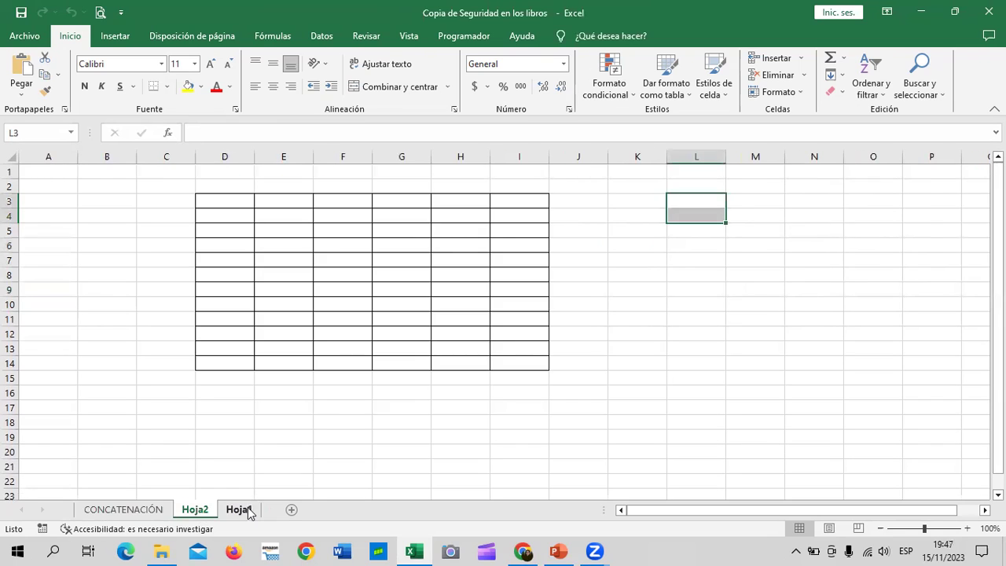
pyautogui.click(242, 509)
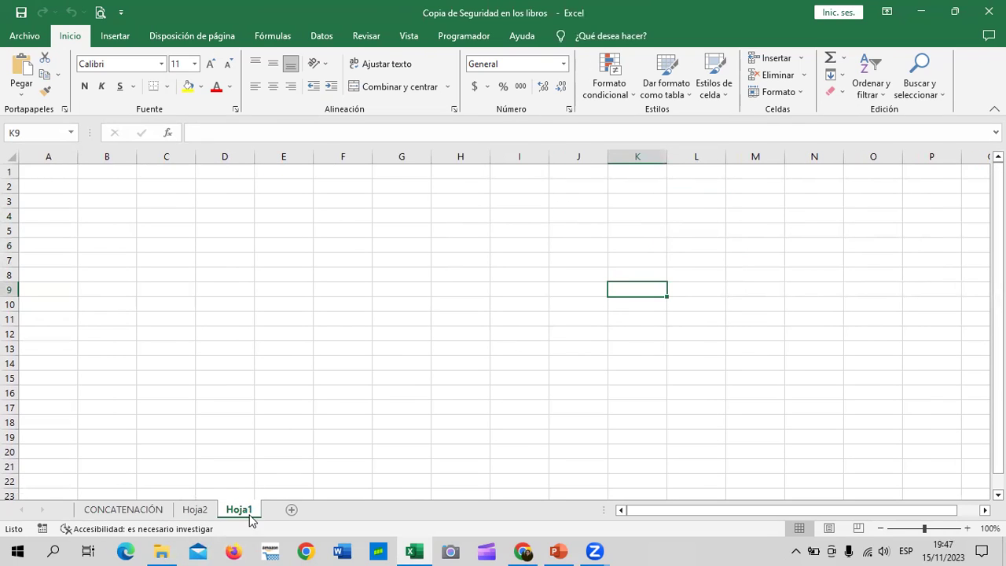
pyautogui.click(197, 511)
pyautogui.click(123, 509)
pyautogui.click(436, 428)
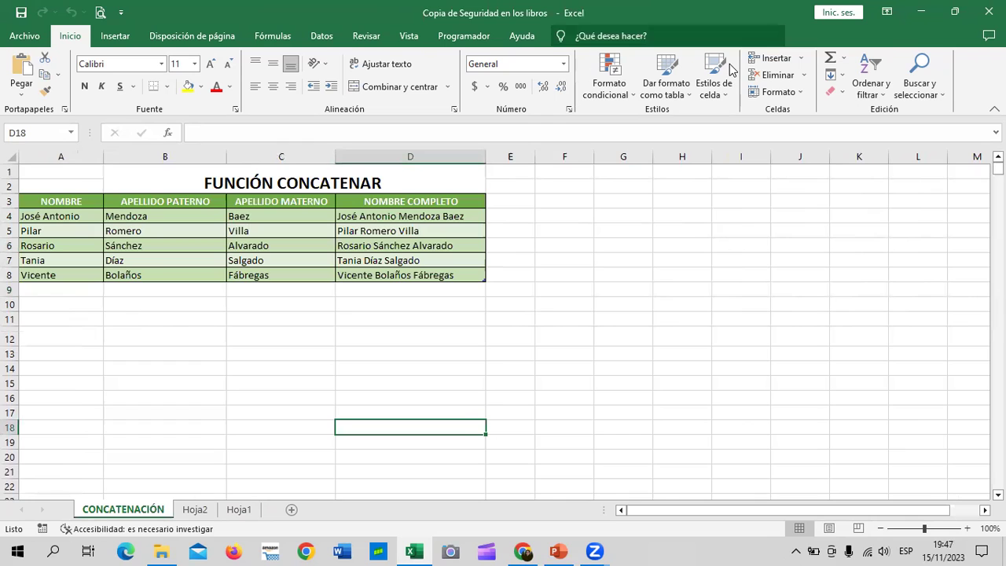
pyautogui.click(919, 12)
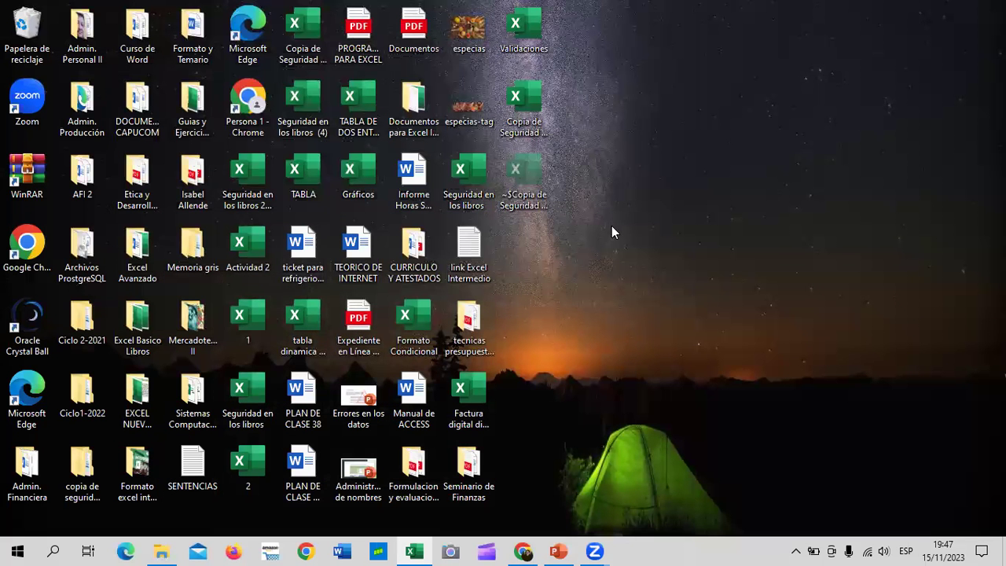
# Step: Open the Seguridad en los libros workbook, entering its opening and write-access passwords
pyautogui.doubleClick(468, 167)
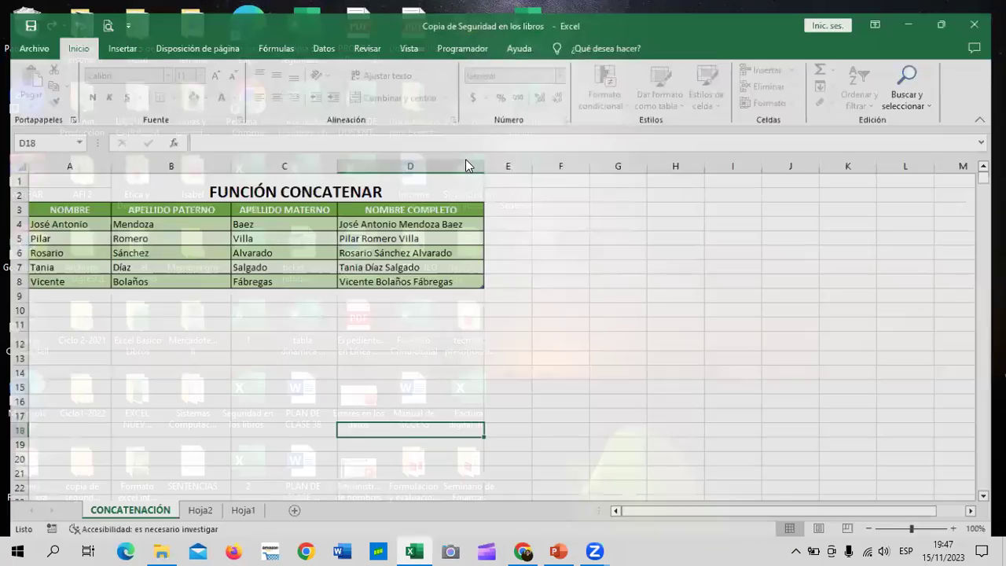
pyautogui.press('Return')
pyautogui.press('Return')
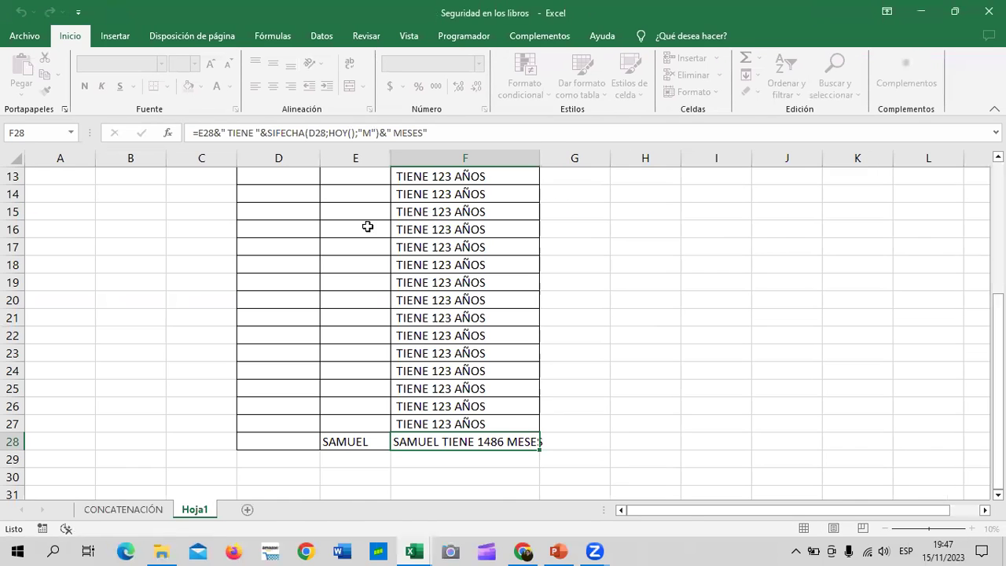
# Step: Try to change the locked EDAD formula in F5 on the protected Hoja1
pyautogui.click(613, 313)
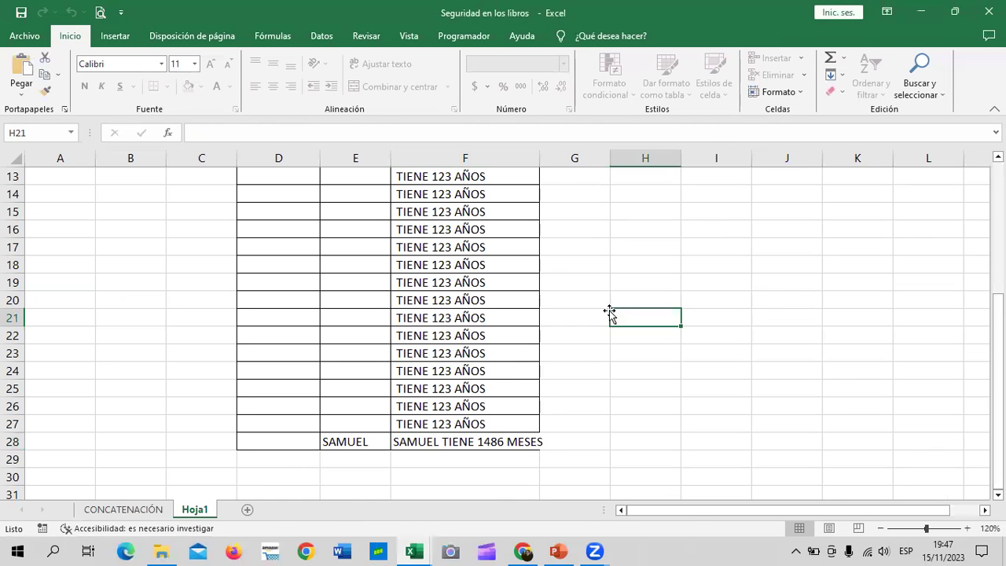
pyautogui.scroll(3, 463, 345)
pyautogui.scroll(1, 456, 370)
pyautogui.click(491, 265)
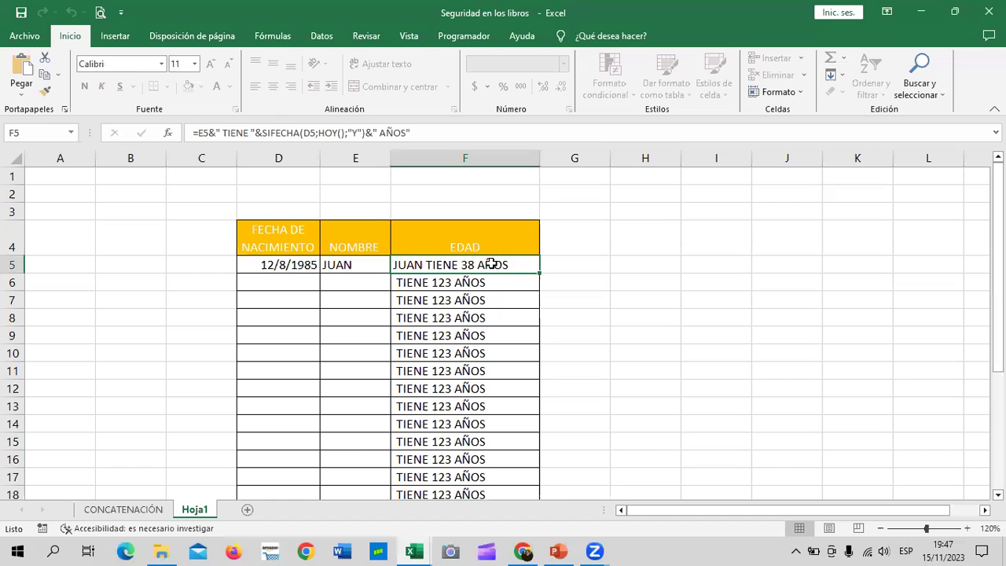
pyautogui.press('Return')
pyautogui.press('Delete')
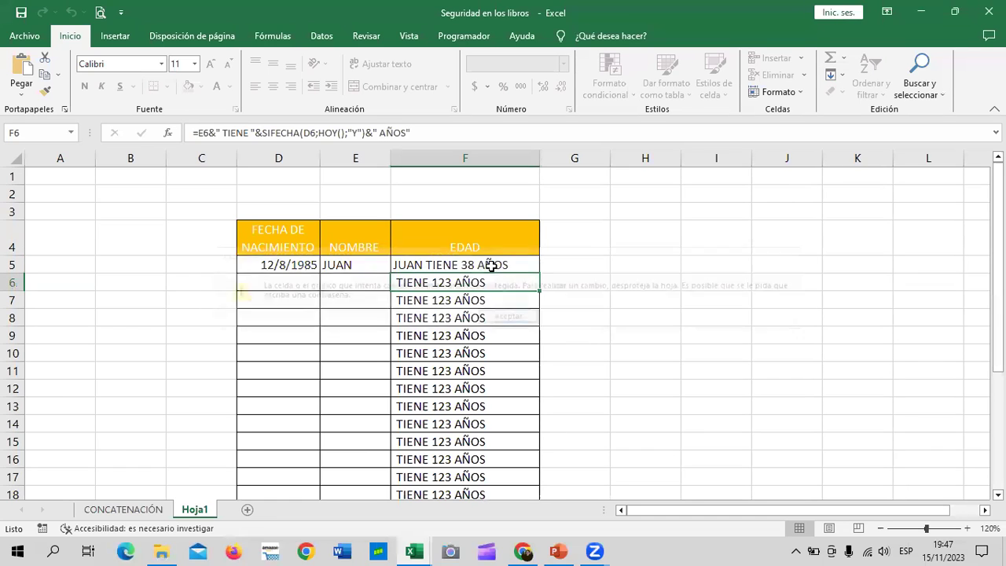
# Step: Attempt to edit F20 lower in the EDAD column and dismiss the protected-sheet warning
pyautogui.scroll(-1, 473, 403)
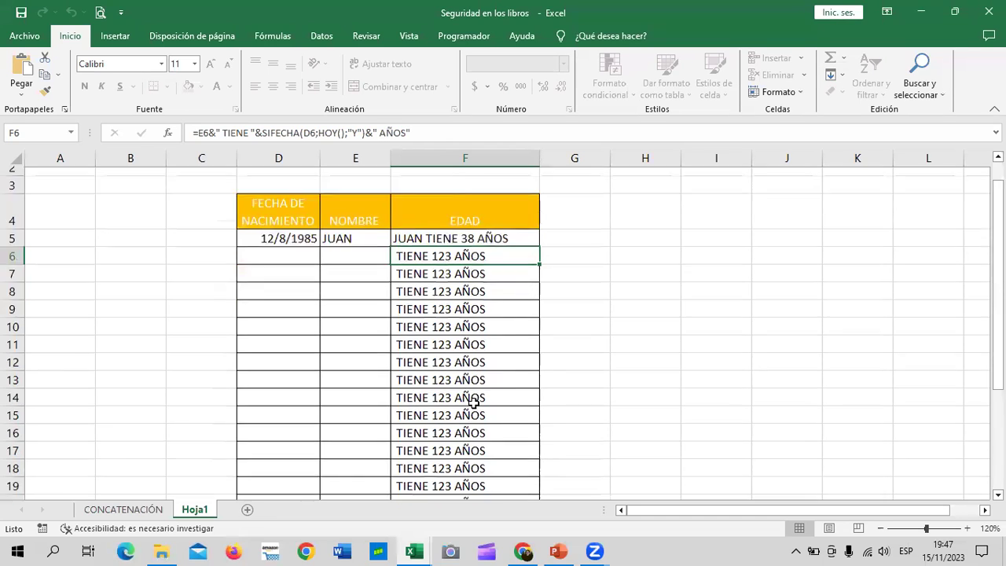
pyautogui.scroll(-2, 473, 402)
pyautogui.click(478, 384)
pyautogui.press('Return')
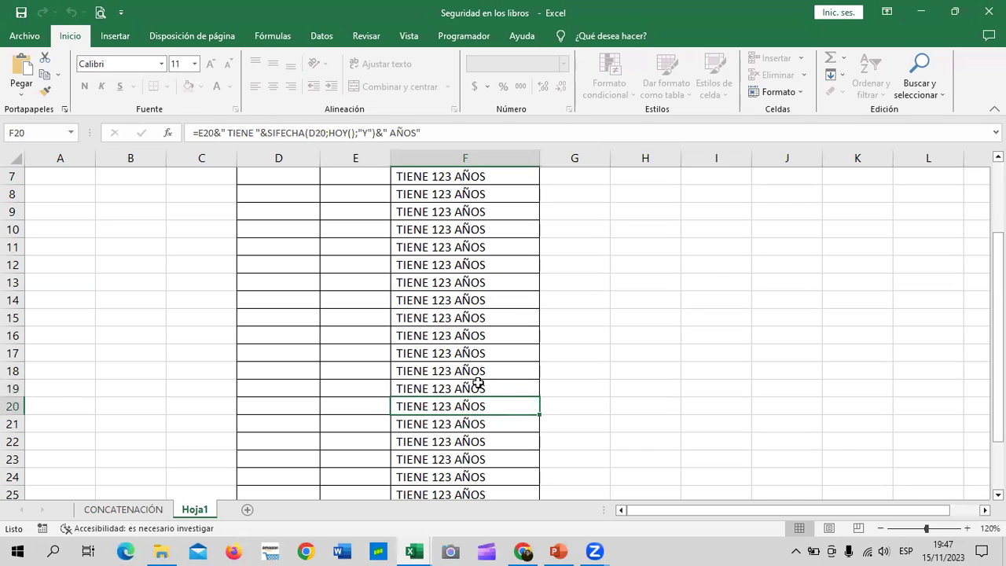
pyautogui.press('Delete')
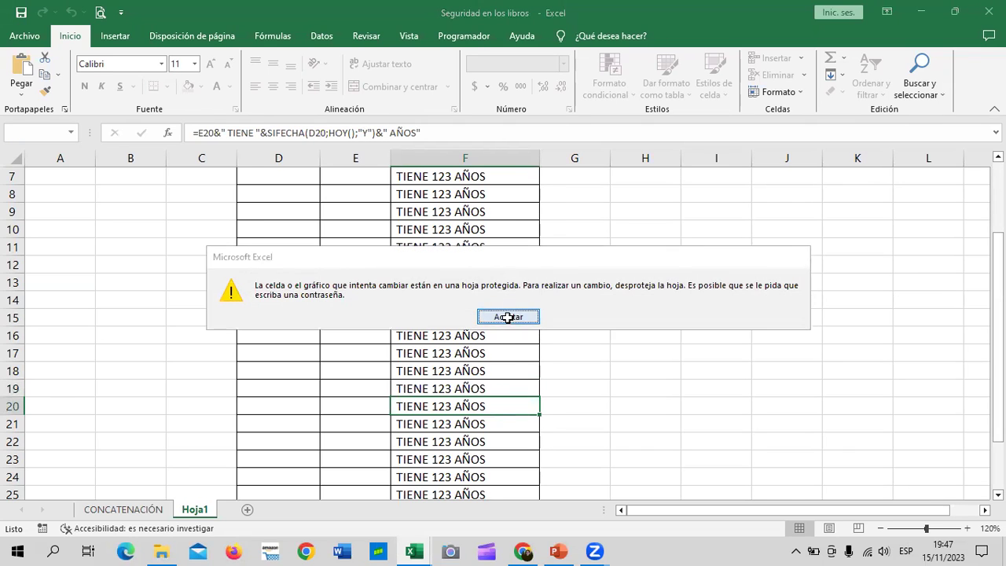
pyautogui.click(506, 316)
pyautogui.click(711, 334)
pyautogui.click(490, 388)
# Step: Try editing the F27 formula, dismiss the warning, and restore the workbook window to a smaller size
pyautogui.scroll(-3, 513, 399)
pyautogui.click(498, 371)
pyautogui.doubleClick(489, 370)
pyautogui.press('Return')
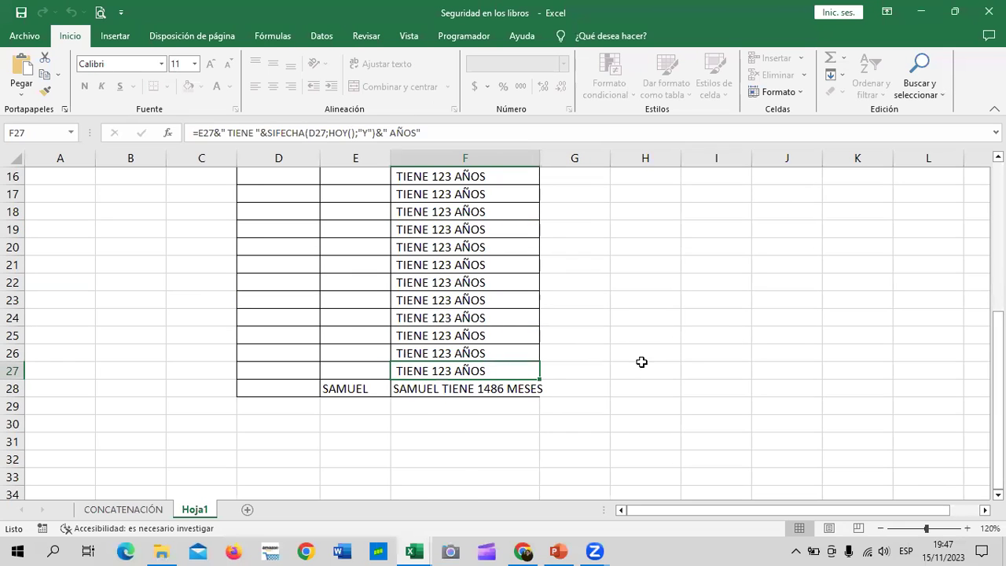
pyautogui.scroll(4, 639, 361)
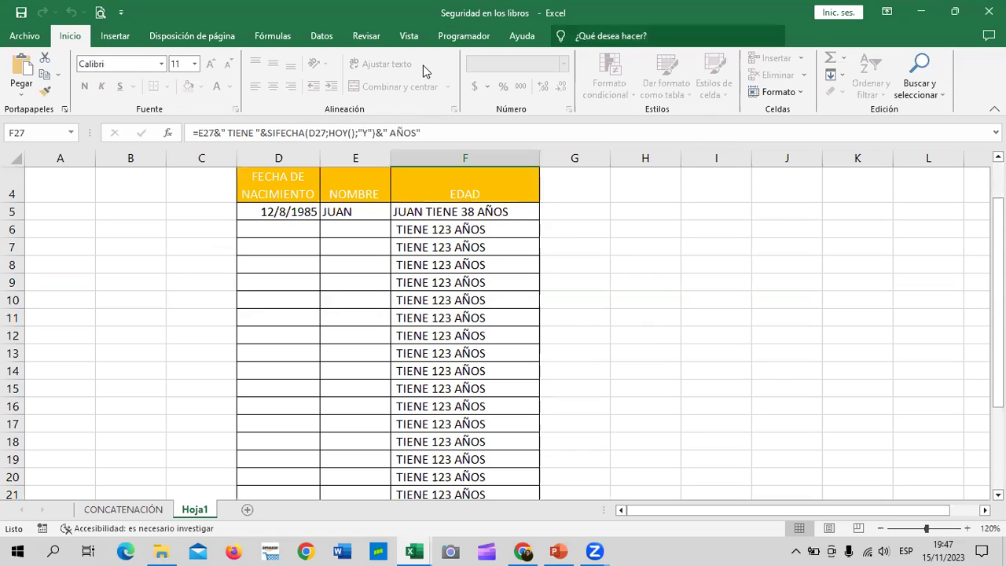
pyautogui.moveTo(531, 9); pyautogui.dragTo(578, 405)
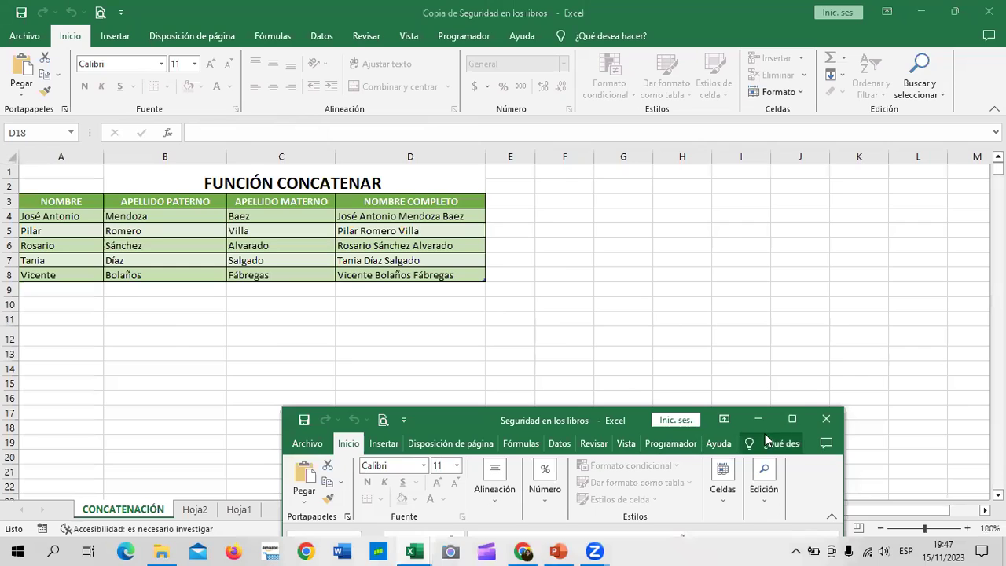
# Step: Maximize the Seguridad en los libros window again
pyautogui.click(791, 420)
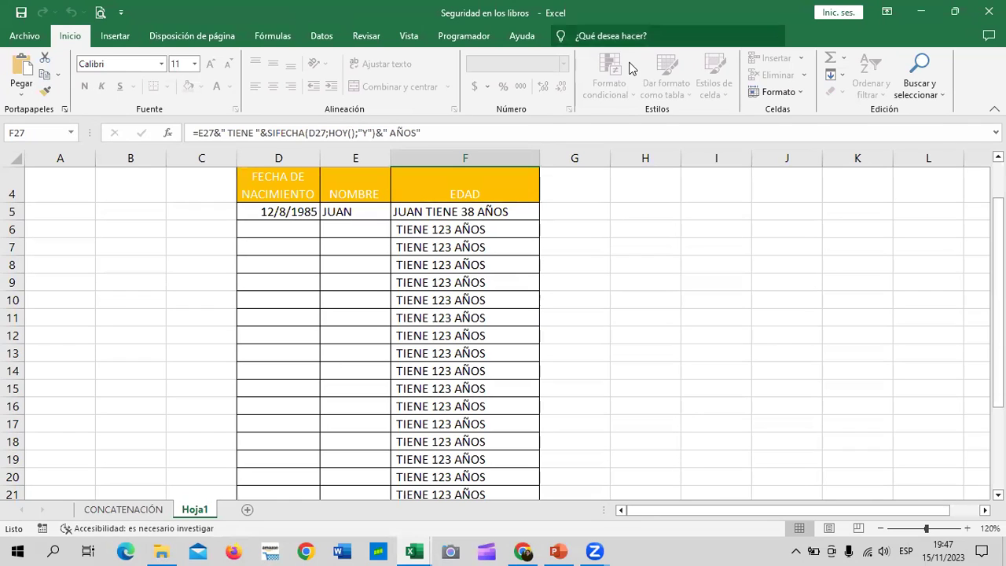
# Step: Unprotect Hoja1 via Revisar > Desproteger hoja using the sheet password
pyautogui.click(364, 38)
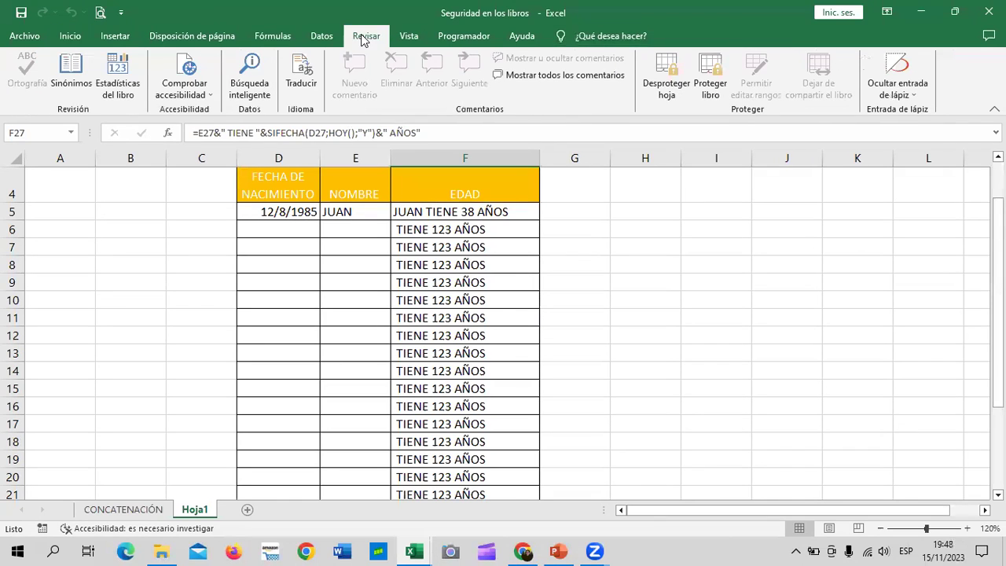
pyautogui.click(671, 76)
pyautogui.press('Return')
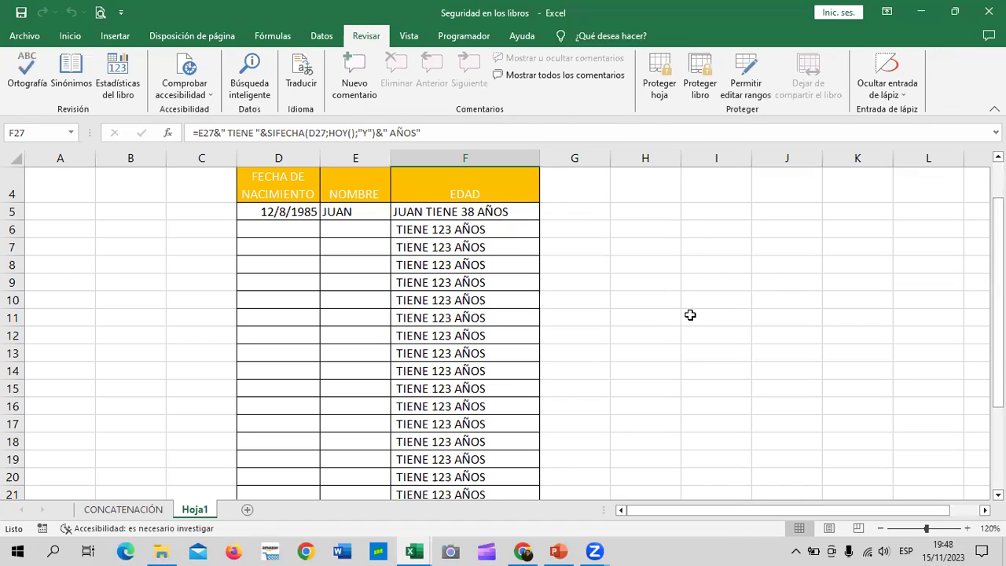
# Step: Clear the EDAD formula from cell F5
pyautogui.click(722, 297)
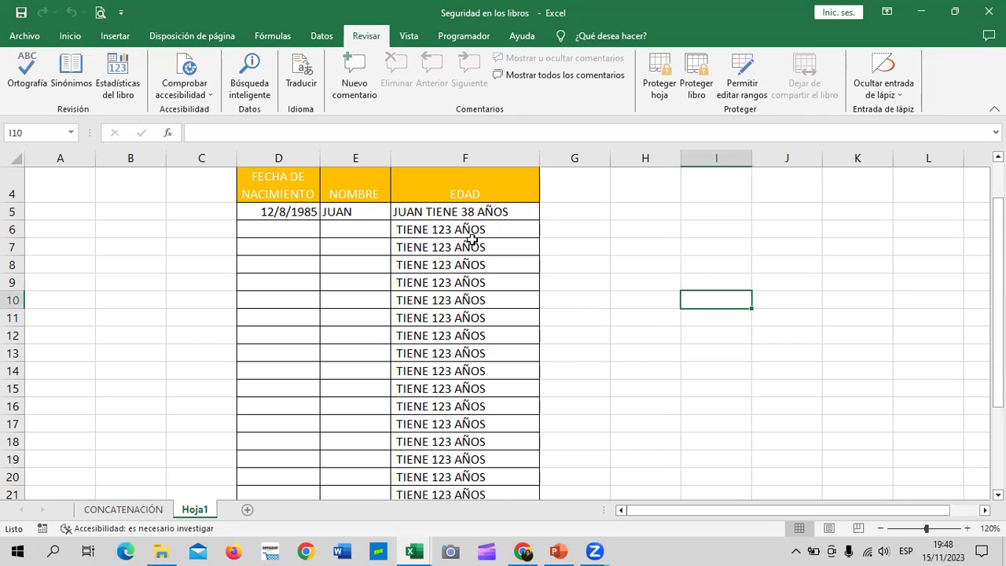
pyautogui.click(482, 213)
pyautogui.press('BackSpace')
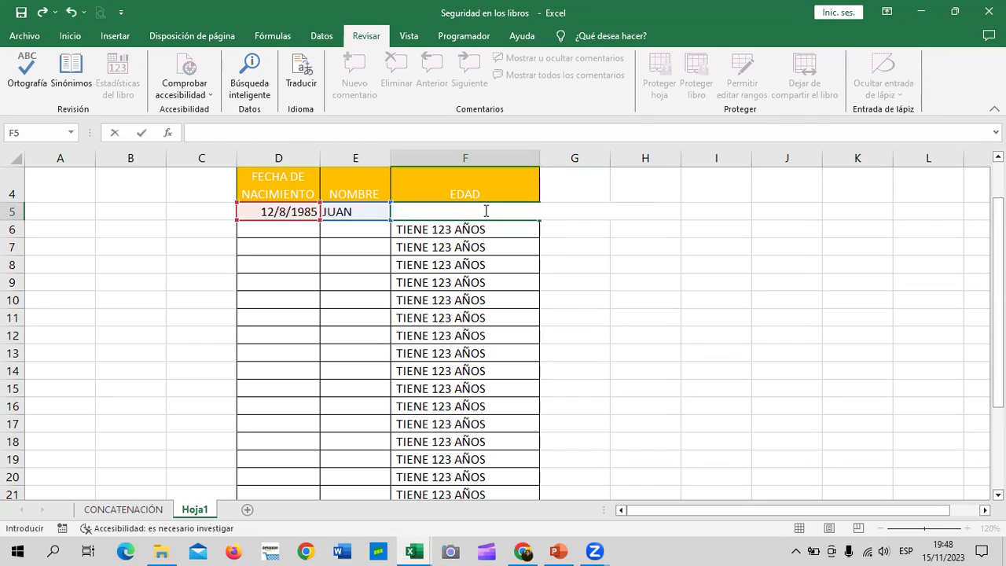
# Step: Fill F6's SIFECHA age formula up into F5 so it reads the name plus 'TIENE 38 AÑOS'
pyautogui.press('Return')
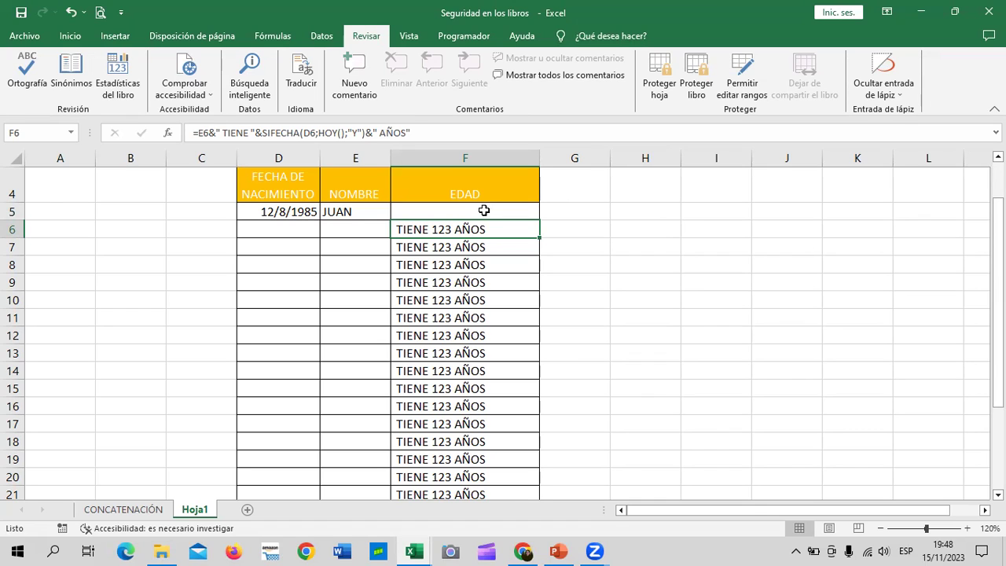
pyautogui.click(639, 300)
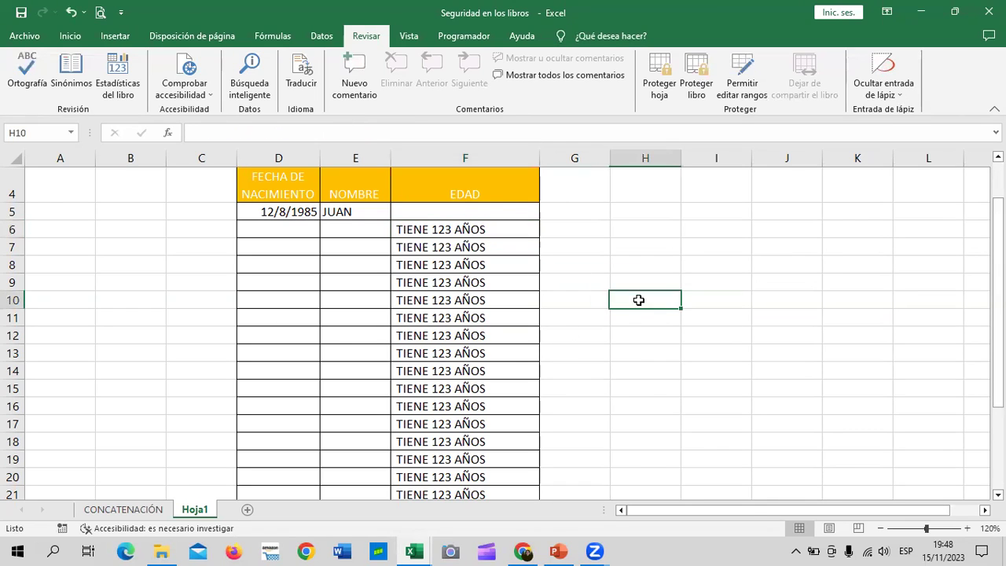
pyautogui.click(460, 208)
pyautogui.click(460, 230)
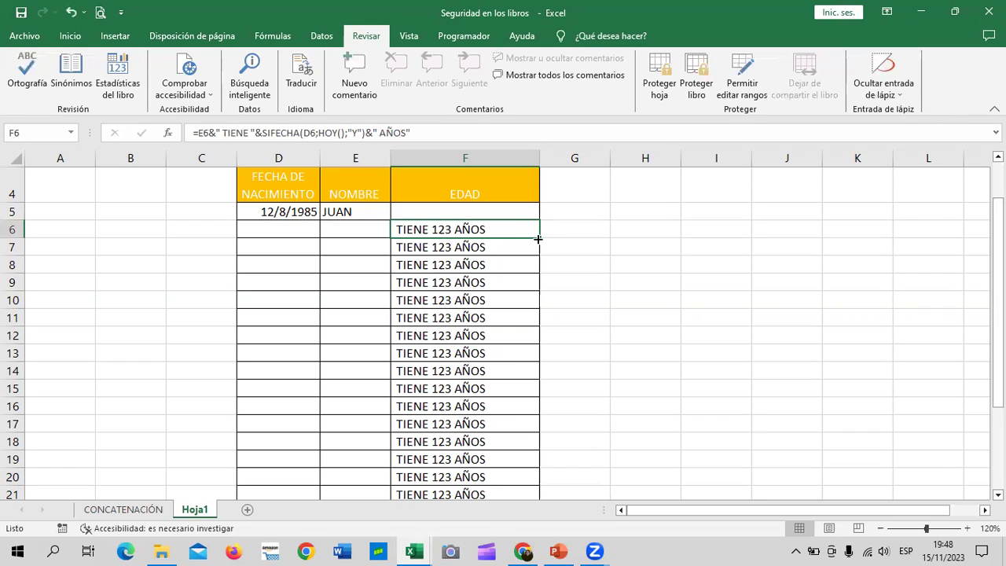
pyautogui.moveTo(537, 238); pyautogui.dragTo(538, 210)
pyautogui.click(575, 229)
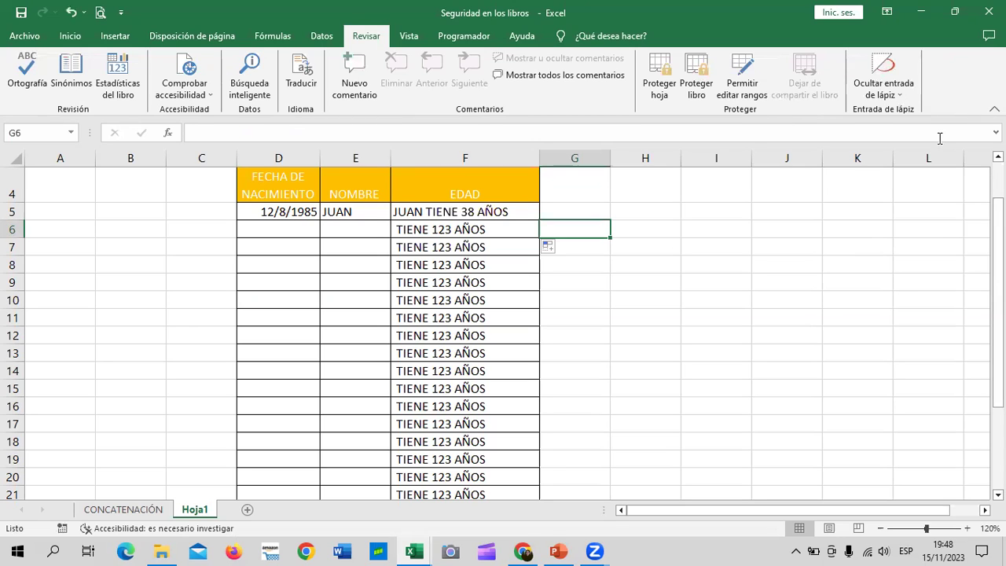
pyautogui.click(962, 265)
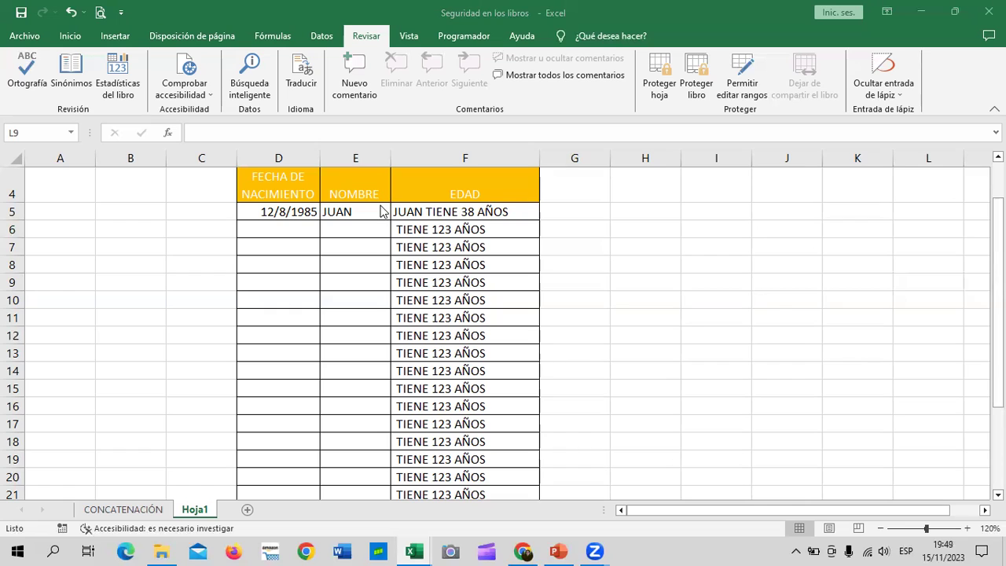
# Step: Inspect cells D6 and E6, then widen column F to fit the longer text
pyautogui.scroll(1, 788, 210)
pyautogui.click(289, 282)
pyautogui.click(351, 282)
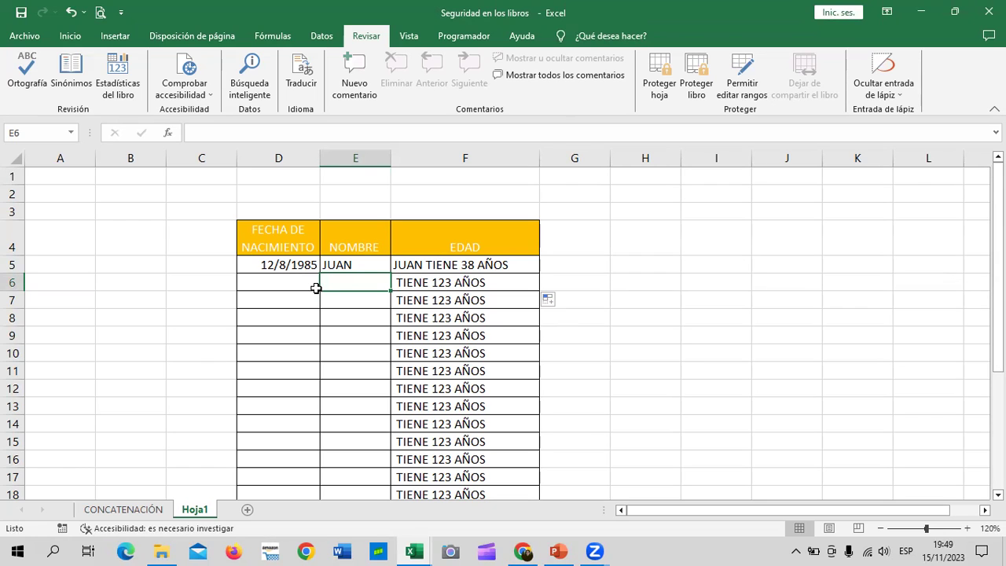
pyautogui.click(653, 238)
pyautogui.scroll(-3, 646, 241)
pyautogui.scroll(-3, 642, 242)
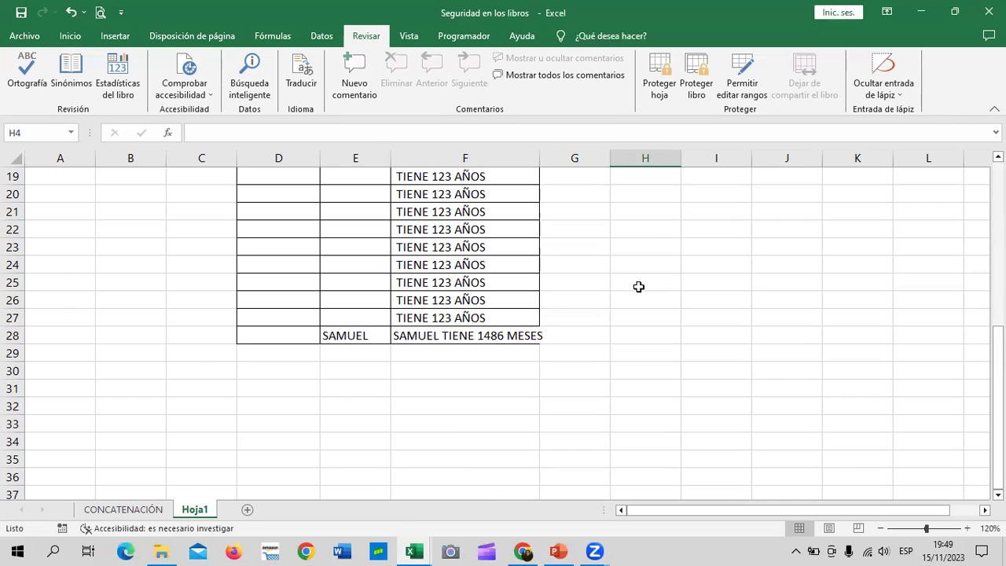
pyautogui.moveTo(539, 156); pyautogui.dragTo(553, 155)
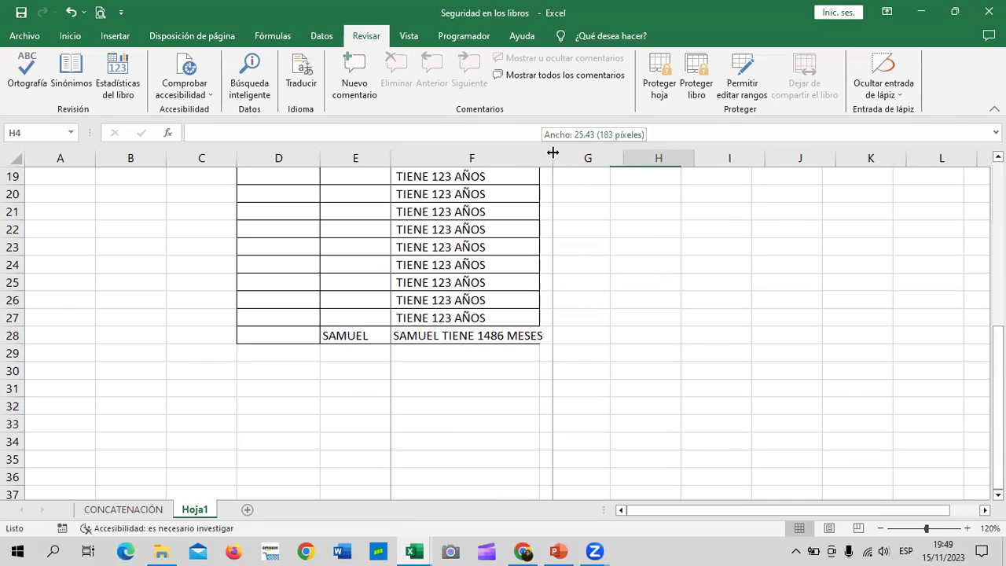
# Step: Change F28's SIFECHA unit from "M" to "D" in the formula bar
pyautogui.click(649, 371)
pyautogui.click(513, 336)
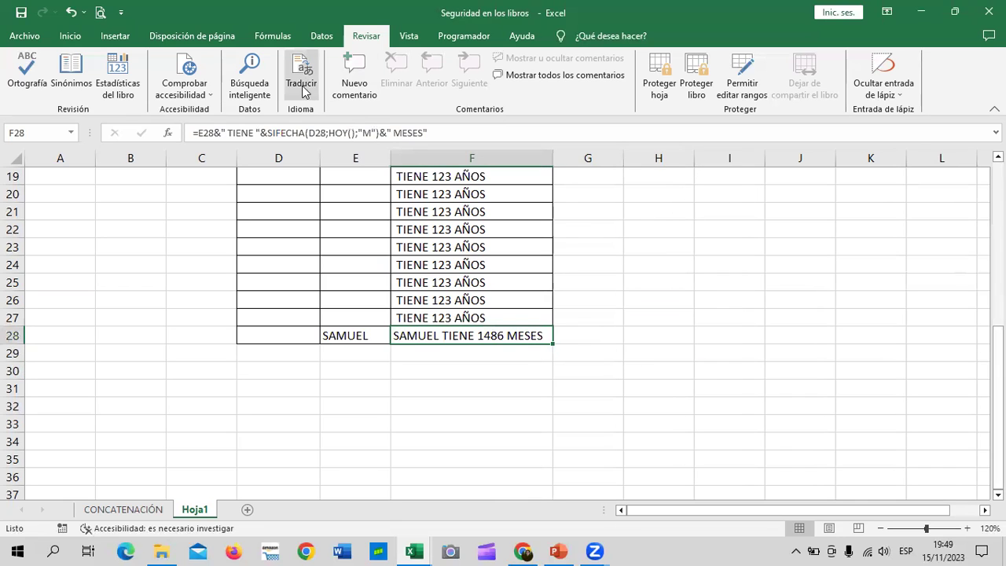
pyautogui.click(370, 133)
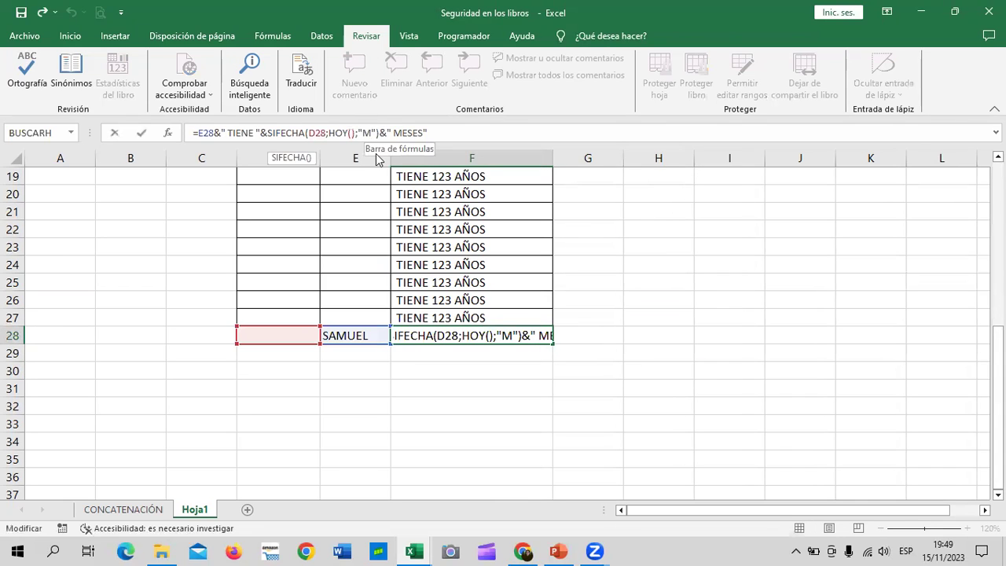
pyautogui.press('BackSpace')
pyautogui.write('D')
pyautogui.press('Return')
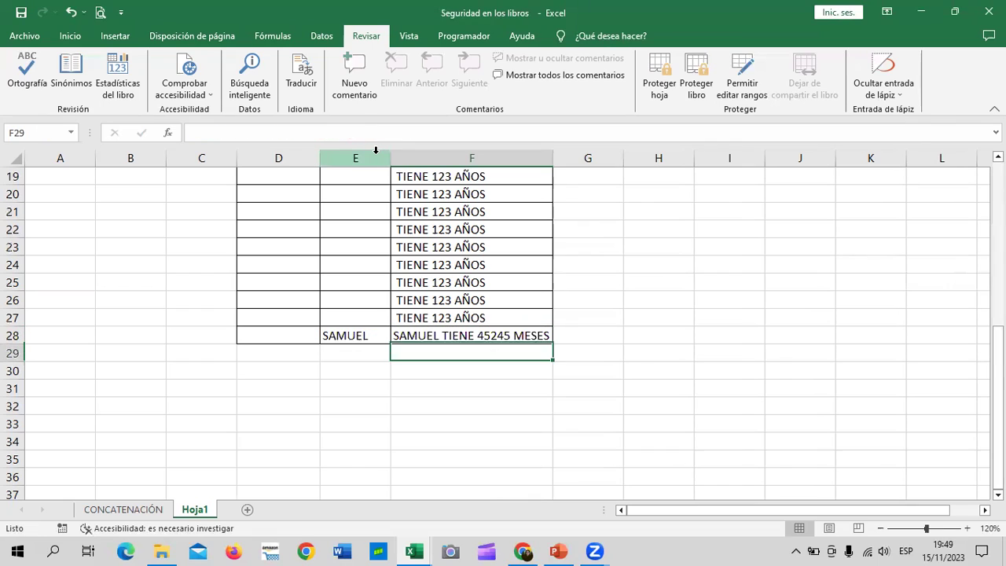
pyautogui.click(469, 334)
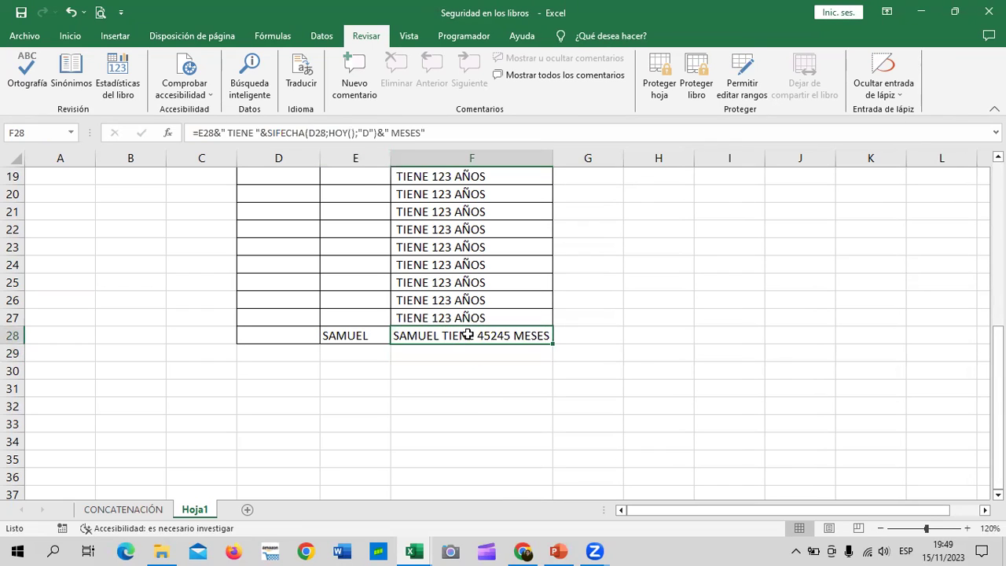
pyautogui.click(265, 333)
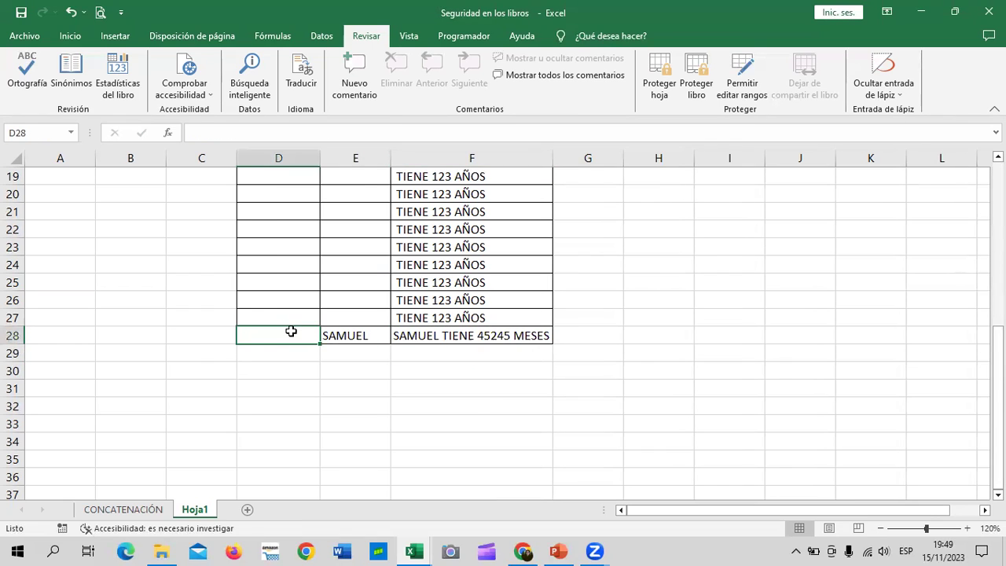
# Step: Enter the birth date 23/2/2000 in D28
pyautogui.write('23/2/2')
pyautogui.write('00')
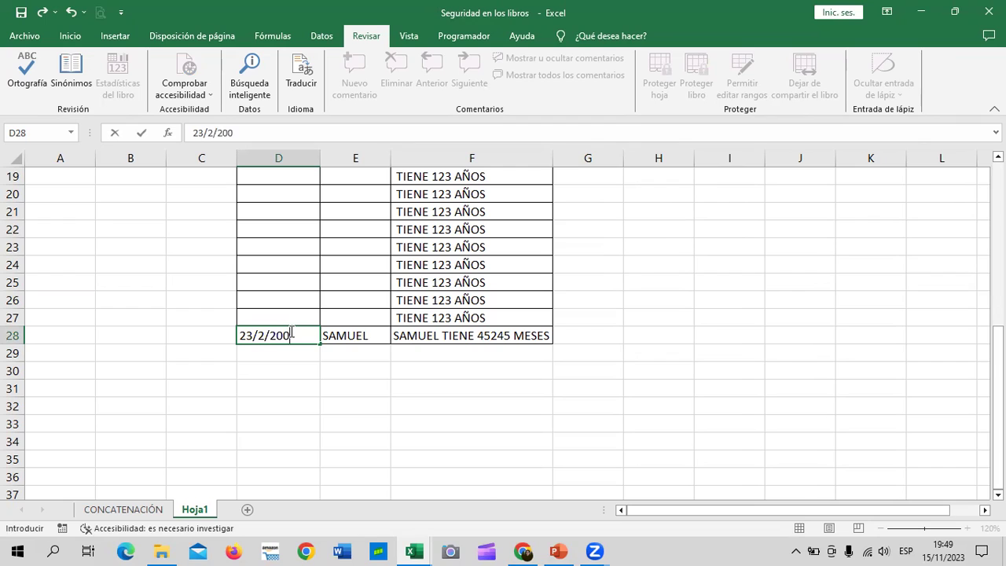
pyautogui.write('0')
pyautogui.press('Return')
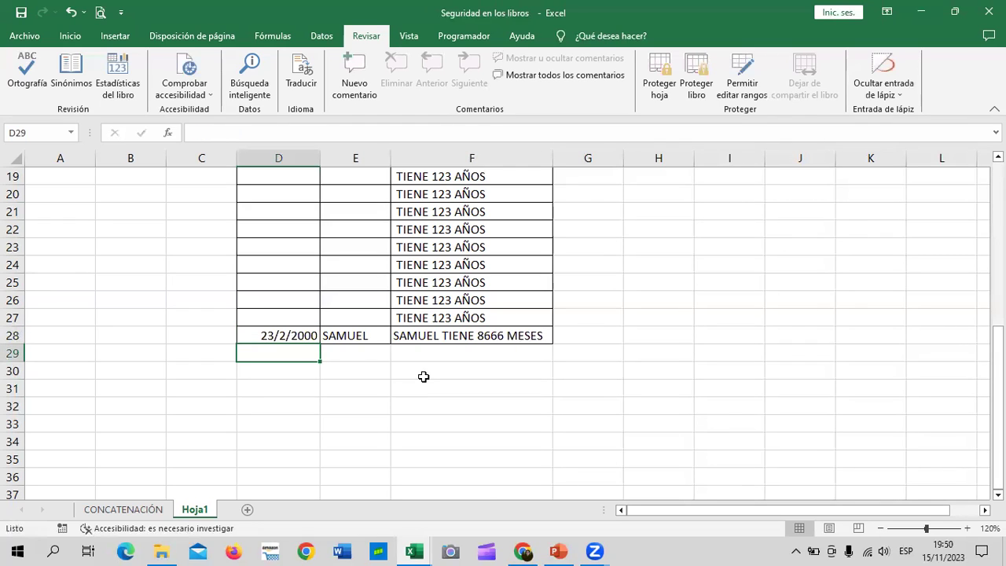
# Step: Relabel F28's formula text from ' MESES' to ' DIAS' so it reads 8666 DIAS
pyautogui.click(538, 337)
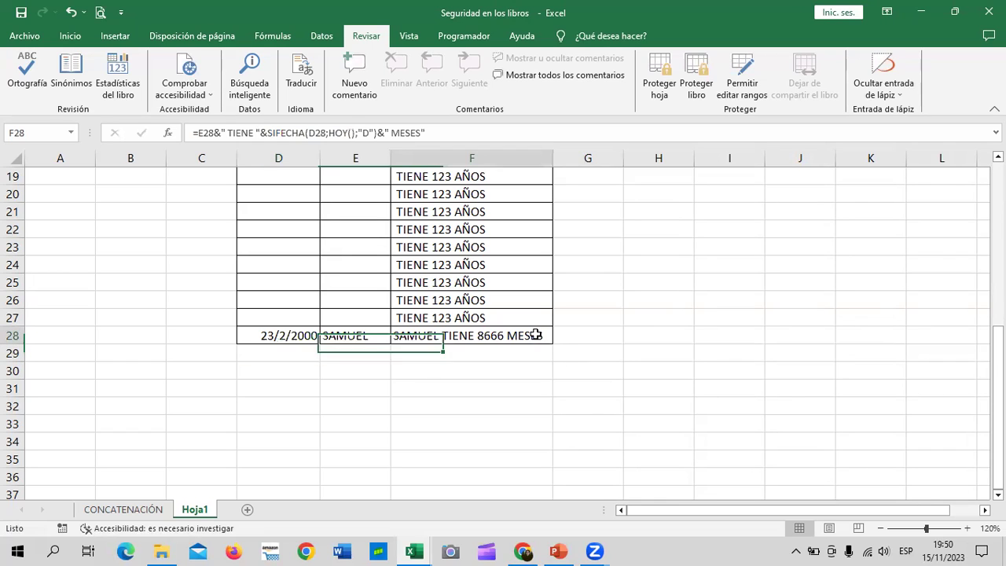
pyautogui.press('F2')
pyautogui.press('Left')
pyautogui.press('BackSpace')
pyautogui.press('BackSpace')
pyautogui.press('BackSpace')
pyautogui.press('BackSpace')
pyautogui.press('BackSpace')
pyautogui.write('D')
pyautogui.press('Return')
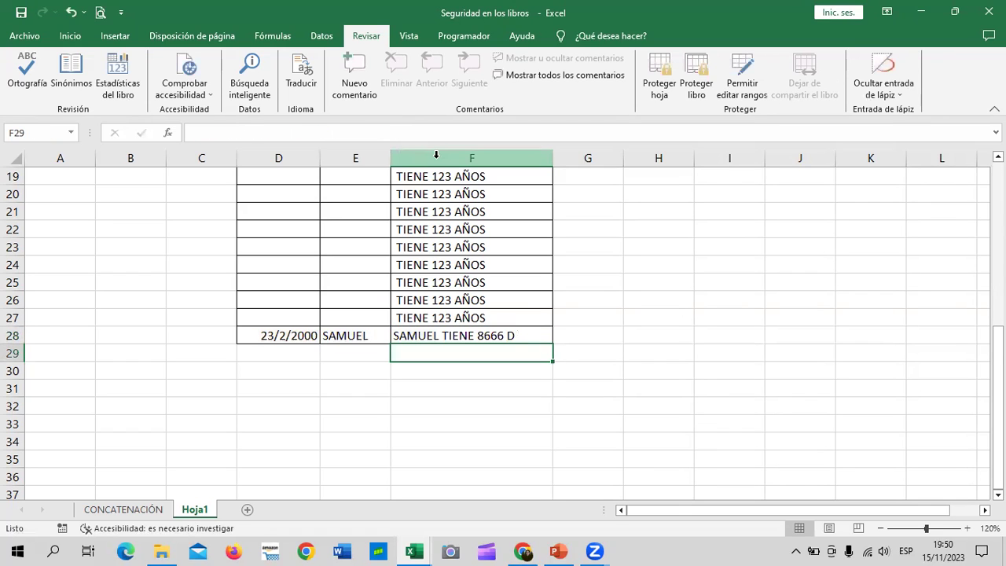
pyautogui.click(505, 339)
pyautogui.click(410, 133)
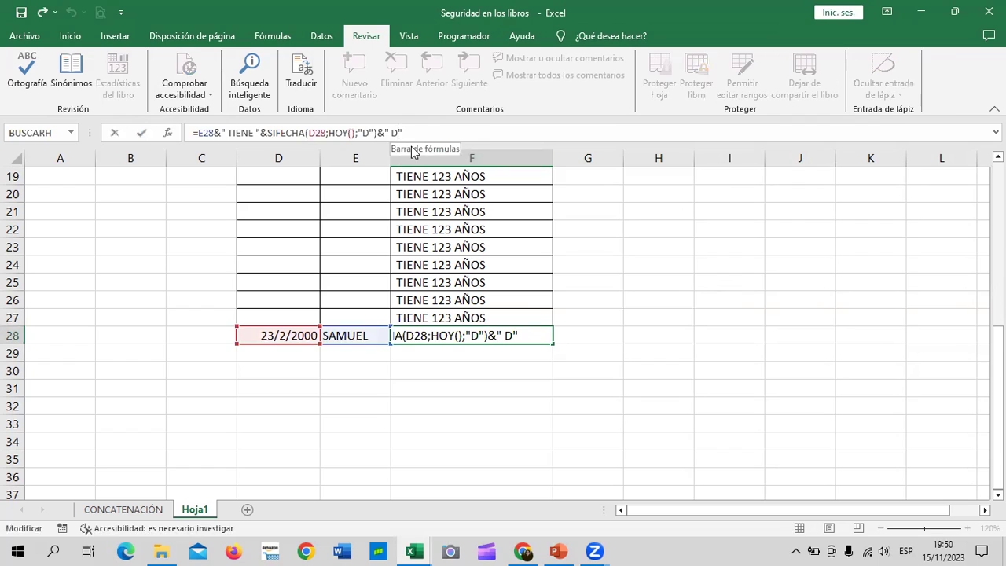
pyautogui.write('IAS')
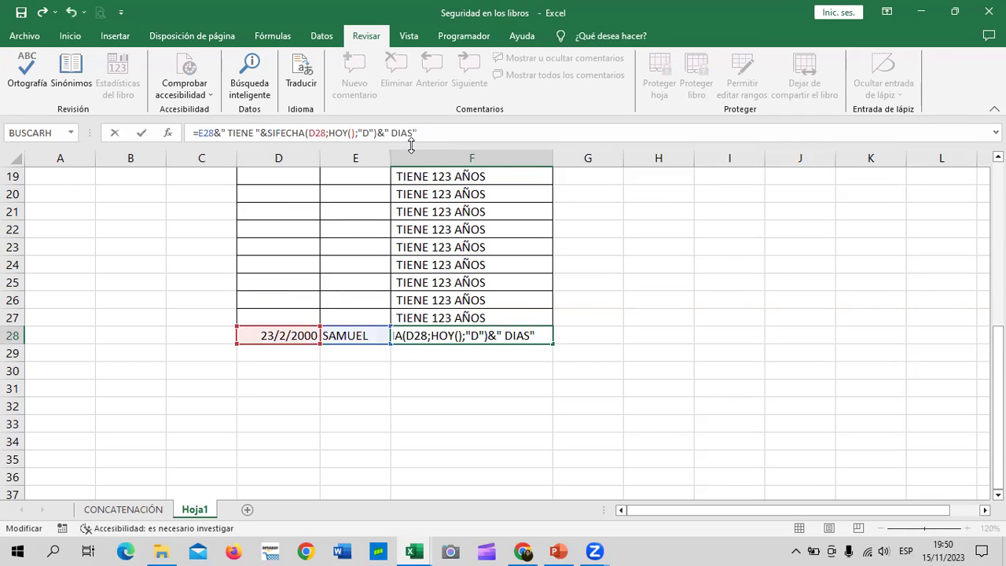
pyautogui.press('Return')
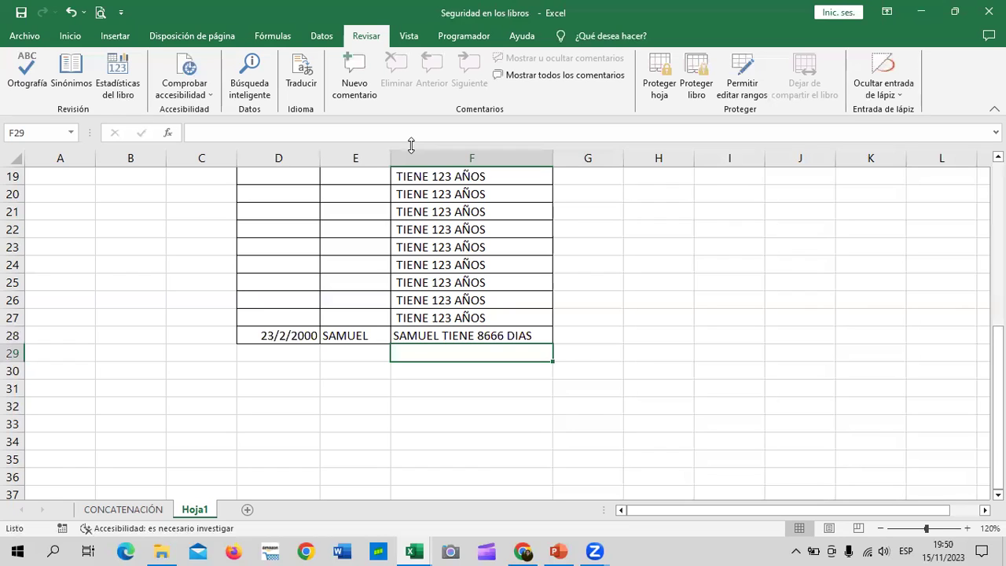
pyautogui.click(476, 333)
pyautogui.scroll(4, 433, 319)
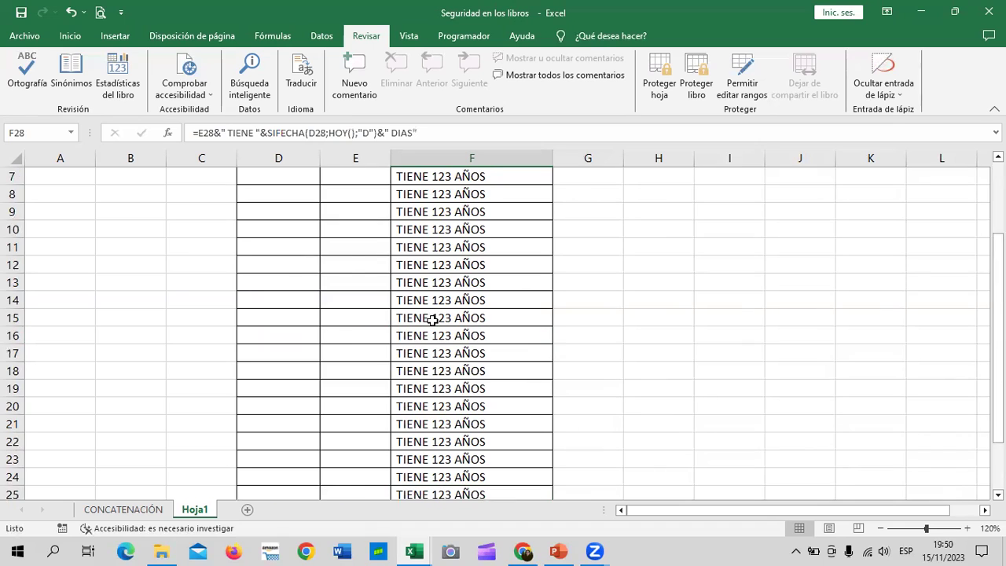
pyautogui.scroll(2, 433, 321)
pyautogui.scroll(-1, 434, 321)
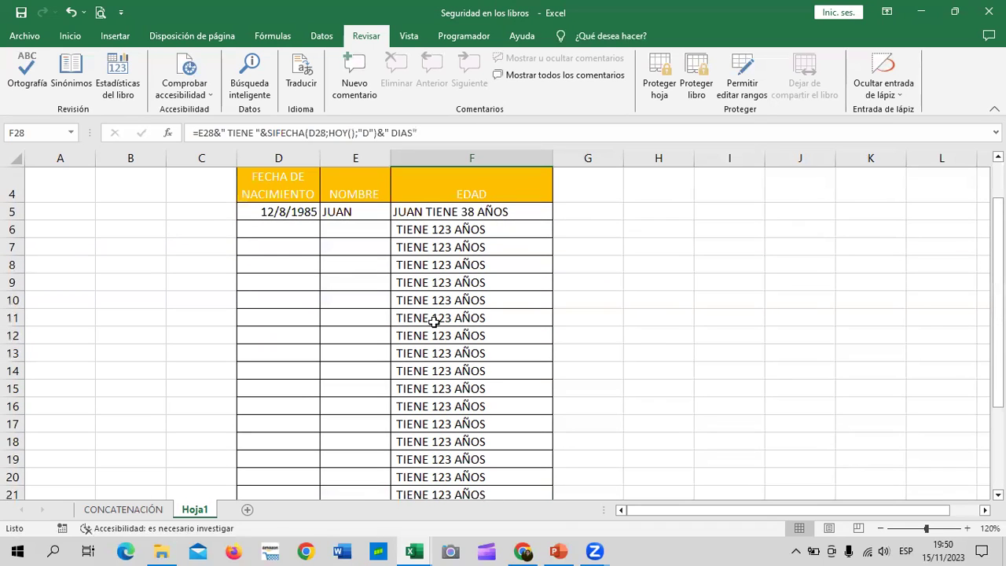
pyautogui.click(363, 232)
pyautogui.write('PEDRO')
pyautogui.click(284, 233)
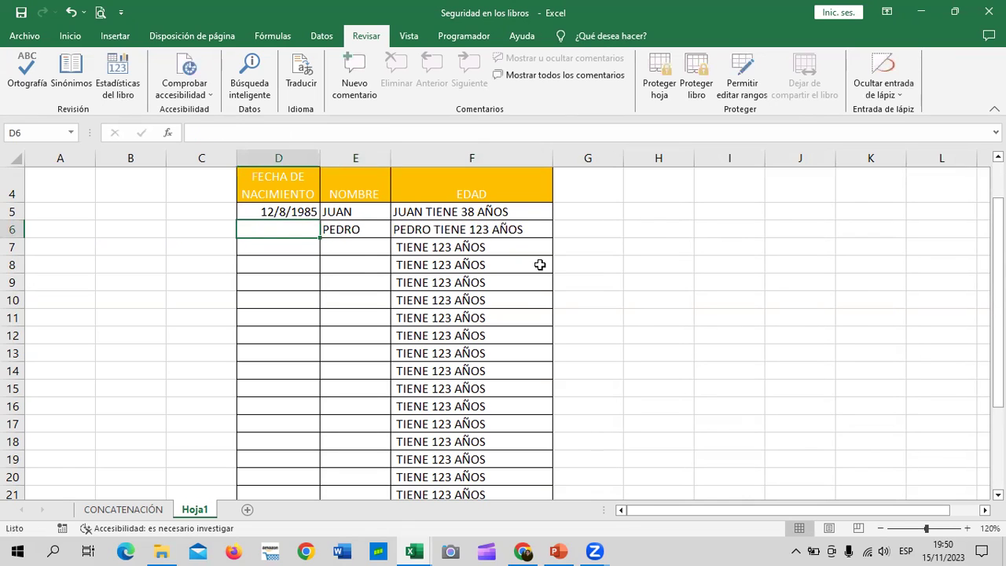
pyautogui.write('15/')
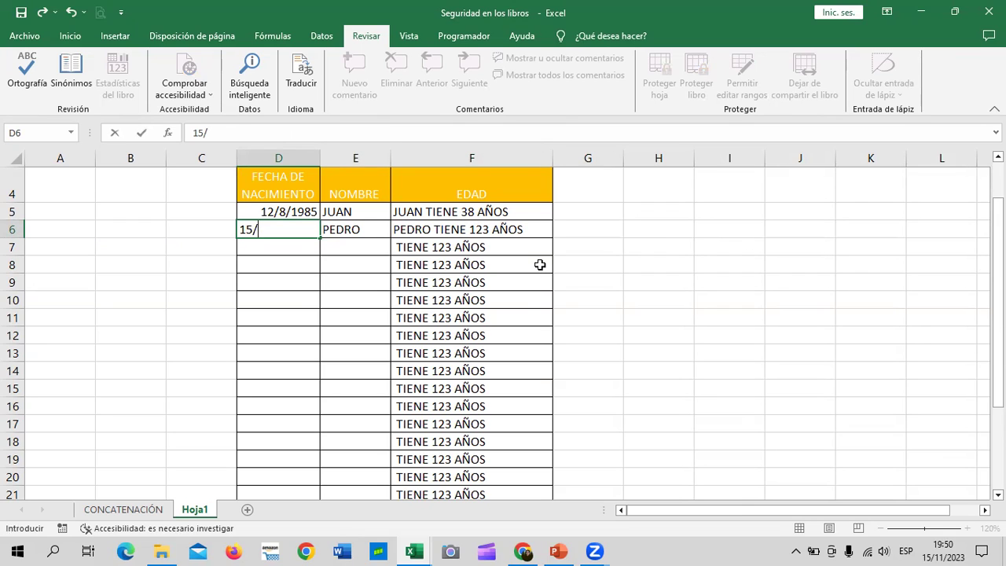
pyautogui.write('5/')
pyautogui.write('1995')
pyautogui.press('Return')
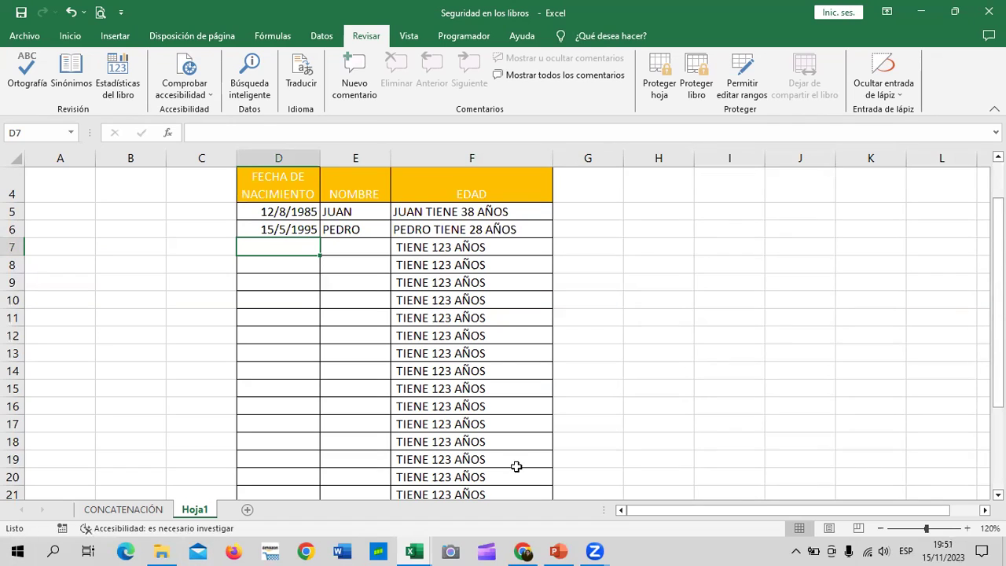
pyautogui.click(666, 294)
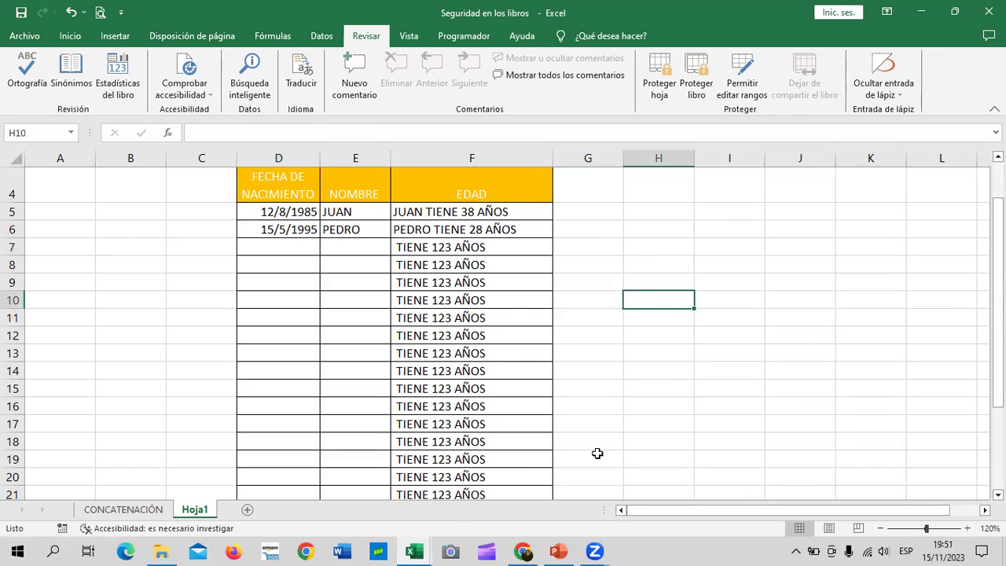
pyautogui.click(659, 388)
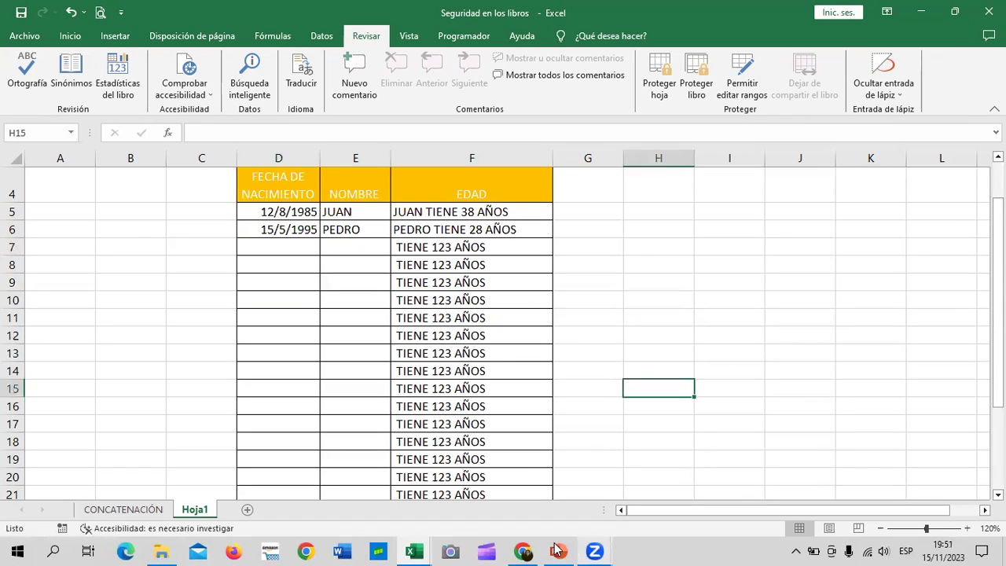
# Step: Open course lesson 3.7 Seguridad en los Libros de Excel and bring its video into view
pyautogui.click(522, 550)
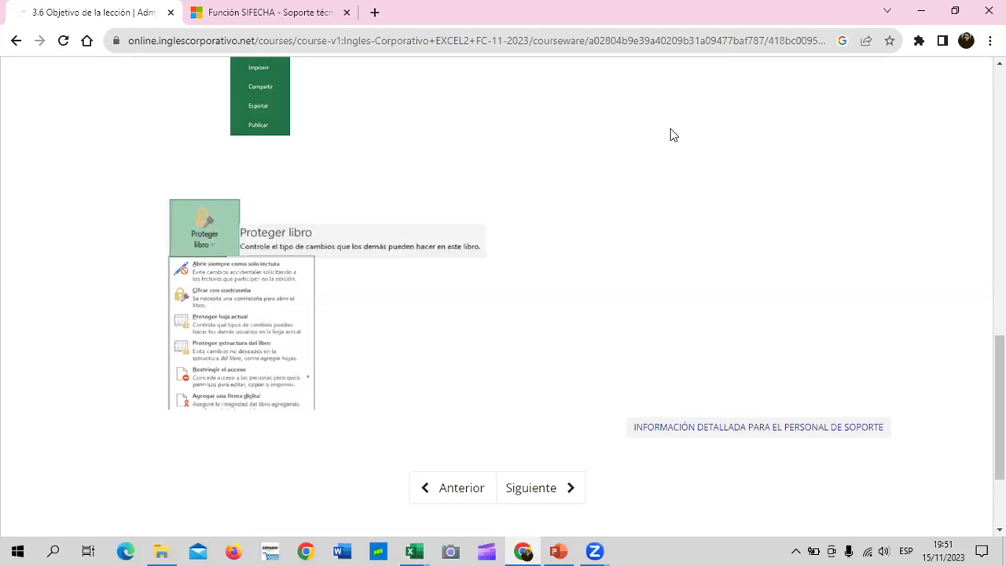
pyautogui.scroll(3, 602, 298)
pyautogui.scroll(4, 603, 299)
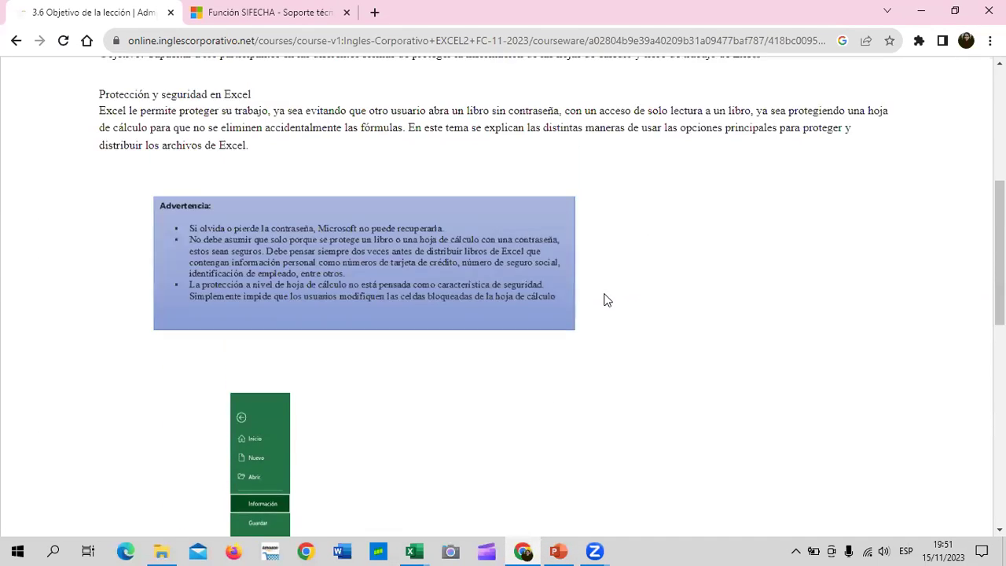
pyautogui.scroll(5, 603, 299)
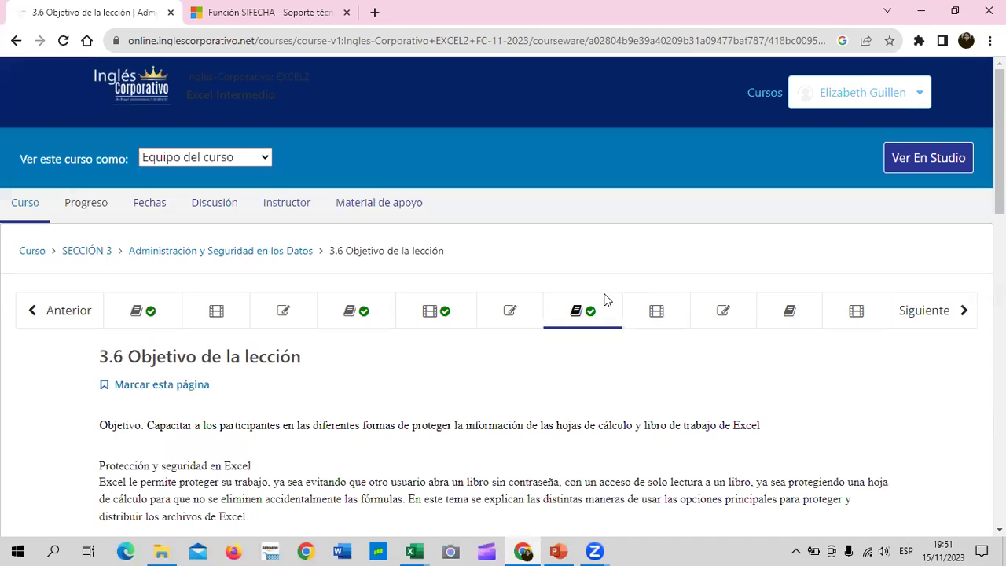
pyautogui.click(637, 317)
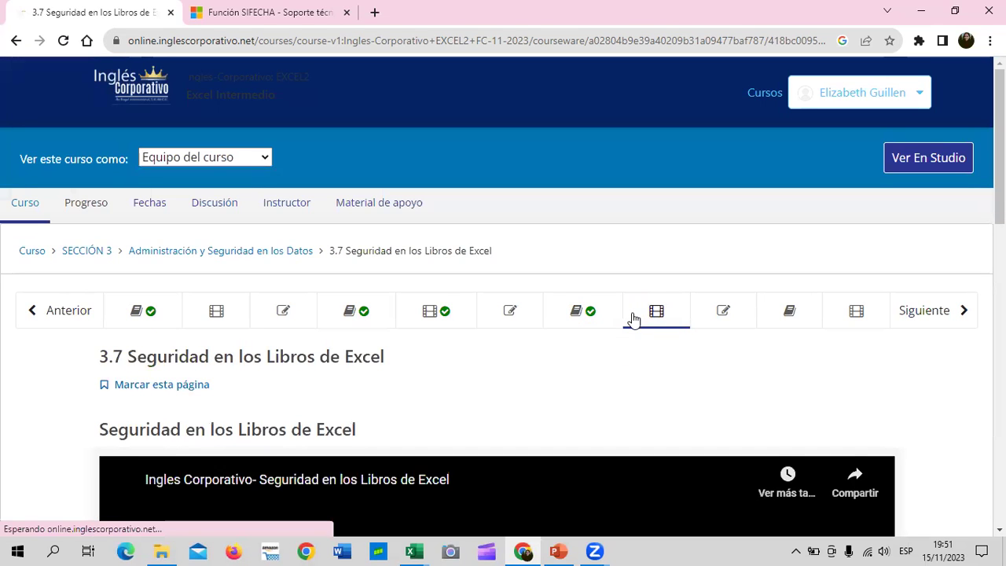
pyautogui.scroll(-2, 634, 322)
pyautogui.scroll(-4, 634, 322)
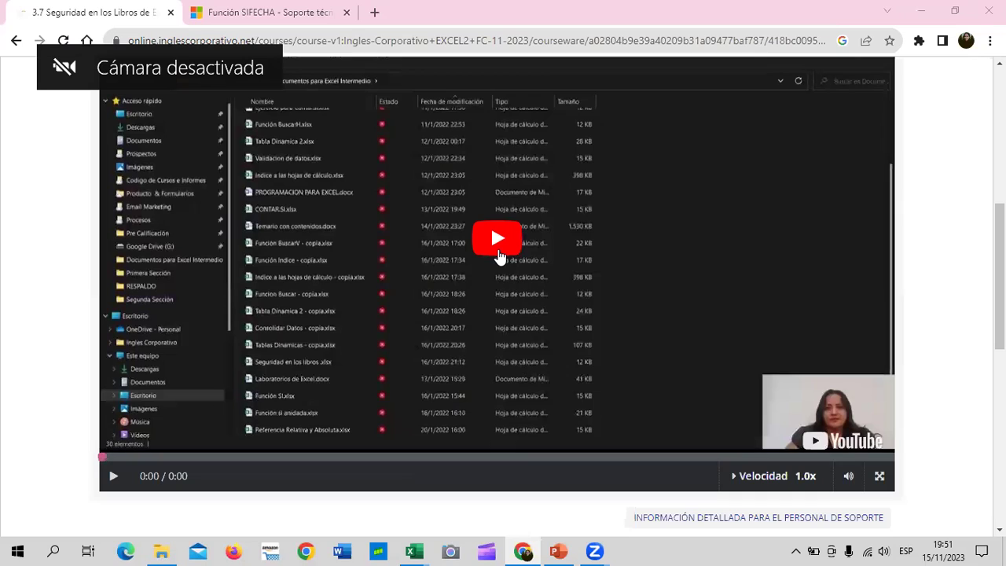
# Step: Play the lesson 3.7 security video through 5:22 at adjusted volume, then close the Función SIFECHA tab
pyautogui.click(495, 246)
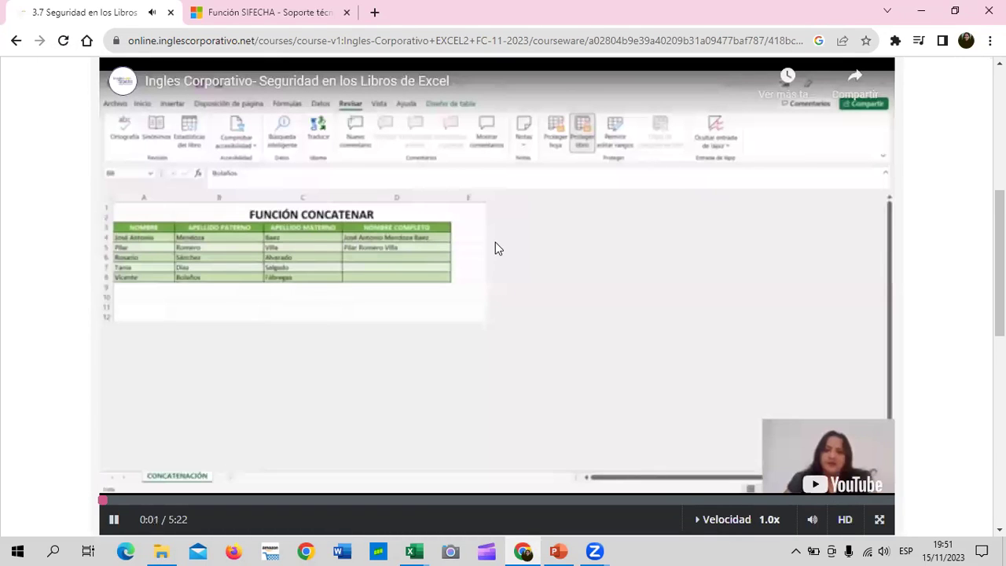
pyautogui.press('XF86AudioLowerVolume')
pyautogui.press('XF86AudioLowerVolume')
pyautogui.press('XF86AudioLowerVolume')
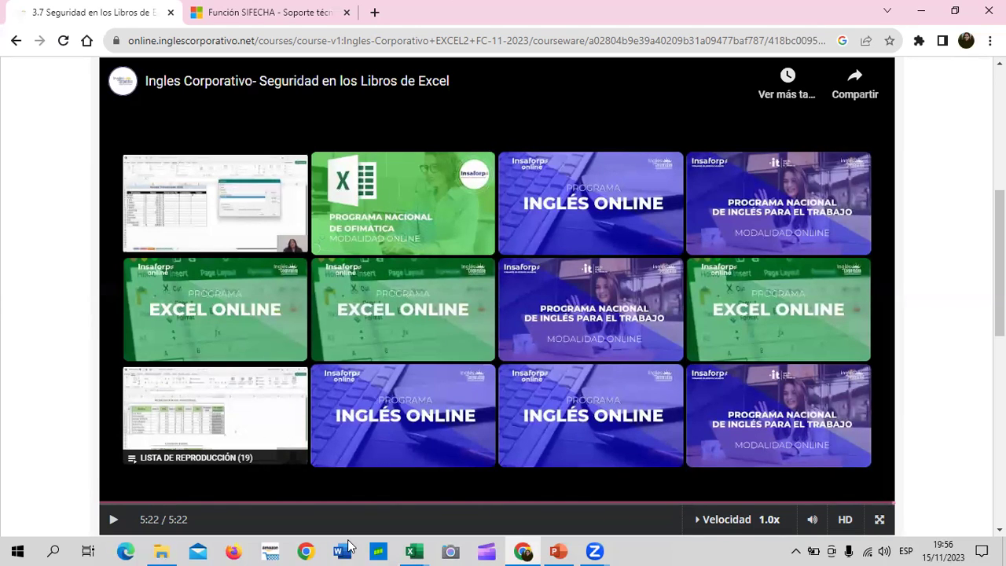
pyautogui.click(346, 11)
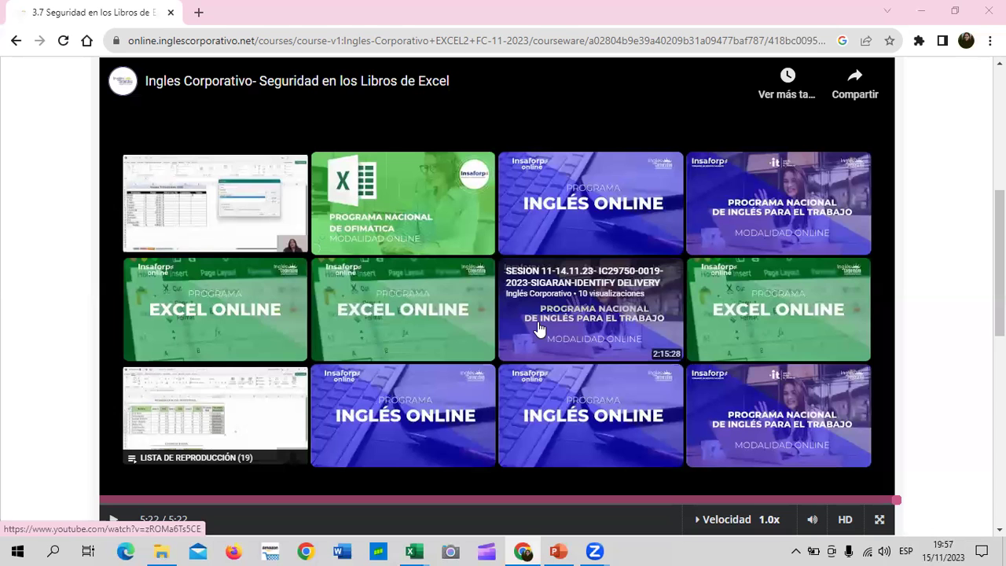
pyautogui.scroll(2, 609, 307)
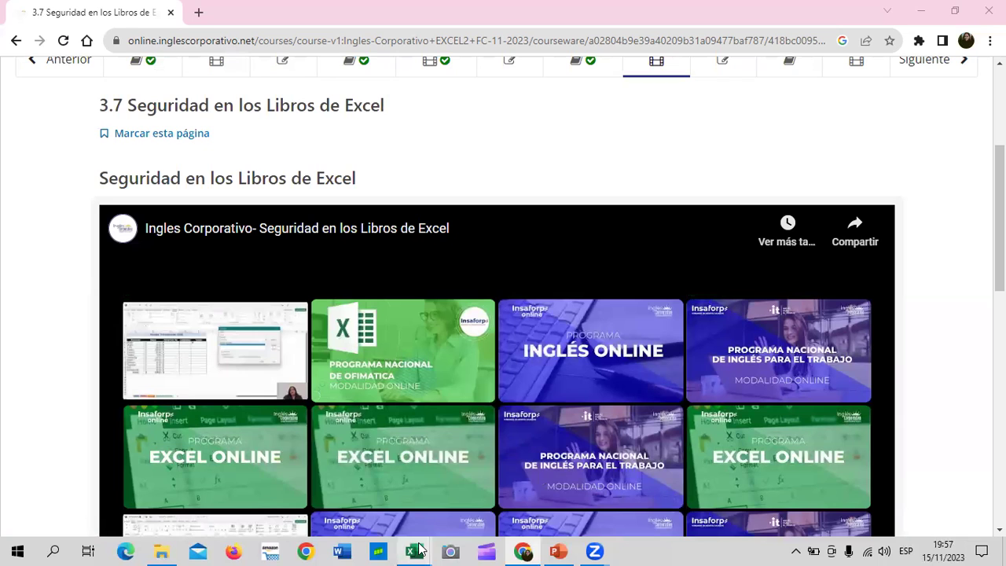
pyautogui.moveTo(422, 549)
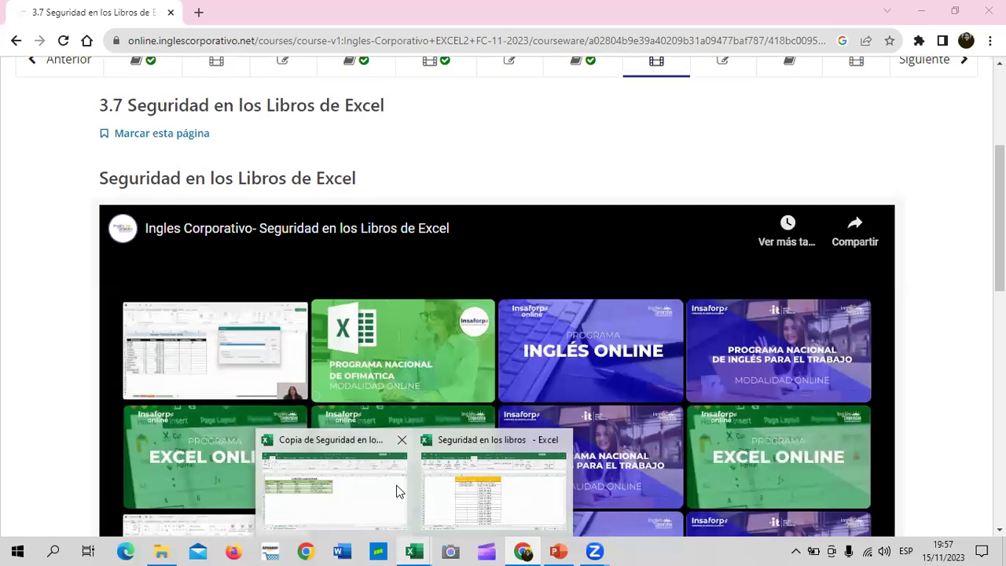
# Step: Move from the Copia de Seguridad workbook's sheets to 'Seguridad en los libros' Hoja1 showing 38 and 28 AÑOS
pyautogui.click(473, 500)
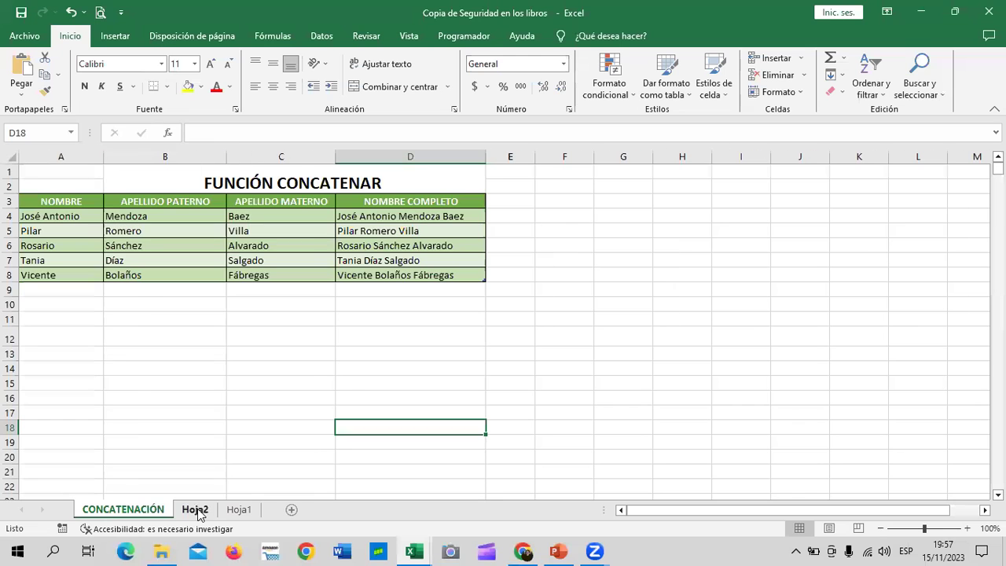
pyautogui.click(199, 511)
pyautogui.hotkey('ctrl', 'pagedown')
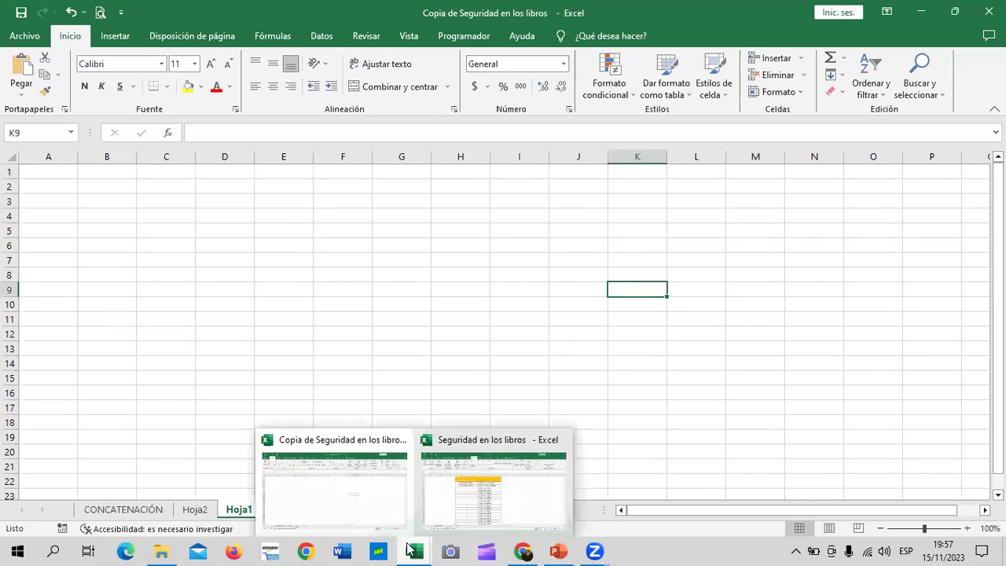
pyautogui.click(525, 489)
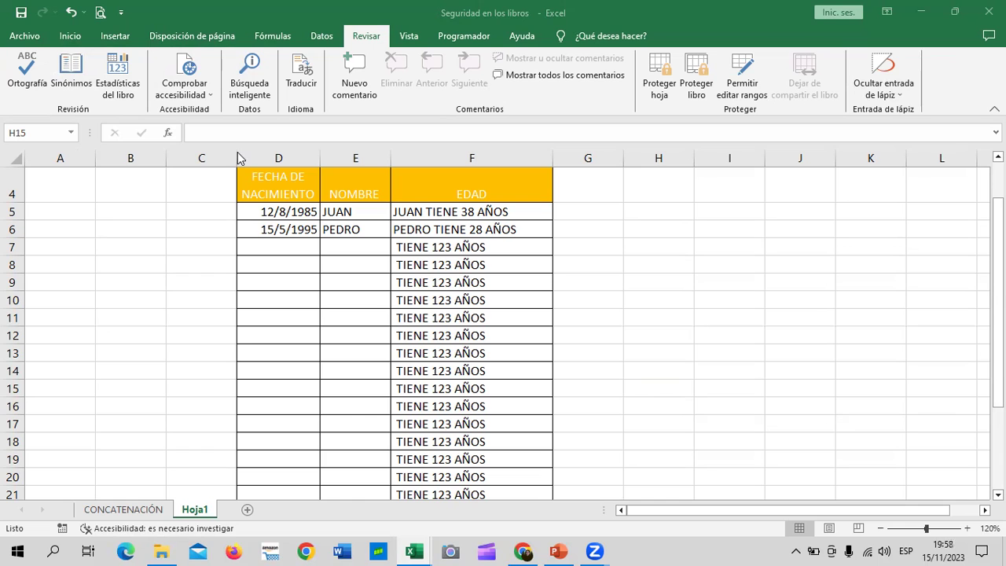
# Step: Return to the Chrome lesson 3.7 page and scroll back to its finished 5:22 video
pyautogui.click(525, 550)
pyautogui.scroll(3, 103, 220)
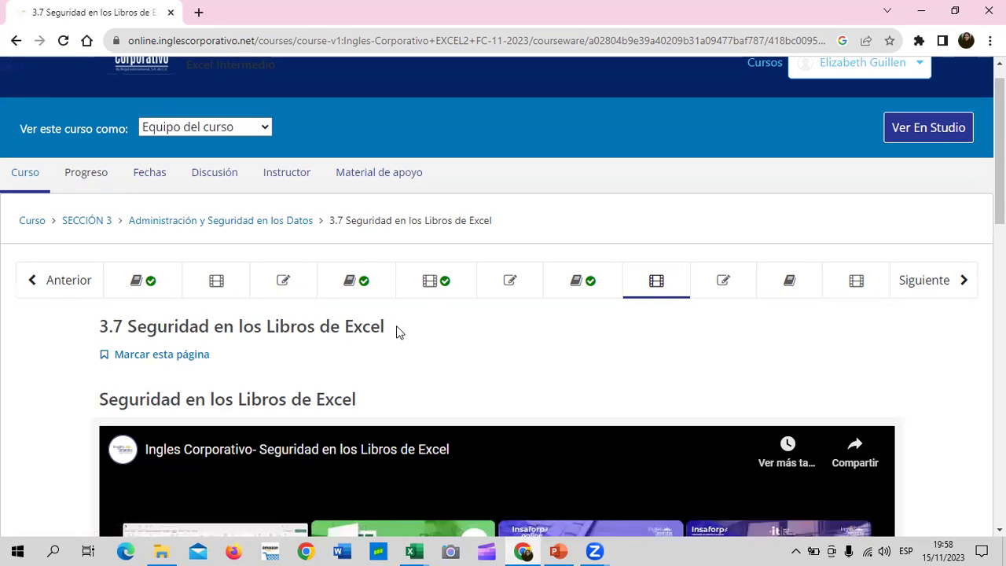
pyautogui.scroll(-5, 554, 355)
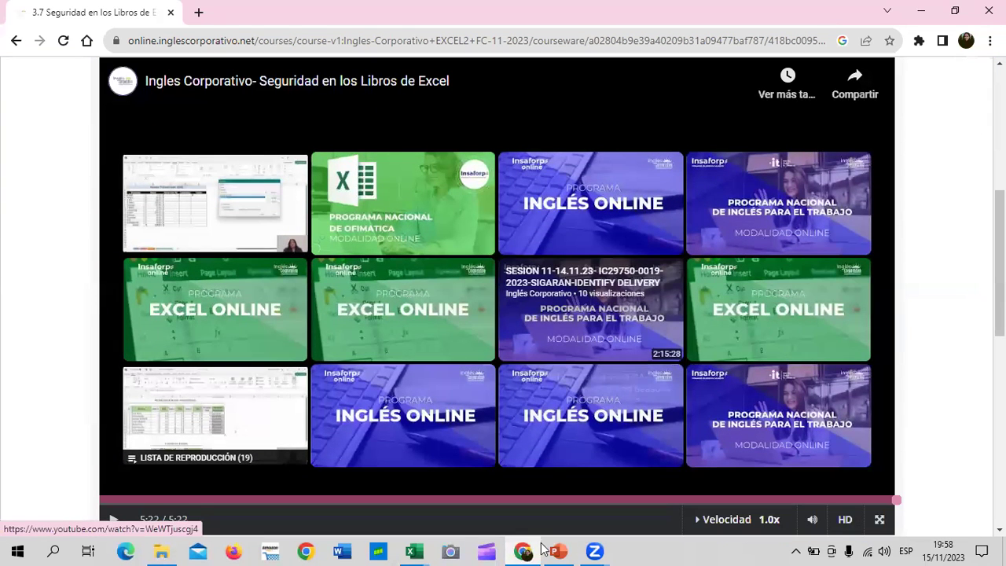
# Step: Bring back 'Seguridad en los libros', scroll through Hoja1's EDAD column, then switch to the Zoom meeting
pyautogui.moveTo(414, 550)
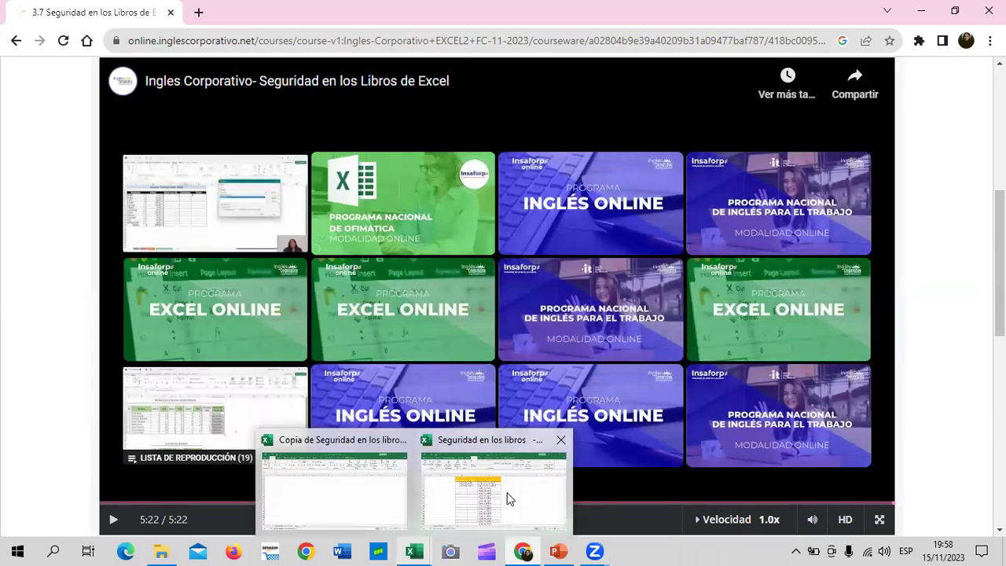
pyautogui.click(511, 499)
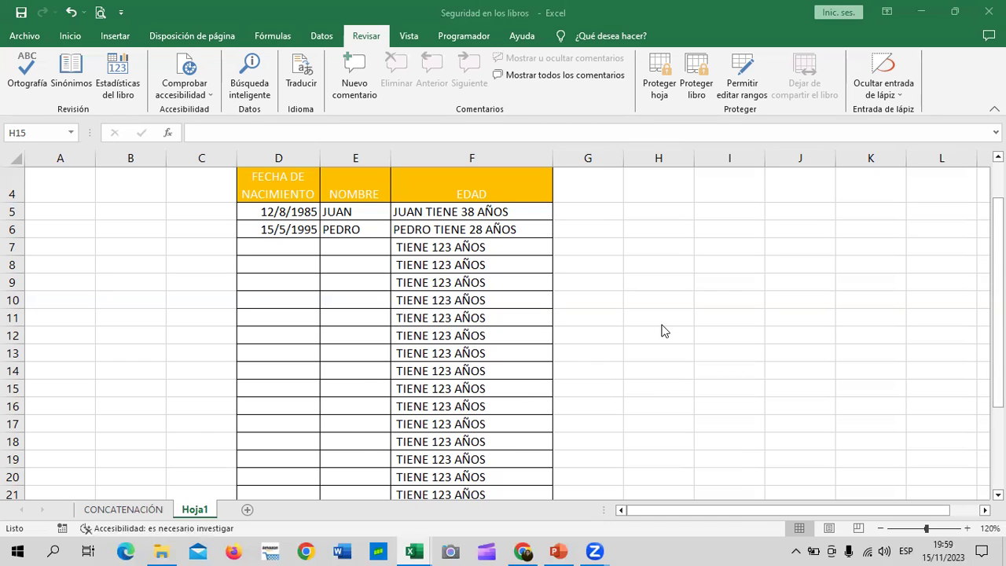
pyautogui.scroll(-3, 664, 332)
pyautogui.scroll(3, 632, 342)
pyautogui.scroll(1, 616, 340)
pyautogui.scroll(-2, 613, 339)
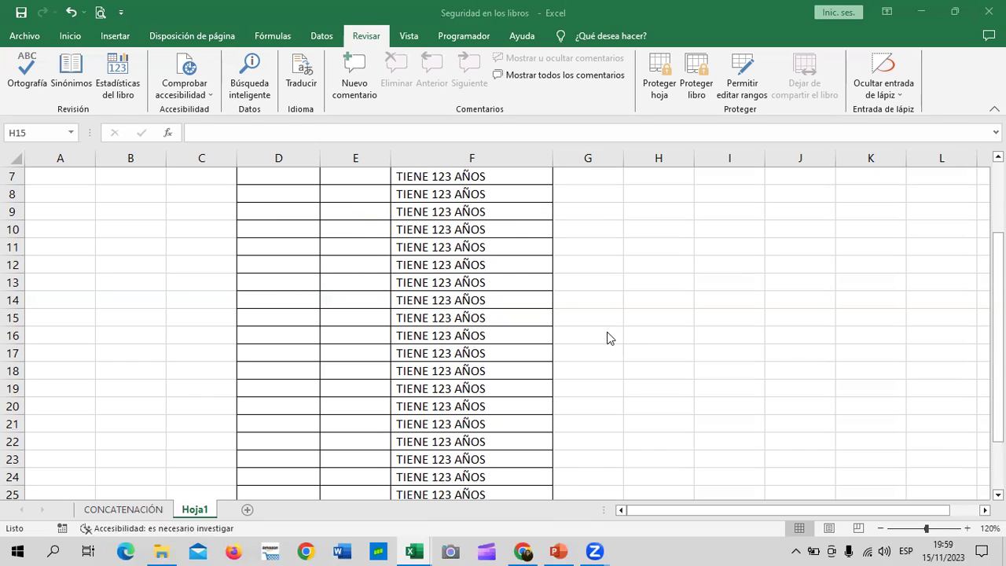
pyautogui.scroll(1, 607, 338)
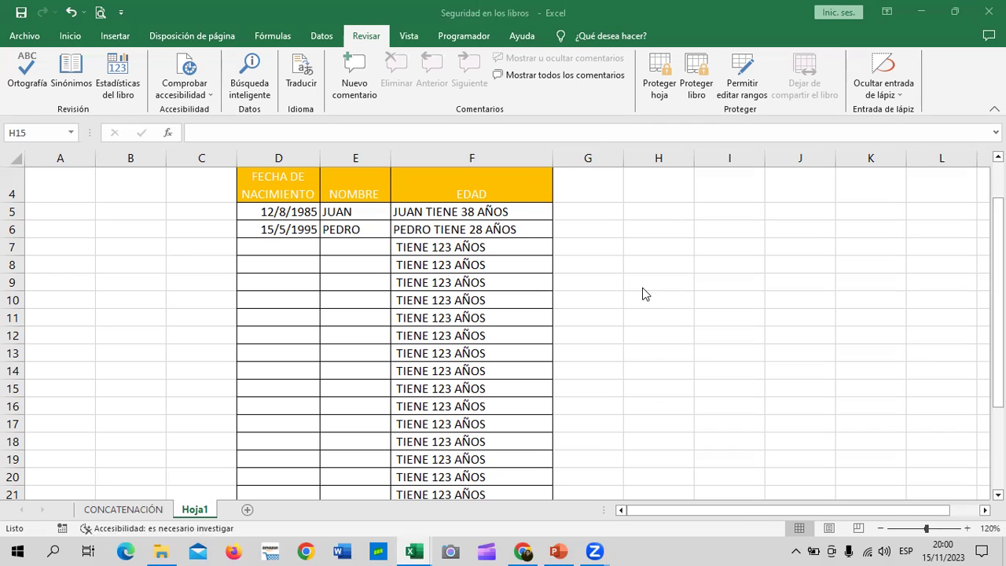
pyautogui.click(457, 547)
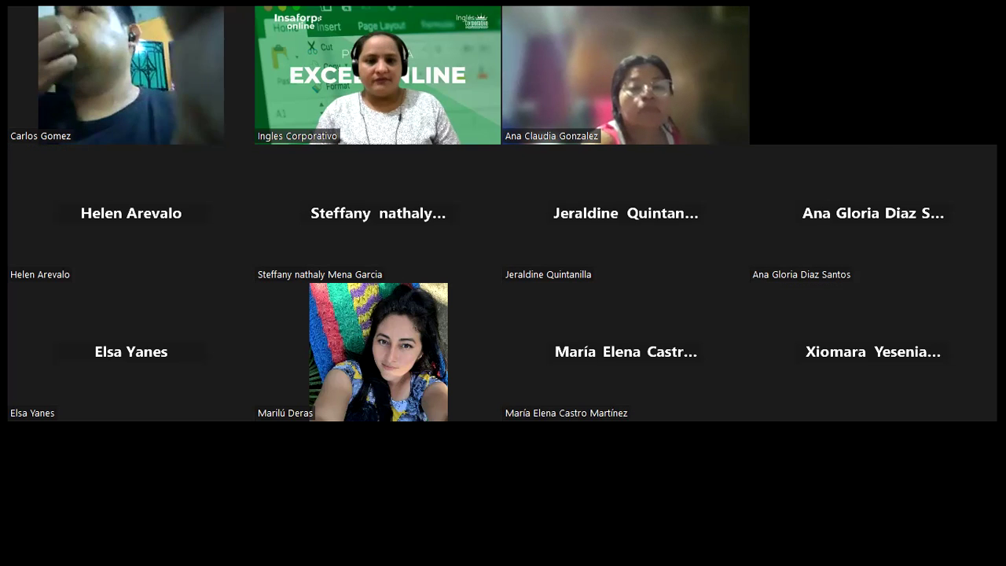